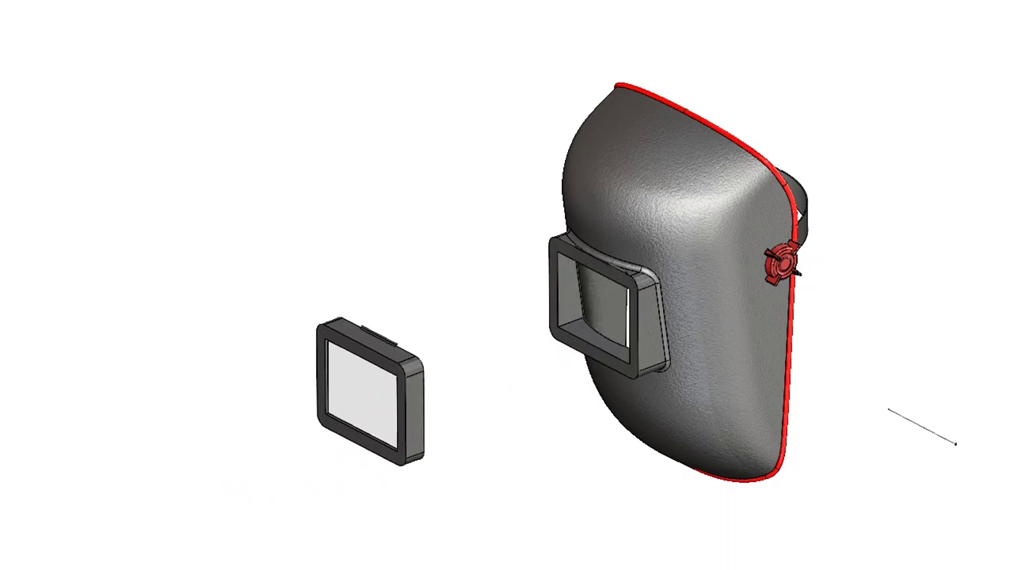
Rotate the head clamp band around the helmet.
mouse_move(652, 396)
middle_down()
mouse_move(740, 407)
mouse_move(606, 336)
mouse_move(769, 442)
mouse_move(664, 317)
middle_up()
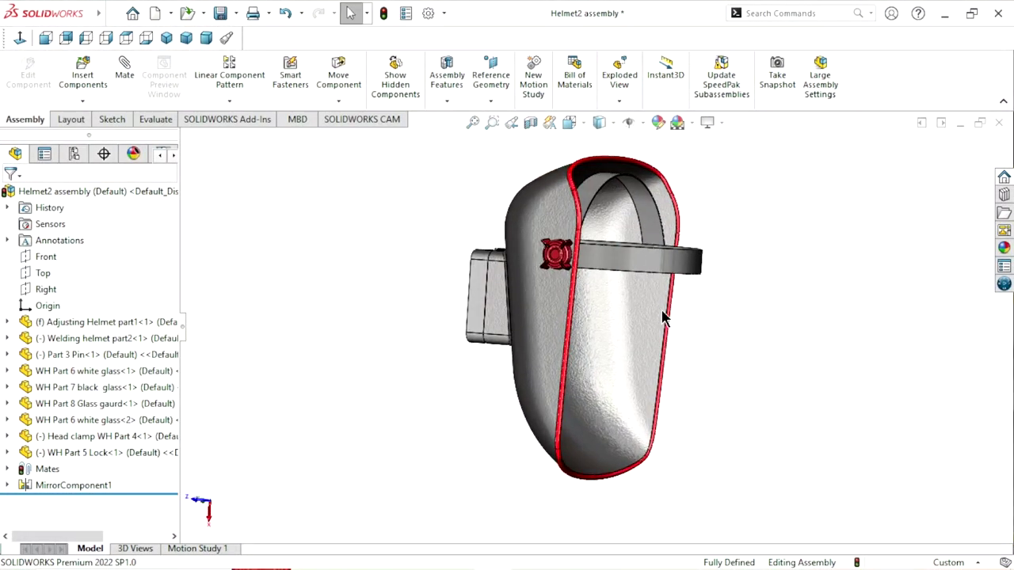
click(662, 266)
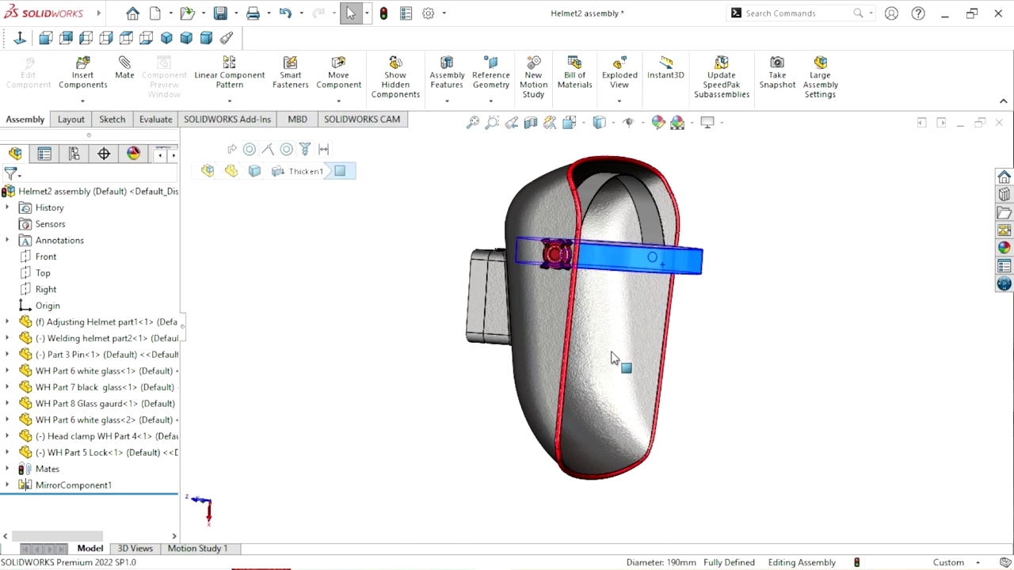
click(763, 327)
click(679, 274)
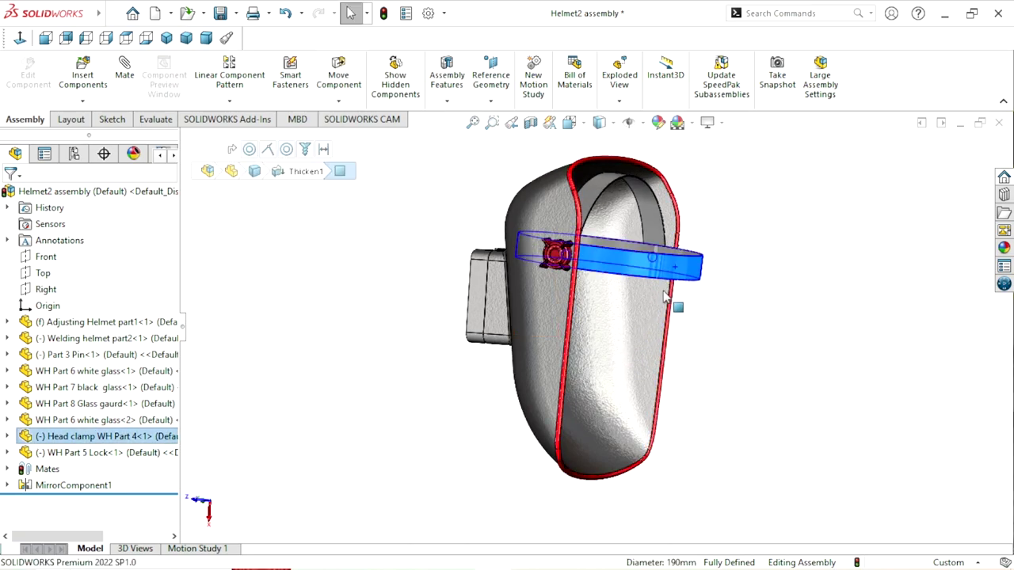
mouse_move(680, 274)
mouse_down()
mouse_move(650, 285)
mouse_move(650, 185)
mouse_move(641, 279)
mouse_move(765, 335)
mouse_up()
key(Escape)
Swing the lens holder up and back down on its hinge, orbiting to inspect it.
mouse_move(766, 335)
middle_down()
mouse_move(747, 420)
mouse_move(573, 364)
middle_up()
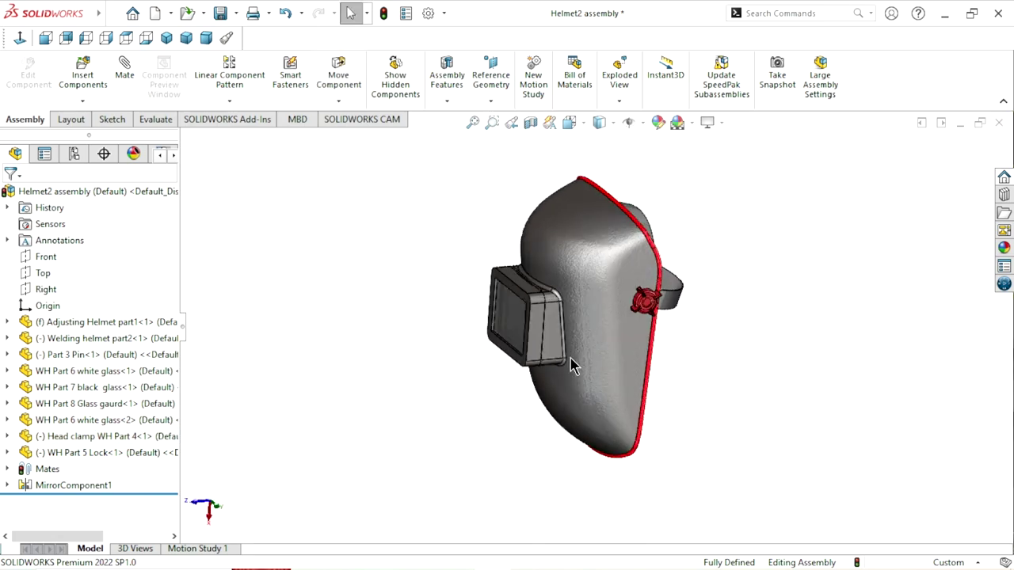
drag(533, 353, 479, 236)
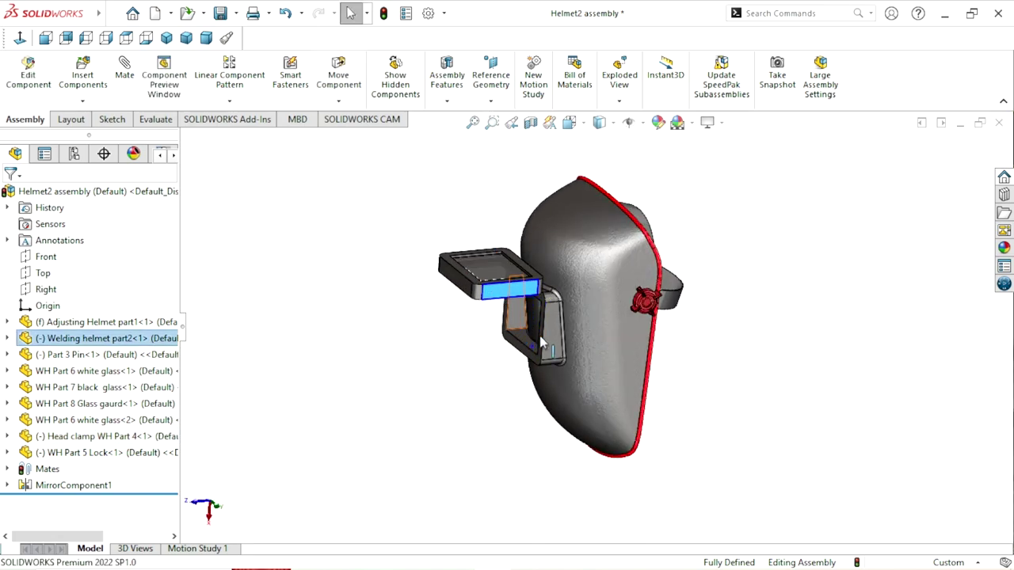
scroll(542, 342, down, 2)
middle_drag(538, 299, 536, 332)
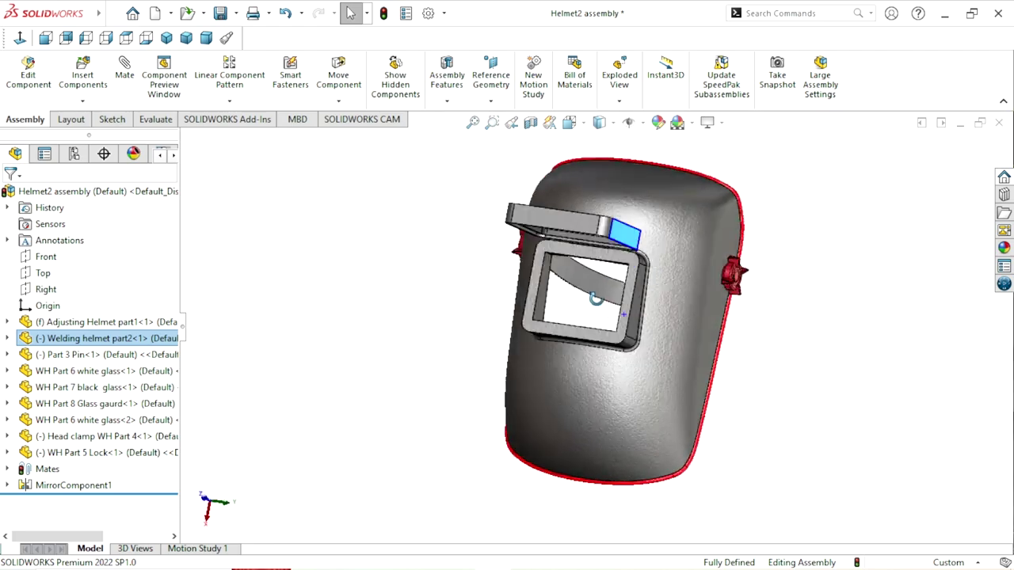
scroll(537, 332, up, 2)
key(Escape)
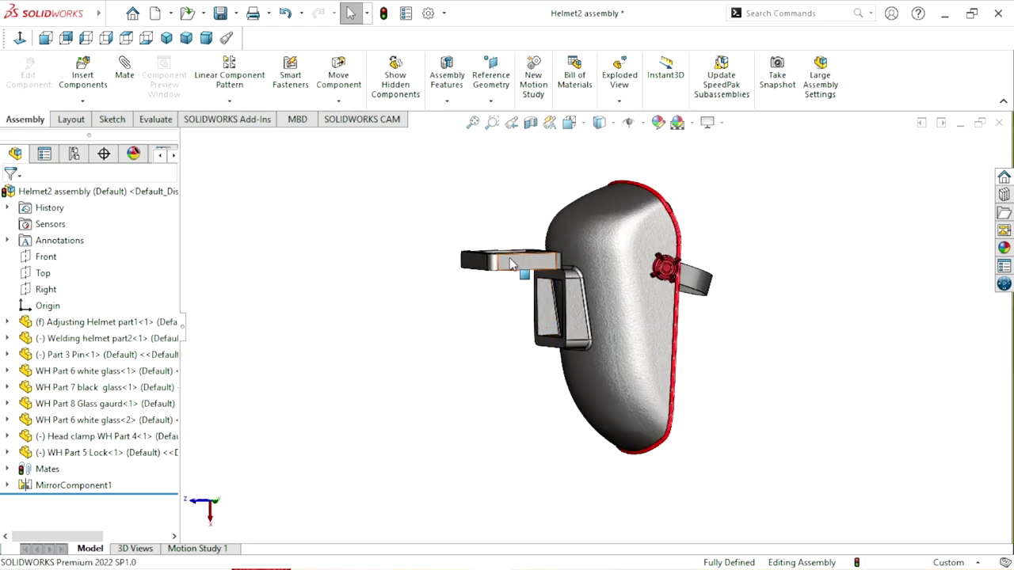
mouse_move(510, 264)
mouse_down()
mouse_move(513, 325)
mouse_move(476, 285)
mouse_up()
mouse_move(484, 317)
middle_down()
mouse_move(595, 362)
mouse_move(733, 466)
middle_up()
click(750, 441)
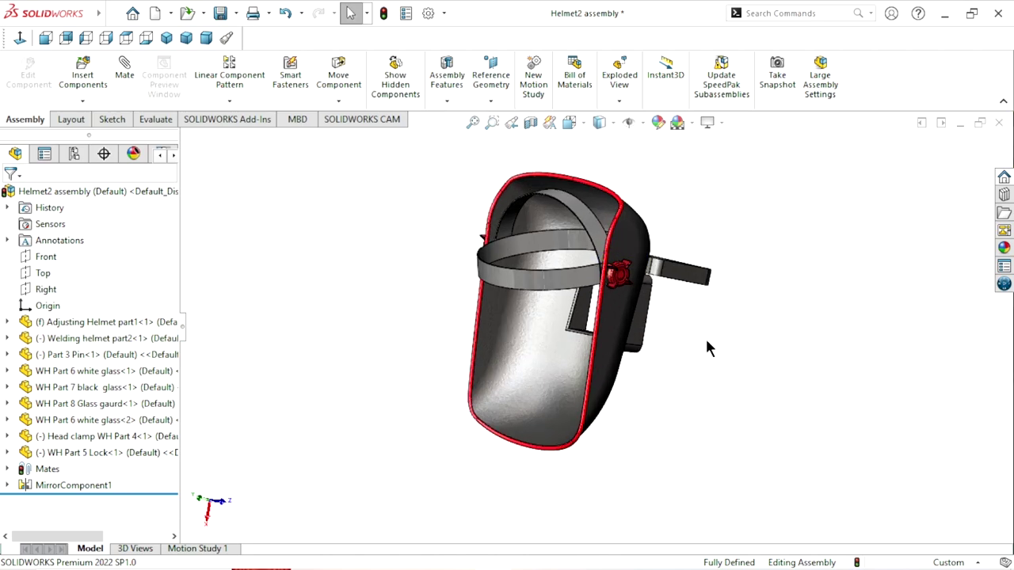
mouse_move(709, 349)
middle_down()
mouse_move(416, 298)
mouse_move(608, 349)
mouse_move(700, 344)
mouse_move(595, 196)
mouse_move(592, 290)
middle_up()
scroll(595, 294, down, 2)
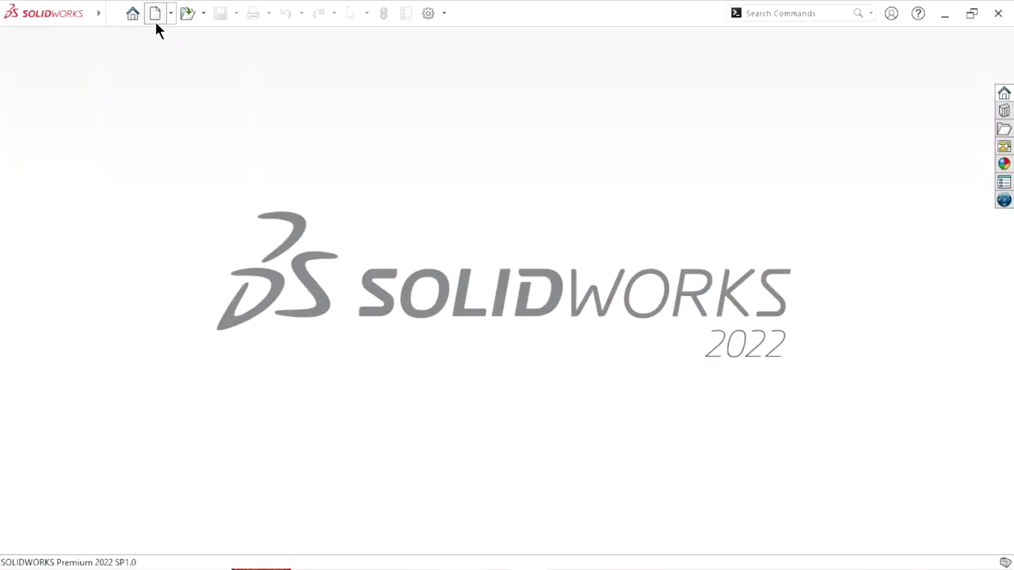
Start a new Assembly document.
click(155, 13)
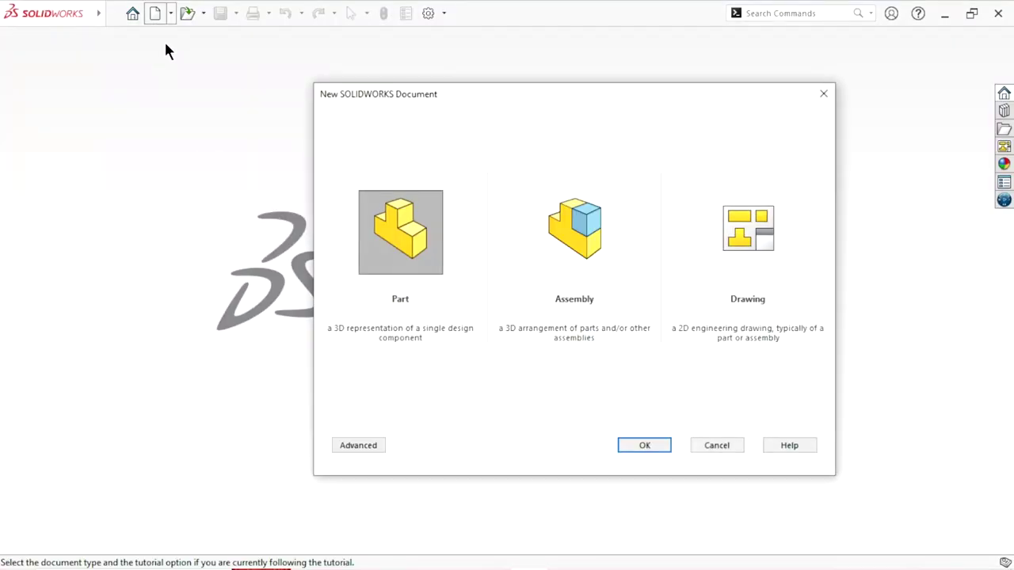
click(599, 231)
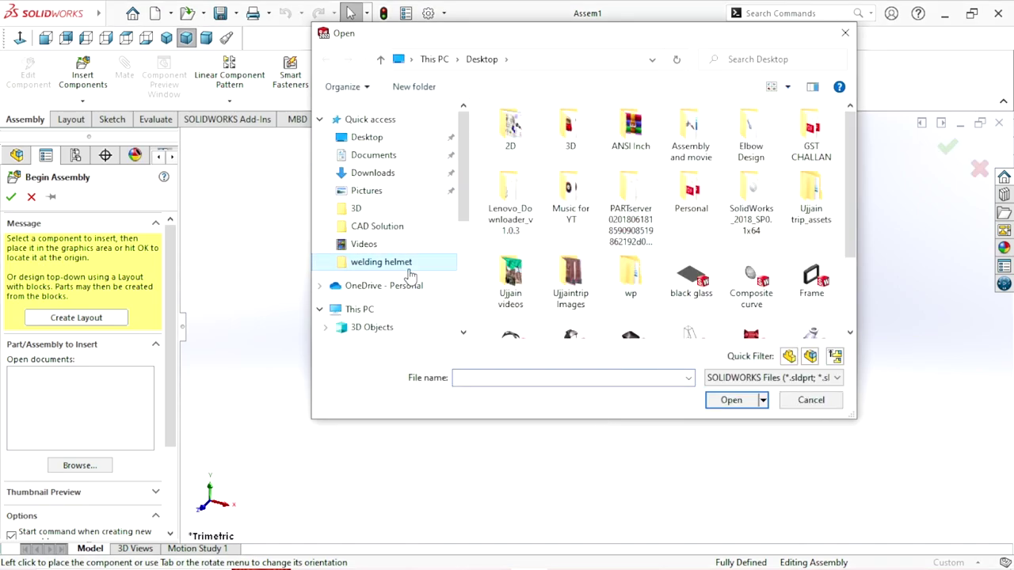
Insert Adjusting Helmet part1 from the welding helmet folder and place it at the shown origin.
drag(856, 181, 855, 188)
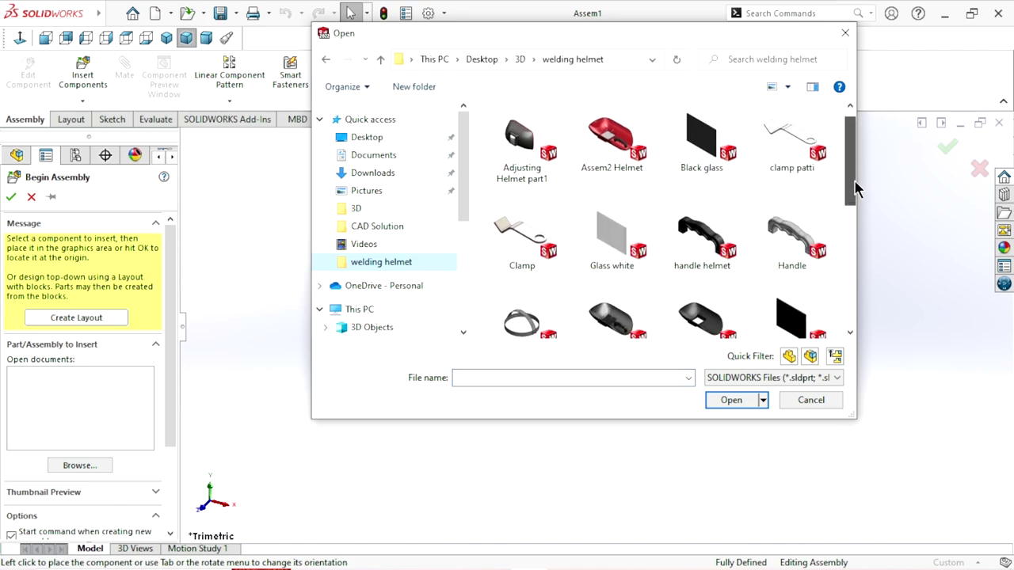
click(510, 135)
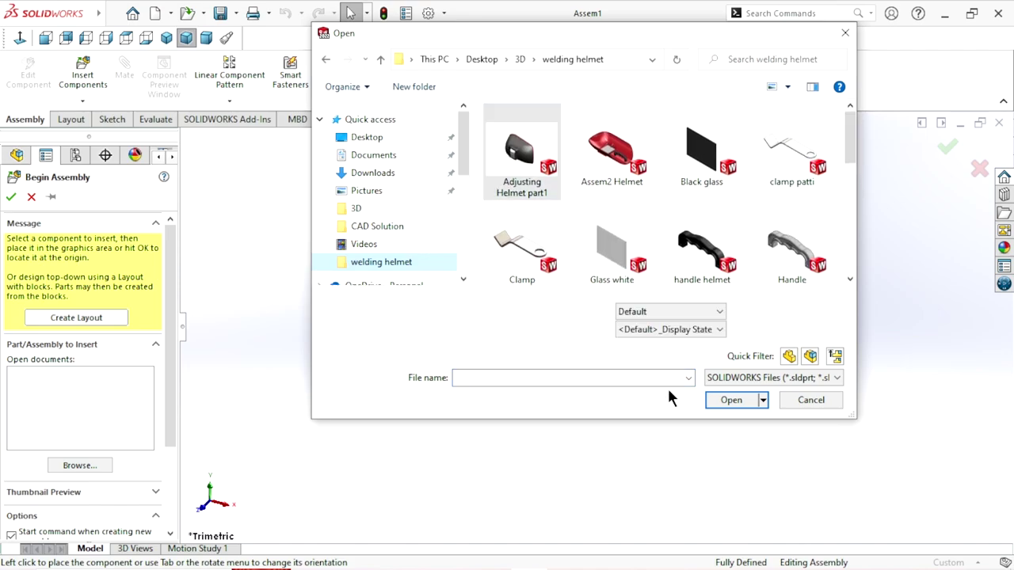
click(730, 400)
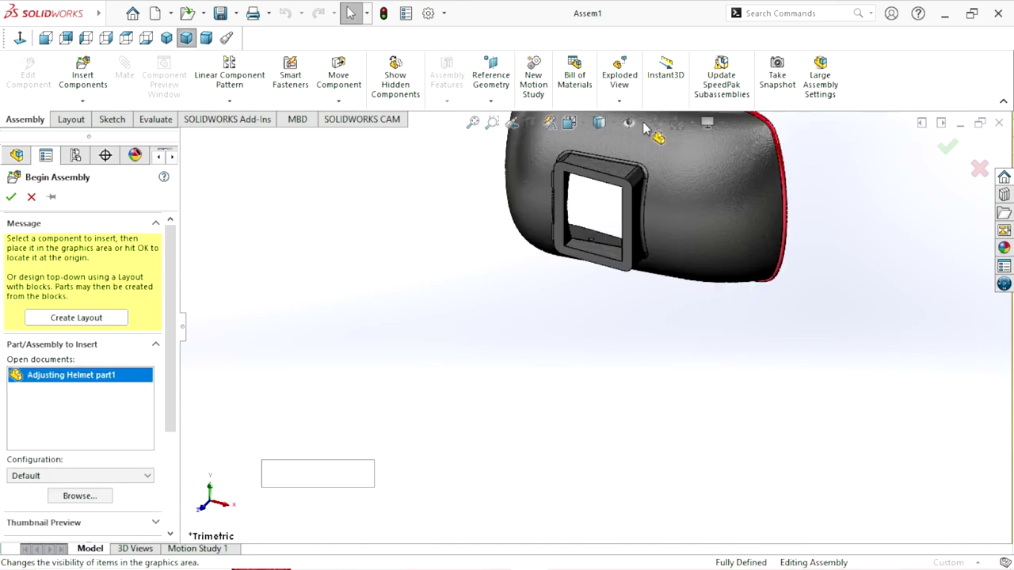
click(639, 124)
click(630, 207)
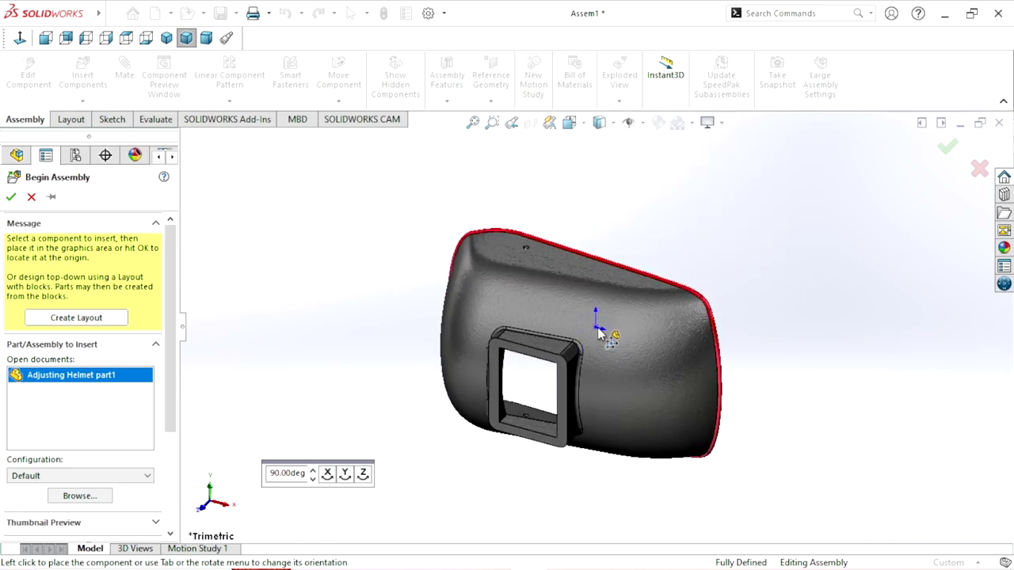
click(600, 333)
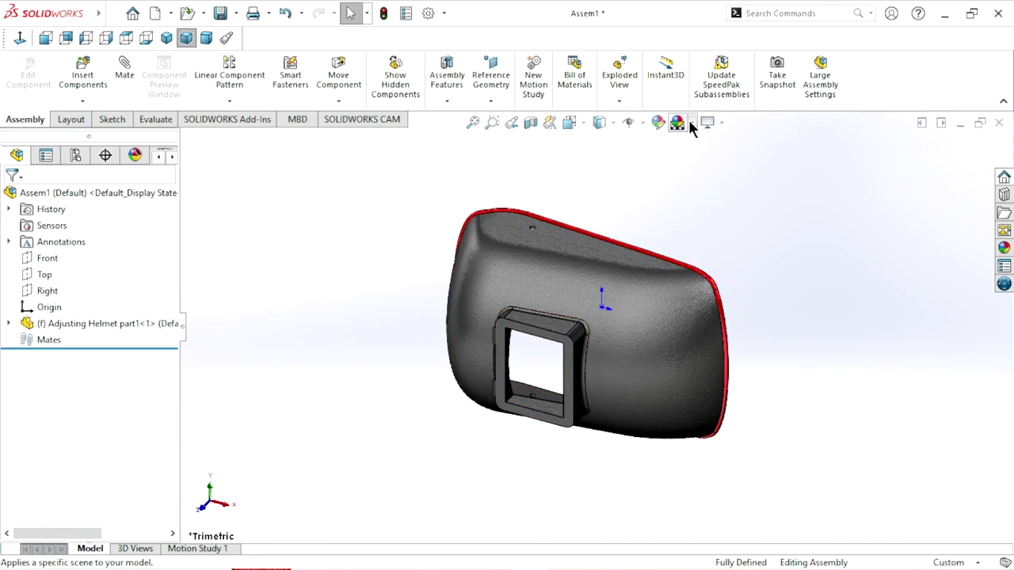
Apply the Plain White scene, hide the origin display, and orbit to a front-side view.
click(692, 124)
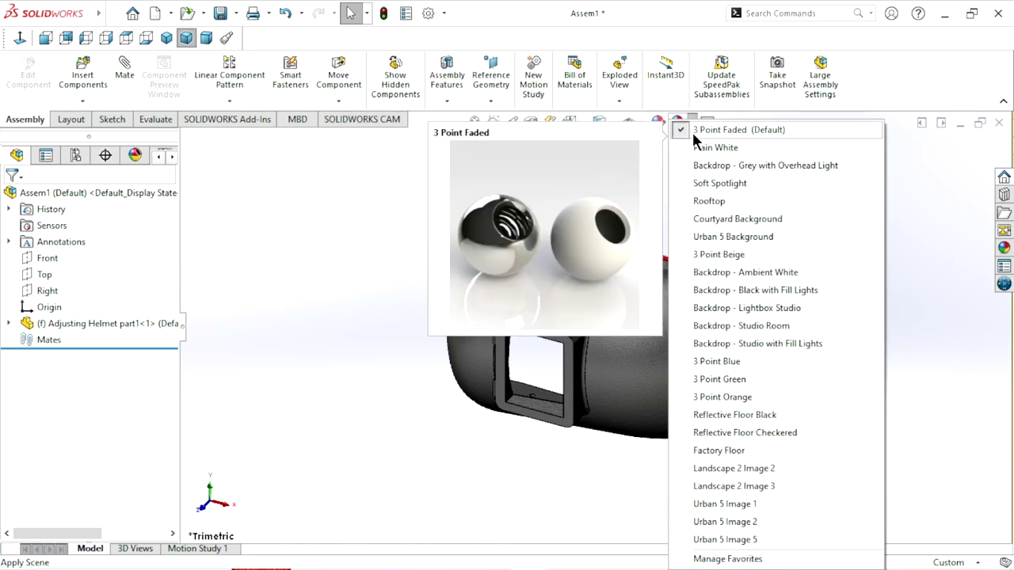
click(696, 149)
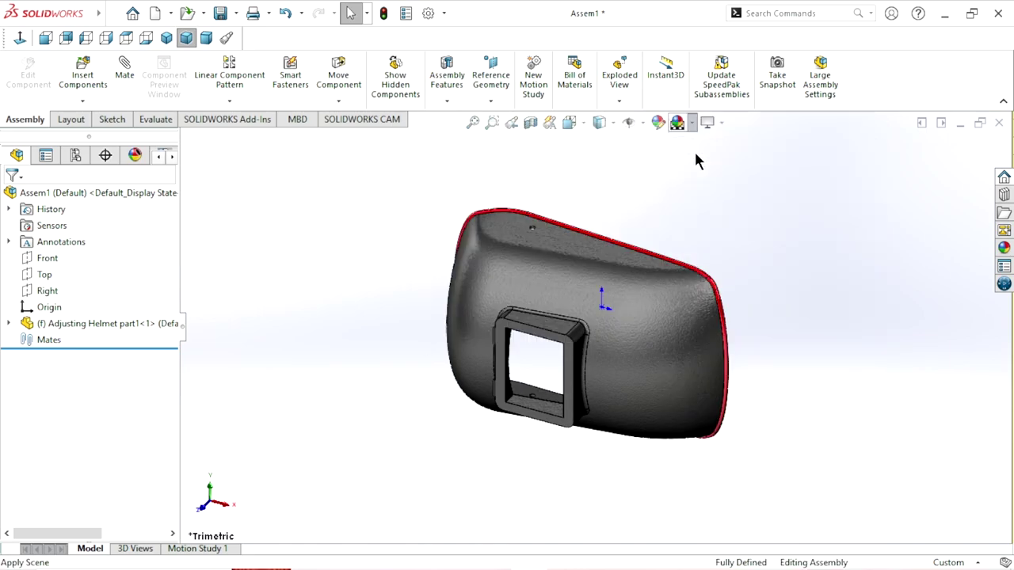
click(641, 125)
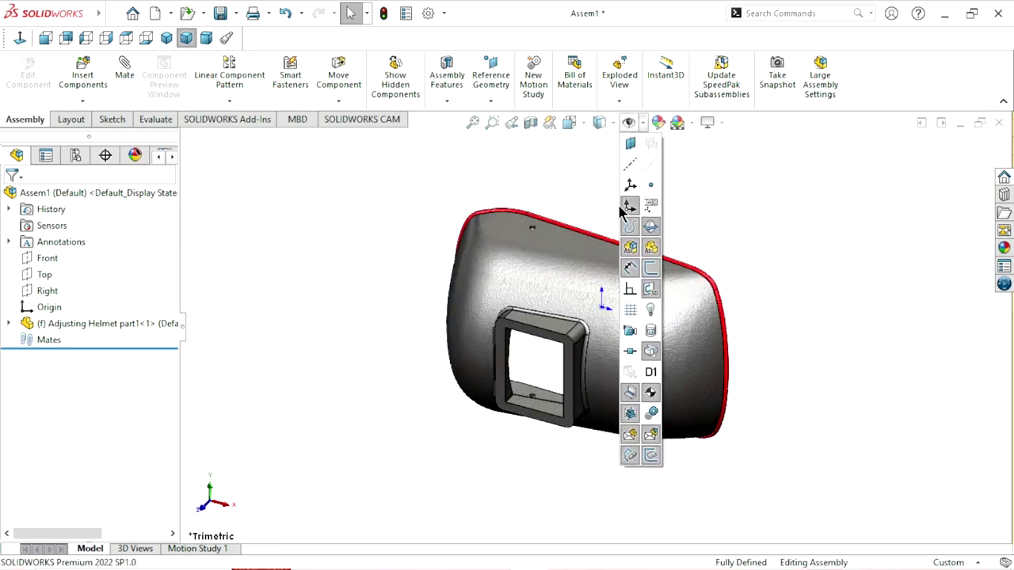
click(275, 248)
mouse_move(412, 220)
middle_down()
mouse_move(582, 169)
mouse_move(748, 304)
mouse_move(758, 294)
mouse_move(670, 340)
middle_up()
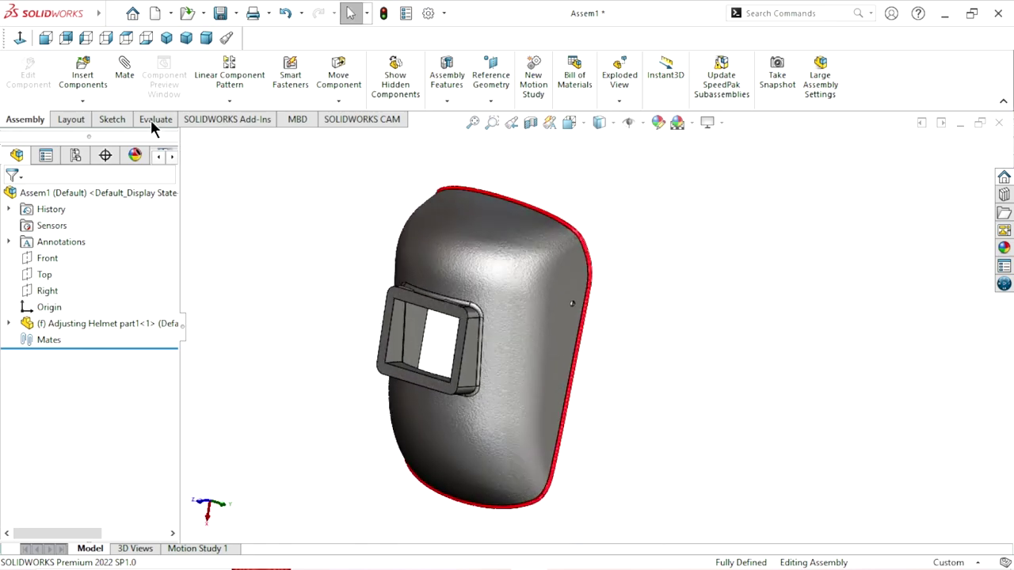
Insert Welding helmet part2 and place it left of the helmet shell.
click(91, 72)
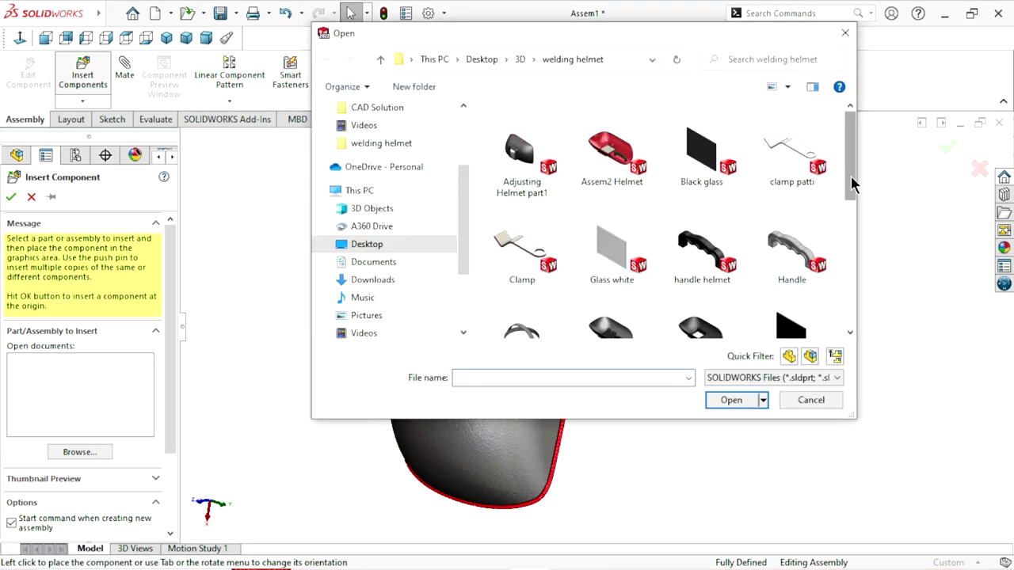
drag(851, 182, 861, 278)
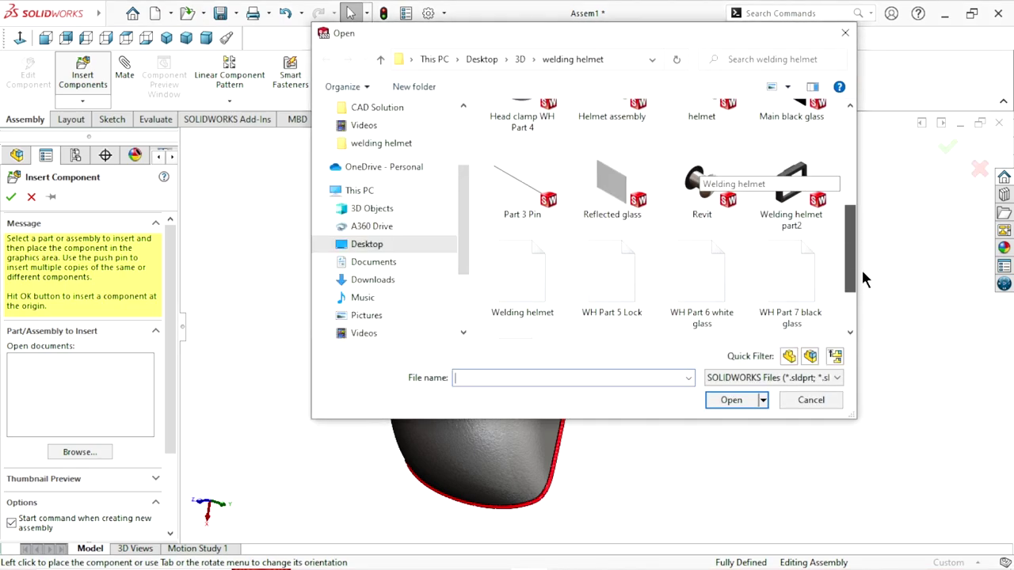
click(780, 200)
click(717, 401)
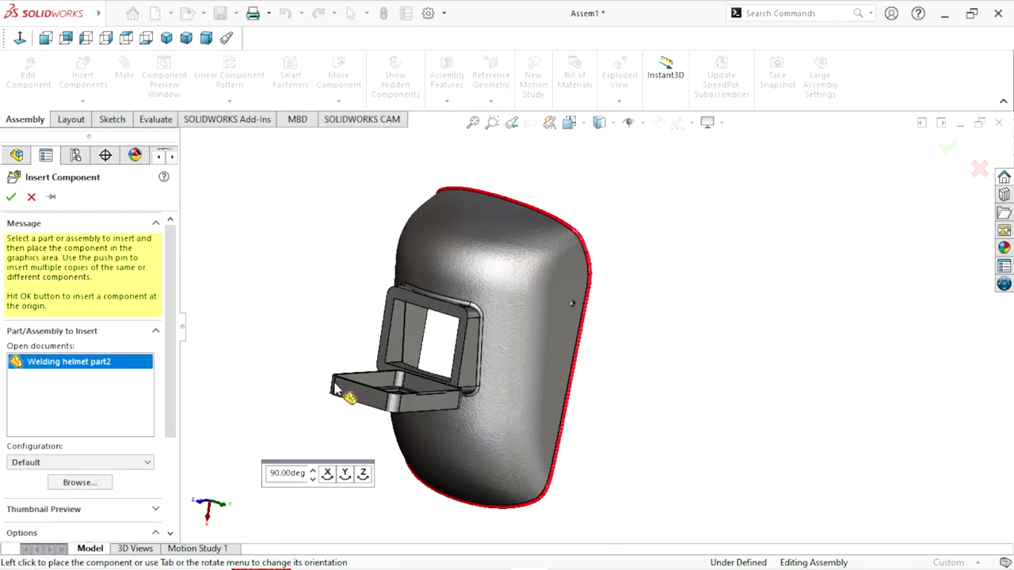
click(298, 349)
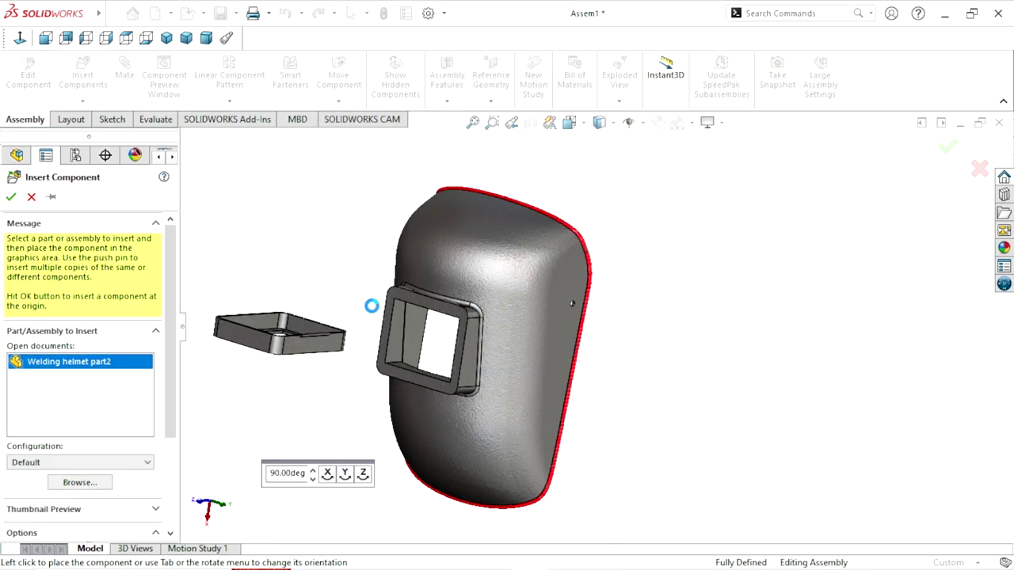
Rotate the lens holder upright so it faces forward.
click(340, 100)
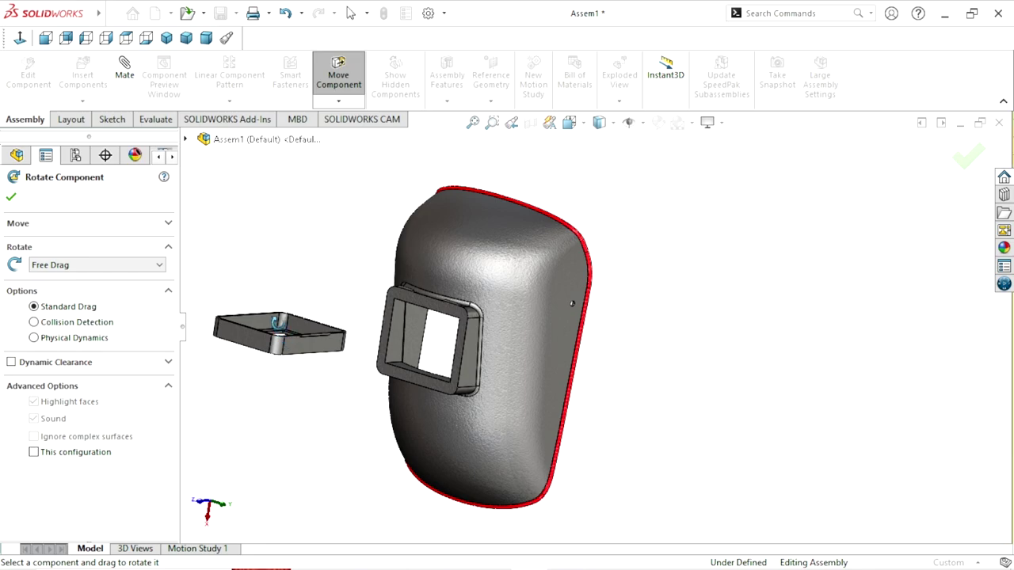
mouse_move(278, 323)
mouse_down()
mouse_move(218, 219)
mouse_move(301, 298)
mouse_move(288, 335)
mouse_move(320, 338)
mouse_up()
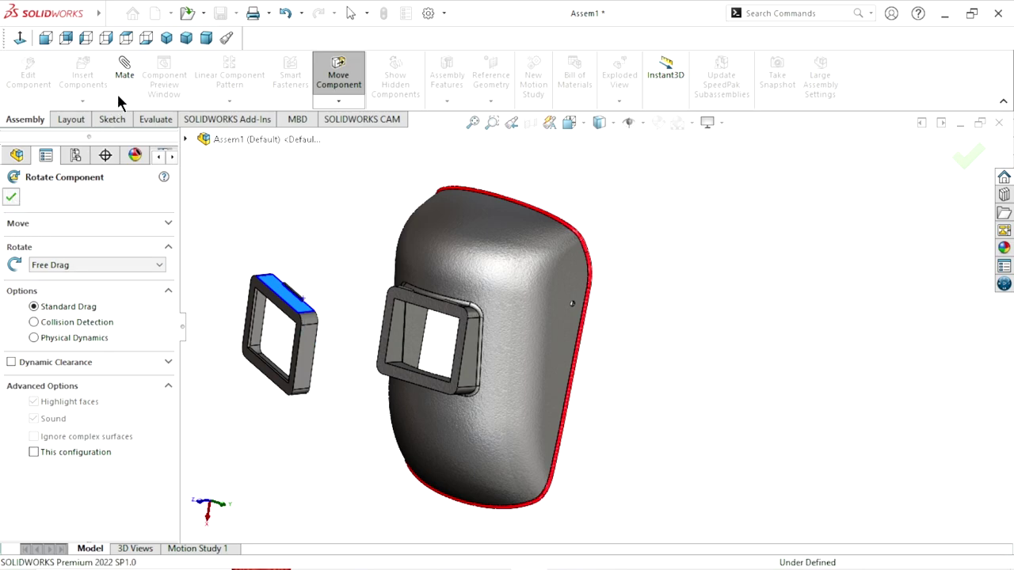
key(Escape)
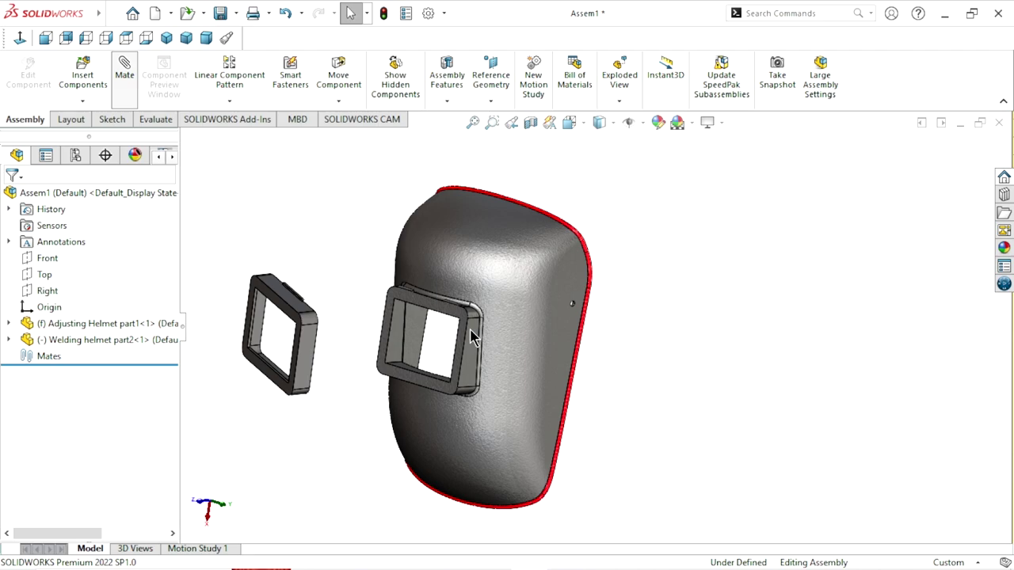
Add a concentric mate between the lens frame hinge and the helmet shell hinge.
key(m)
scroll(476, 337, down, 3)
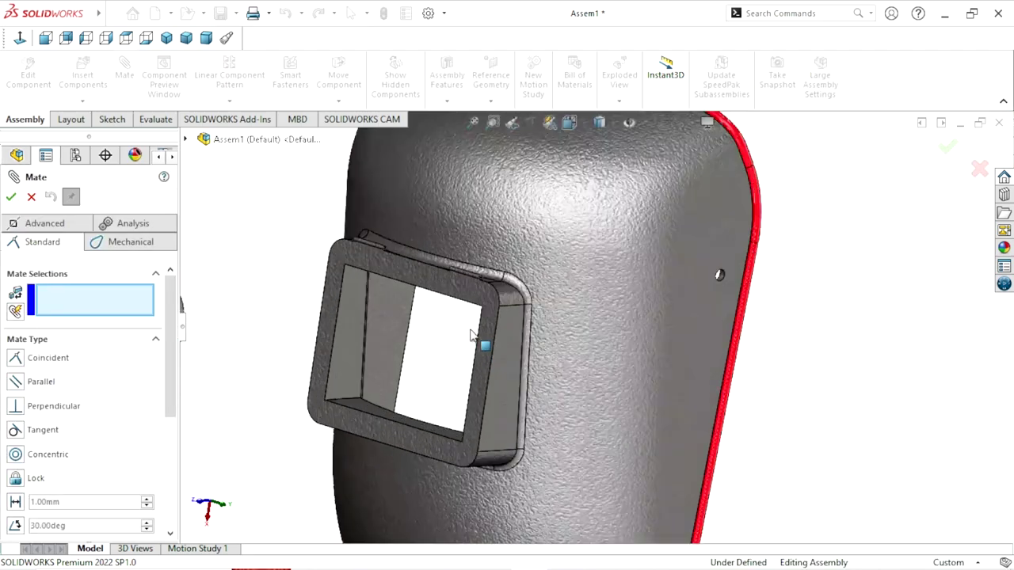
scroll(475, 337, down, 2)
scroll(508, 252, up, 2)
scroll(513, 269, up, 1)
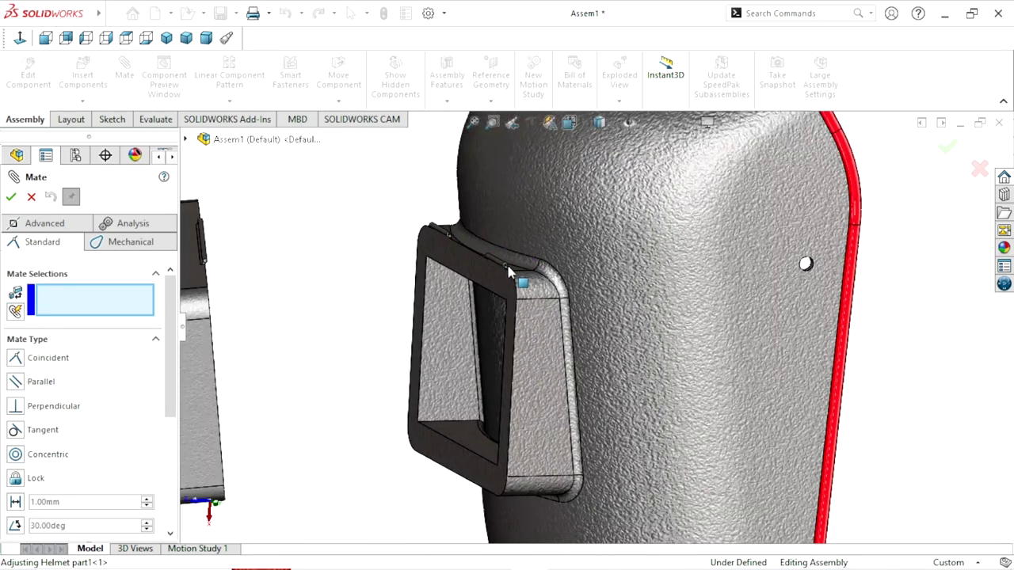
scroll(519, 279, down, 3)
scroll(555, 309, down, 3)
scroll(611, 349, down, 2)
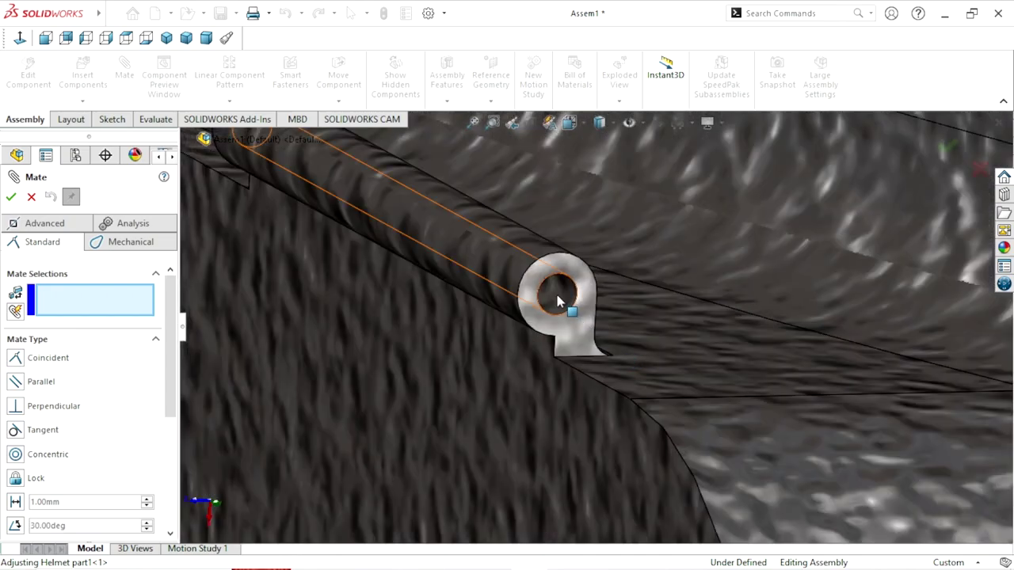
click(543, 376)
scroll(542, 378, up, 3)
scroll(543, 378, up, 3)
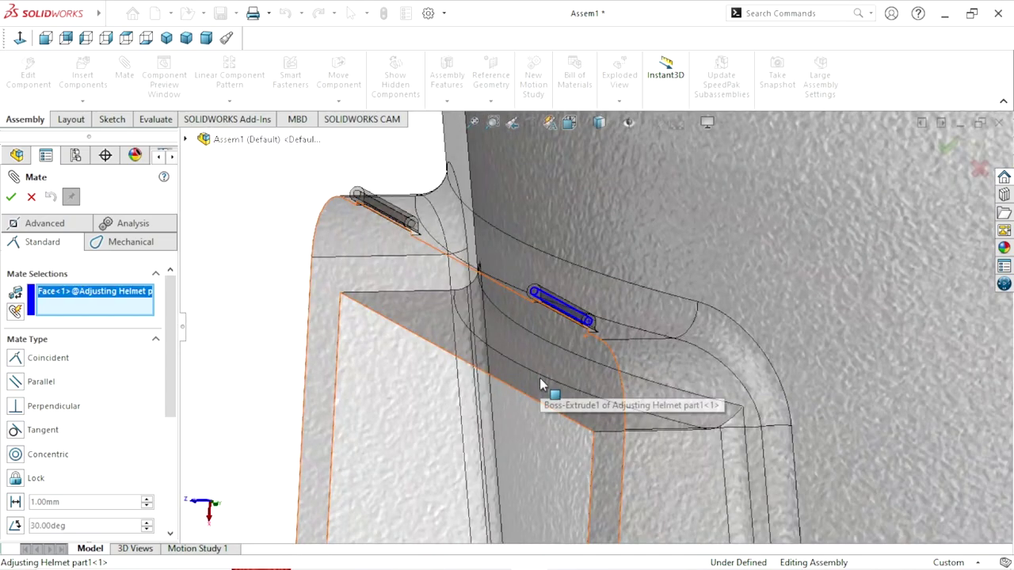
scroll(507, 400, up, 3)
scroll(398, 332, down, 1)
scroll(666, 321, down, 2)
scroll(644, 349, down, 2)
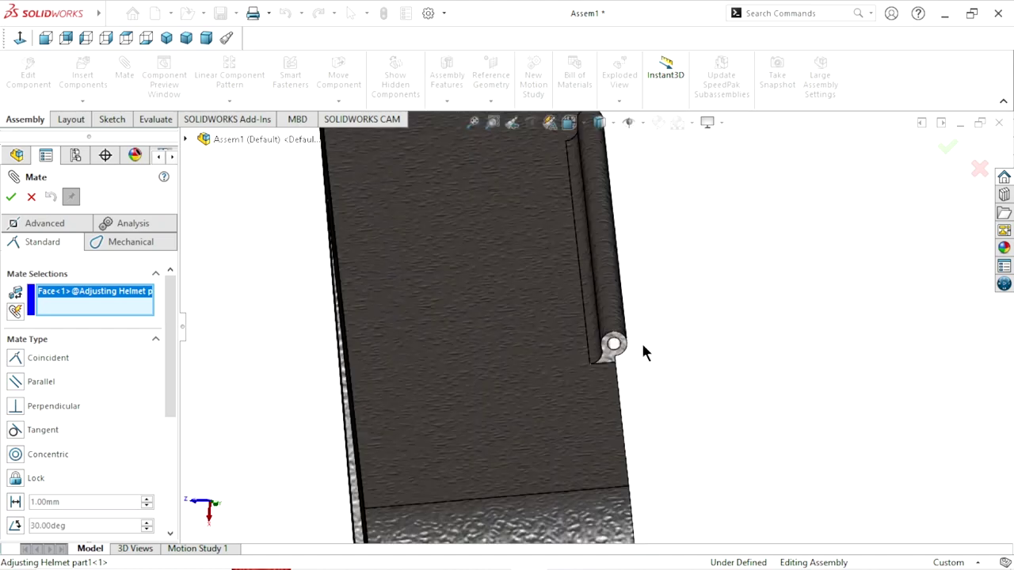
scroll(551, 373, down, 2)
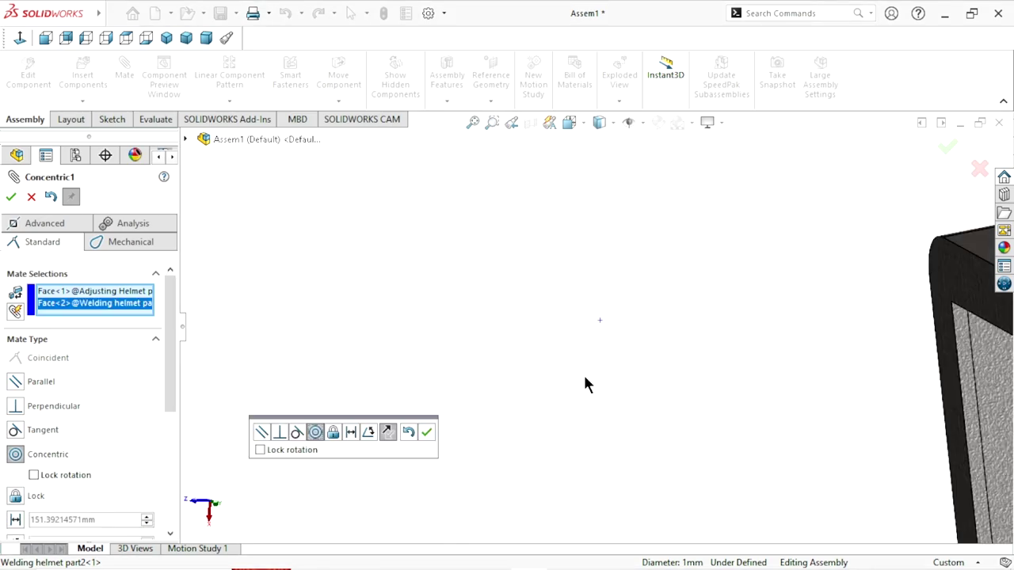
scroll(583, 373, up, 3)
scroll(729, 366, down, 4)
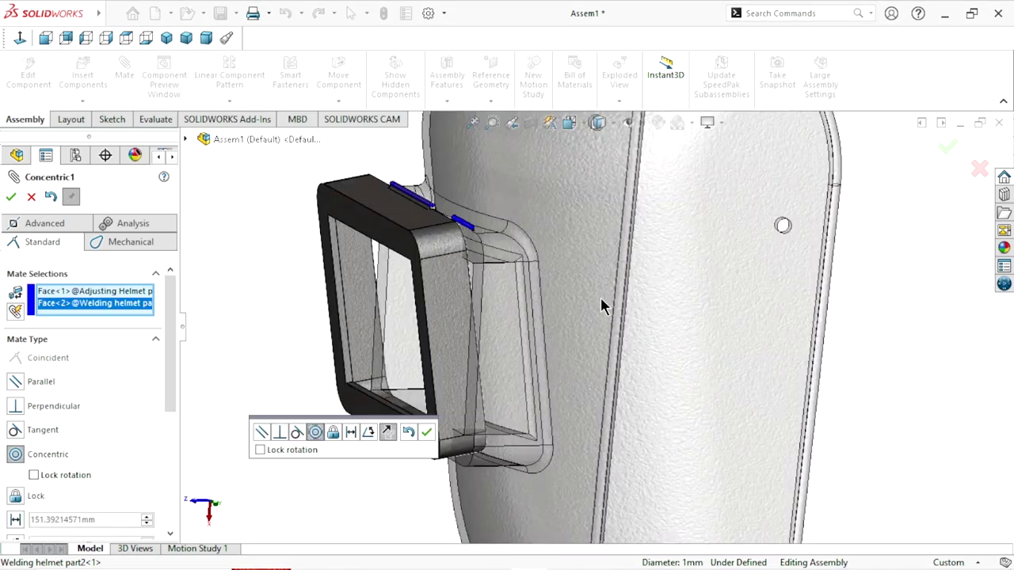
click(427, 432)
scroll(429, 396, up, 3)
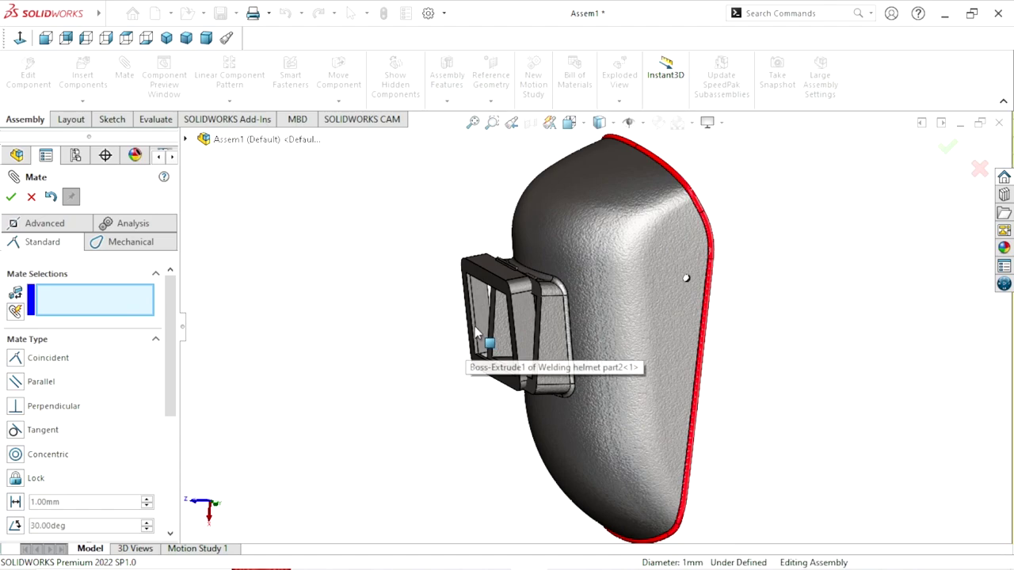
Swing the visor frame on its hinge and orbit the helmet to inspect it.
mouse_move(430, 373)
middle_down()
mouse_move(426, 323)
mouse_move(452, 339)
mouse_move(441, 381)
middle_up()
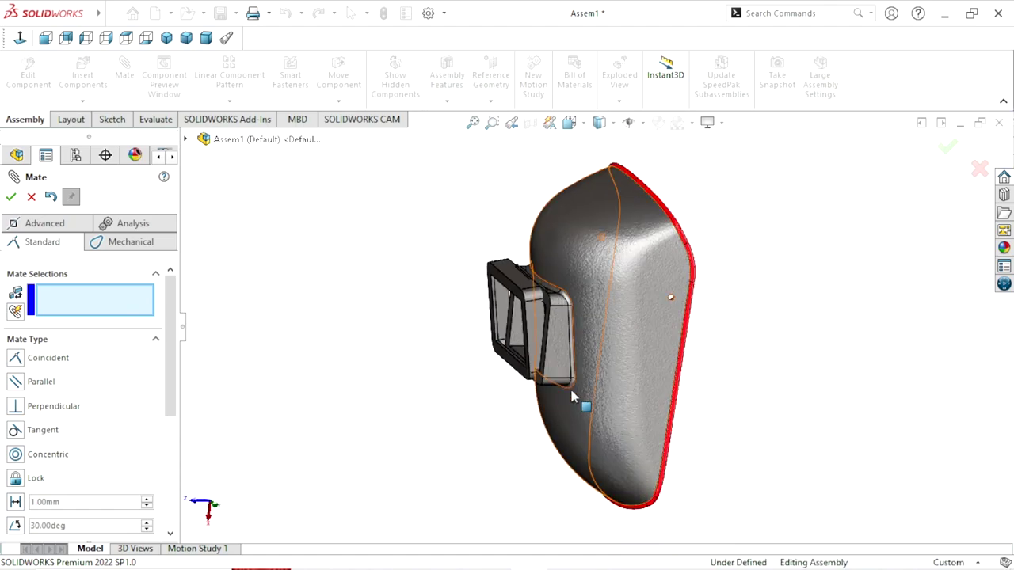
scroll(558, 345, down, 3)
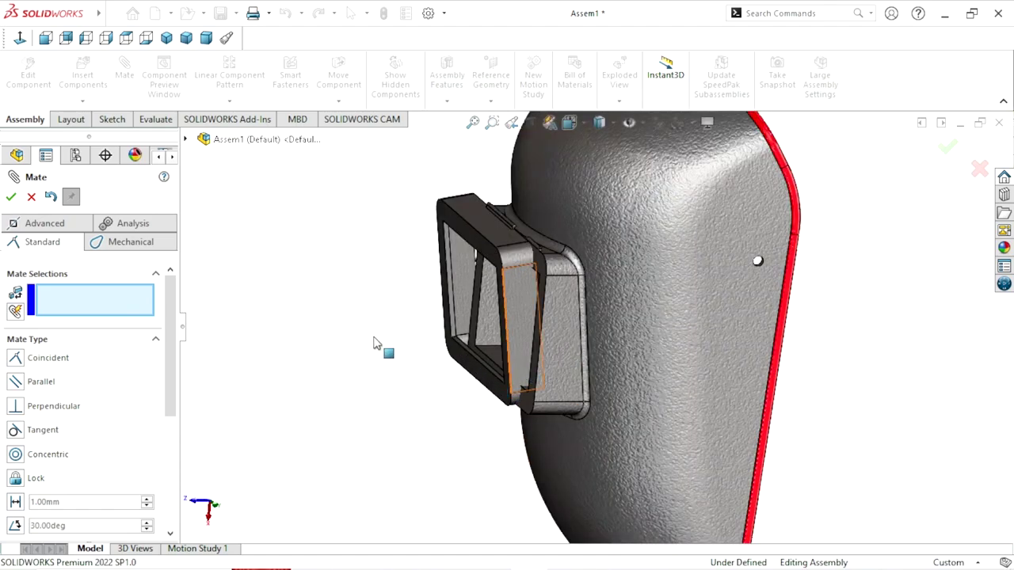
mouse_move(376, 343)
mouse_down()
mouse_move(325, 301)
mouse_move(326, 407)
mouse_move(347, 431)
mouse_up()
scroll(414, 416, up, 3)
mouse_move(414, 415)
middle_down()
mouse_move(363, 385)
mouse_move(411, 409)
mouse_move(430, 475)
mouse_move(600, 301)
middle_up()
scroll(527, 342, down, 3)
scroll(428, 442, down, 4)
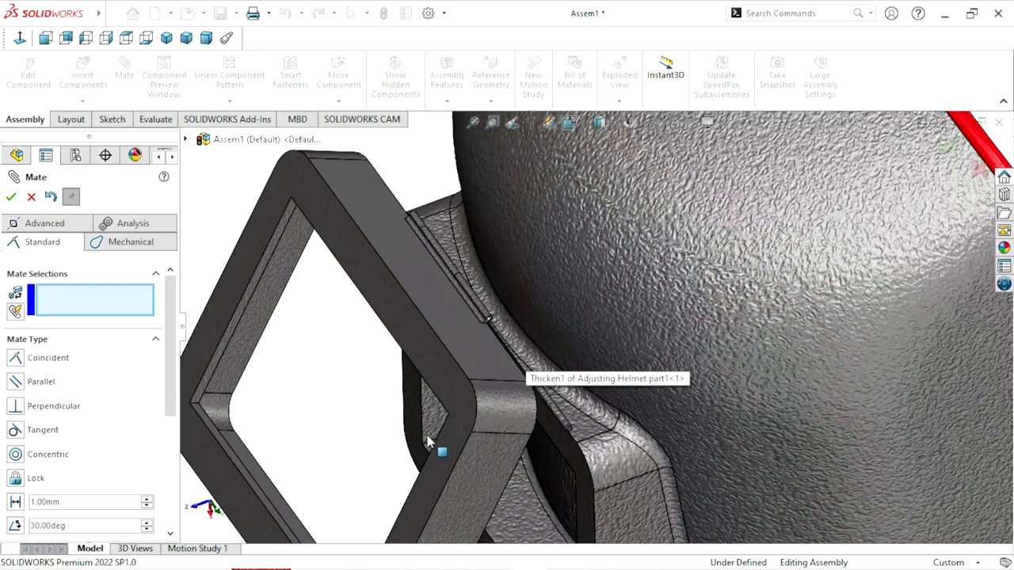
scroll(428, 442, up, 3)
mouse_move(420, 435)
middle_down()
mouse_move(367, 427)
mouse_move(364, 330)
mouse_move(347, 350)
mouse_move(378, 375)
middle_up()
scroll(660, 387, up, 2)
scroll(476, 436, down, 3)
mouse_move(476, 437)
middle_down()
mouse_move(498, 441)
mouse_move(485, 428)
middle_up()
scroll(491, 407, up, 2)
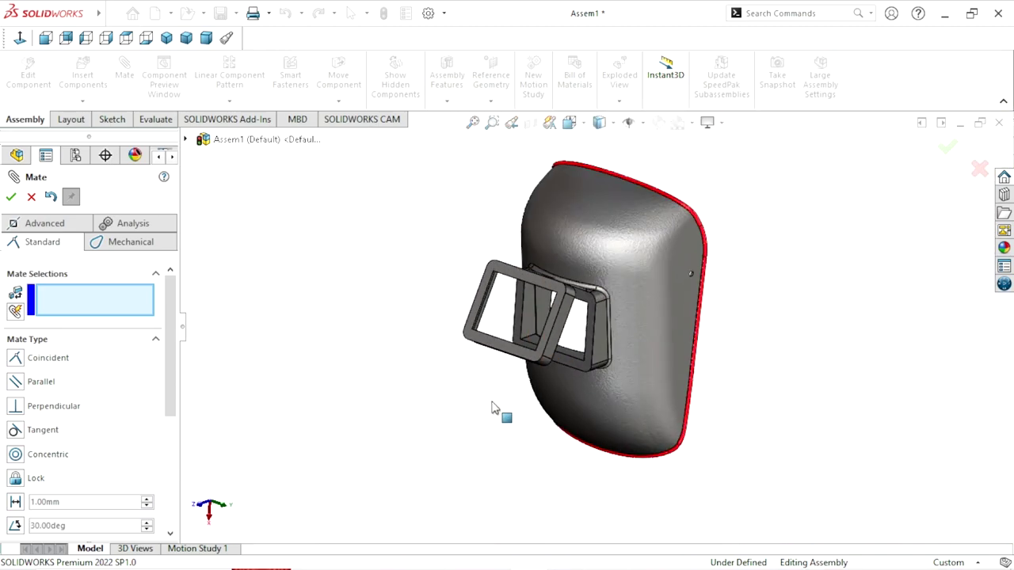
Mate Adjusting Helmet's Top Plane coincident with Welding helmet's Front Plane.
click(187, 139)
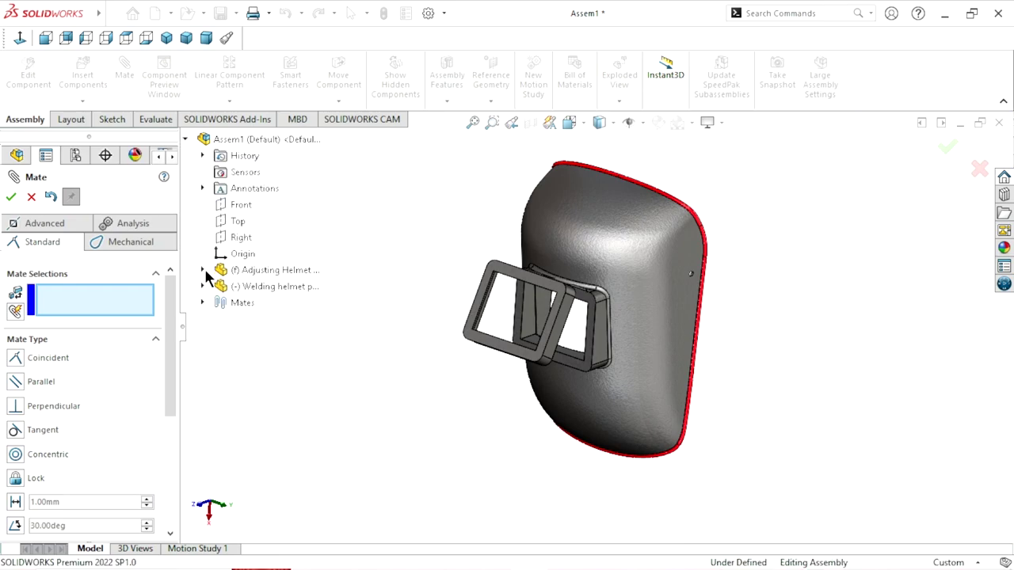
click(203, 272)
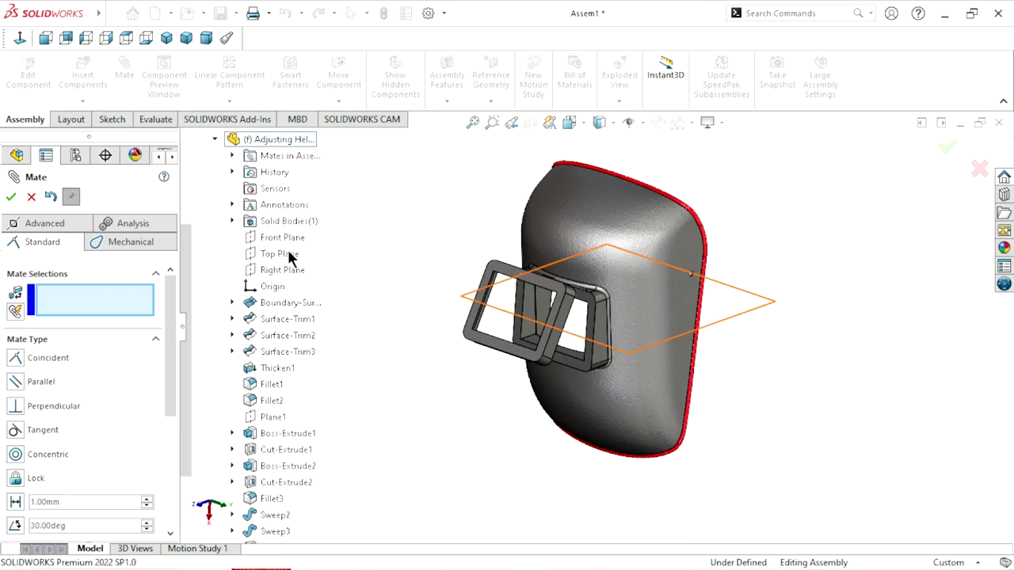
click(285, 254)
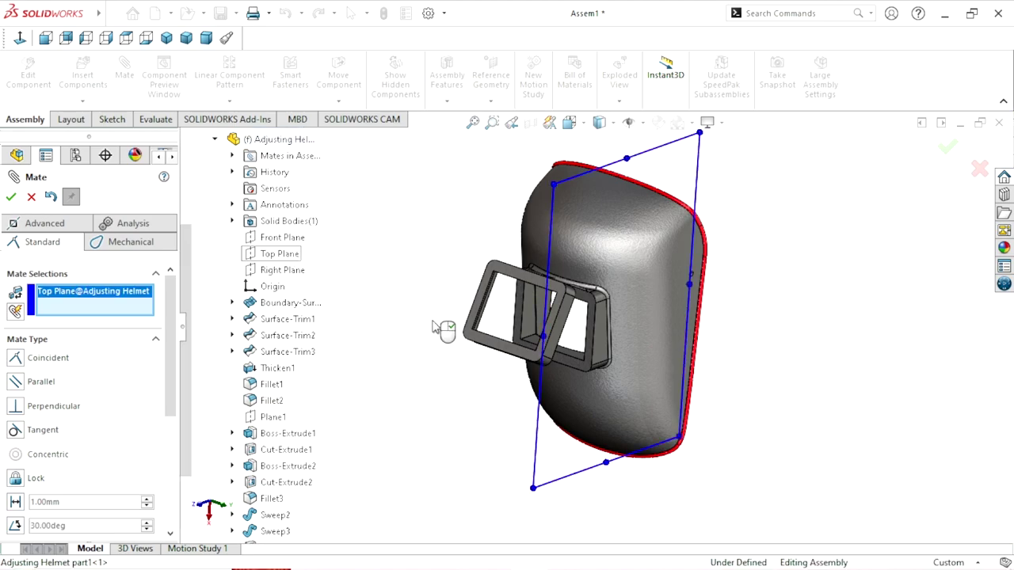
mouse_move(460, 339)
middle_down()
mouse_move(490, 344)
mouse_move(415, 320)
middle_up()
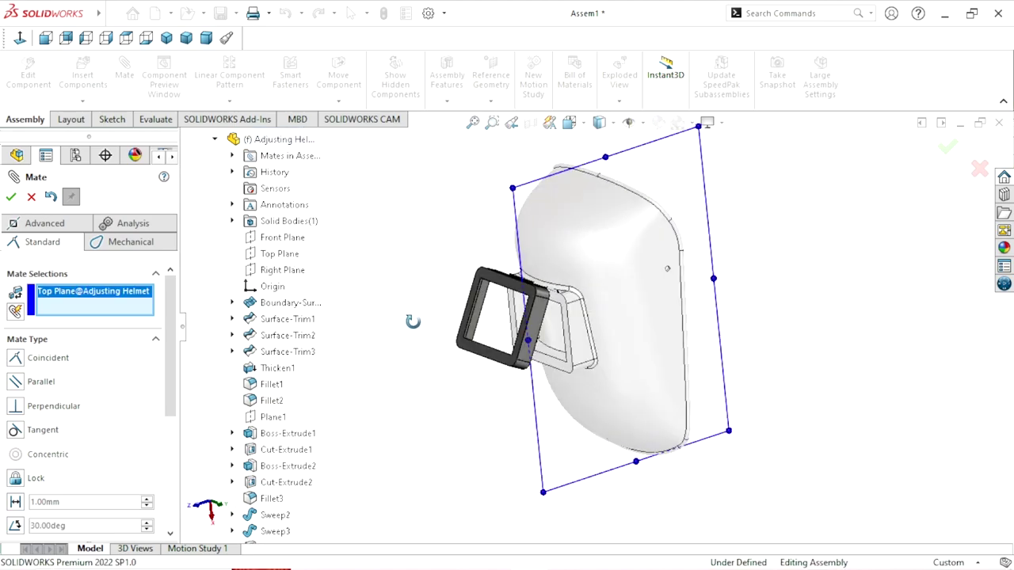
scroll(262, 449, down, 2)
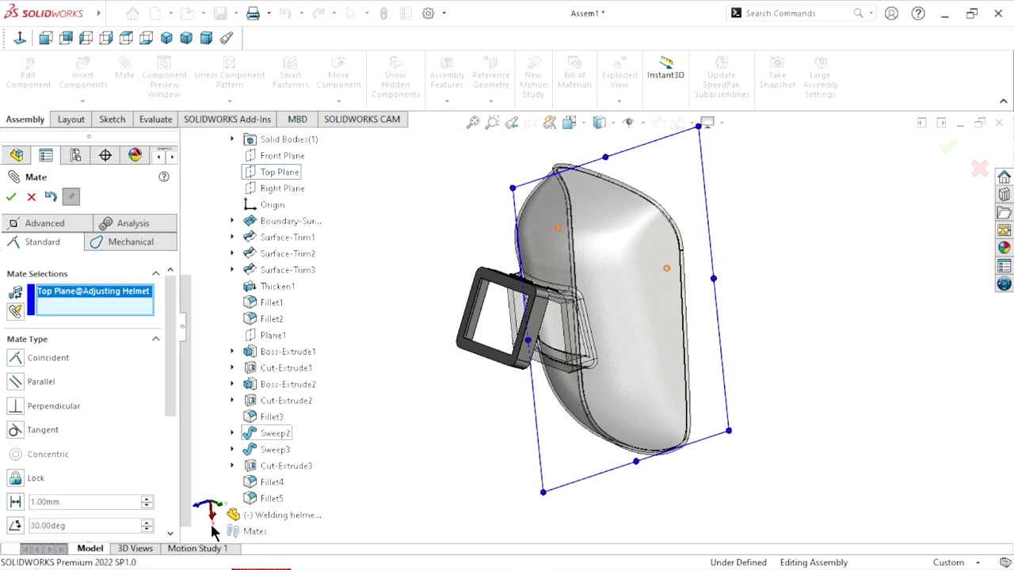
scroll(235, 516, up, 1)
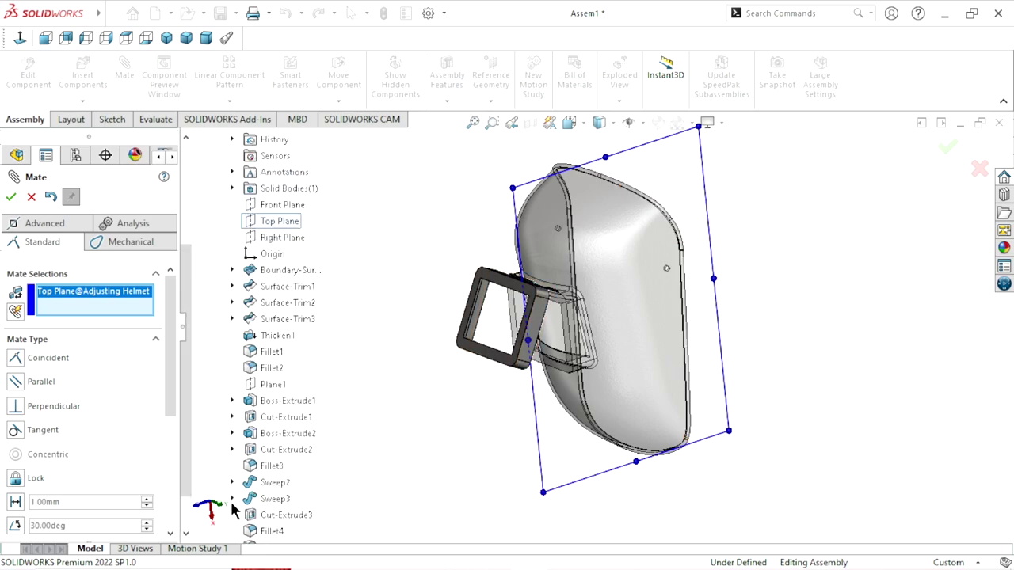
scroll(234, 511, down, 1)
click(220, 515)
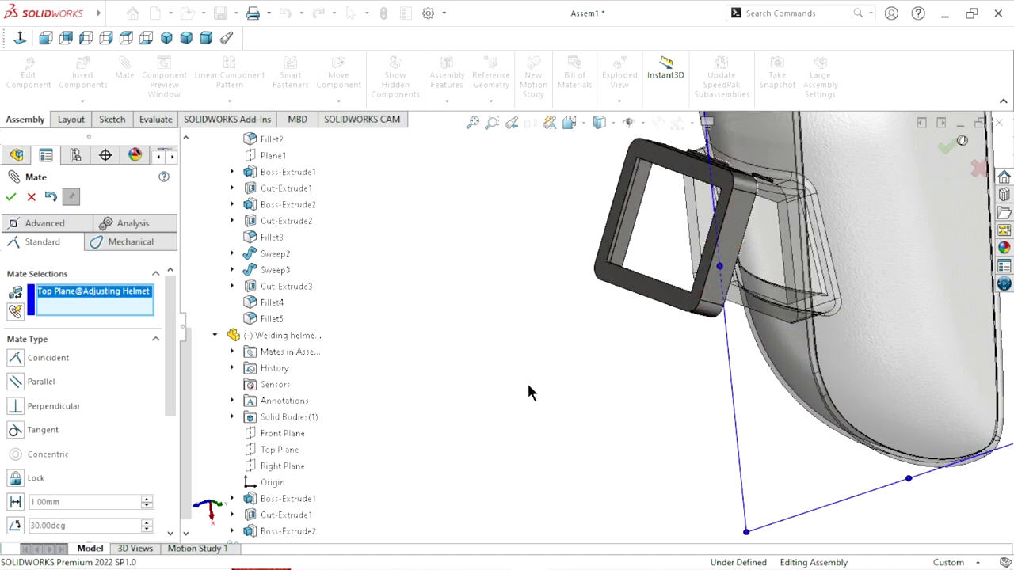
scroll(662, 321, up, 5)
mouse_move(559, 382)
middle_down()
mouse_move(536, 385)
mouse_move(443, 453)
middle_up()
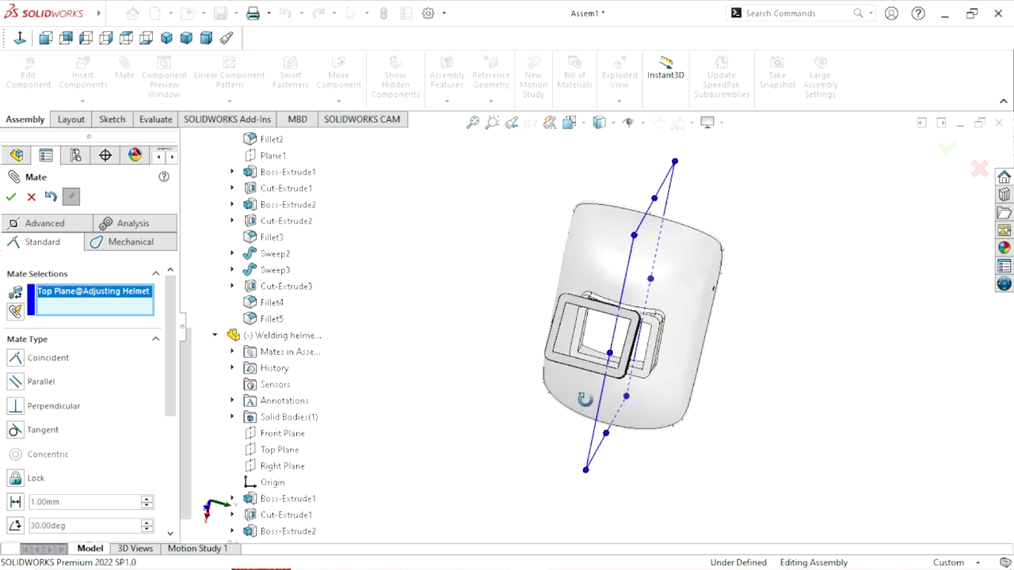
click(268, 440)
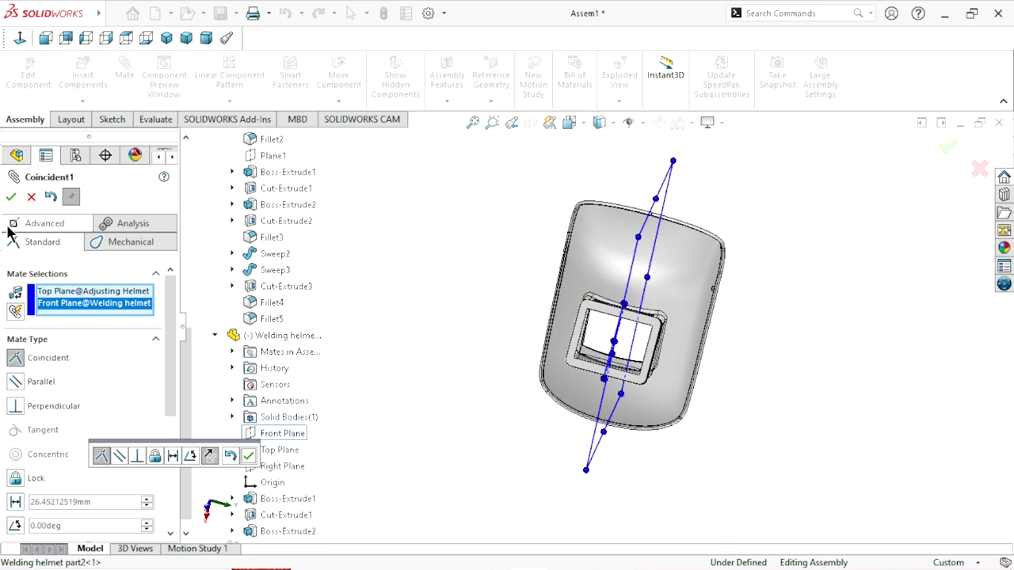
click(11, 197)
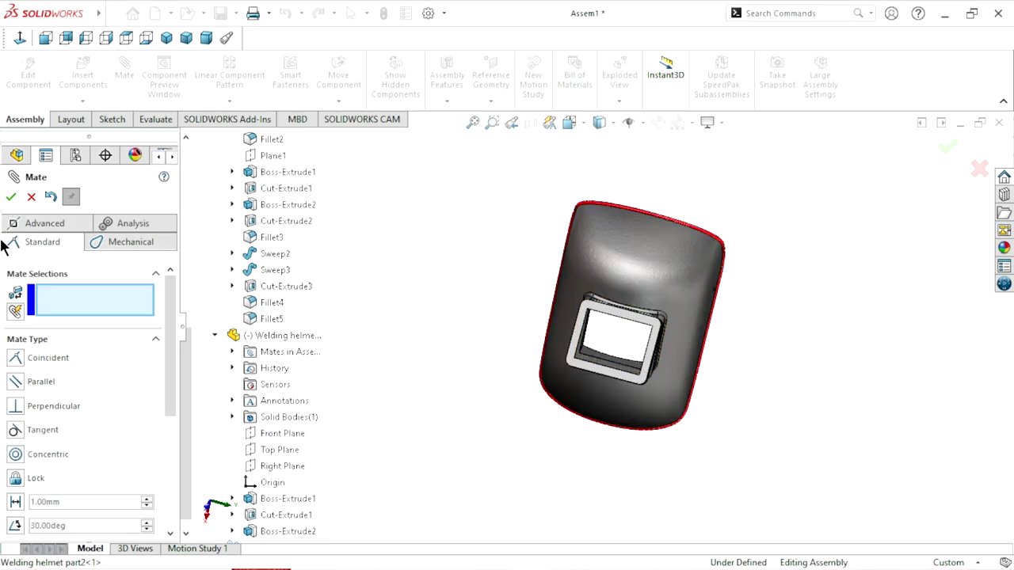
Close the Mate tool and swing the visor frame outward on its hinge.
key(Escape)
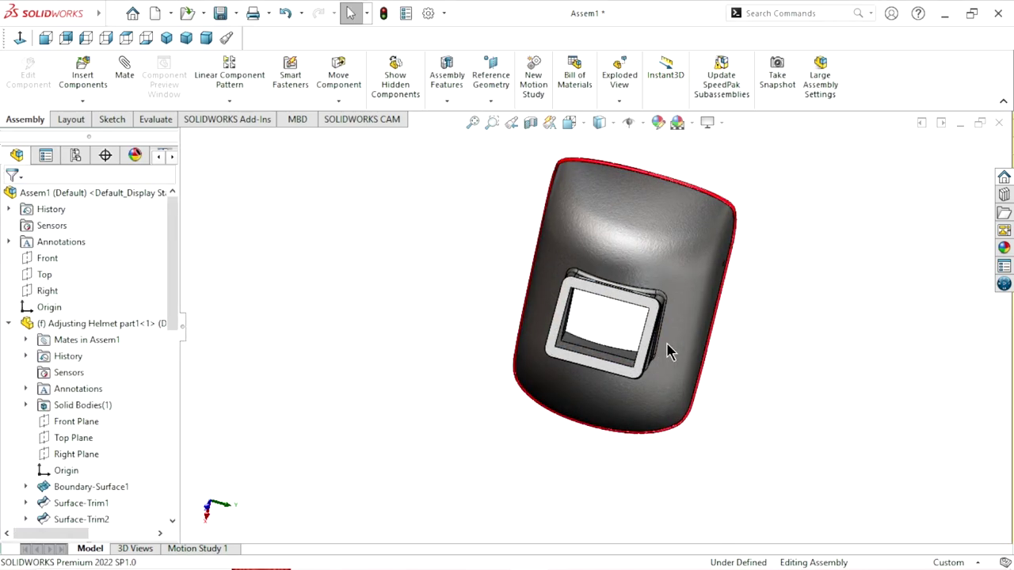
middle_drag(670, 351, 626, 391)
scroll(554, 412, down, 2)
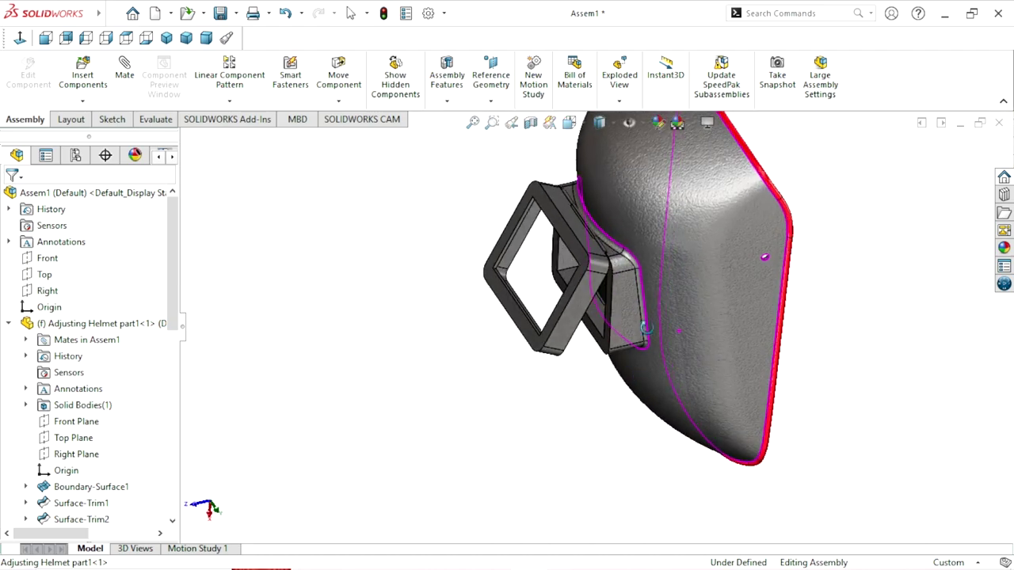
scroll(443, 424, down, 3)
scroll(425, 428, down, 3)
scroll(443, 424, up, 5)
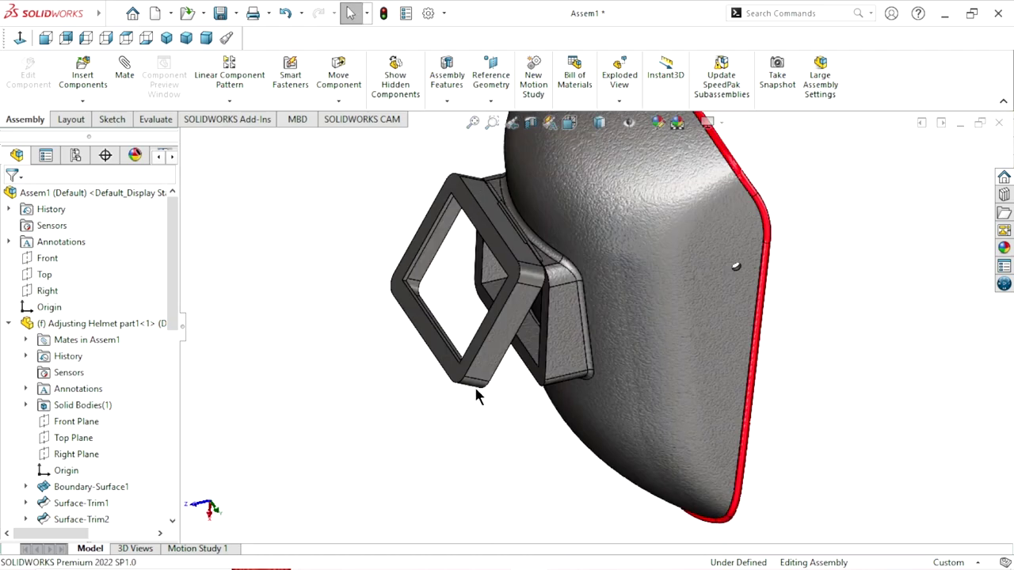
click(479, 383)
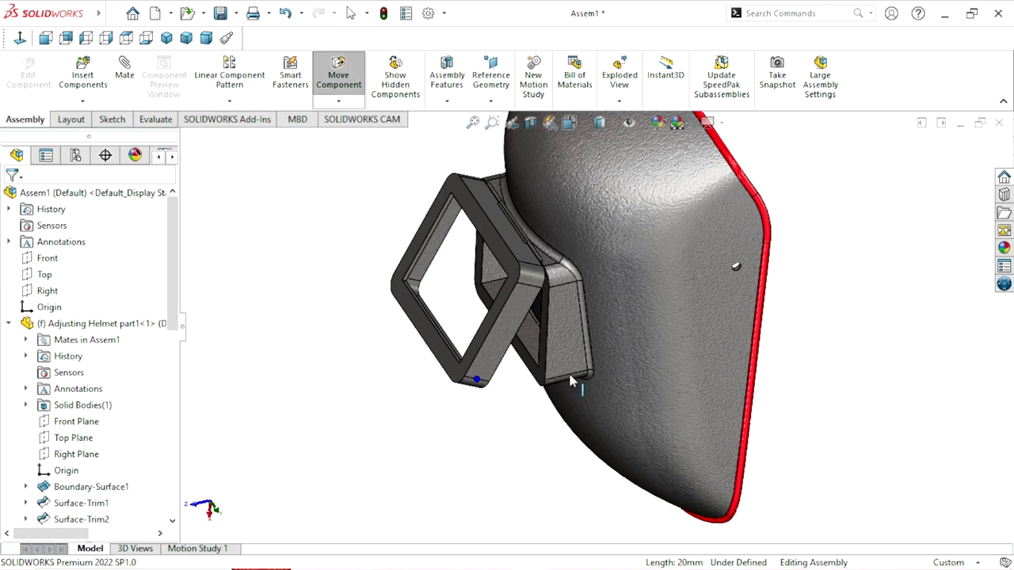
key(Escape)
mouse_move(499, 371)
mouse_down()
mouse_move(602, 357)
mouse_move(590, 397)
mouse_move(399, 362)
mouse_up()
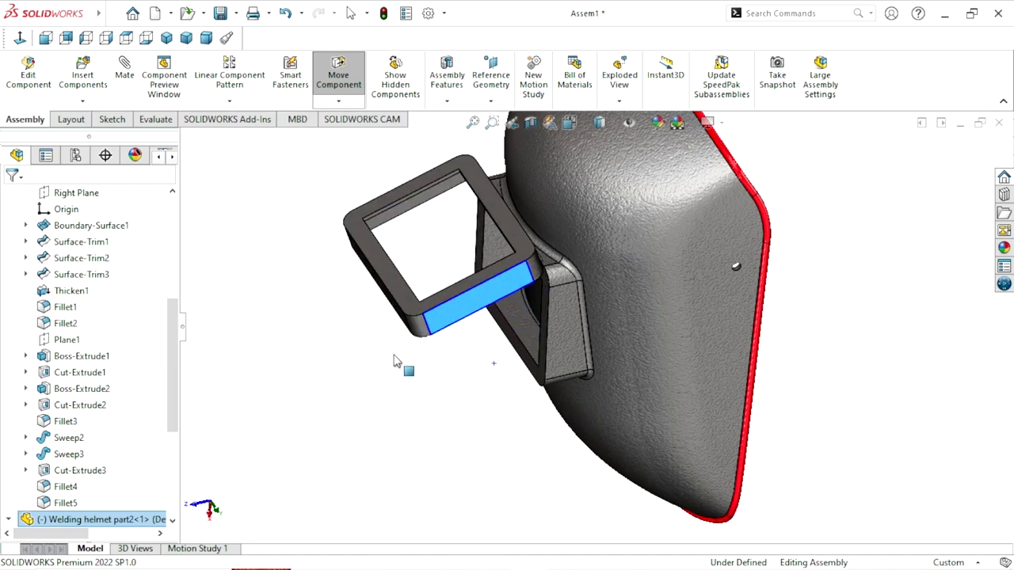
key(Escape)
Orbit to an angled full view of the helmet with the frame flipped out.
mouse_move(419, 409)
middle_down()
mouse_move(466, 279)
mouse_move(516, 301)
mouse_move(436, 328)
mouse_move(366, 316)
mouse_move(367, 274)
mouse_move(419, 290)
middle_up()
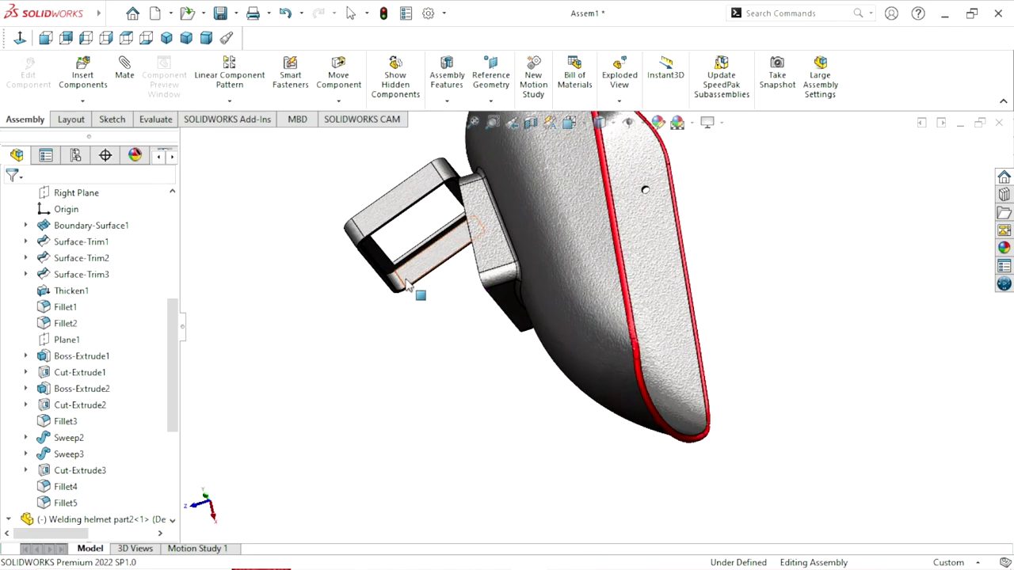
scroll(648, 258, up, 3)
scroll(704, 294, down, 4)
middle_drag(704, 294, 727, 301)
scroll(727, 301, up, 3)
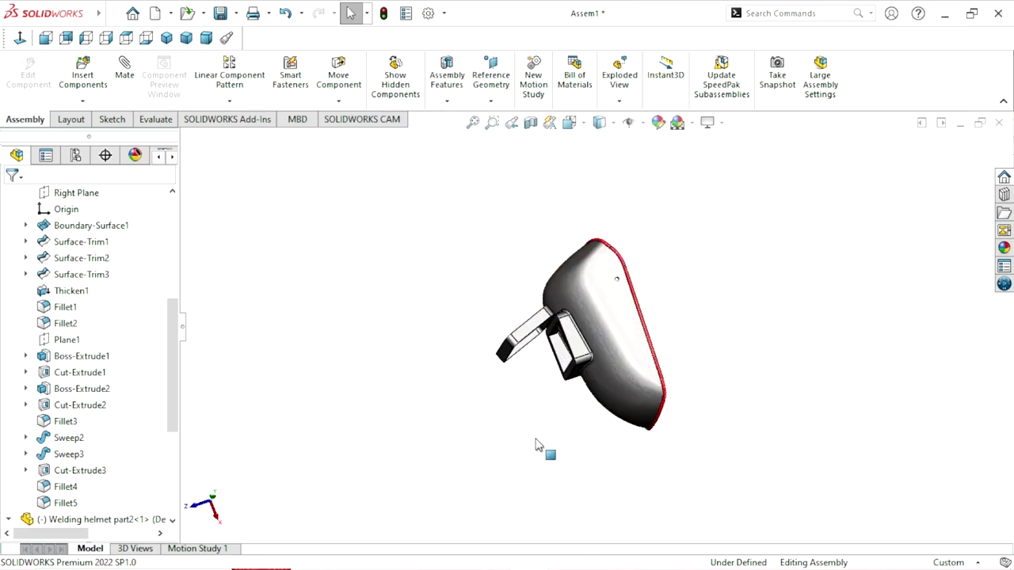
middle_drag(537, 446, 606, 362)
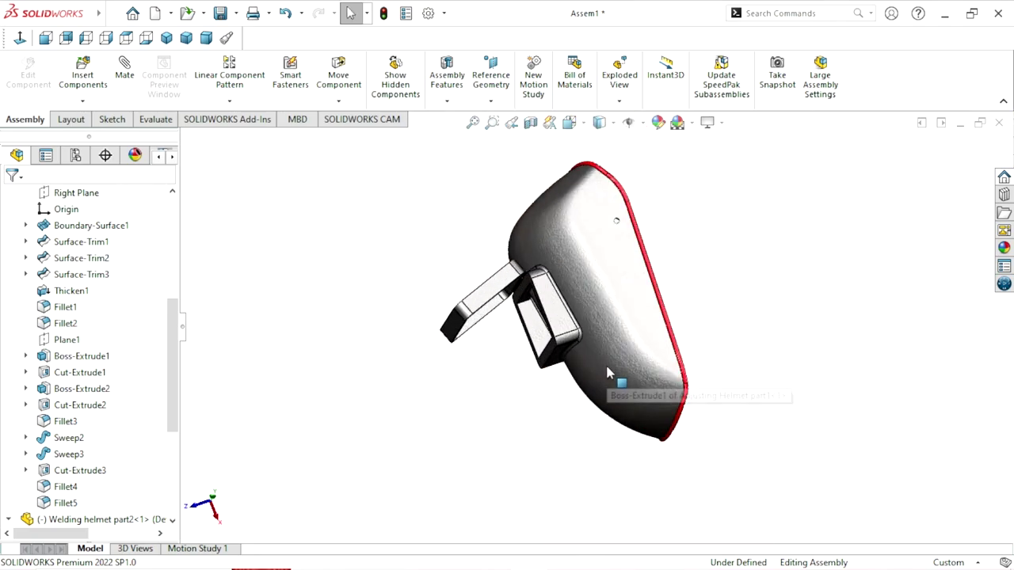
Insert Part 3 Pin and place it beside the helmet.
click(91, 59)
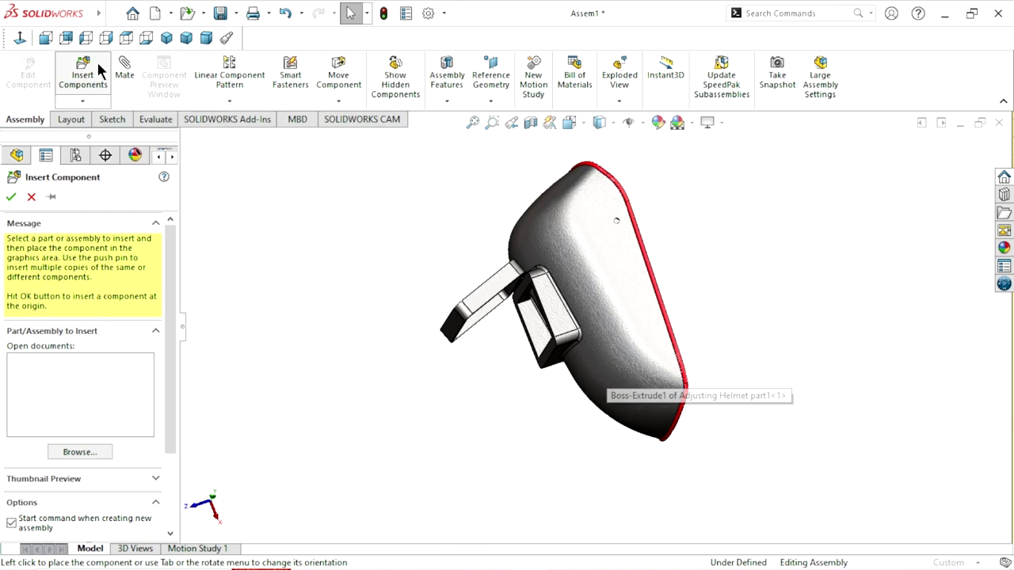
scroll(781, 205, down, 2)
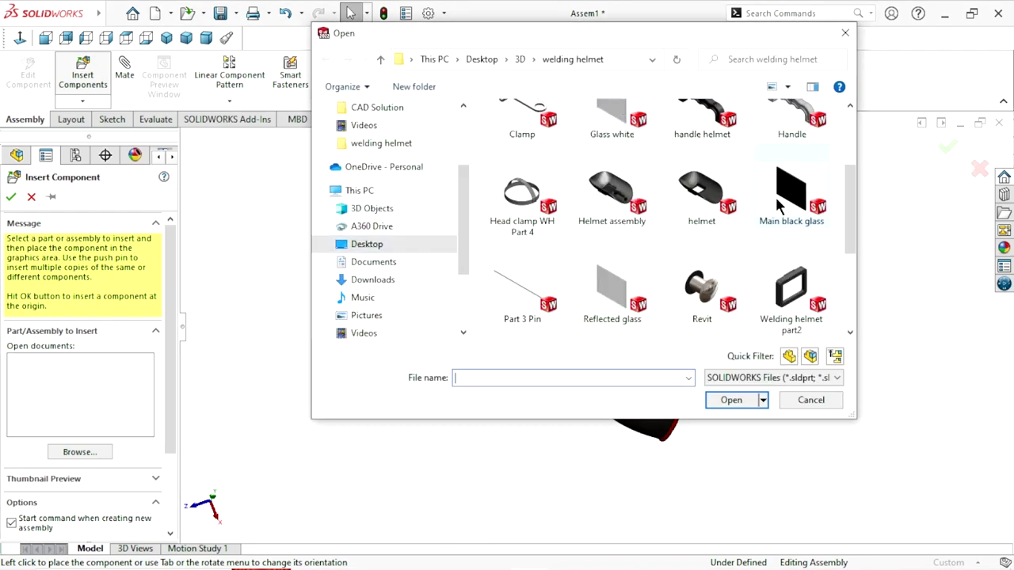
click(508, 293)
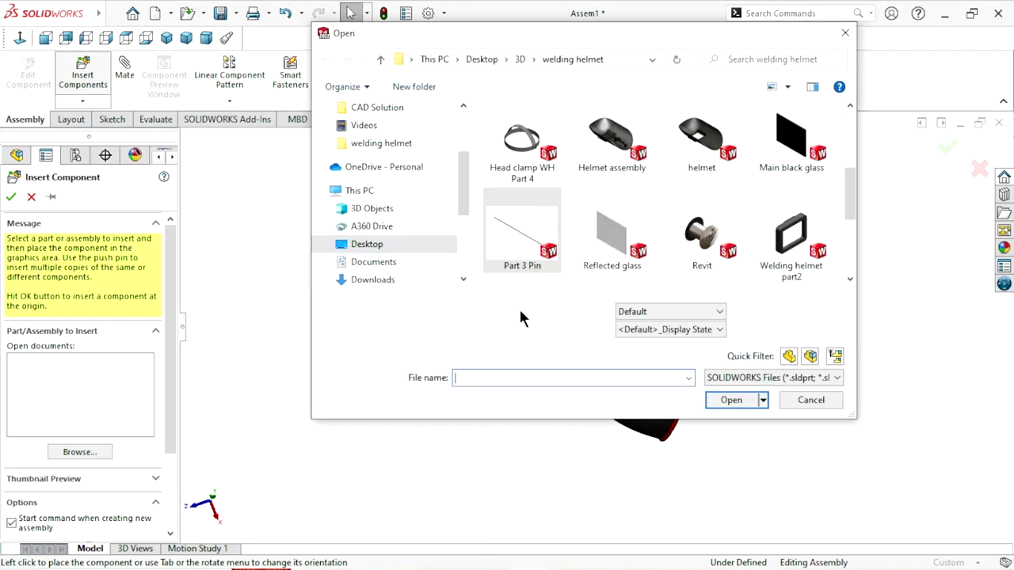
click(730, 402)
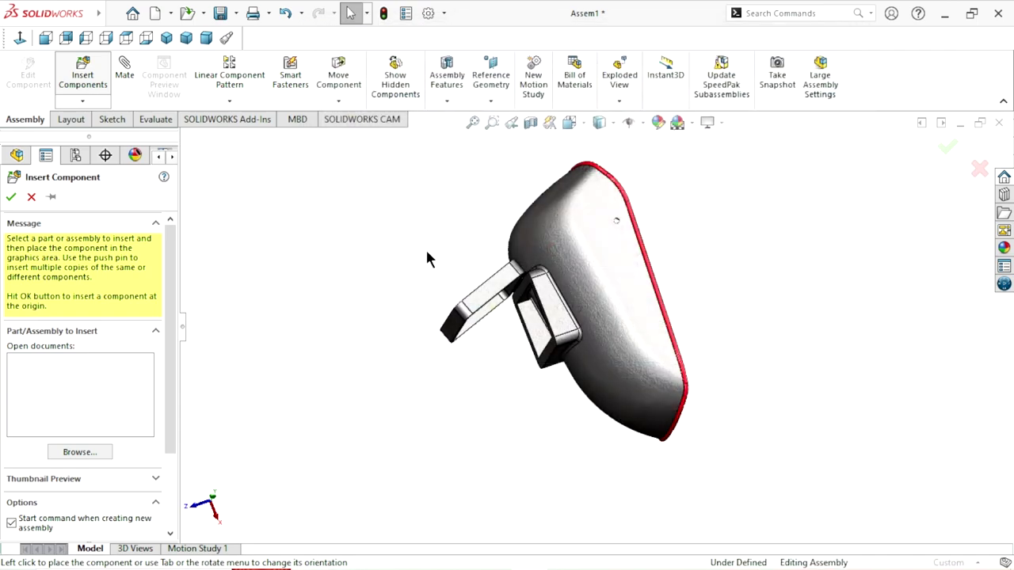
click(555, 310)
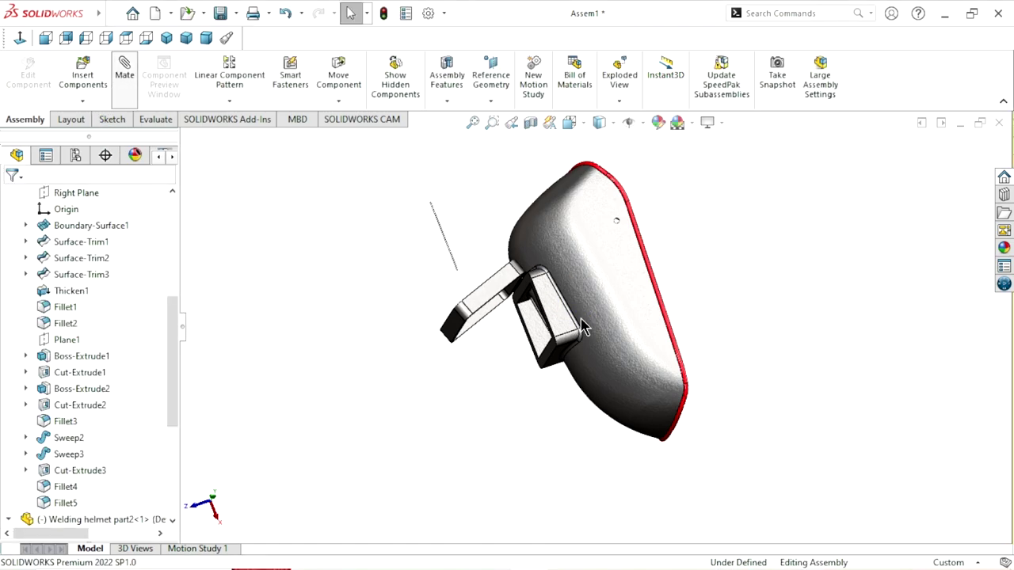
Mate Part 3 Pin concentric with the bracket's hinge face, flipping its alignment.
scroll(590, 331, down, 3)
scroll(566, 298, down, 3)
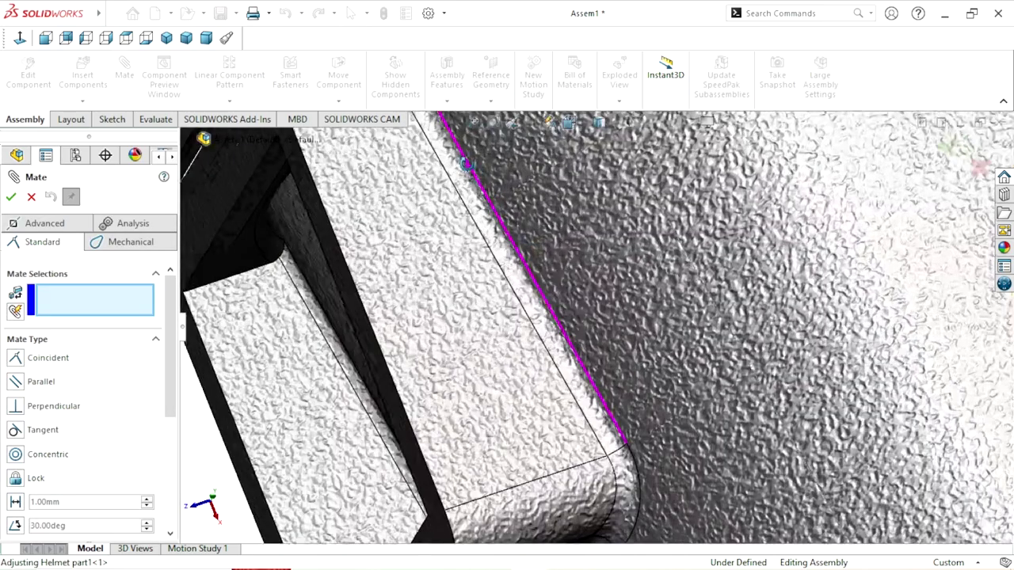
scroll(507, 305, down, 3)
scroll(487, 297, up, 3)
scroll(507, 277, down, 3)
scroll(534, 290, down, 3)
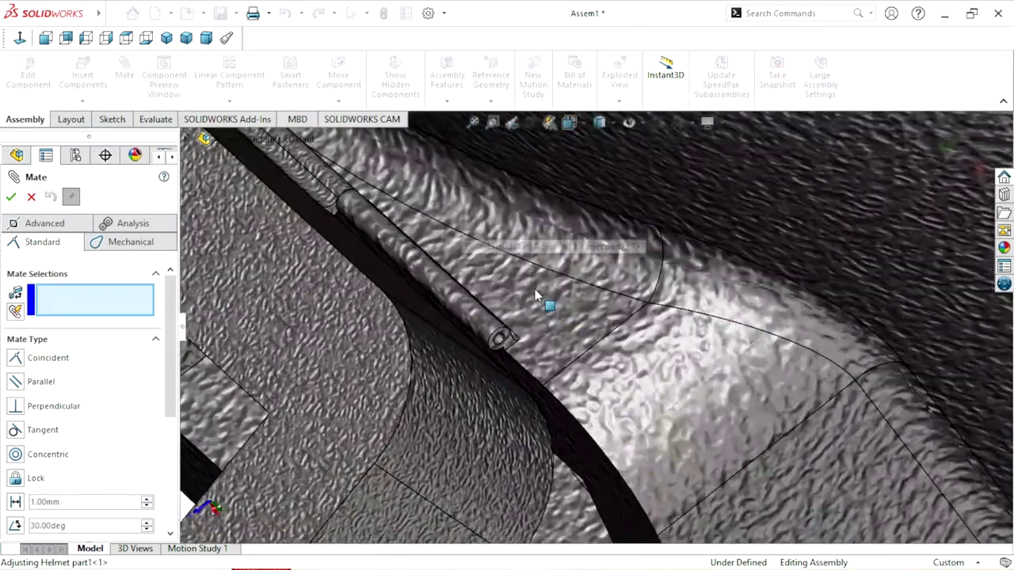
scroll(567, 309, down, 3)
scroll(571, 317, down, 3)
scroll(535, 341, down, 3)
scroll(476, 357, down, 3)
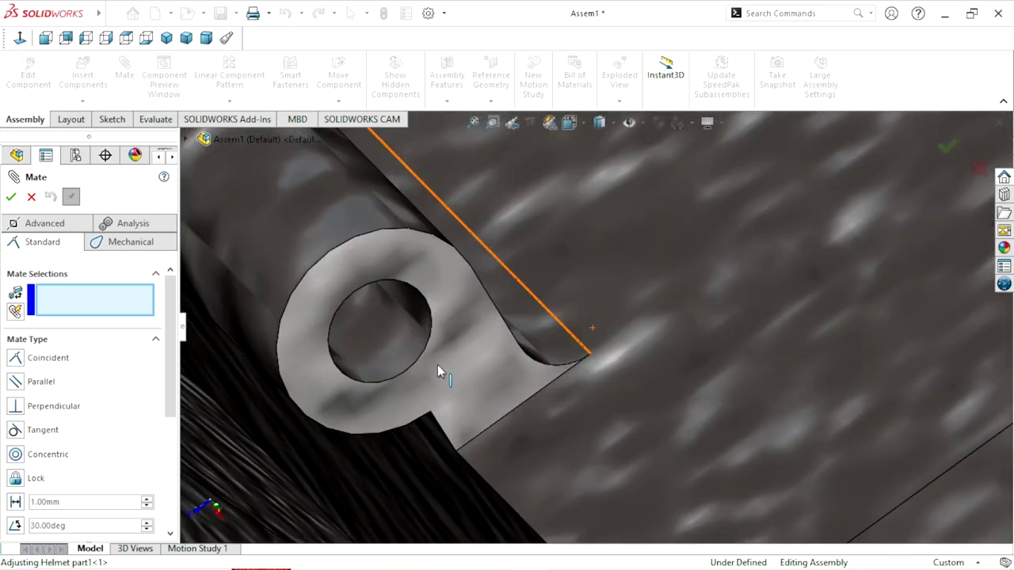
click(491, 360)
scroll(539, 353, up, 3)
scroll(545, 332, up, 3)
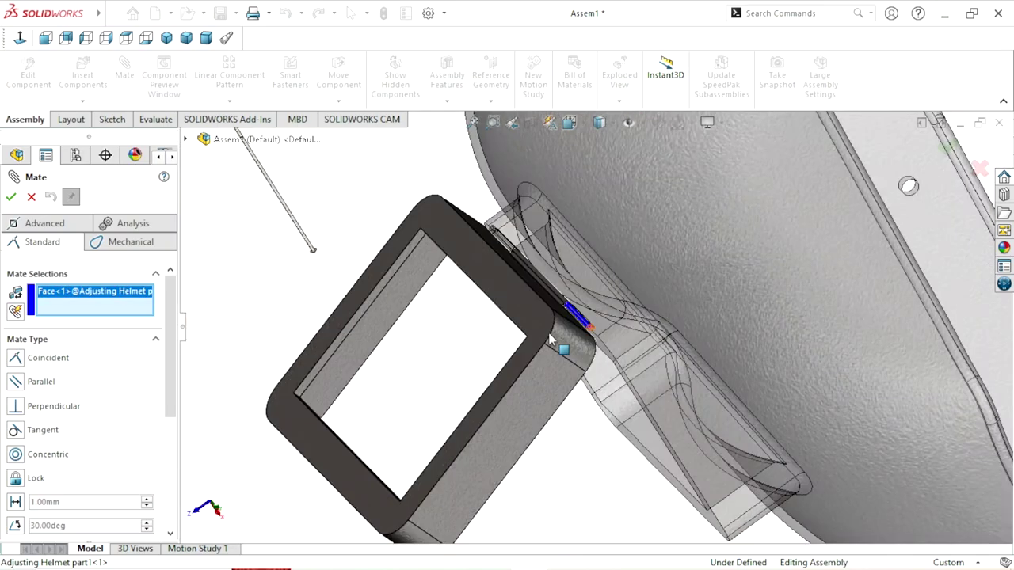
scroll(388, 246, up, 2)
scroll(389, 245, down, 5)
scroll(392, 278, down, 2)
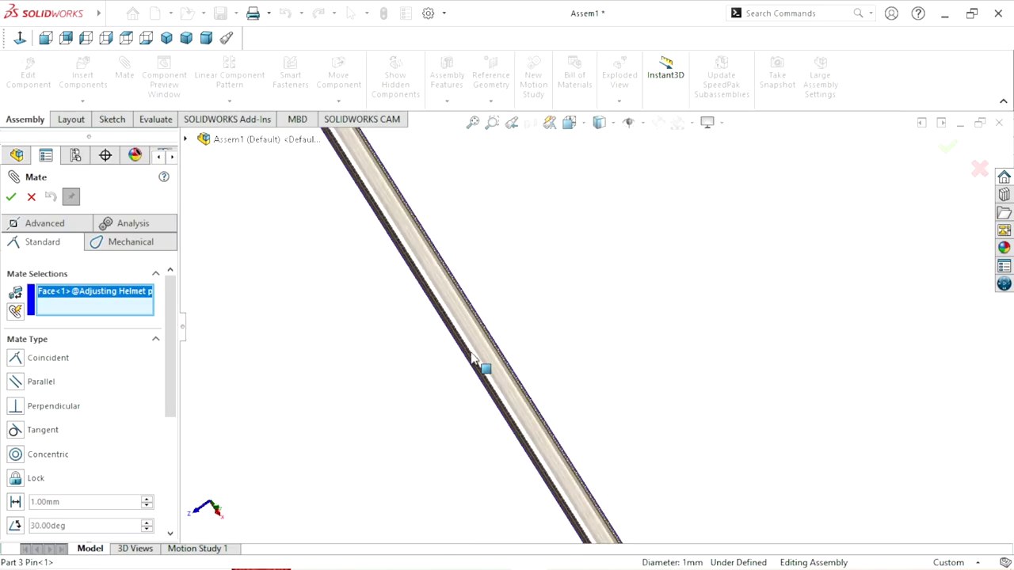
click(459, 389)
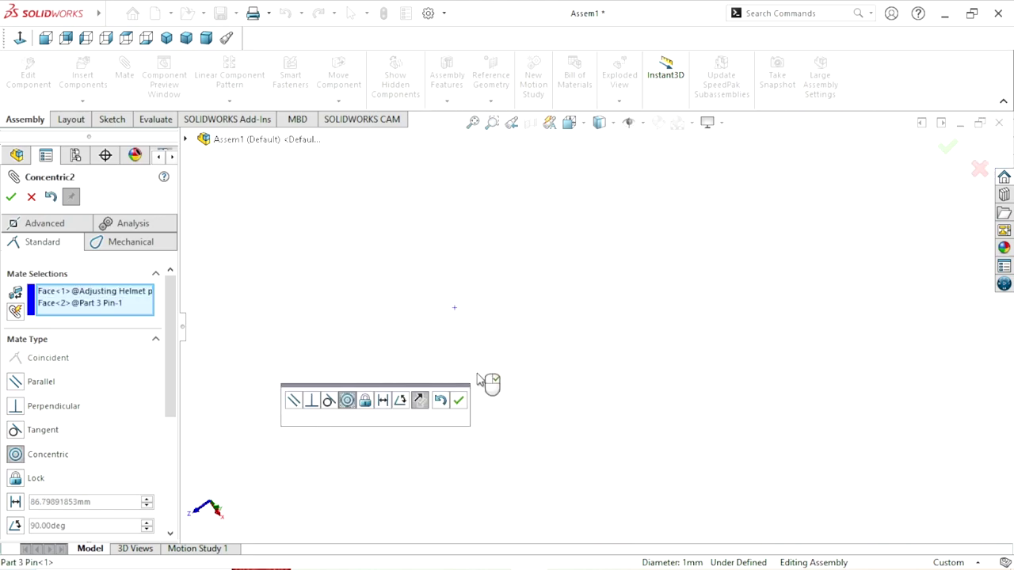
scroll(584, 372, up, 3)
scroll(739, 442, up, 2)
scroll(739, 442, down, 3)
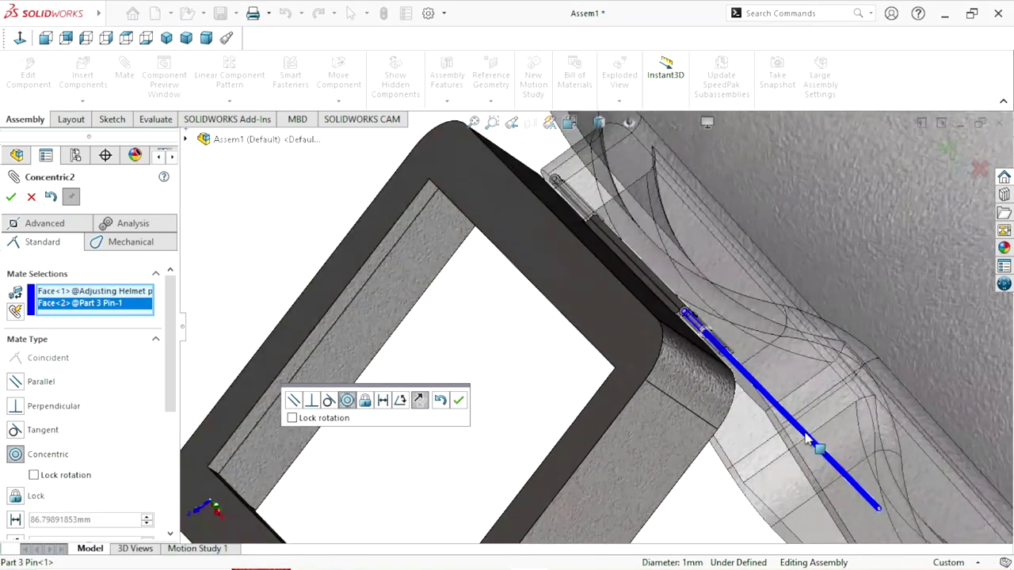
click(419, 400)
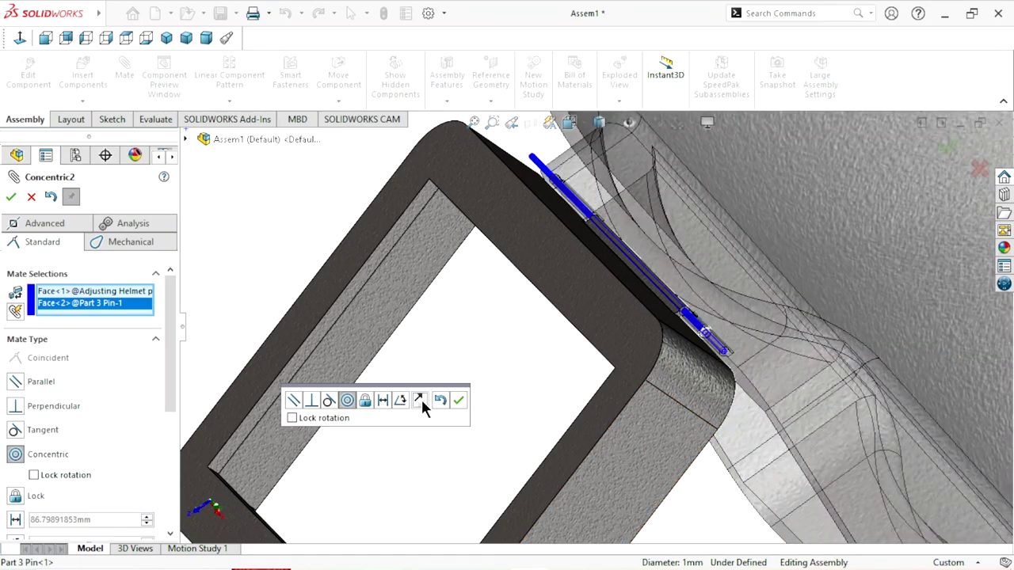
click(462, 405)
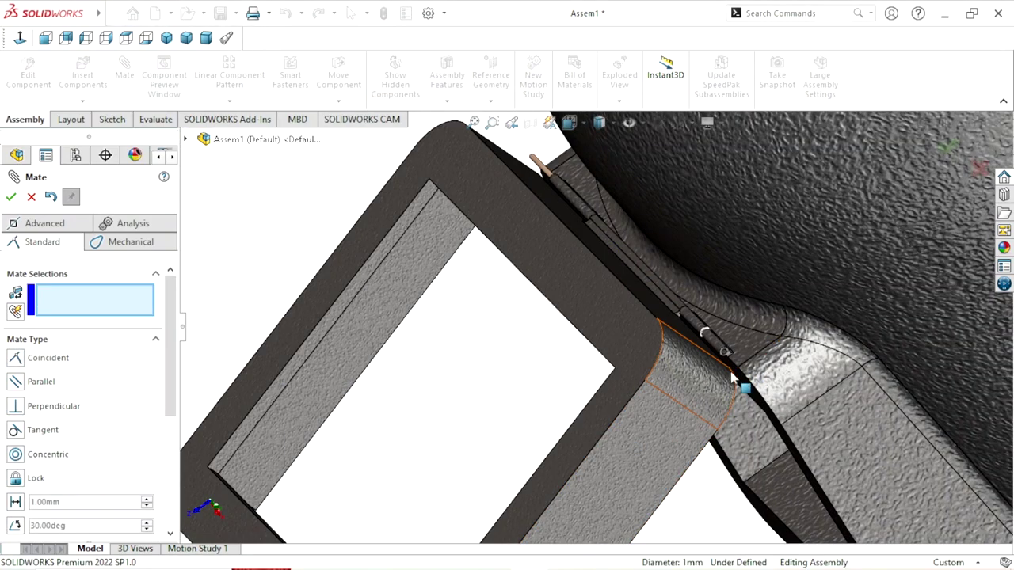
scroll(697, 357, down, 2)
Clear the mistaken axis selection and slide the pin out along the hinge axis.
scroll(677, 331, down, 2)
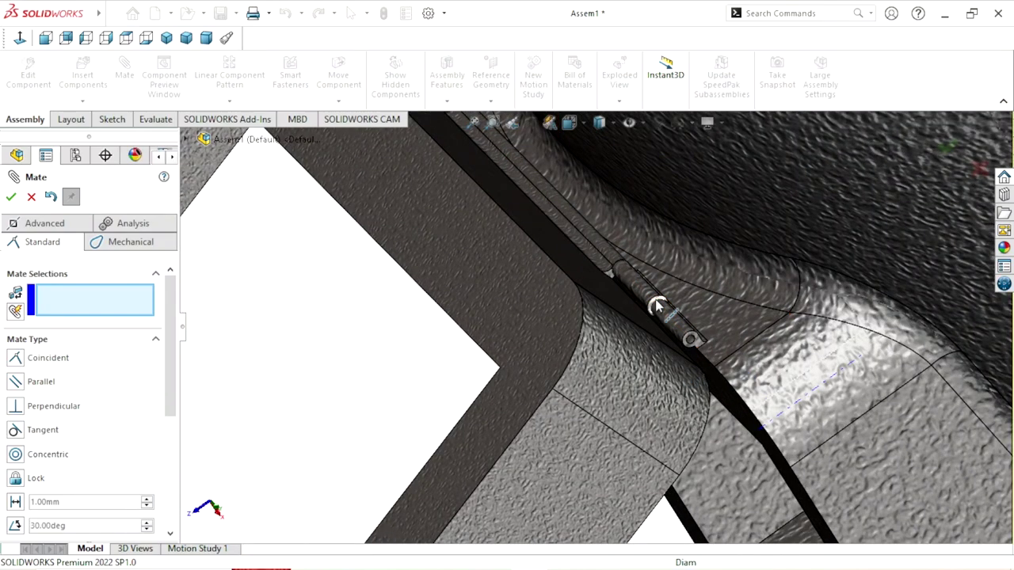
click(677, 329)
scroll(678, 329, down, 2)
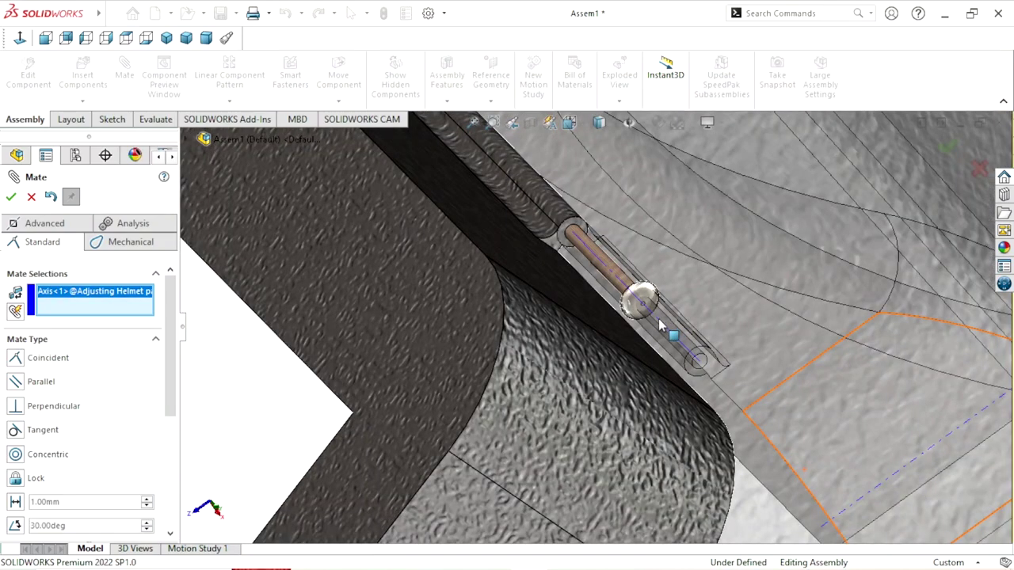
right_click(89, 302)
click(119, 311)
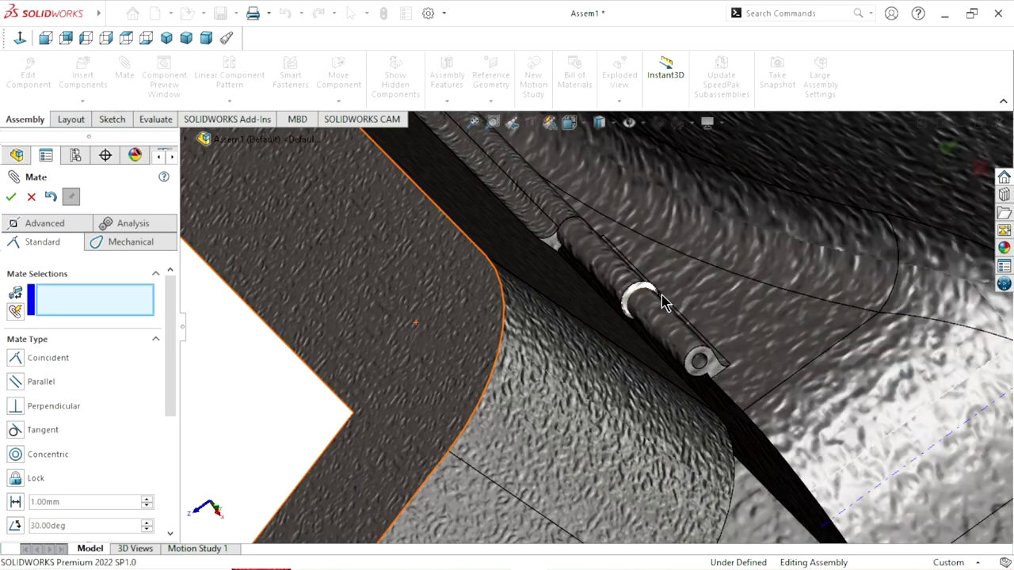
drag(637, 293, 750, 438)
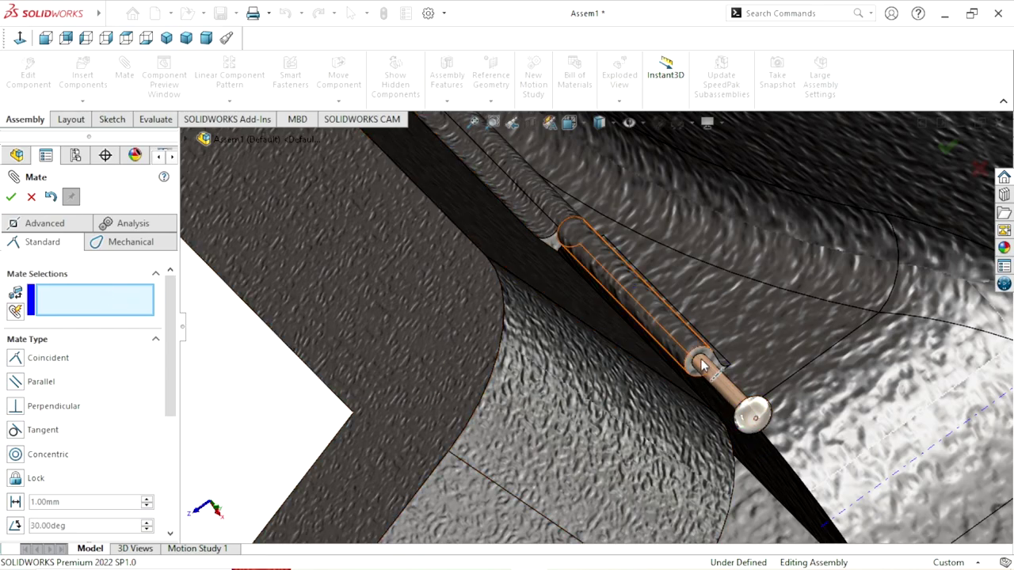
Mate the hinge end face coincident with the pin's washer face.
scroll(657, 349, down, 3)
scroll(657, 325, down, 3)
click(638, 362)
scroll(626, 363, up, 5)
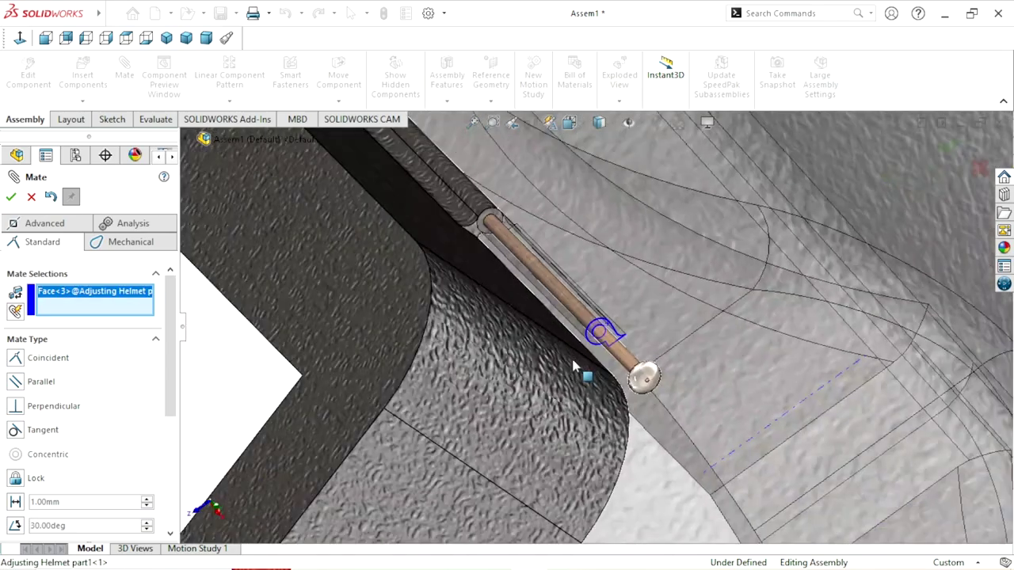
mouse_move(583, 362)
middle_down()
mouse_move(562, 328)
mouse_move(582, 407)
mouse_move(673, 473)
mouse_move(530, 416)
mouse_move(494, 324)
middle_up()
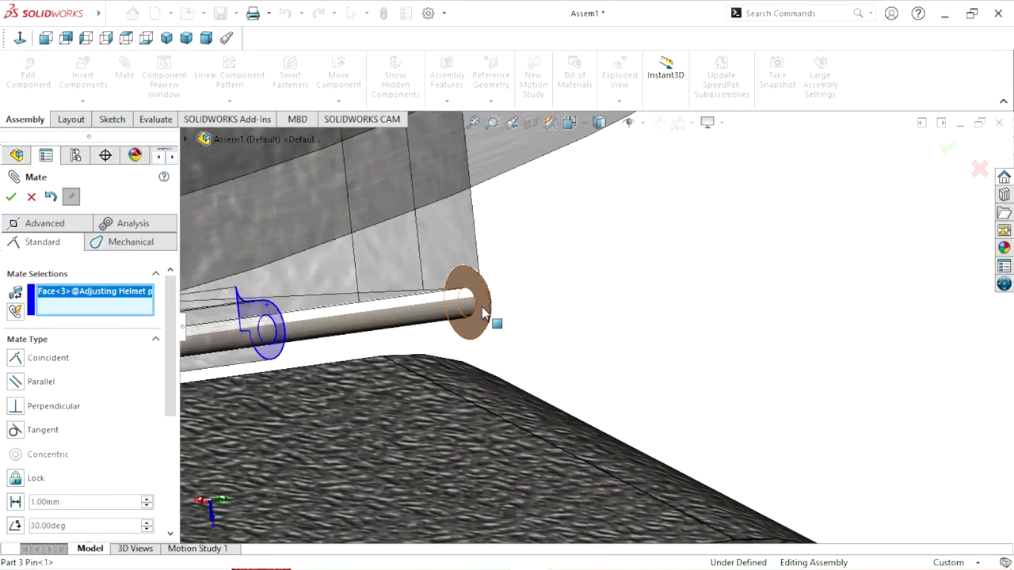
click(483, 313)
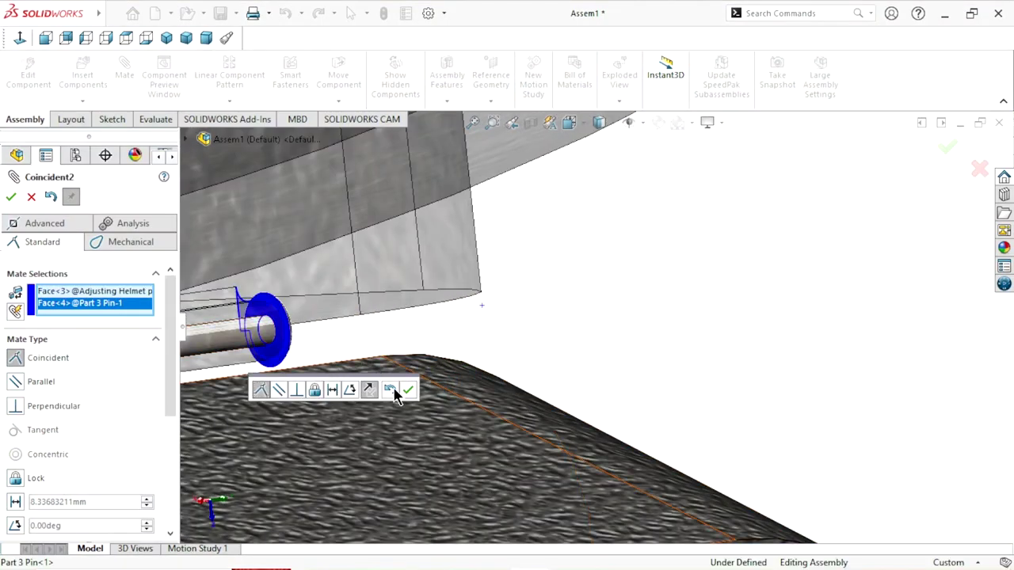
click(404, 391)
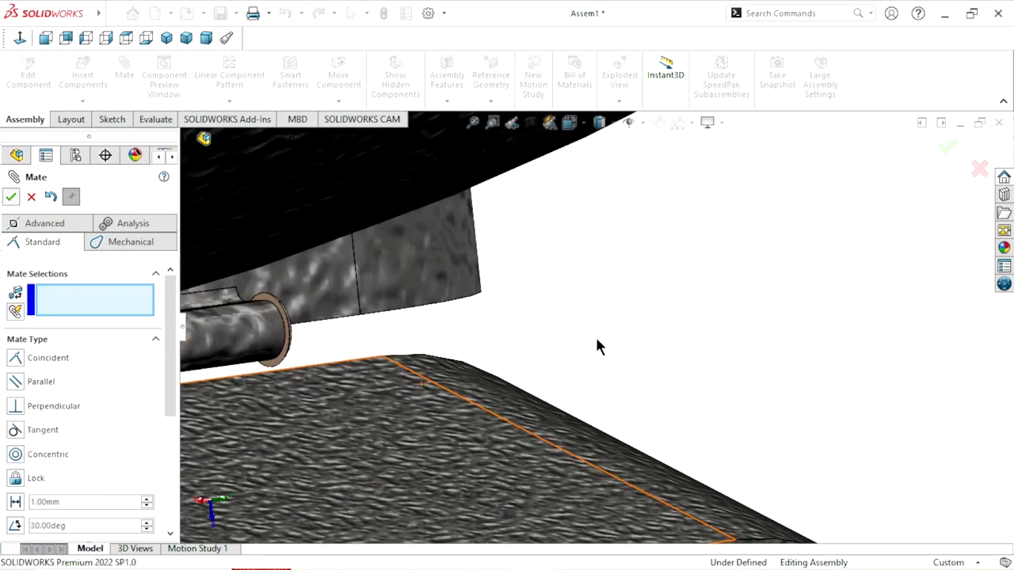
Exit Mate and swing the bracket frame around the pin into a level position.
key(Escape)
scroll(627, 346, up, 5)
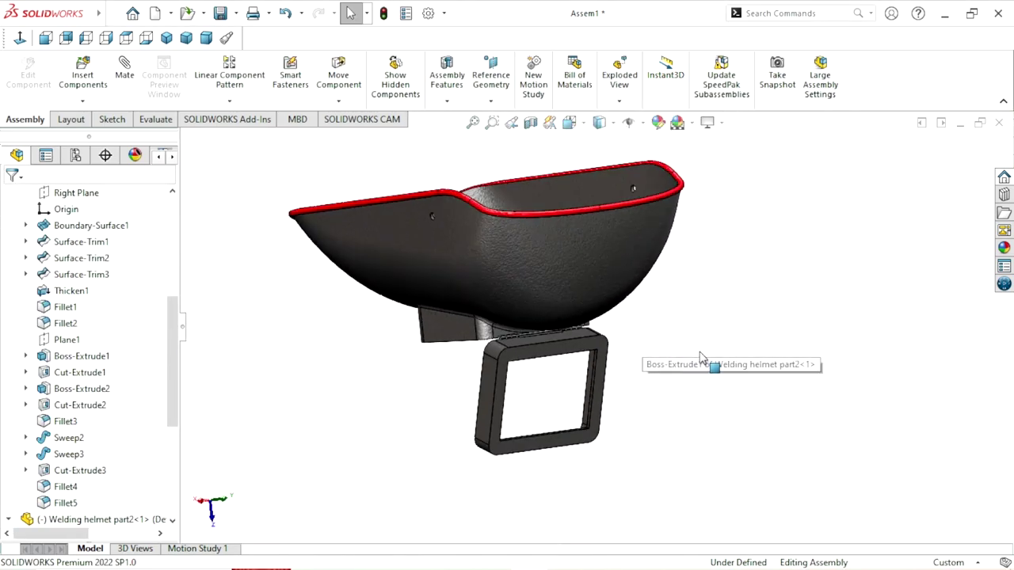
mouse_move(640, 349)
middle_down()
mouse_move(620, 242)
mouse_move(645, 430)
middle_up()
scroll(708, 367, up, 3)
mouse_move(709, 367)
middle_down()
mouse_move(629, 462)
mouse_move(571, 325)
middle_up()
scroll(572, 327, up, 3)
scroll(586, 348, up, 3)
mouse_move(491, 333)
mouse_down()
mouse_move(547, 493)
mouse_move(507, 485)
mouse_up()
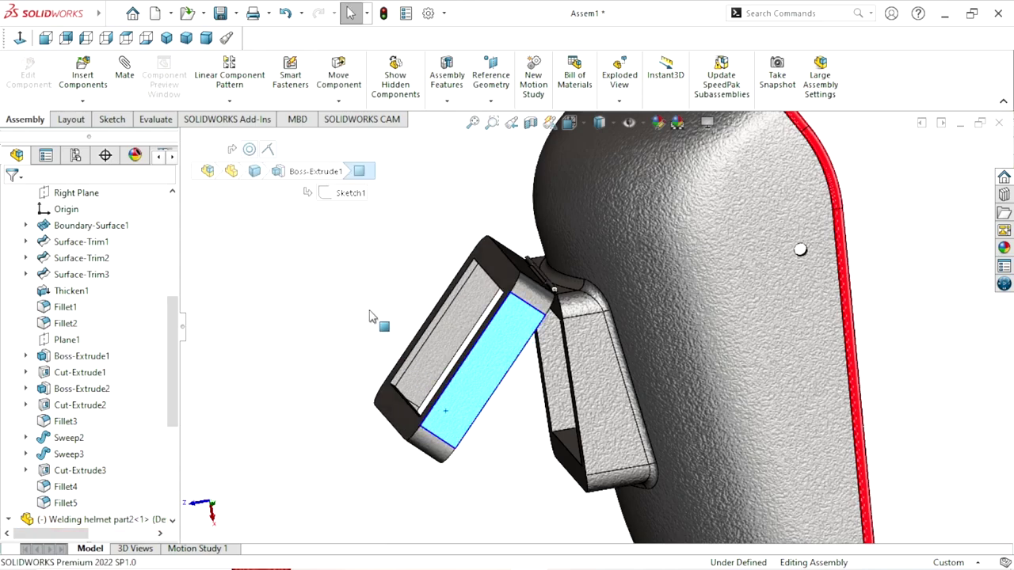
mouse_move(505, 484)
mouse_down()
mouse_move(342, 251)
mouse_move(344, 208)
mouse_up()
click(477, 441)
mouse_move(477, 441)
middle_down()
mouse_move(542, 223)
mouse_move(580, 370)
middle_up()
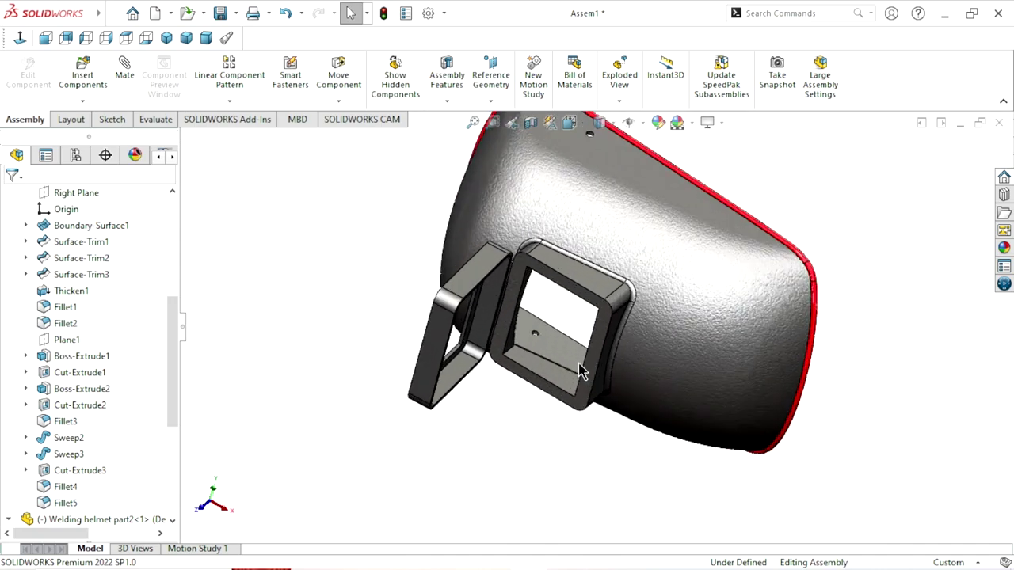
middle_drag(469, 462, 543, 372)
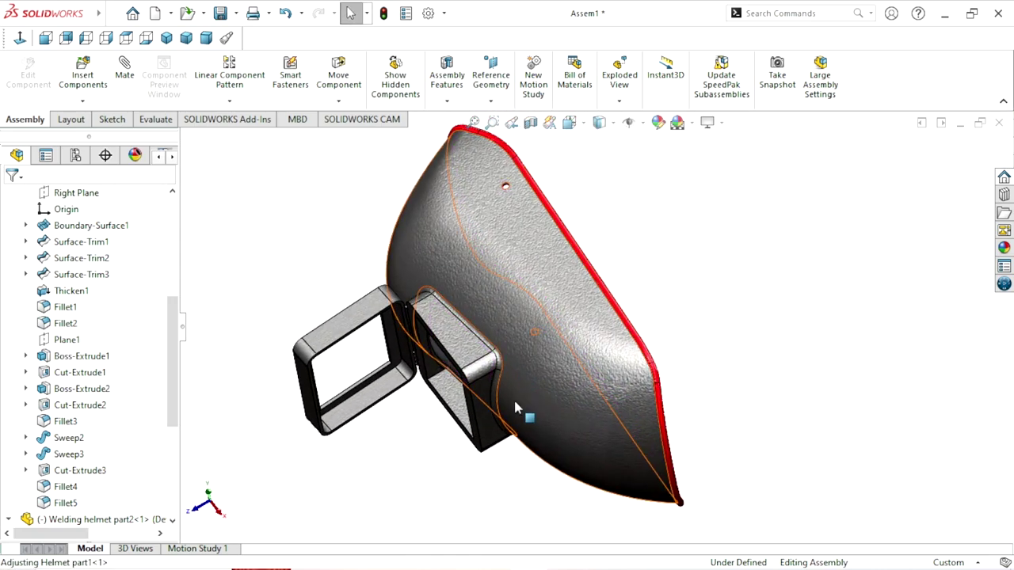
scroll(541, 362, down, 3)
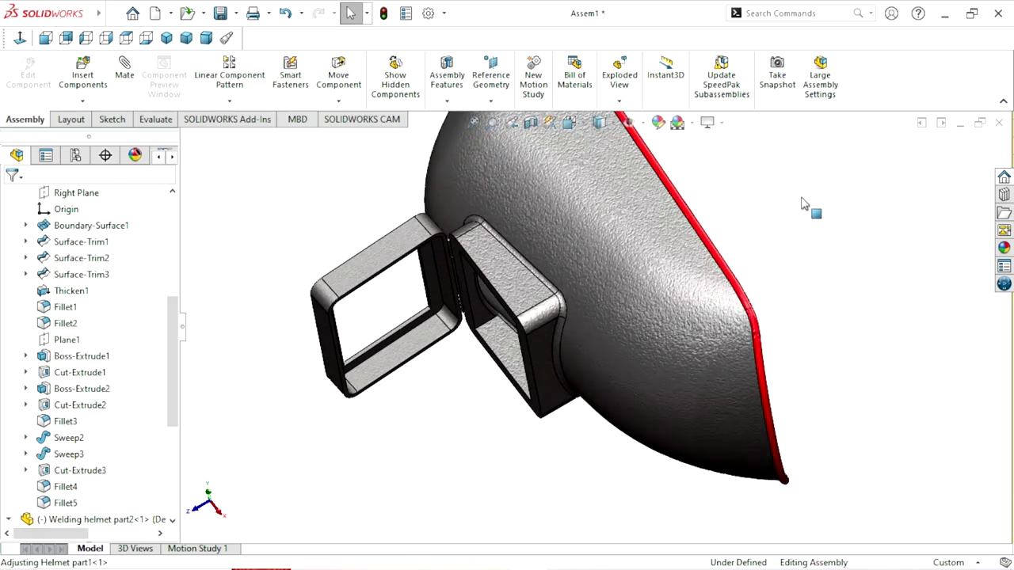
Turn off RealView Graphics and orbit around the helmet to review the bracket.
click(723, 122)
click(758, 143)
scroll(528, 332, up, 5)
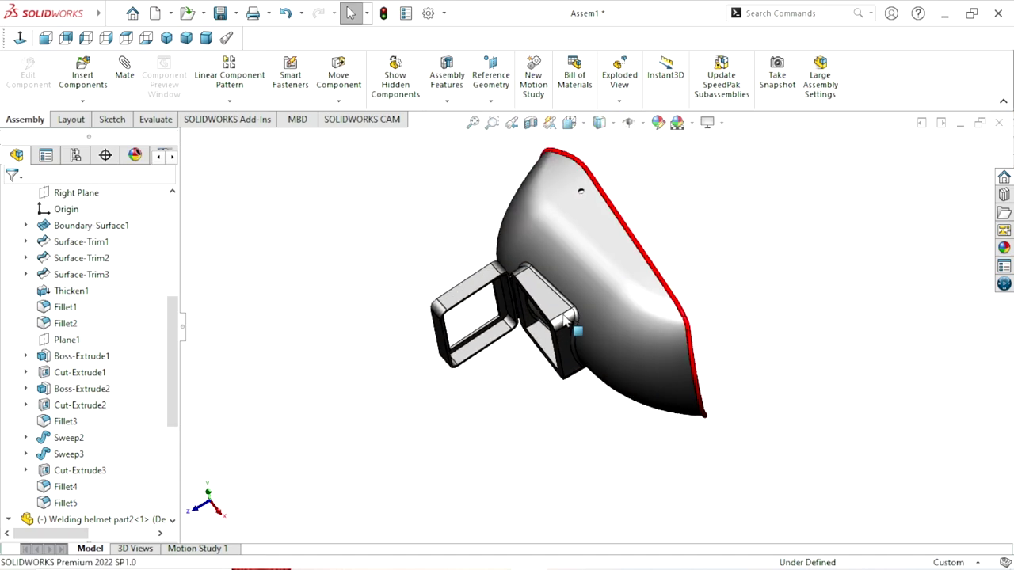
scroll(506, 348, down, 10)
middle_drag(505, 349, 516, 389)
scroll(516, 389, up, 3)
scroll(525, 407, up, 4)
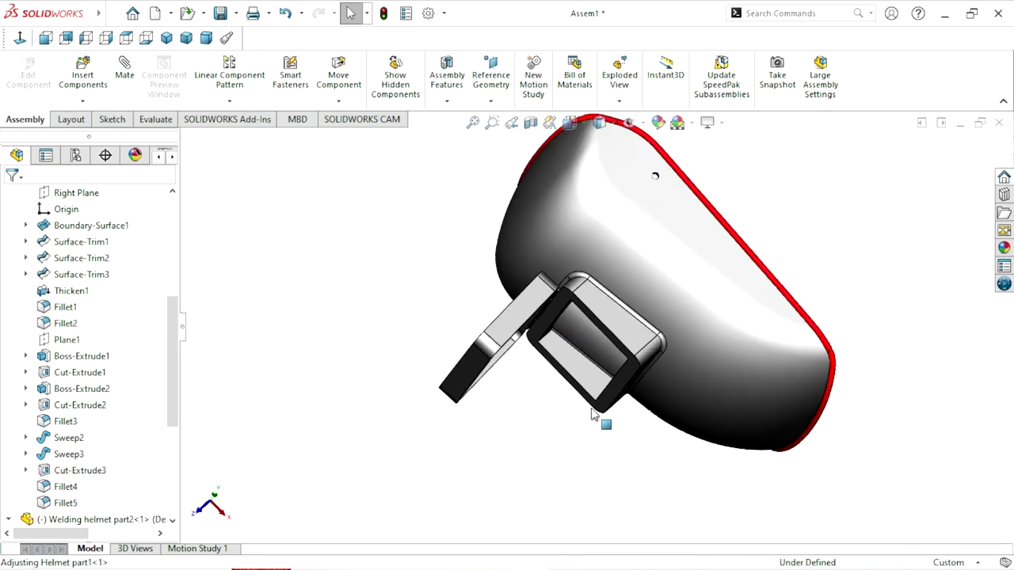
mouse_move(594, 414)
middle_down()
mouse_move(545, 363)
mouse_move(557, 366)
middle_up()
scroll(543, 392, down, 3)
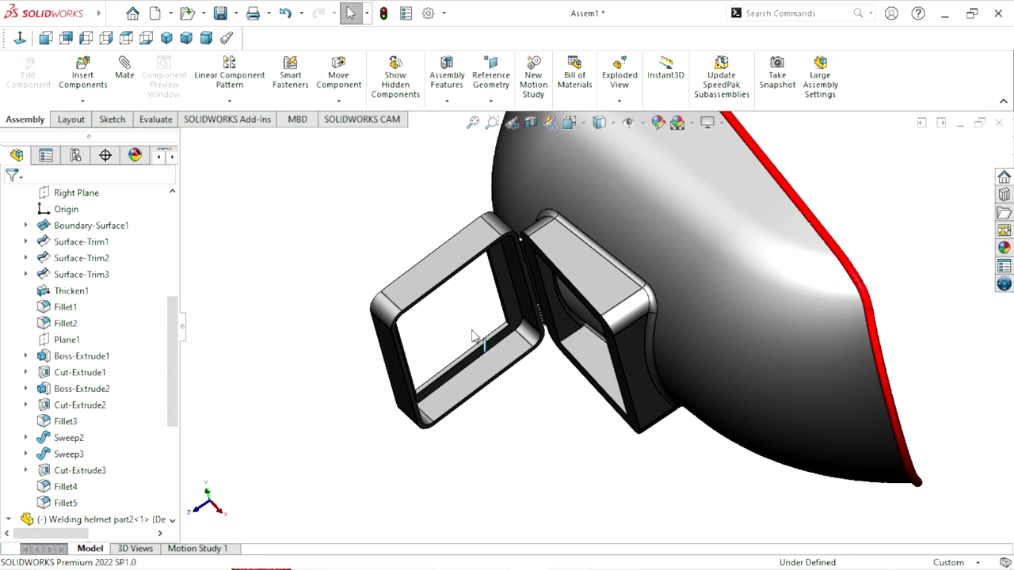
Choose WH Part 6 white glass, Part 7 black glass and Part 8 glass guard for insertion.
click(93, 87)
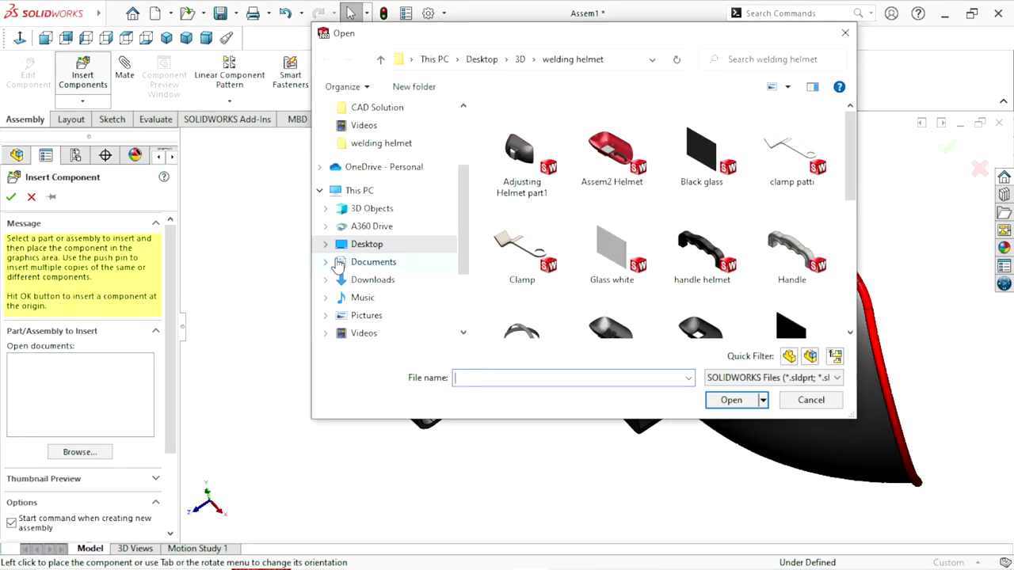
drag(855, 192, 864, 294)
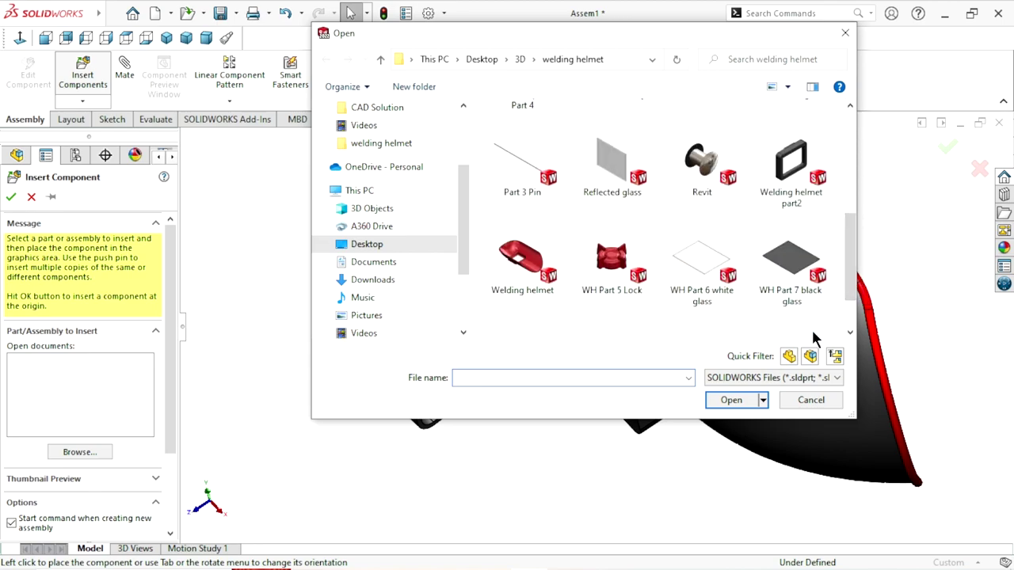
drag(685, 270, 687, 273)
drag(848, 222, 852, 258)
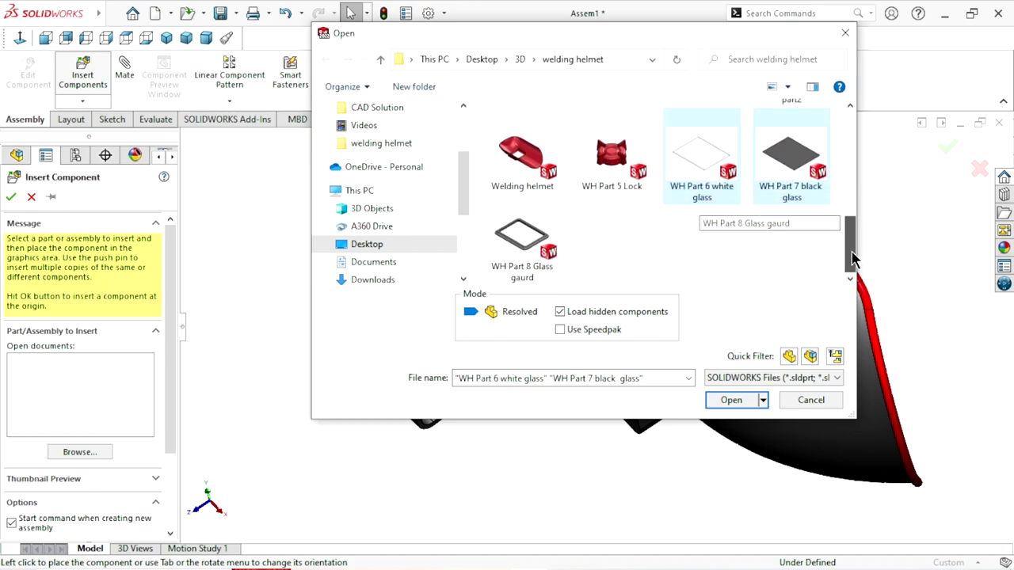
ctrl+click(515, 245)
click(731, 400)
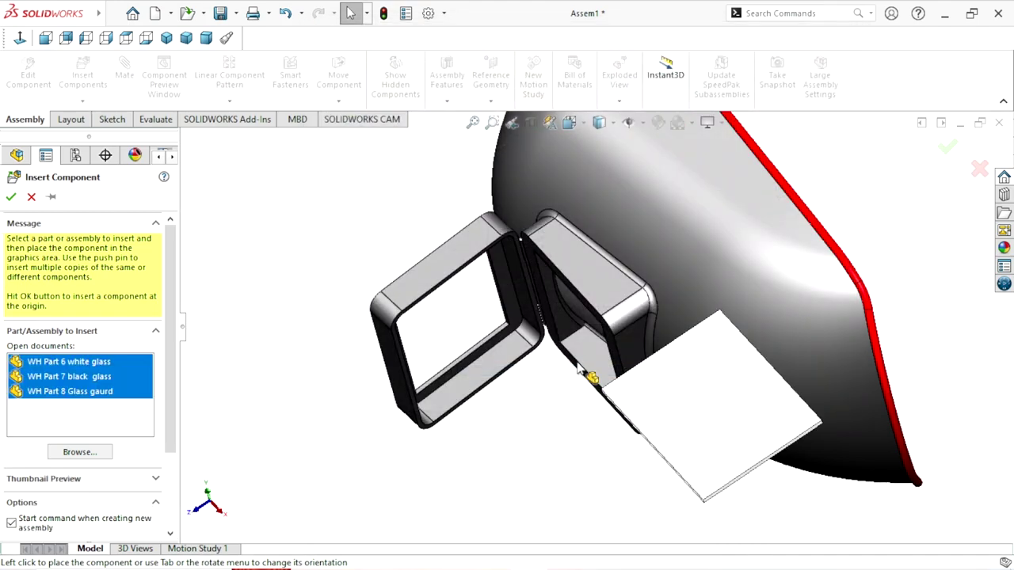
Place the white glass, black glass and glass guard beside the helmet.
scroll(578, 372, up, 2)
scroll(586, 372, up, 3)
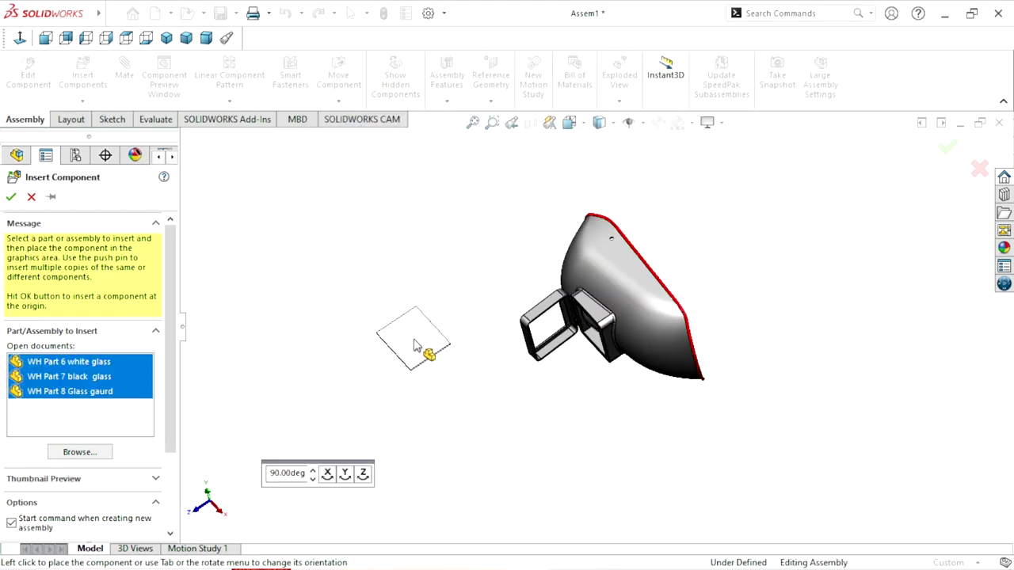
click(412, 341)
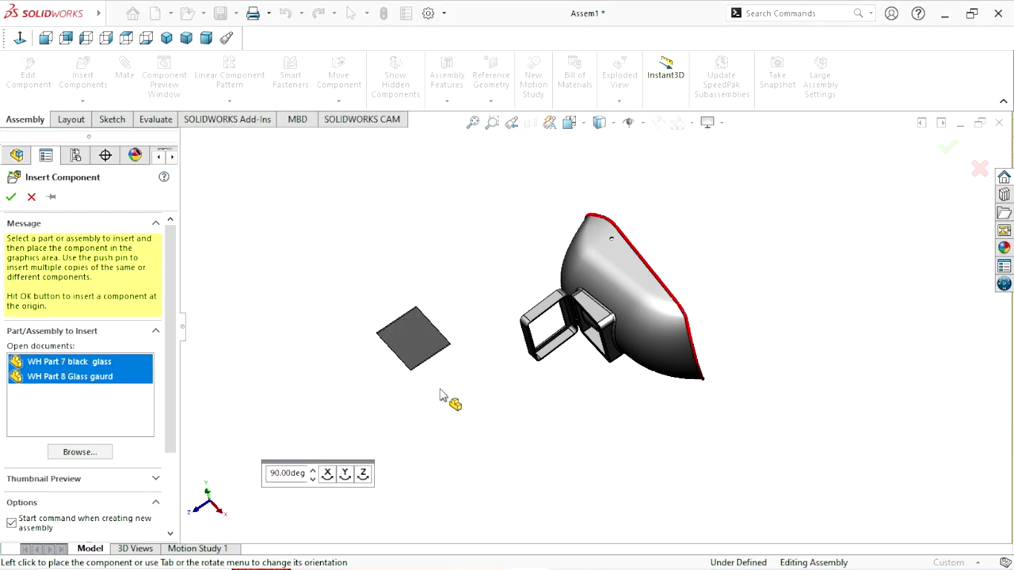
scroll(476, 388, up, 4)
scroll(523, 371, down, 3)
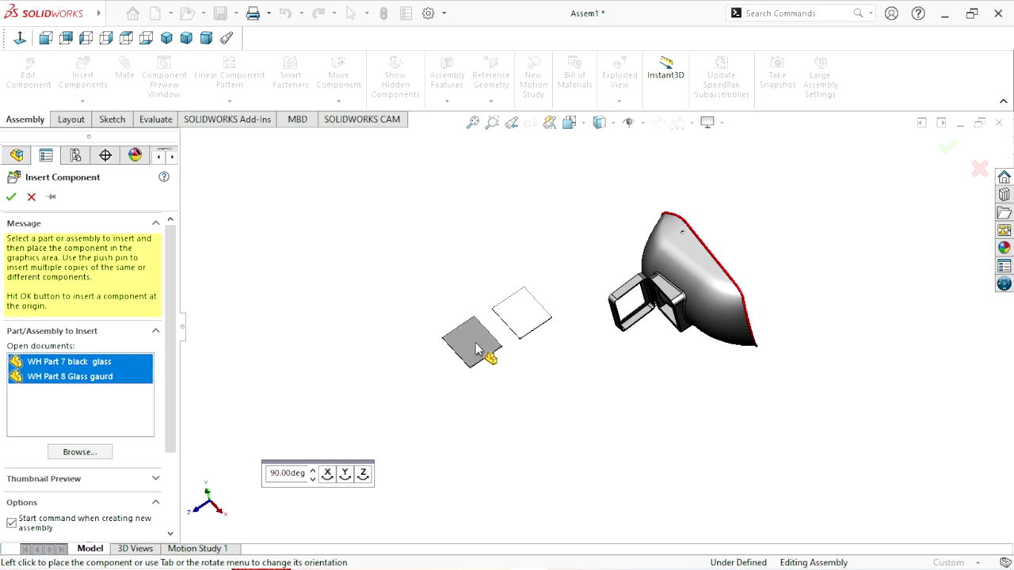
click(481, 351)
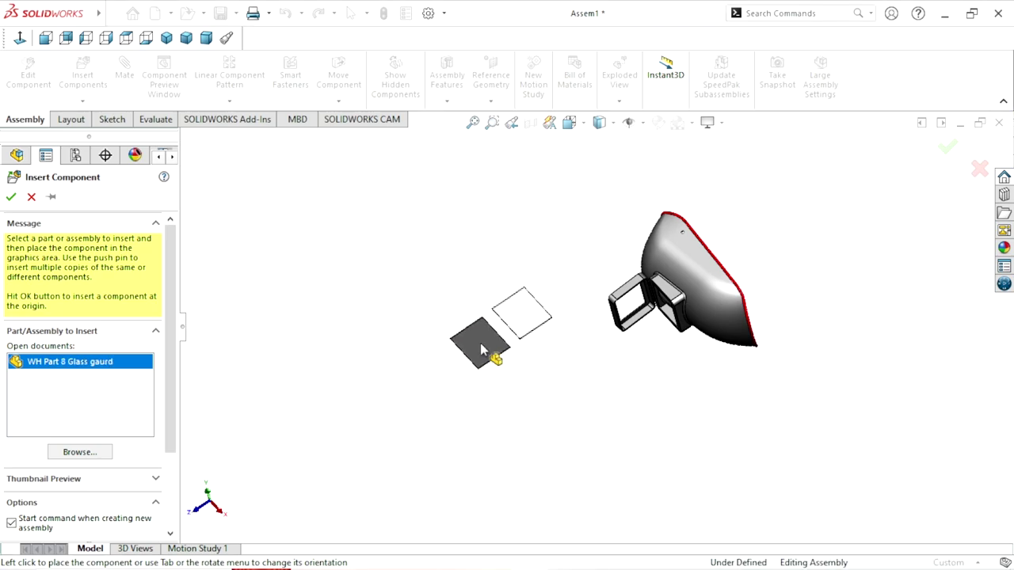
click(542, 395)
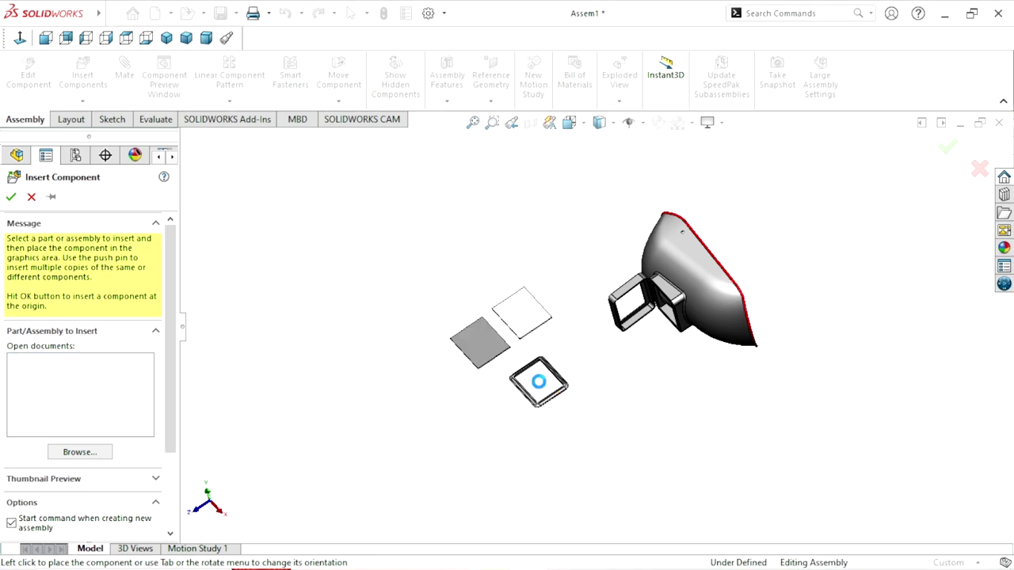
click(11, 197)
Ctrl-drag the white glass plate to place a second copy beside the other plates.
middle_drag(614, 360, 622, 368)
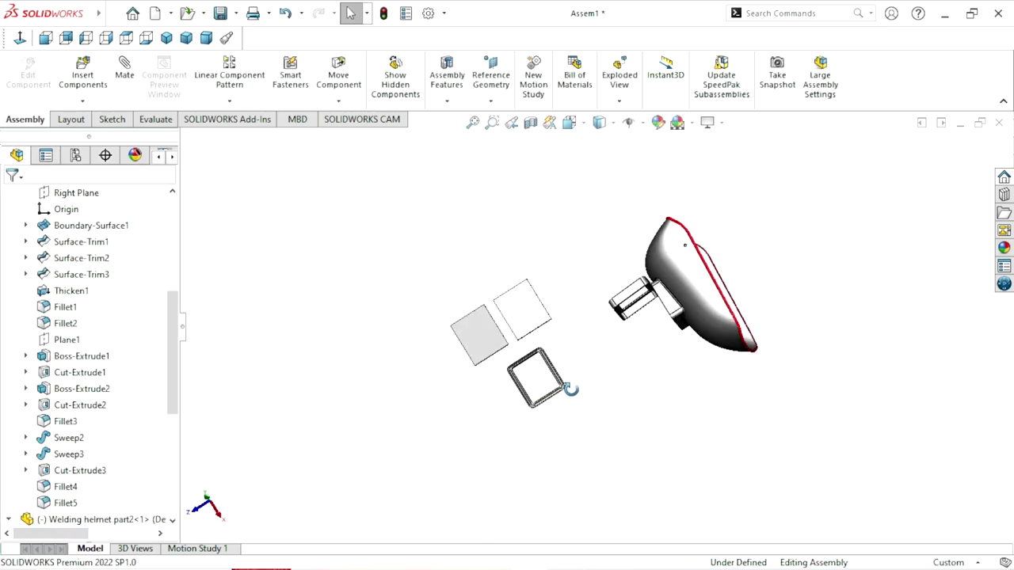
scroll(614, 360, down, 2)
scroll(606, 333, down, 2)
scroll(634, 357, down, 3)
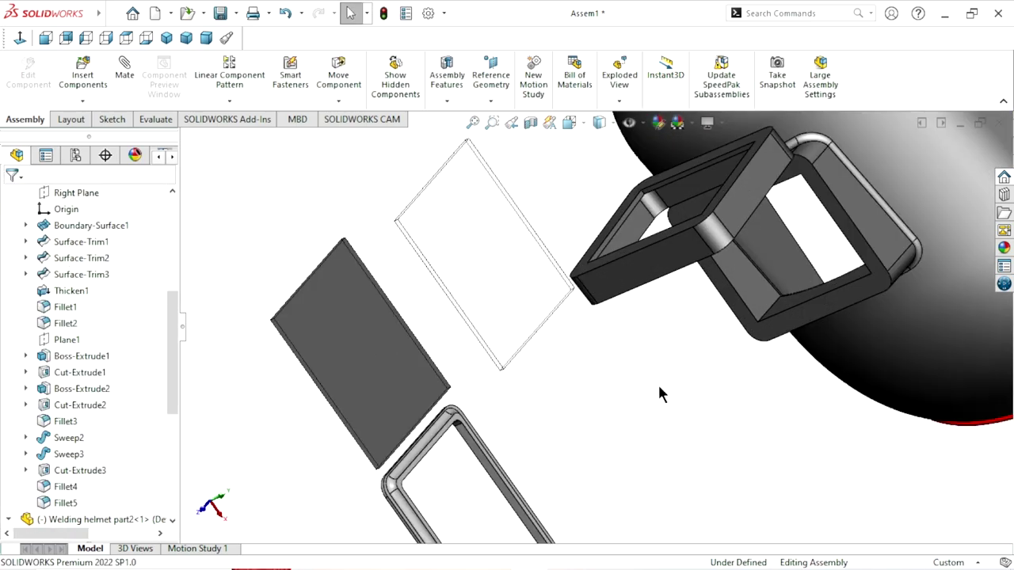
scroll(618, 383, up, 3)
click(523, 300)
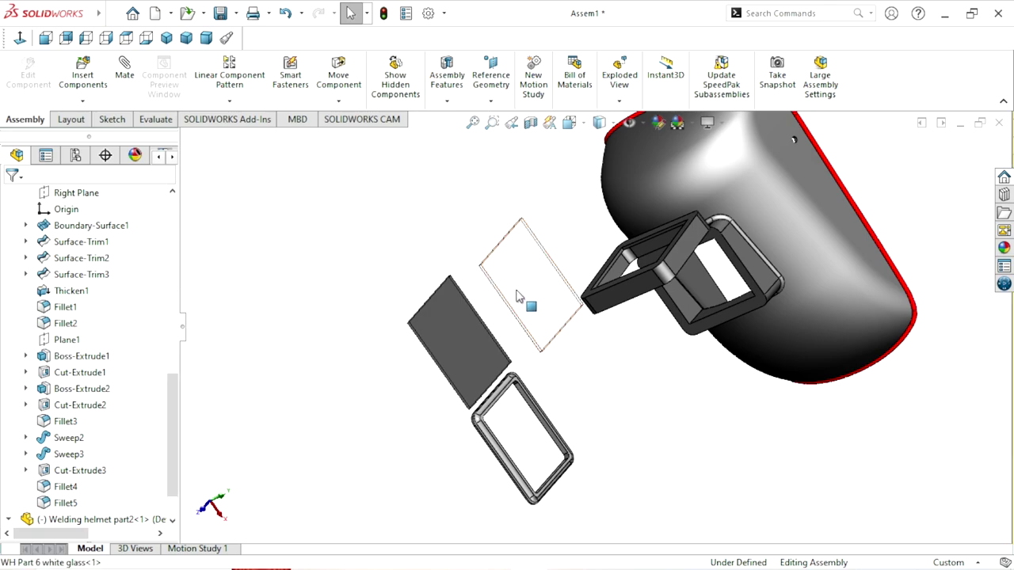
mouse_move(376, 386)
mouse_down()
mouse_move(363, 397)
mouse_move(376, 390)
mouse_up()
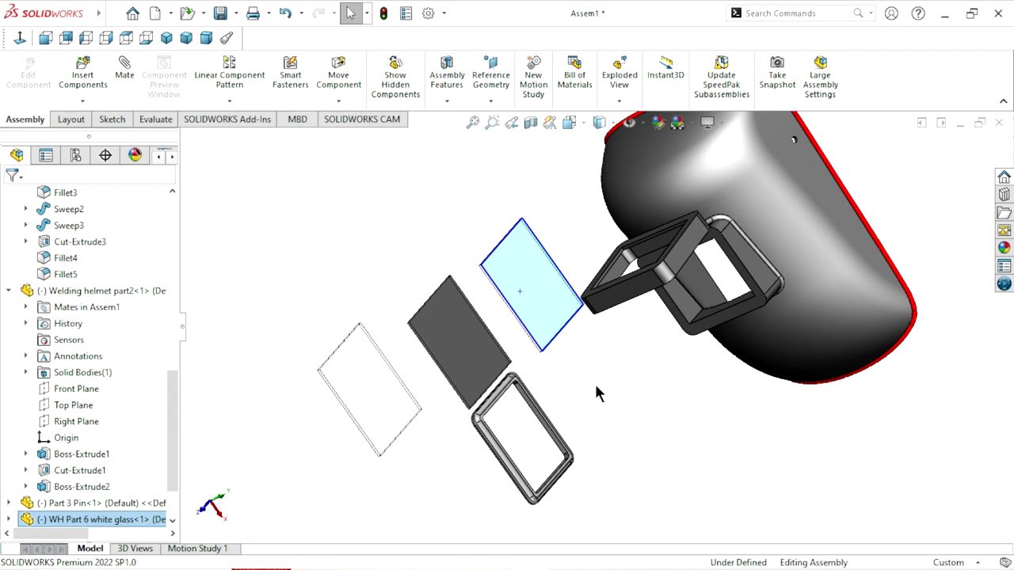
middle_drag(597, 394, 750, 380)
scroll(641, 366, up, 3)
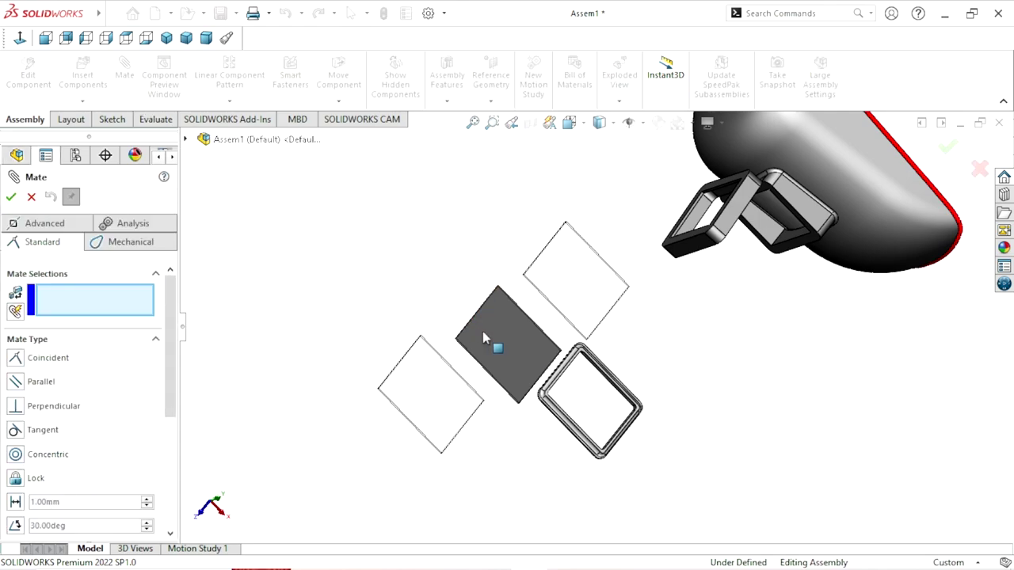
Mate a black glass face coincident with a white glass face.
click(503, 353)
middle_drag(690, 336, 772, 336)
click(883, 315)
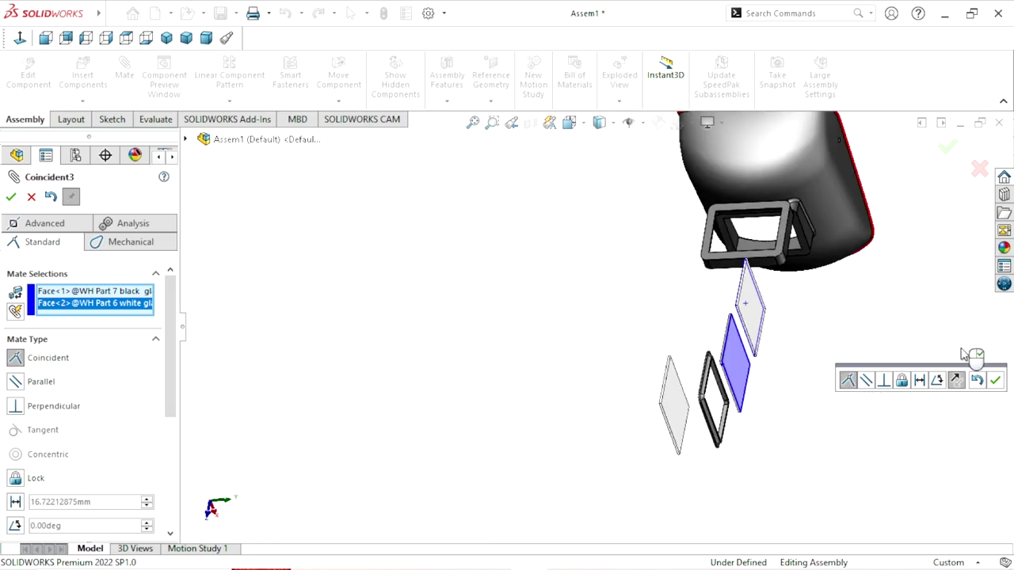
click(995, 383)
Drag the white glass plate toward the black glass and reorient the view.
middle_drag(856, 394, 747, 362)
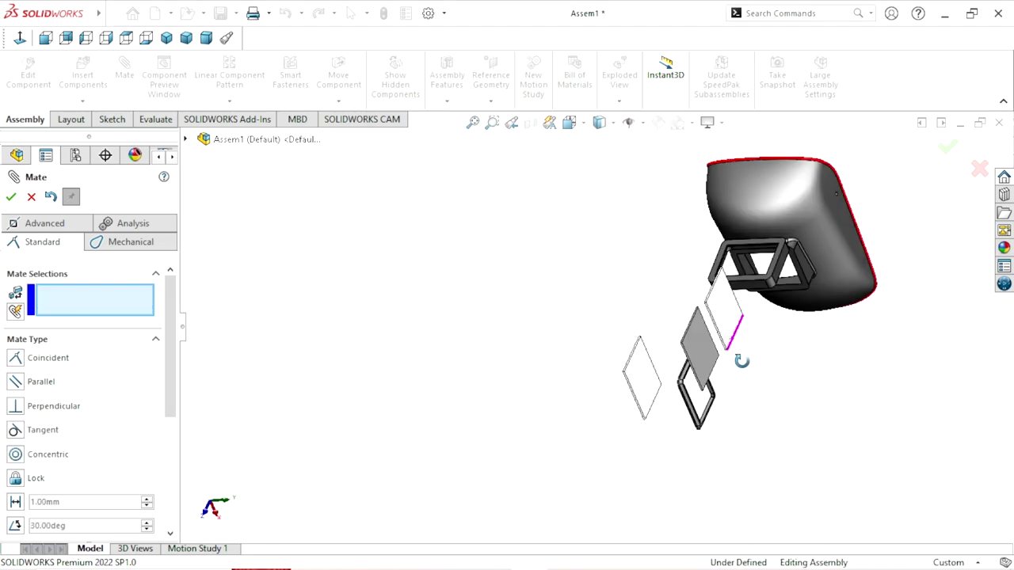
scroll(666, 281, down, 3)
drag(666, 282, 749, 388)
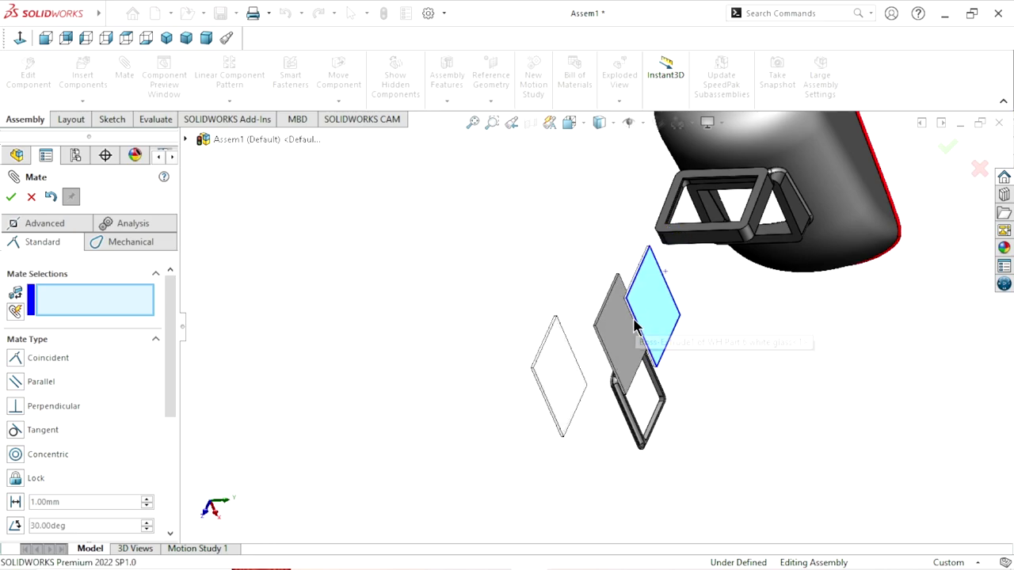
middle_drag(765, 400, 794, 388)
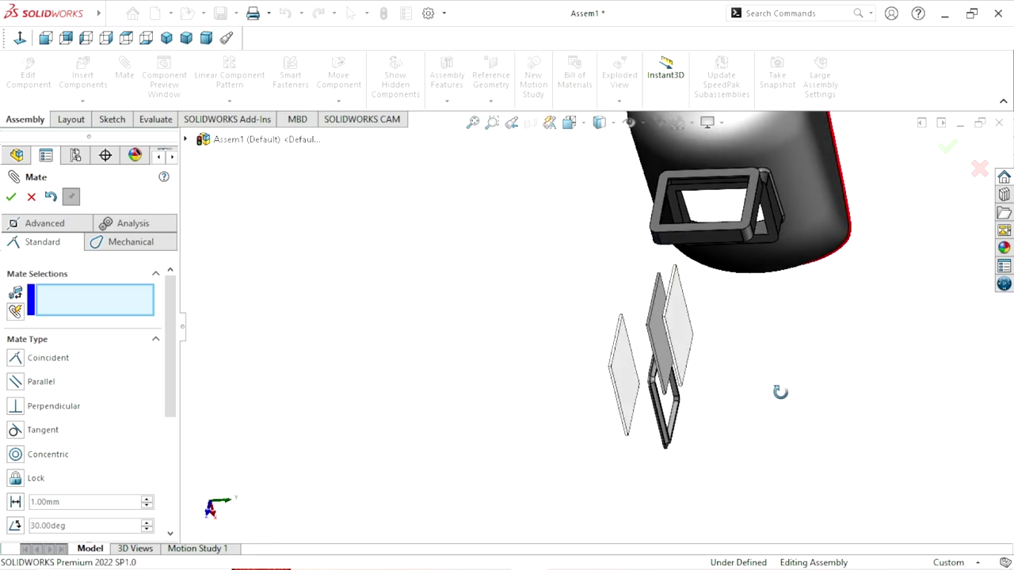
scroll(720, 335, down, 2)
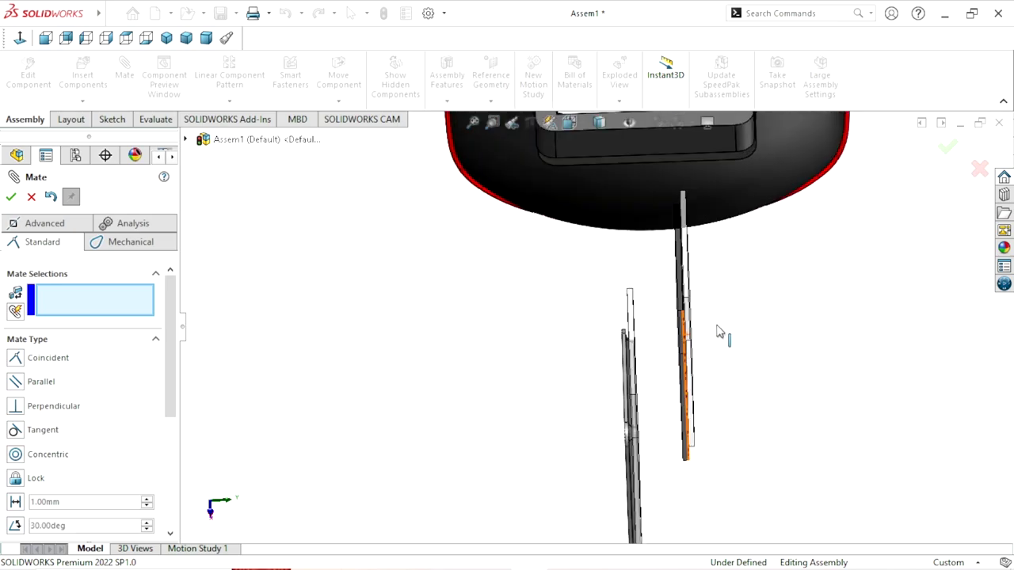
scroll(711, 294, down, 2)
scroll(694, 349, up, 2)
scroll(693, 350, up, 2)
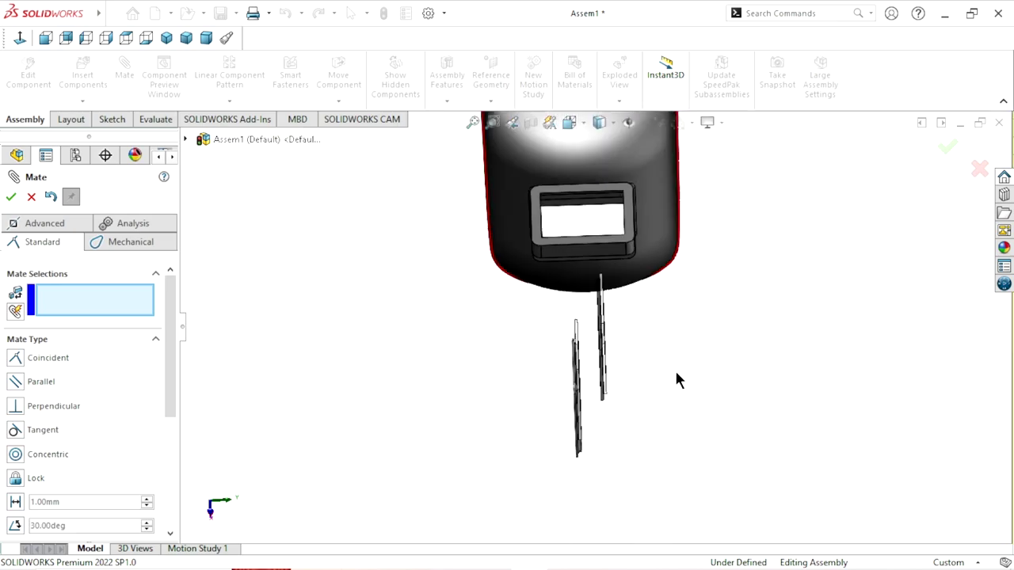
middle_drag(674, 368, 782, 320)
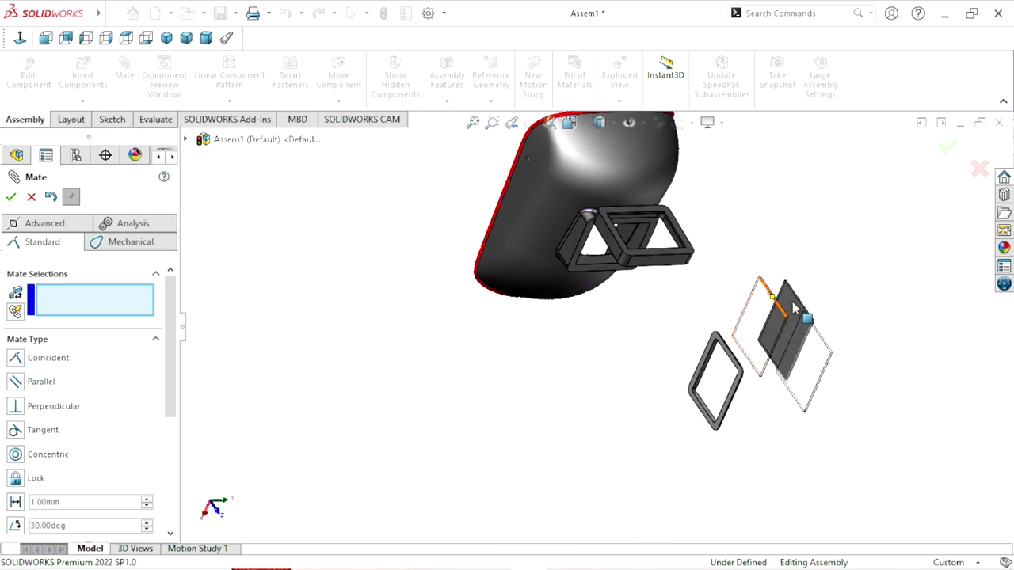
Mate the opposite black glass face coincident with the other white glass plate.
click(794, 309)
mouse_move(849, 357)
middle_down()
mouse_move(861, 355)
mouse_move(768, 382)
middle_up()
click(457, 375)
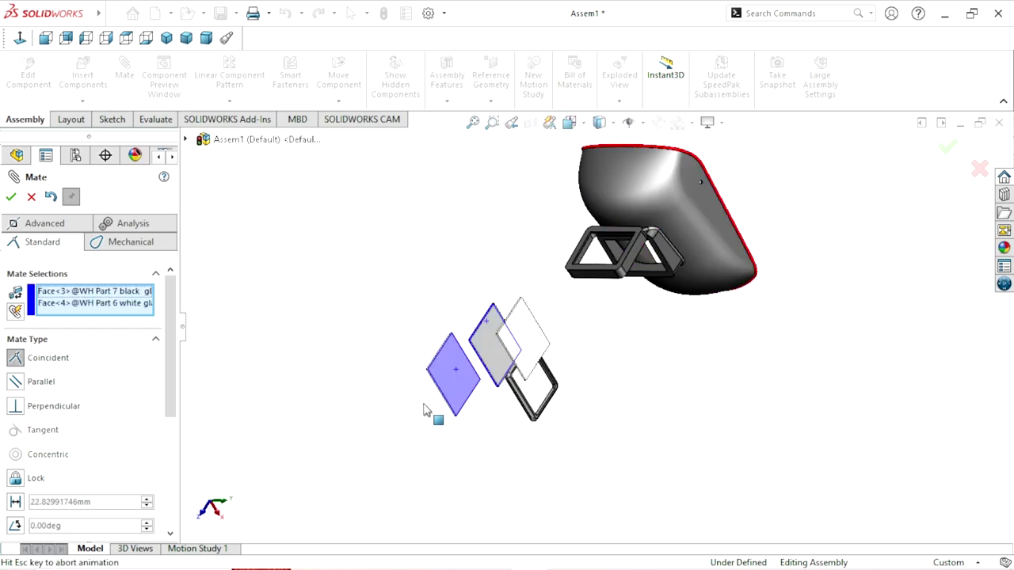
click(404, 432)
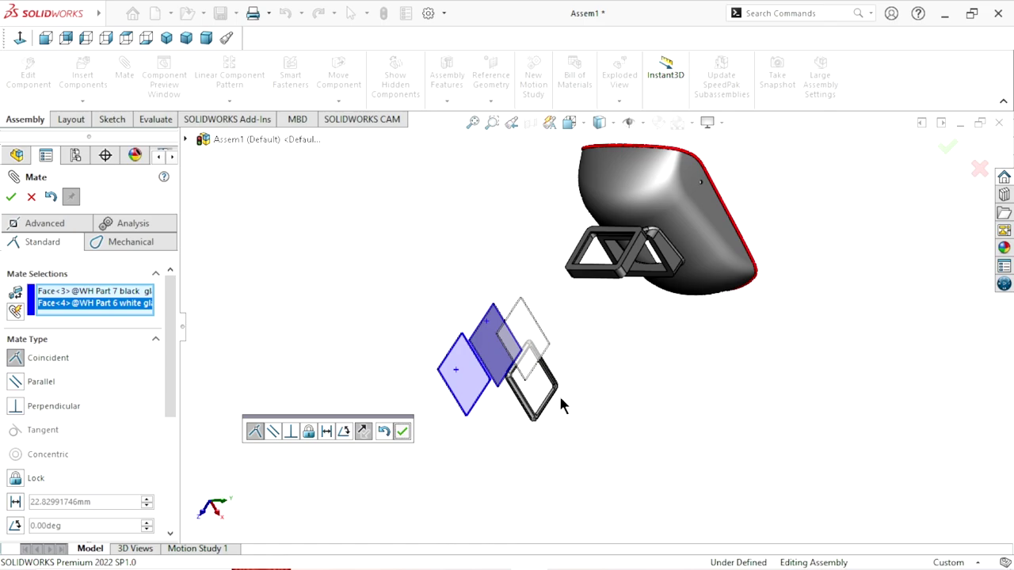
scroll(533, 353, down, 3)
scroll(539, 351, down, 2)
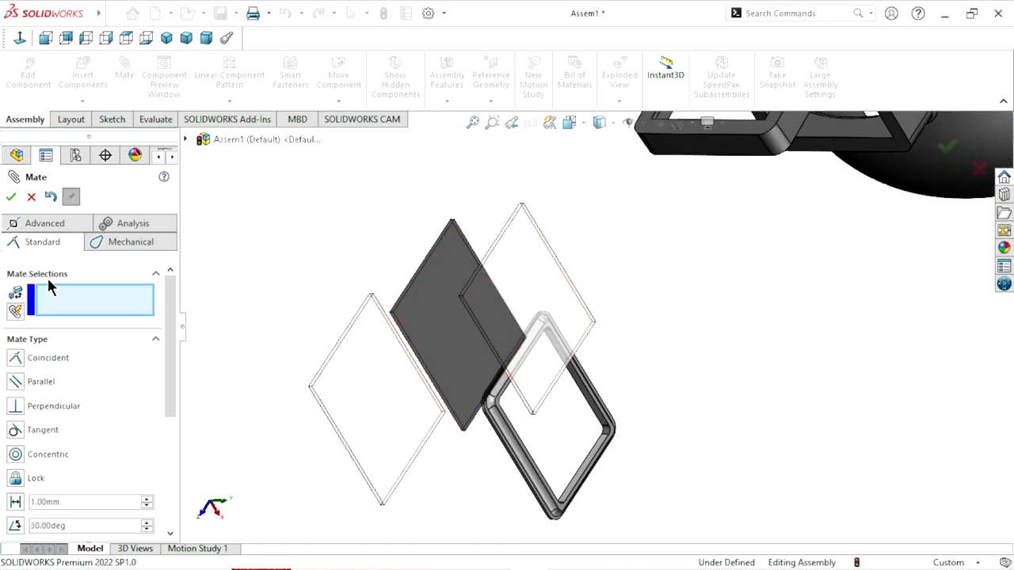
Switch to Multiple mate mode with the black glass edge face as the common reference.
click(18, 313)
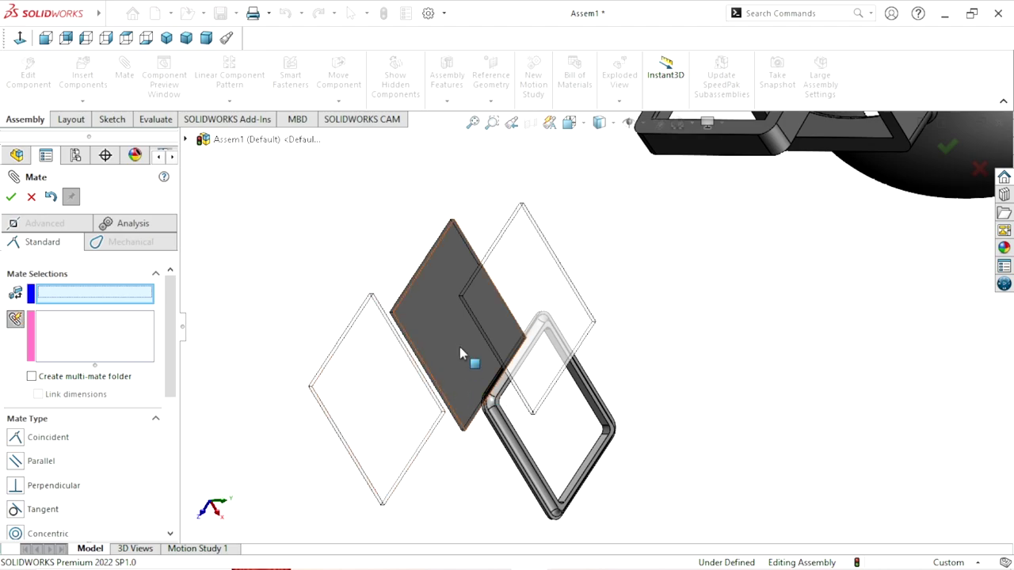
scroll(440, 298, down, 2)
scroll(466, 417, down, 2)
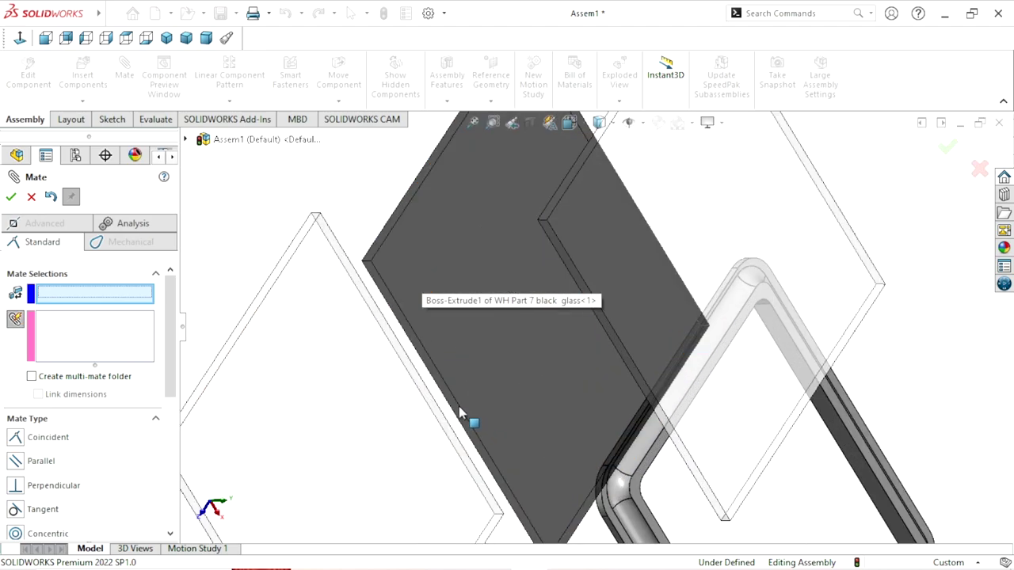
scroll(460, 413, up, 2)
scroll(459, 389, up, 1)
scroll(475, 378, up, 2)
scroll(467, 385, up, 2)
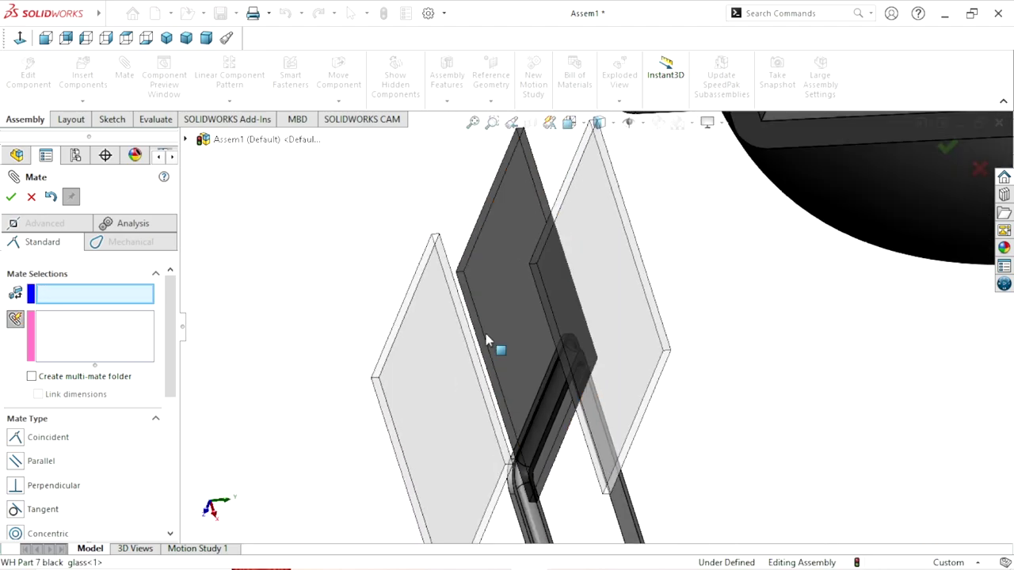
scroll(488, 329, down, 3)
click(504, 279)
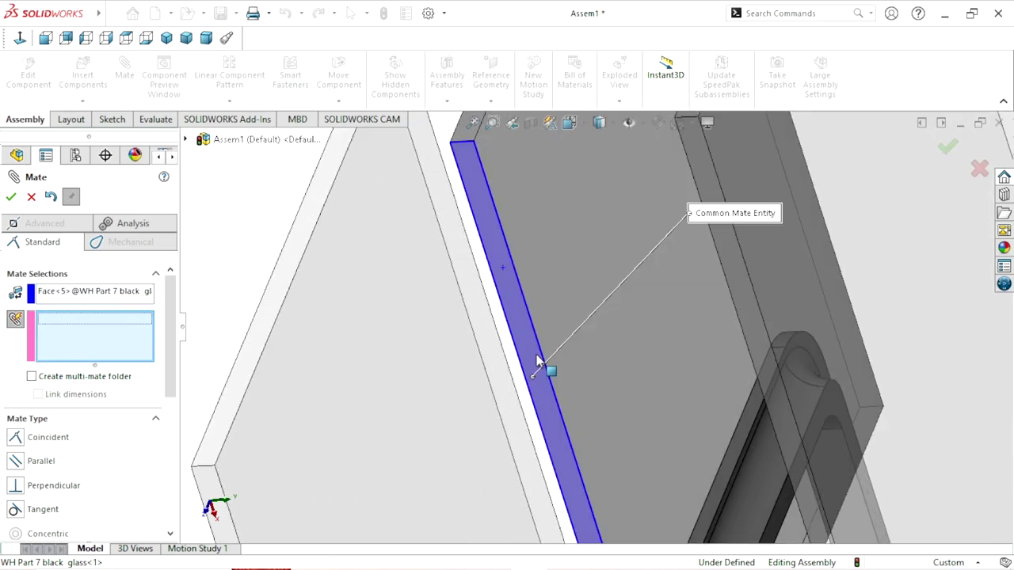
Mate both white glass edge faces to the black glass edge face.
scroll(538, 362, up, 1)
scroll(547, 369, up, 3)
scroll(552, 422, down, 1)
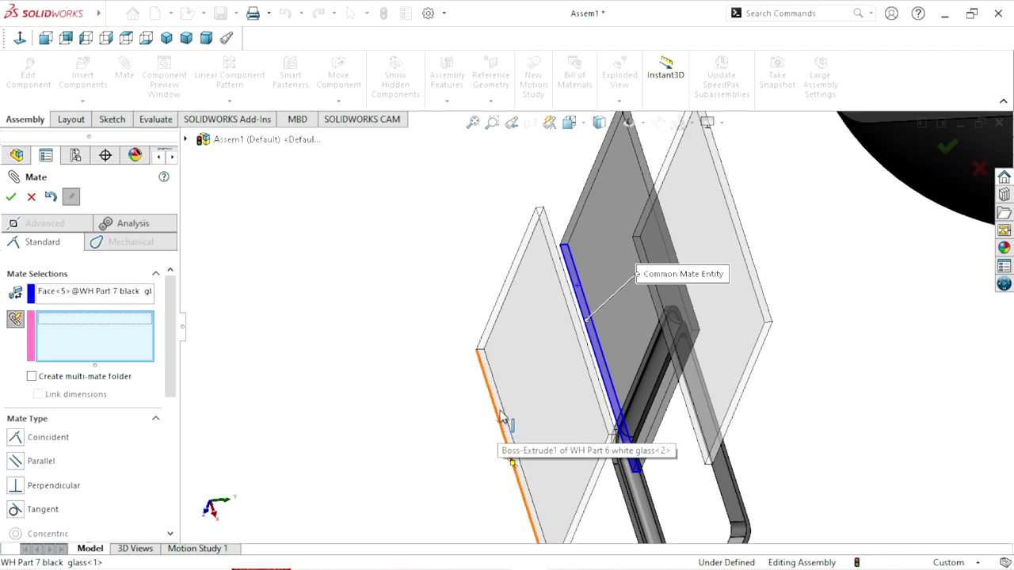
click(506, 419)
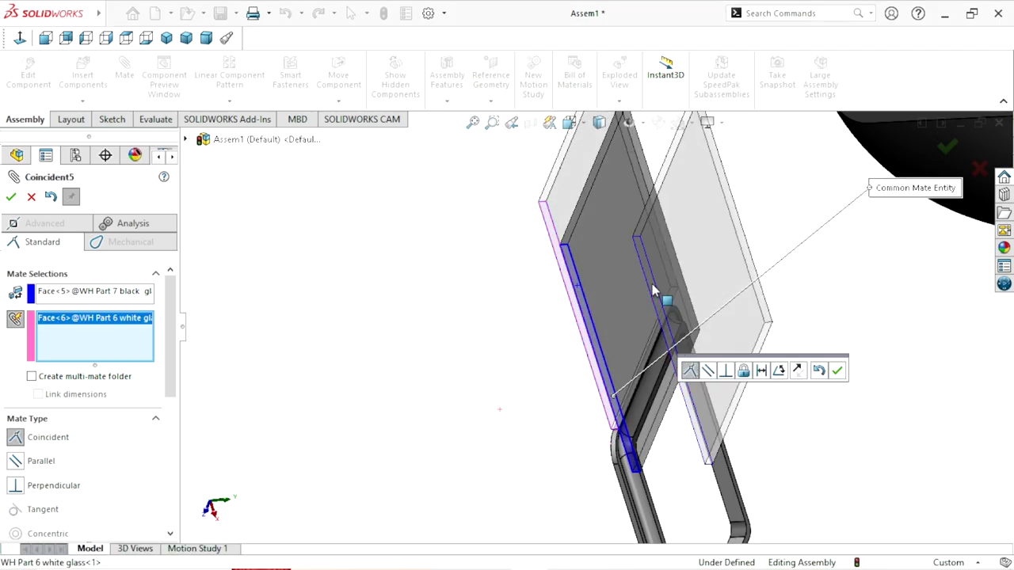
click(658, 290)
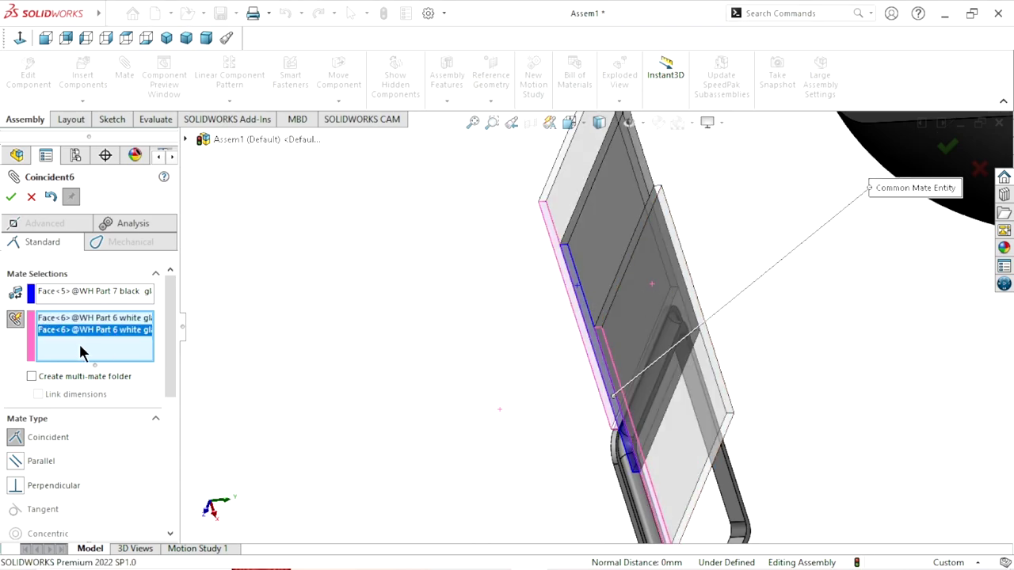
click(11, 198)
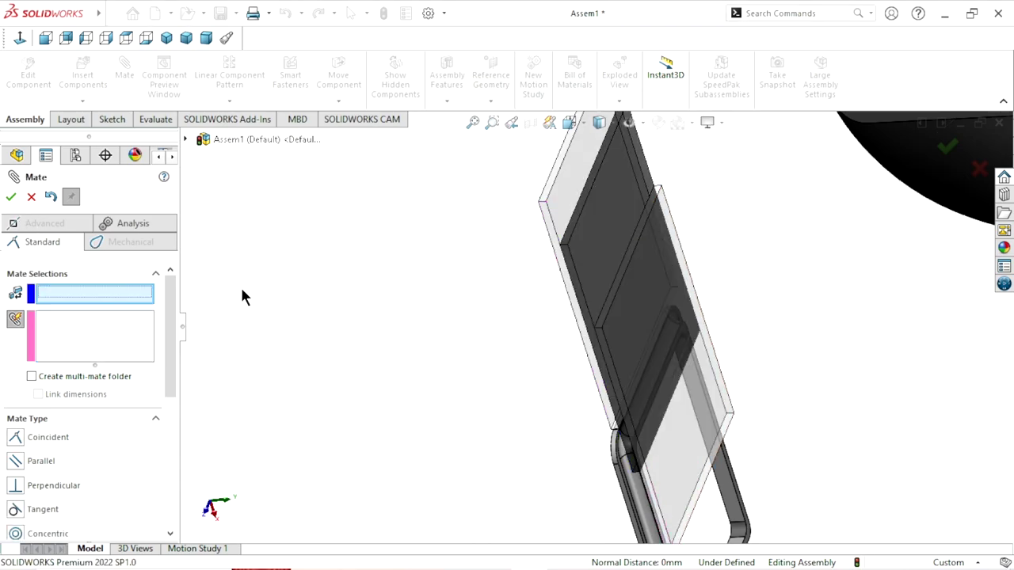
Pick a white glass panel face, then clear the wrongly picked face from the mate.
scroll(598, 195, down, 3)
middle_drag(598, 195, 627, 232)
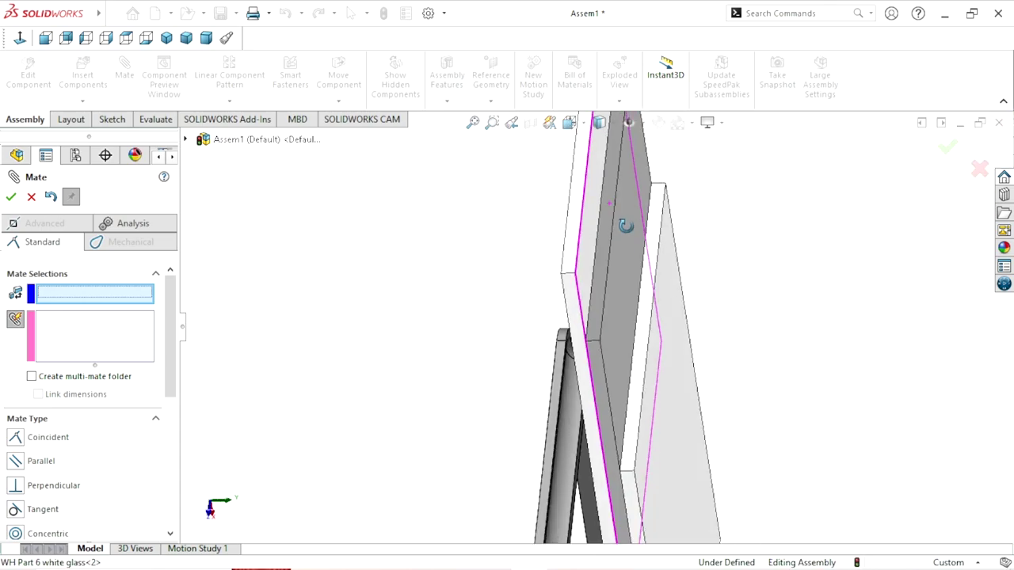
scroll(627, 235, down, 2)
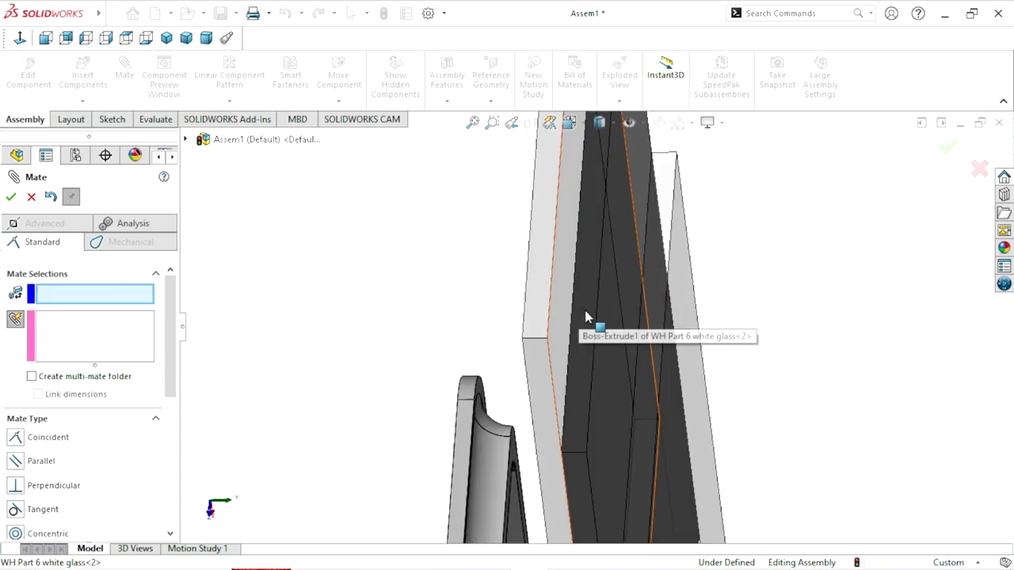
scroll(583, 325, up, 2)
mouse_move(651, 360)
middle_down()
mouse_move(623, 328)
mouse_move(557, 300)
middle_up()
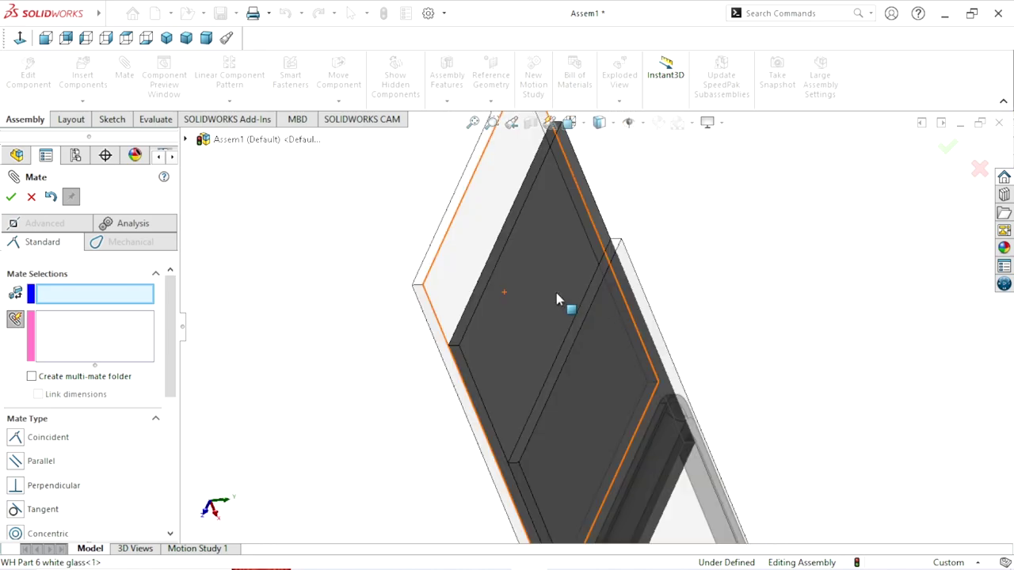
scroll(485, 281, down, 3)
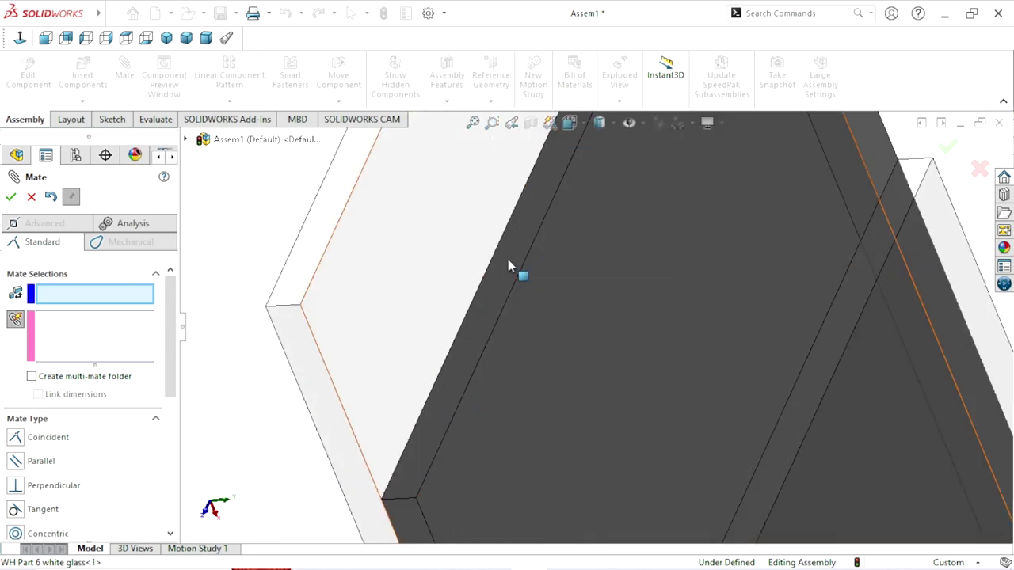
click(512, 266)
scroll(535, 337, up, 1)
scroll(555, 357, up, 3)
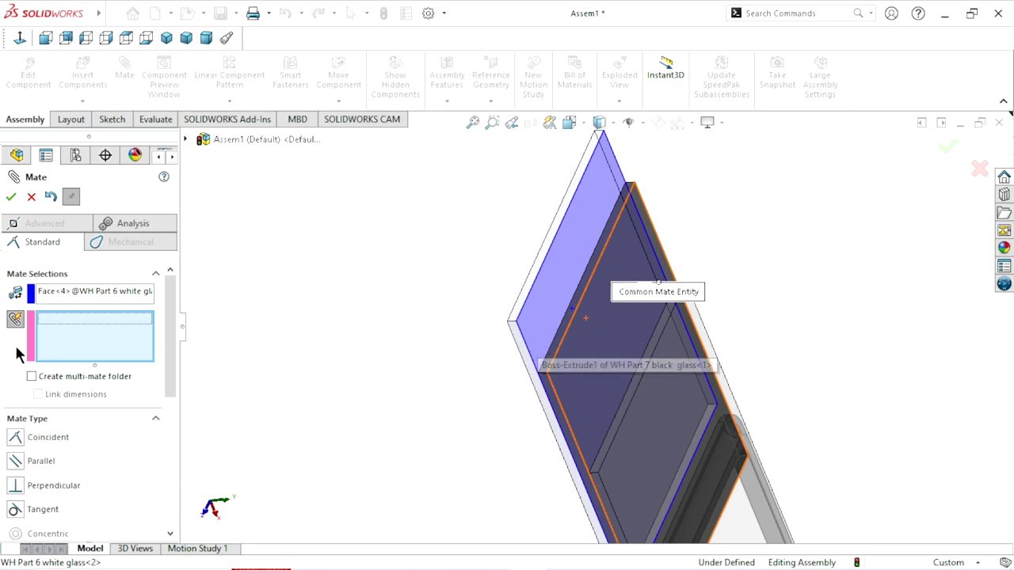
right_click(58, 289)
click(102, 301)
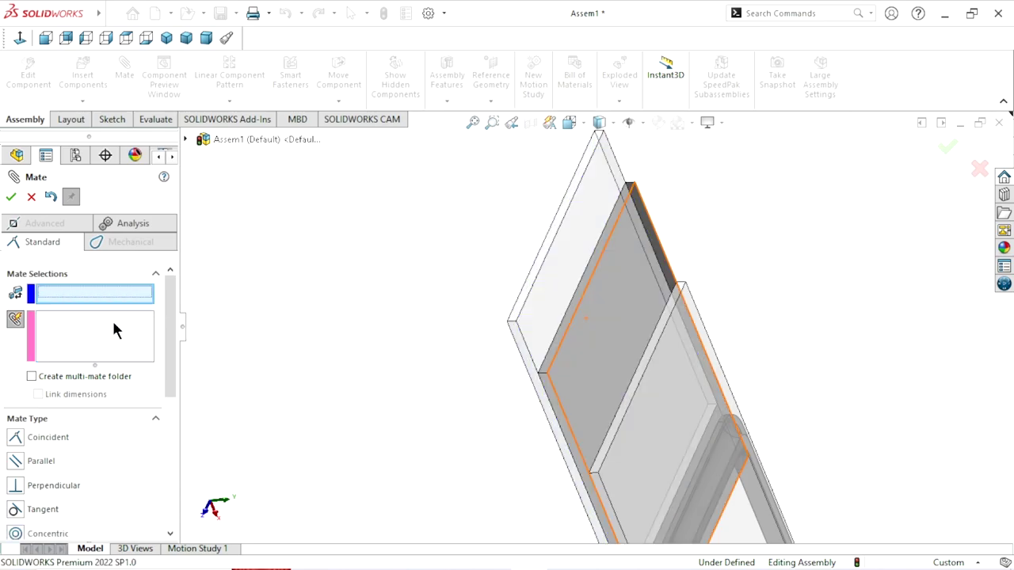
Pick a white glass face, view it normal-to, then clear all mate selections.
scroll(442, 341, down, 3)
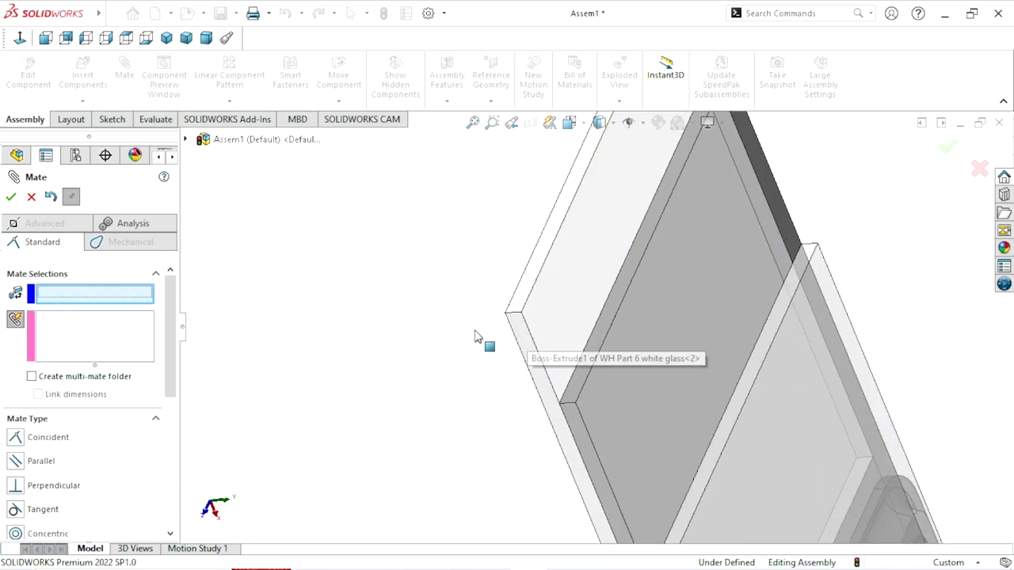
mouse_move(475, 336)
middle_down()
mouse_move(507, 358)
mouse_move(508, 372)
middle_up()
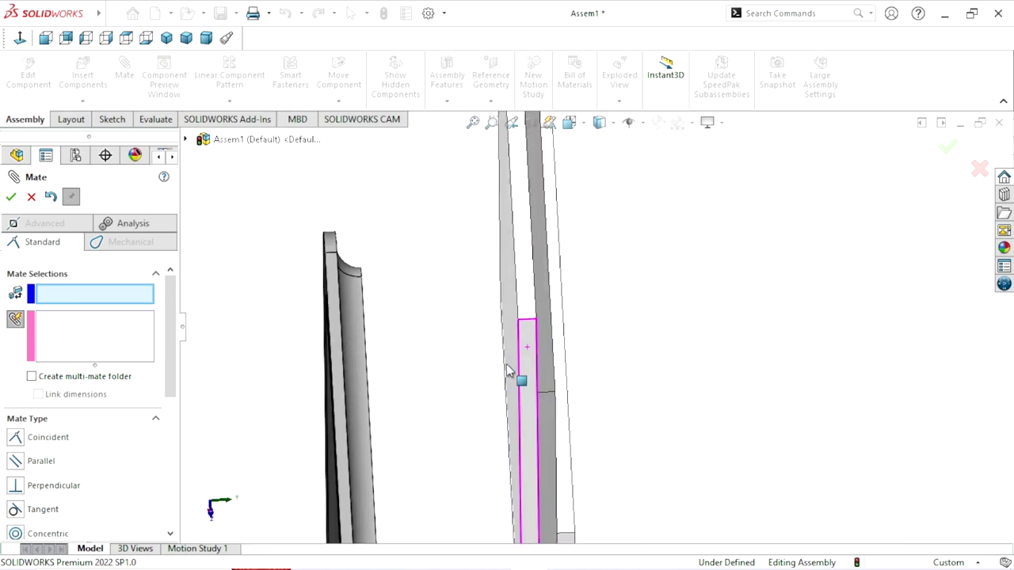
click(546, 389)
key(ctrl+8)
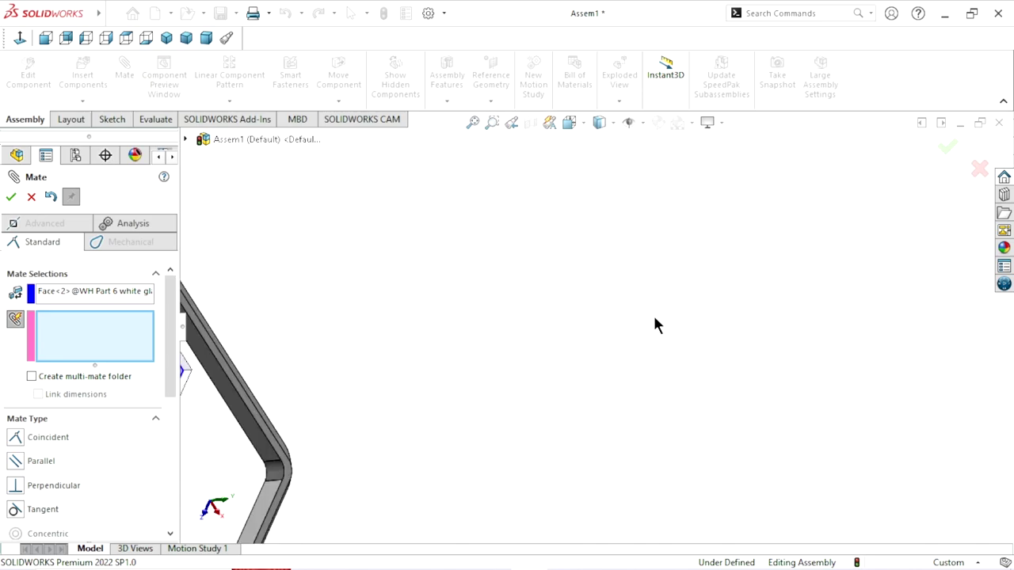
scroll(491, 351, down, 3)
scroll(420, 330, down, 3)
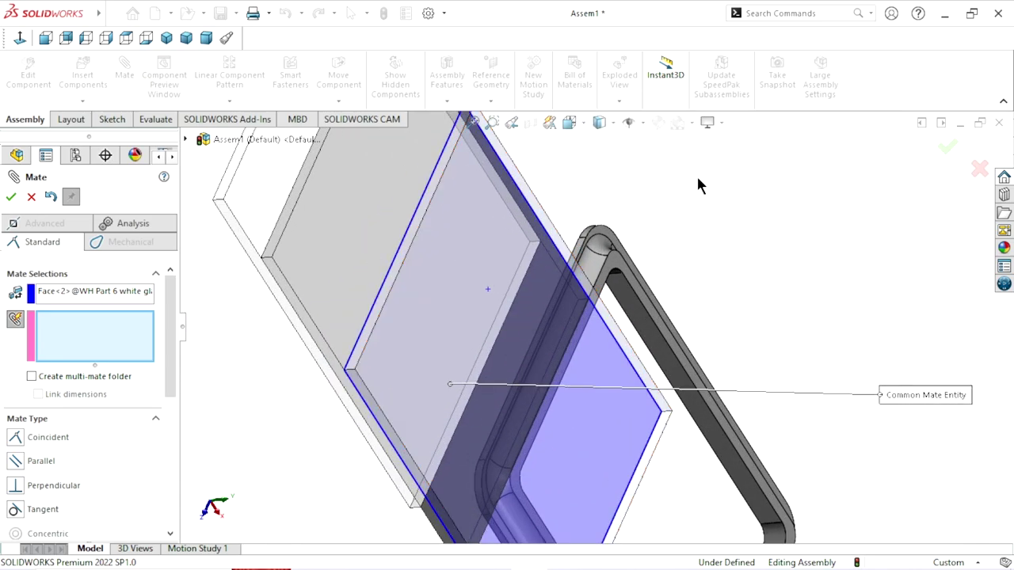
scroll(699, 185, up, 2)
middle_drag(684, 224, 684, 245)
scroll(567, 418, up, 3)
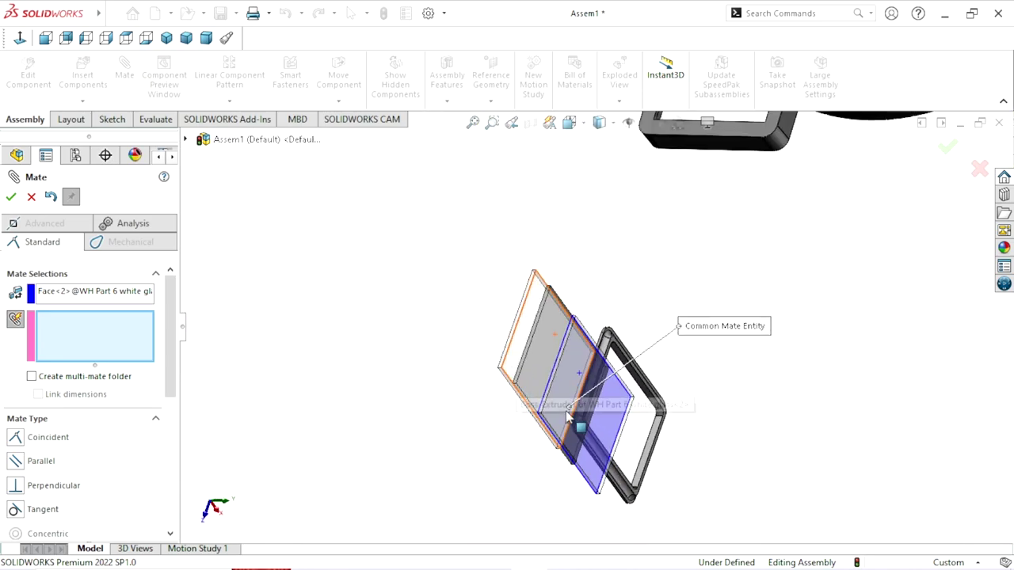
right_click(97, 331)
right_click(90, 293)
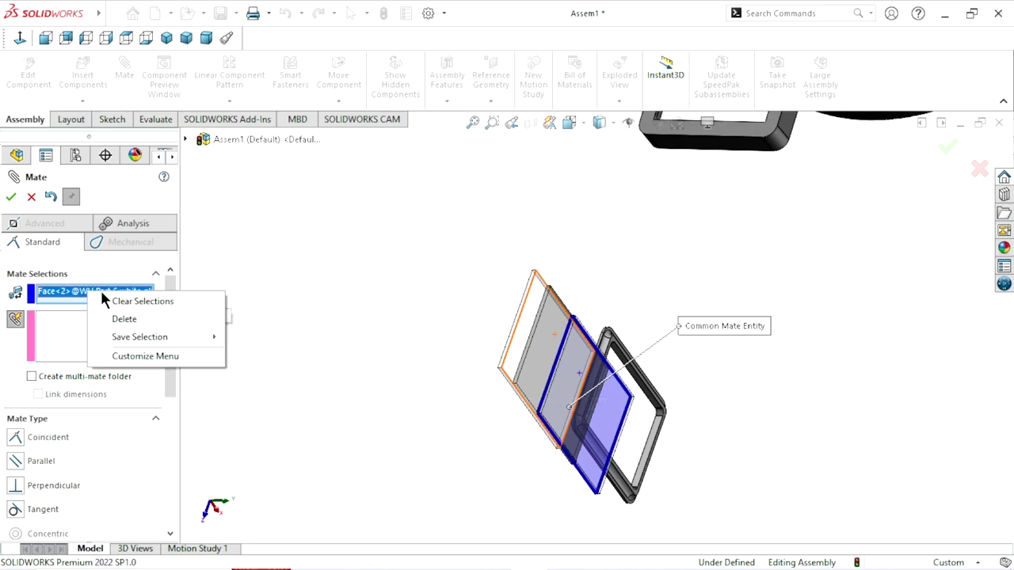
click(106, 294)
Select the narrow edge faces of the black glass and white glass for a coincident mate.
scroll(565, 389, down, 2)
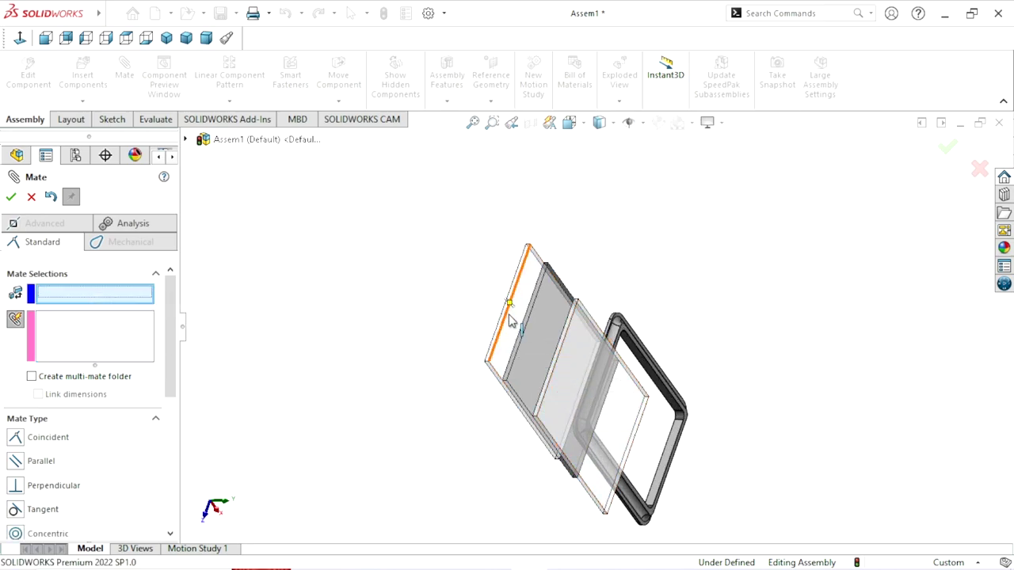
mouse_move(509, 317)
middle_down()
mouse_move(425, 286)
mouse_move(358, 219)
mouse_move(309, 140)
mouse_move(369, 227)
middle_up()
scroll(380, 256, down, 2)
scroll(437, 285, down, 2)
key(Left)
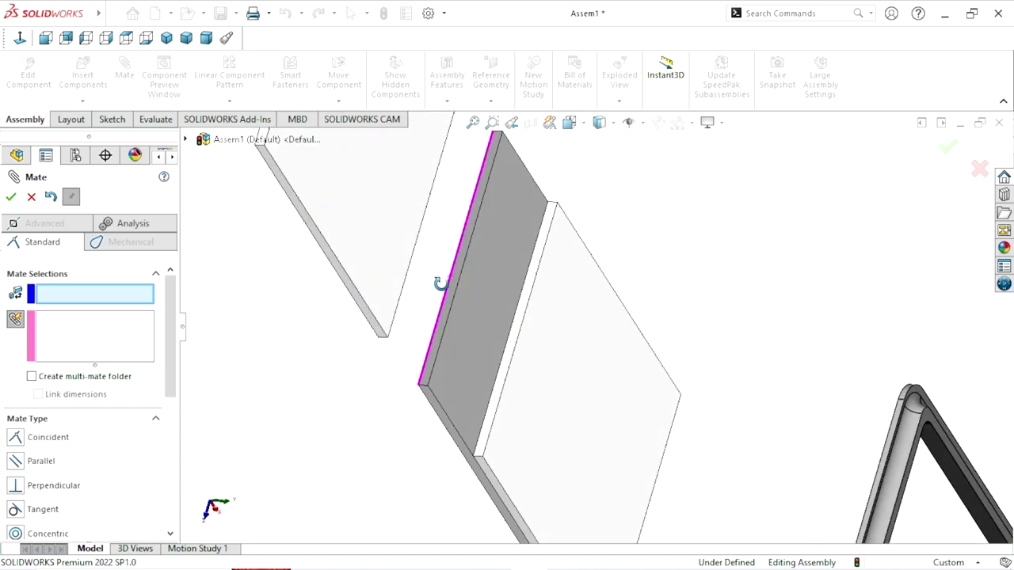
key(Left)
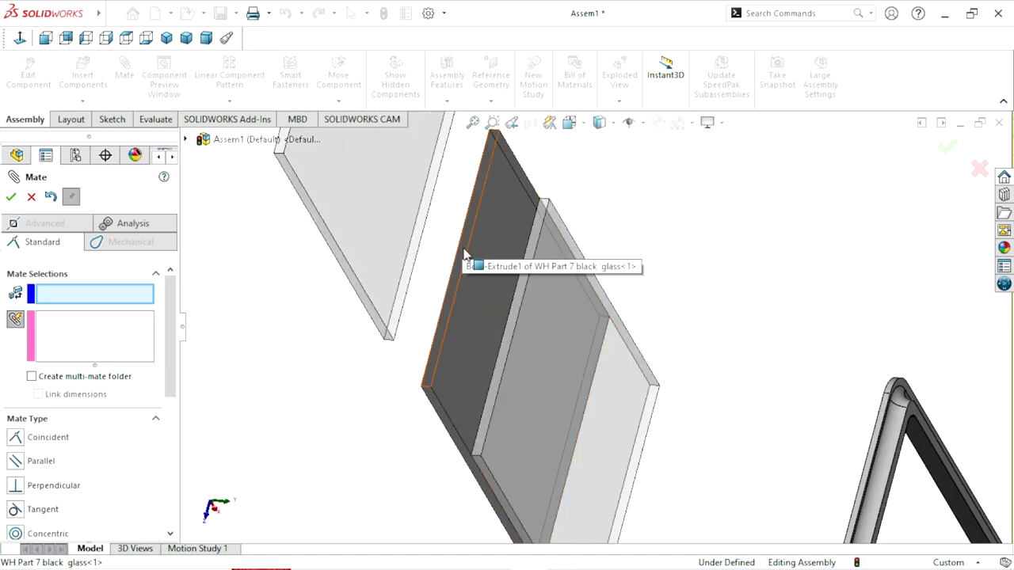
click(464, 255)
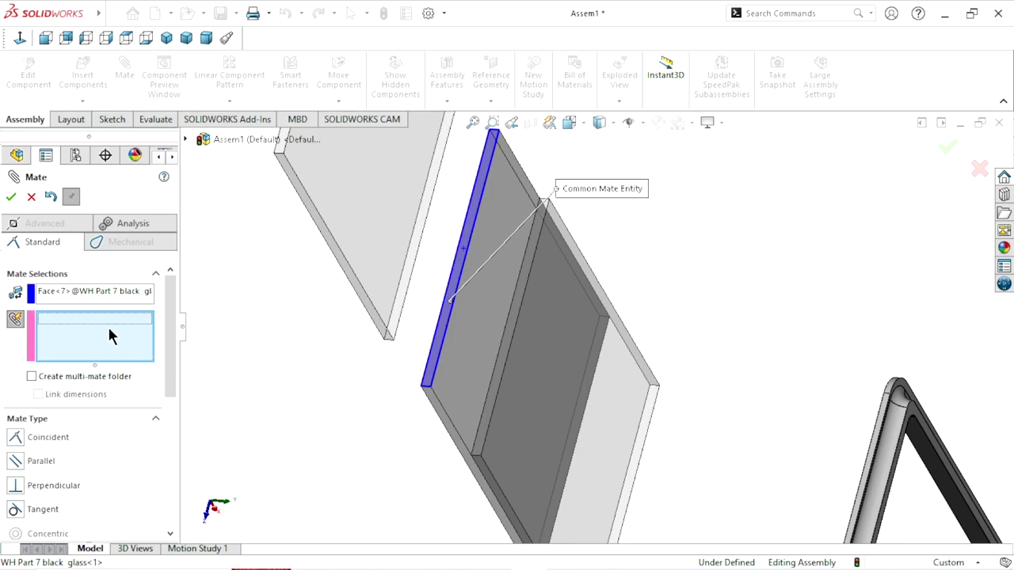
click(518, 333)
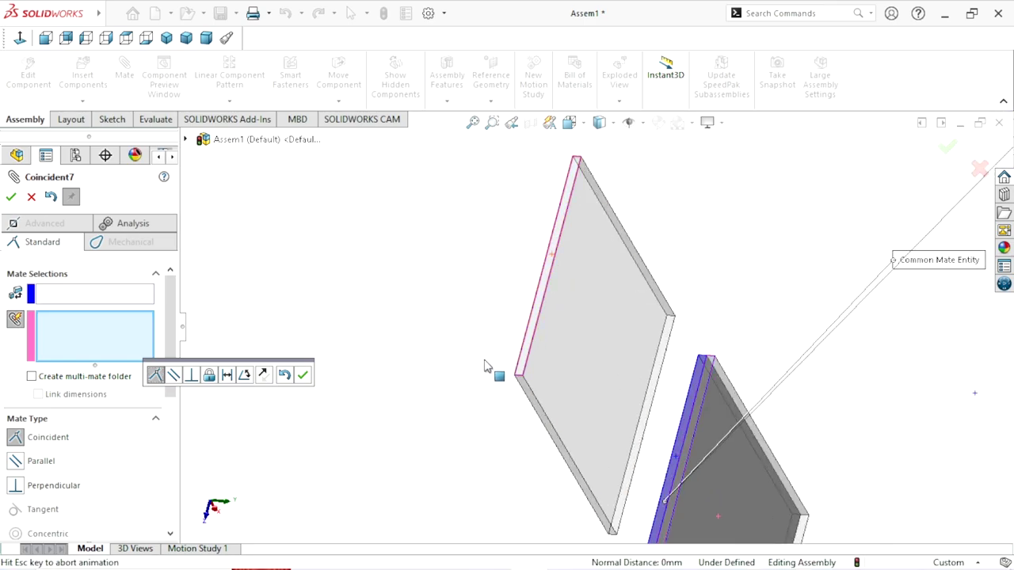
Accept the glass edge coincident mate and turn off Multiple mate mode.
click(11, 197)
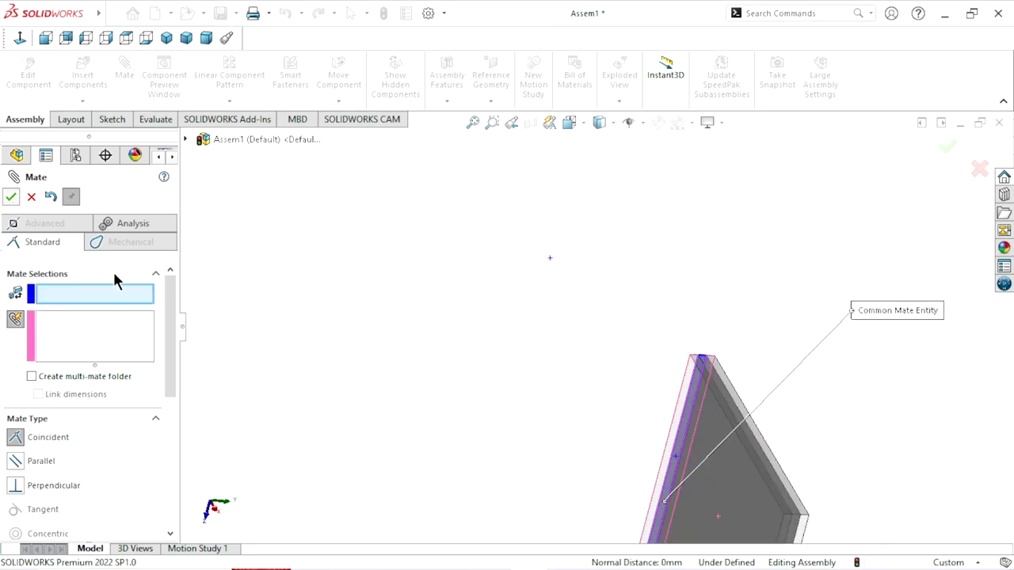
scroll(555, 356, up, 5)
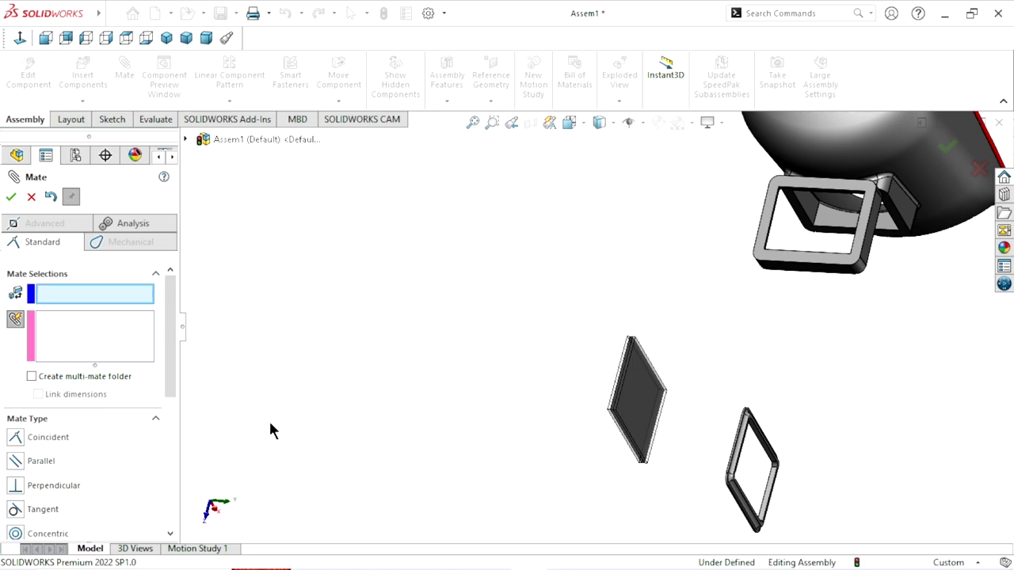
click(11, 321)
scroll(751, 415, down, 4)
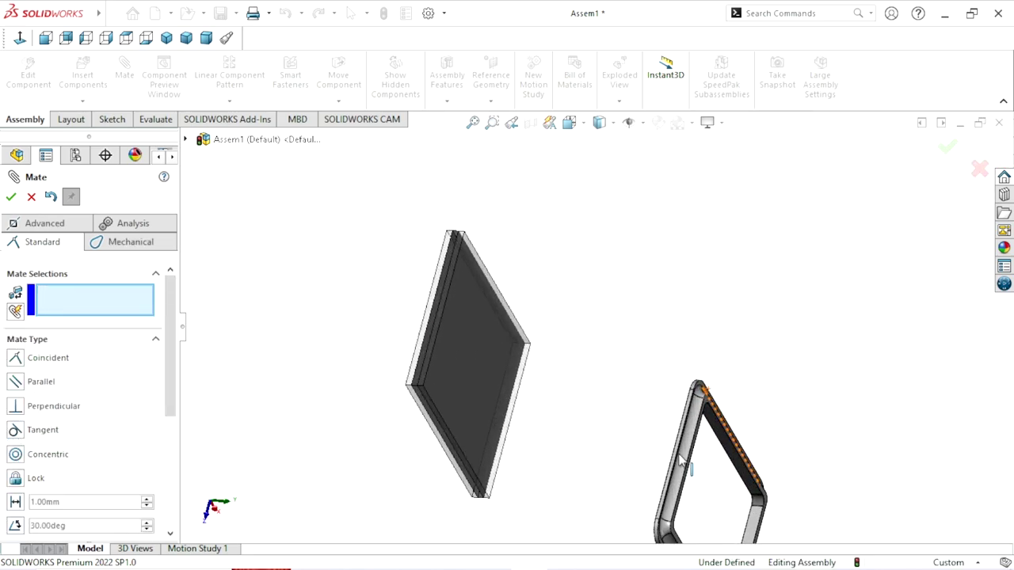
Mate white glass Face<4> coincident with glass guard Face<9>.
click(483, 396)
mouse_move(594, 412)
middle_down()
mouse_move(643, 364)
mouse_move(868, 447)
middle_up()
scroll(875, 444, down, 3)
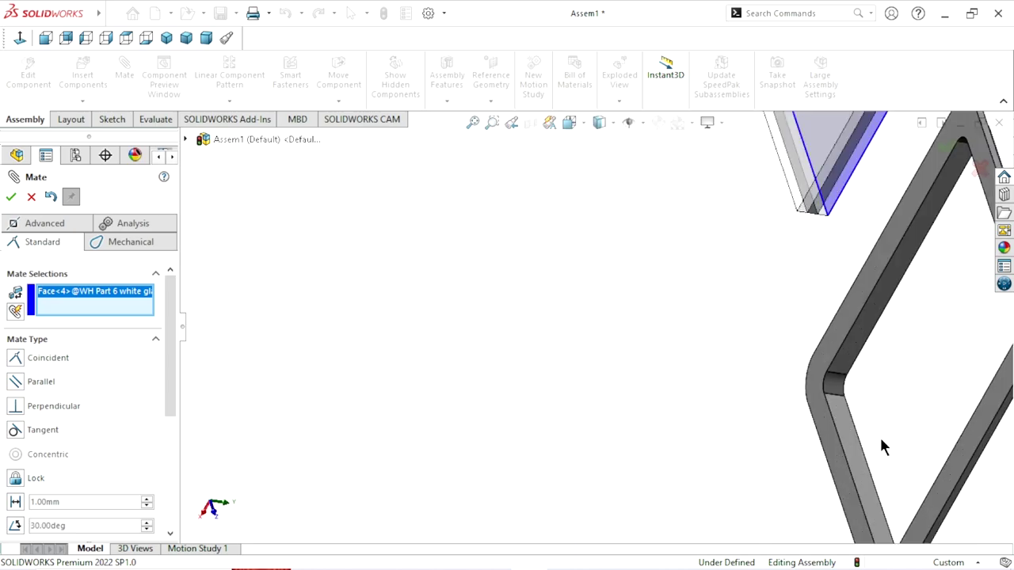
click(969, 442)
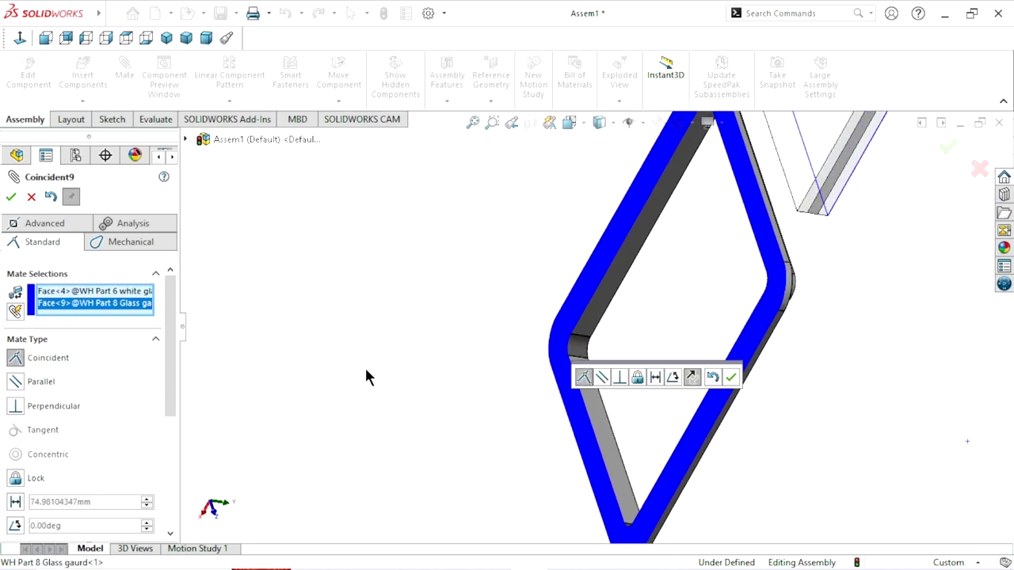
click(730, 377)
scroll(862, 357, up, 5)
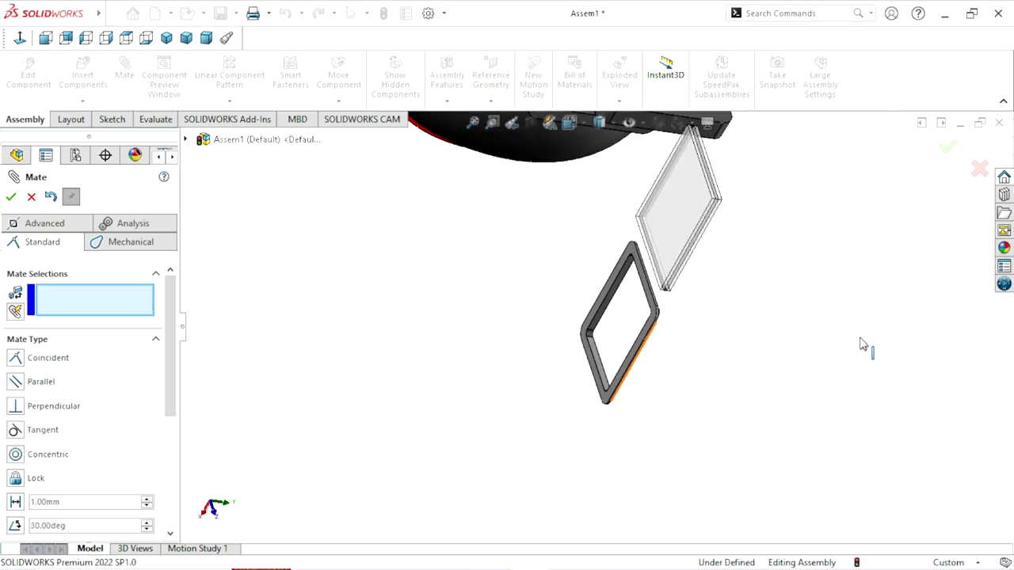
mouse_move(864, 347)
middle_down()
mouse_move(770, 319)
mouse_move(833, 309)
middle_up()
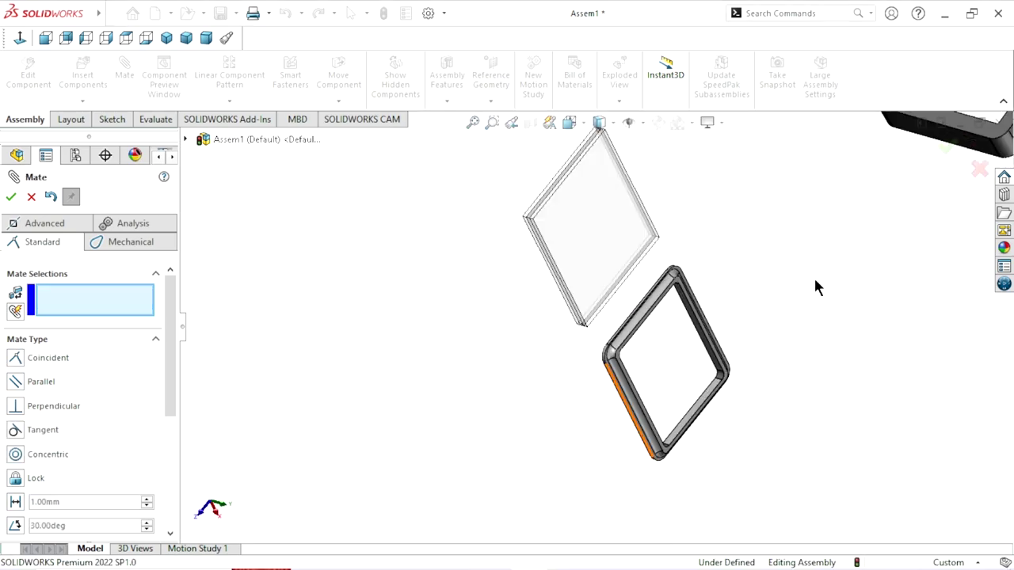
Mate the first white glass's Front Plane coincident with WH Part 8 Glass gaurd's Front Plane.
click(189, 139)
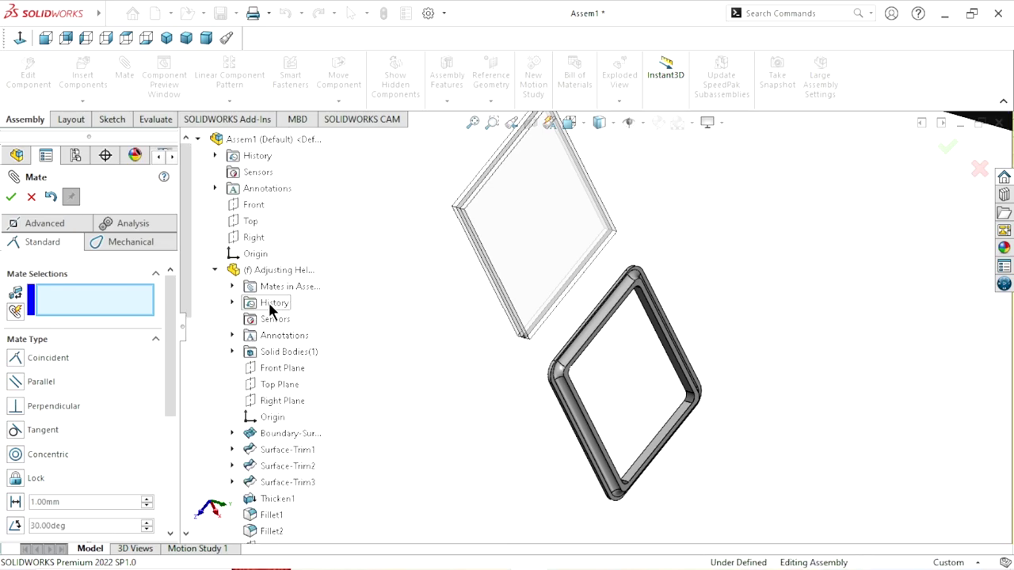
click(216, 271)
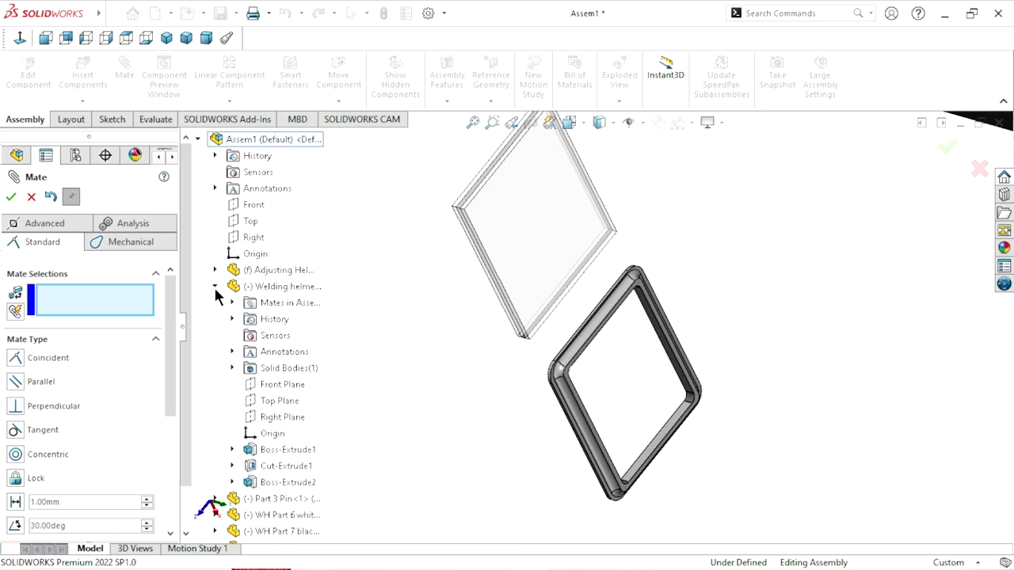
click(215, 287)
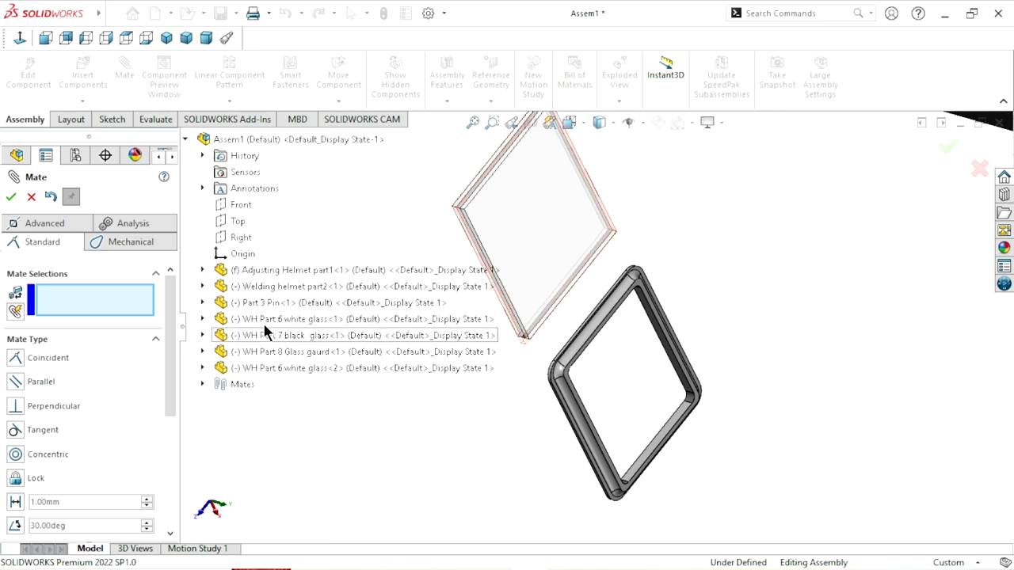
click(202, 320)
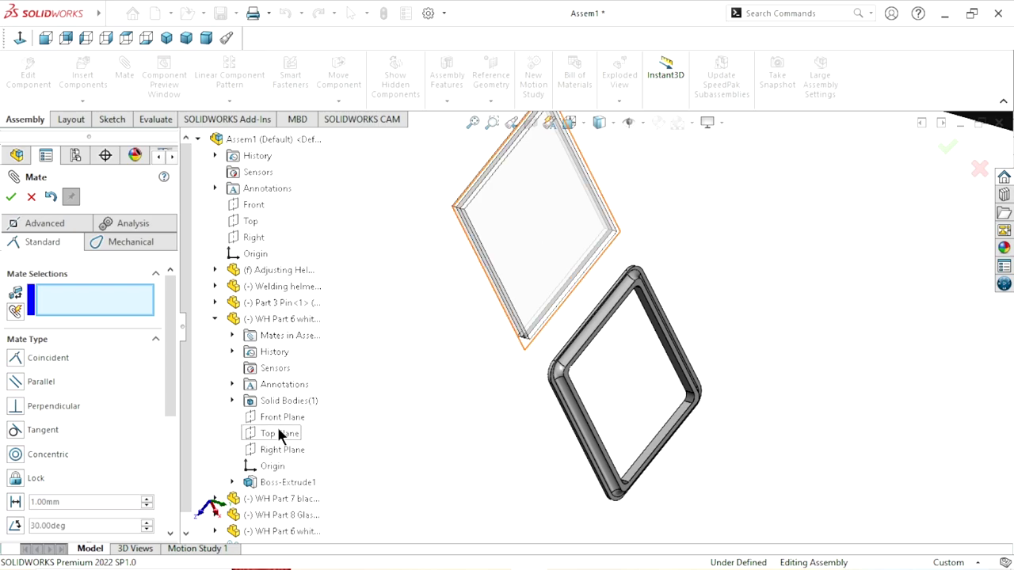
click(279, 418)
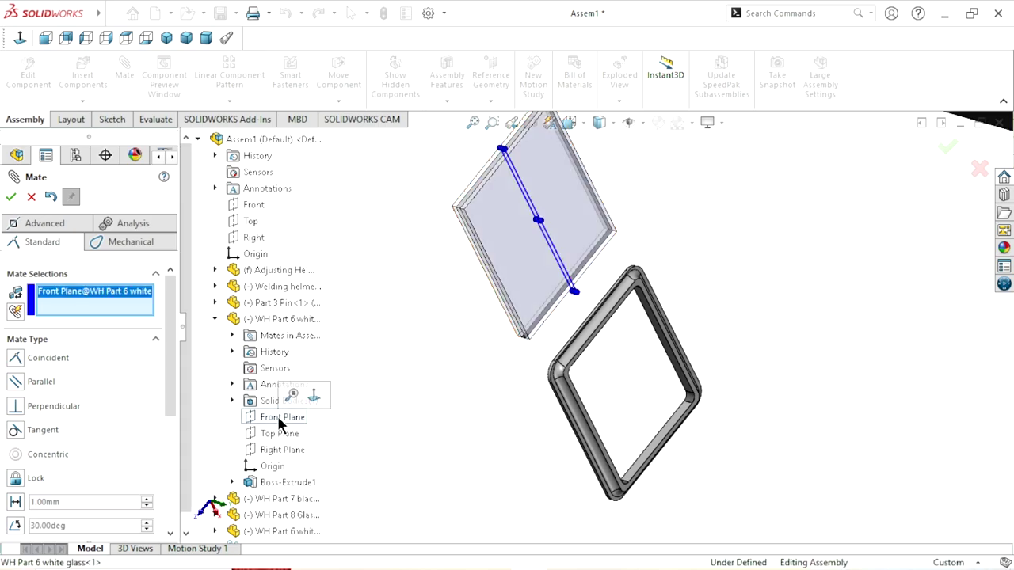
scroll(279, 428, down, 1)
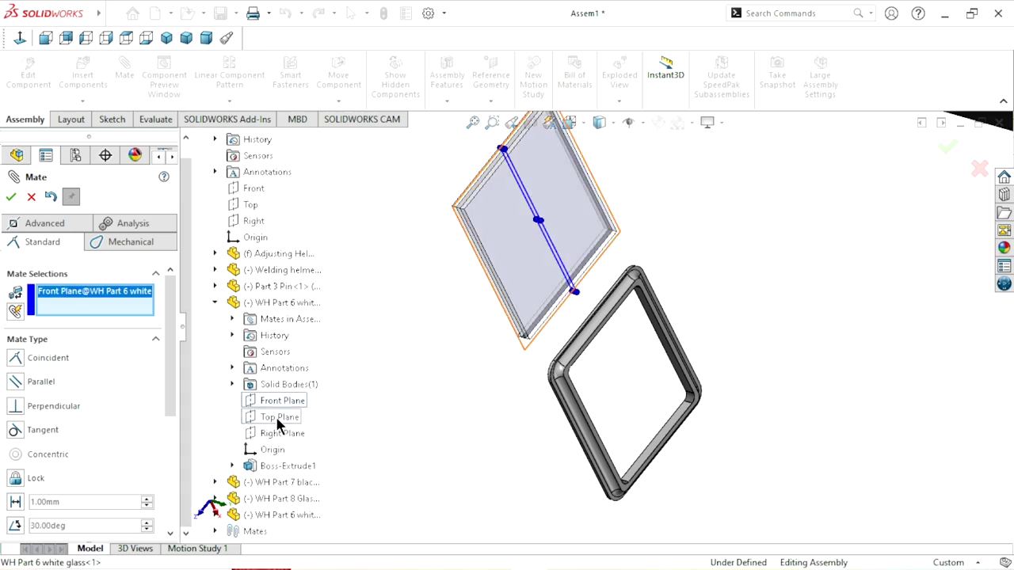
click(230, 516)
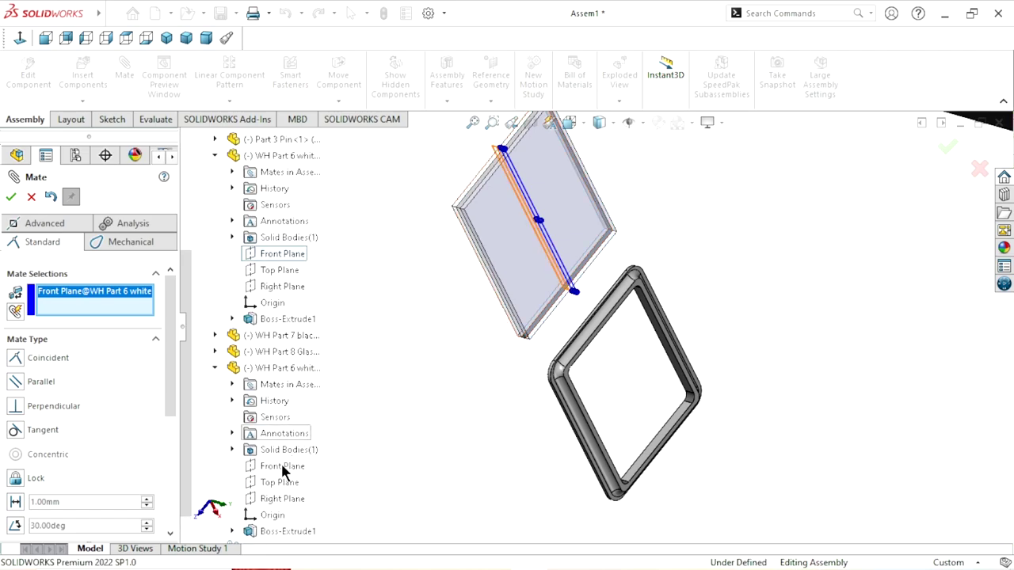
click(217, 368)
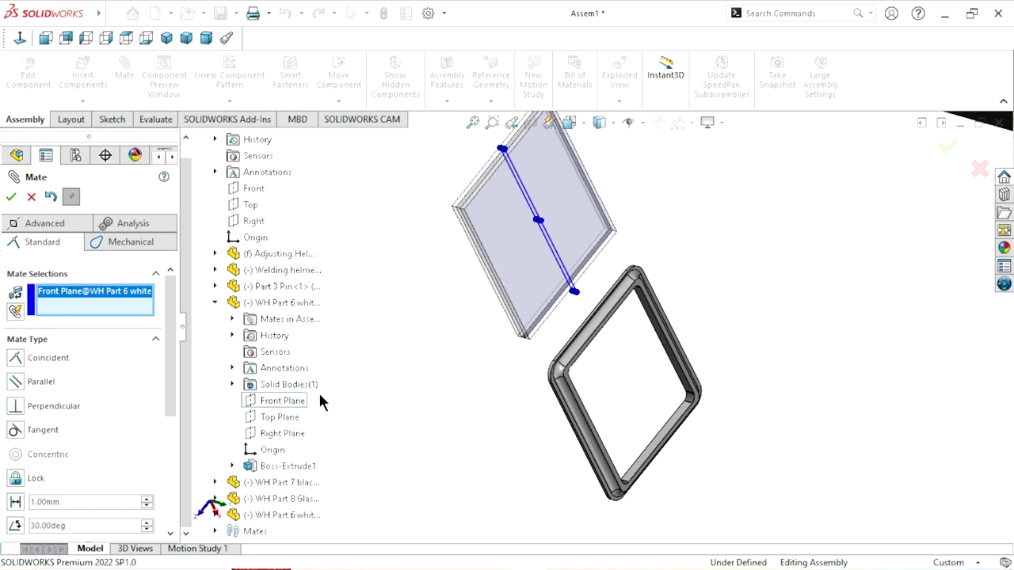
click(215, 303)
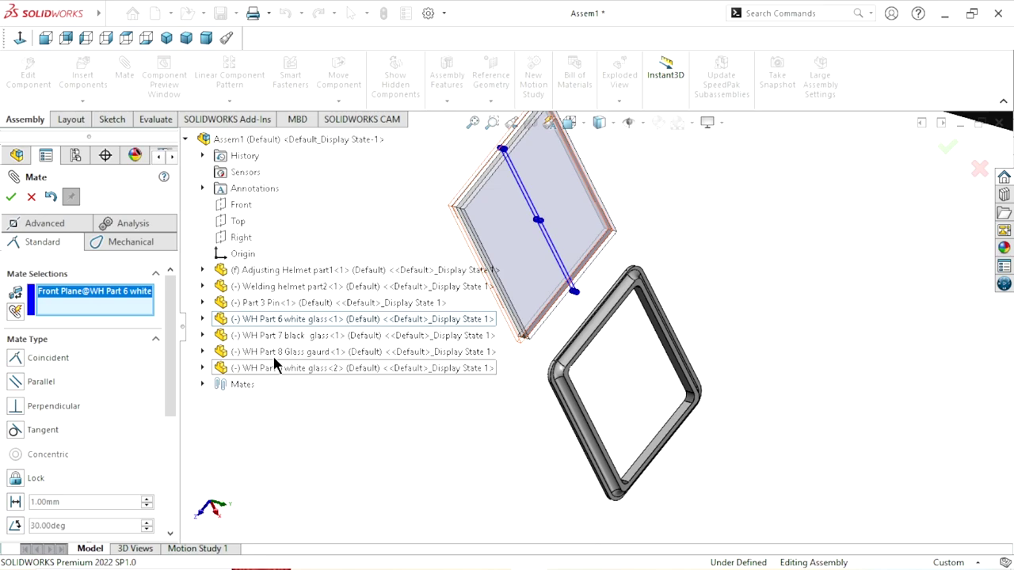
click(202, 352)
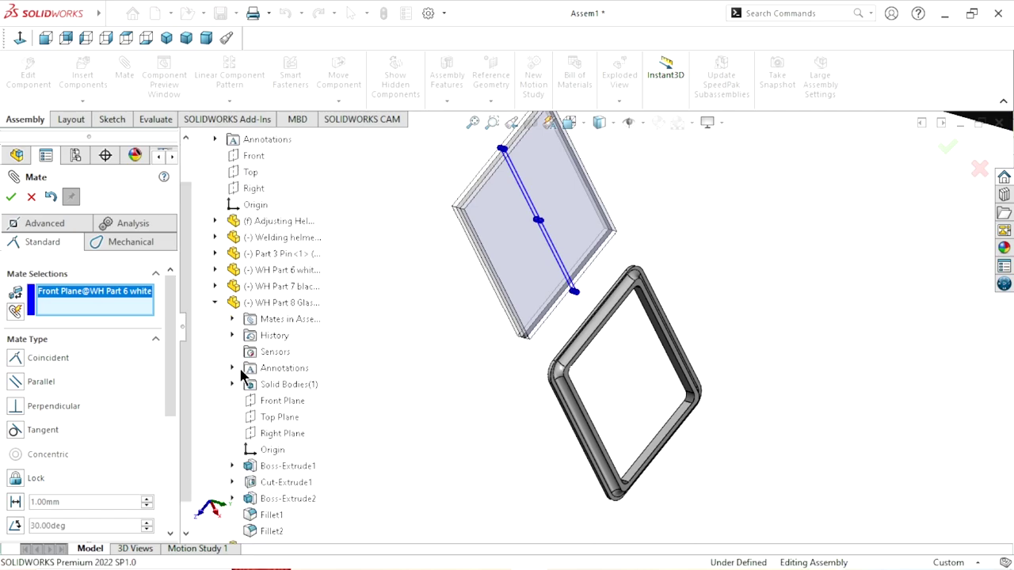
click(291, 404)
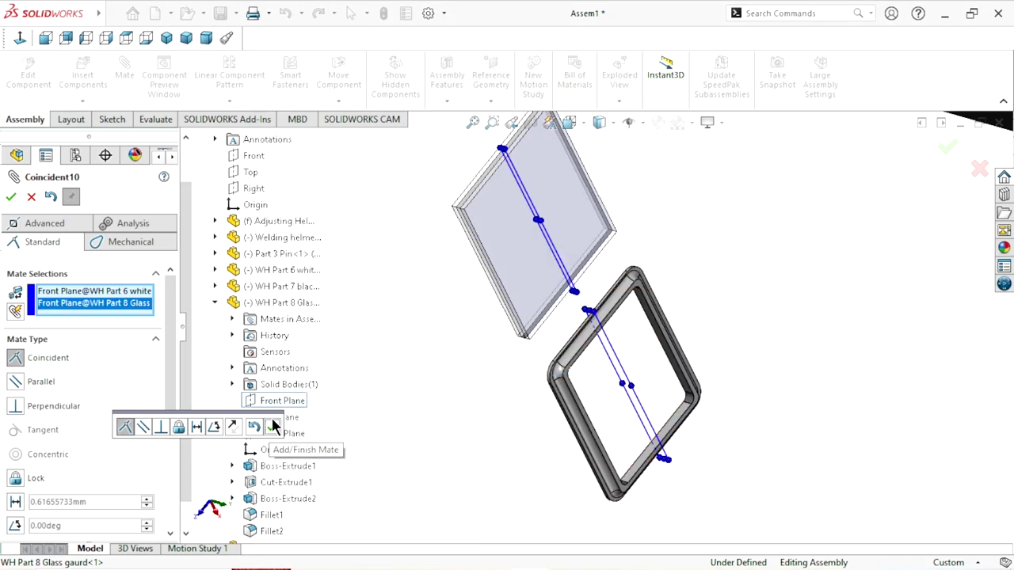
click(273, 428)
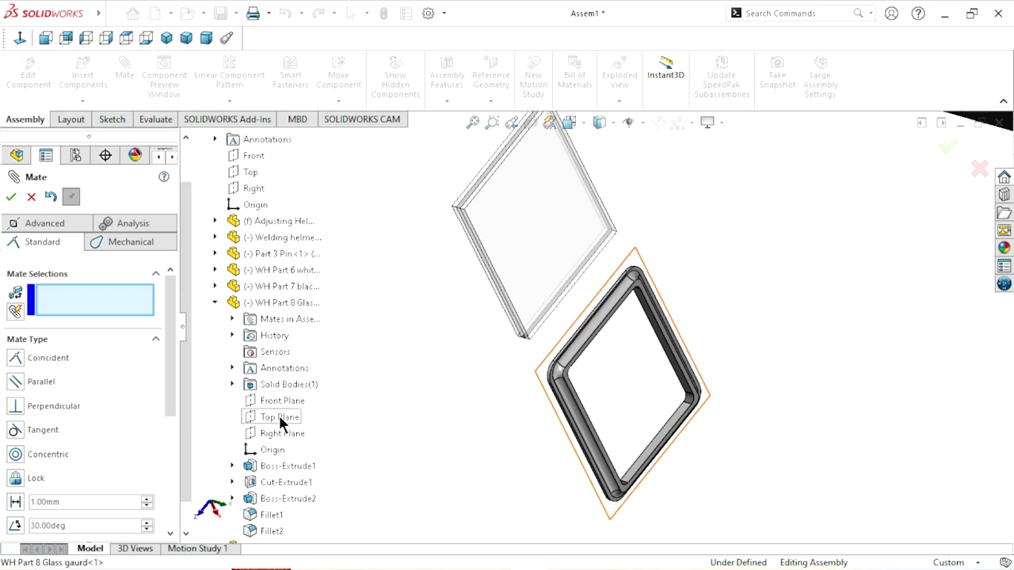
Make the glass guard's and white glass's Top Planes parallel.
click(280, 421)
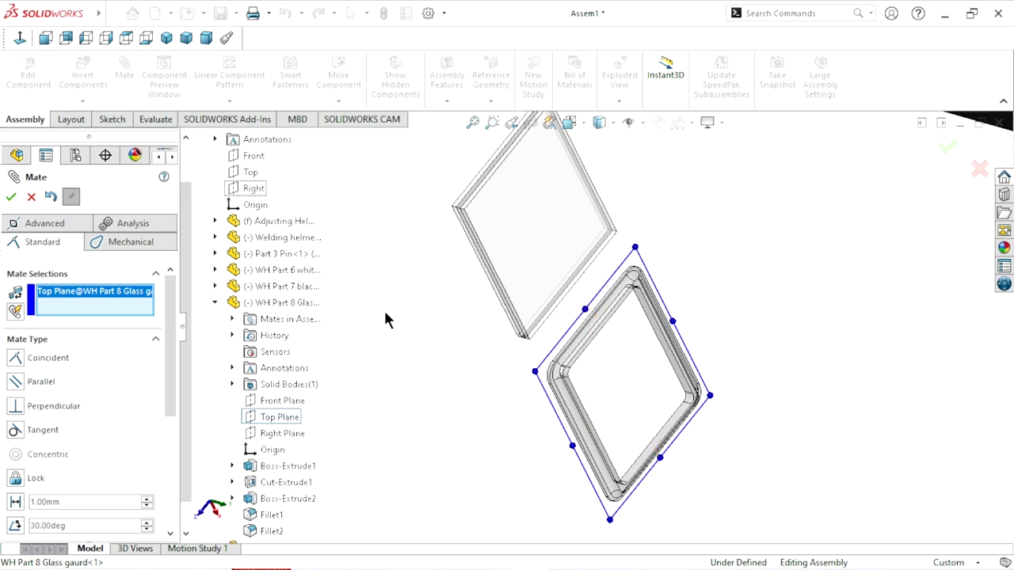
key(f)
scroll(261, 184, up, 1)
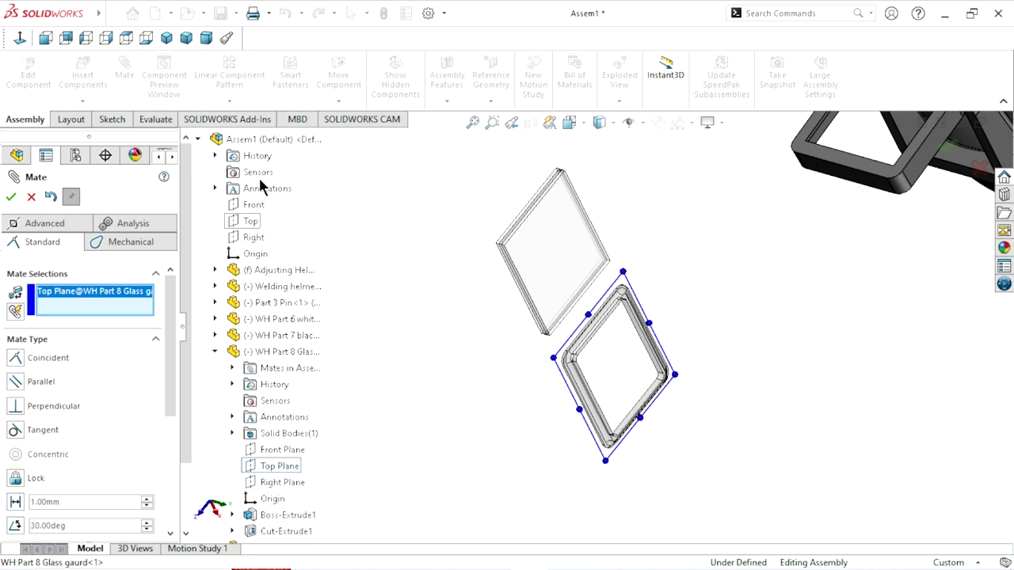
scroll(265, 371, down, 2)
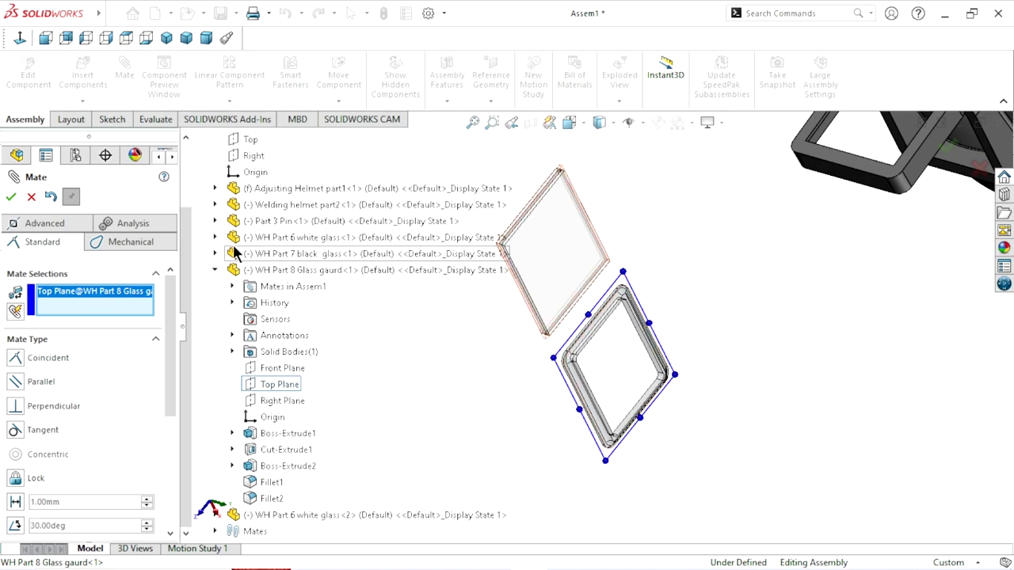
click(214, 237)
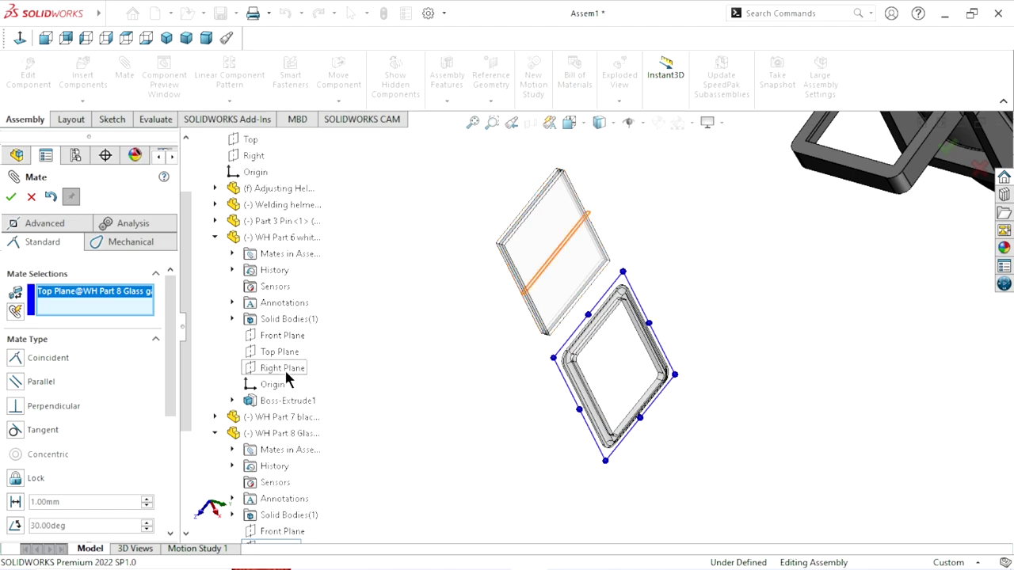
click(282, 352)
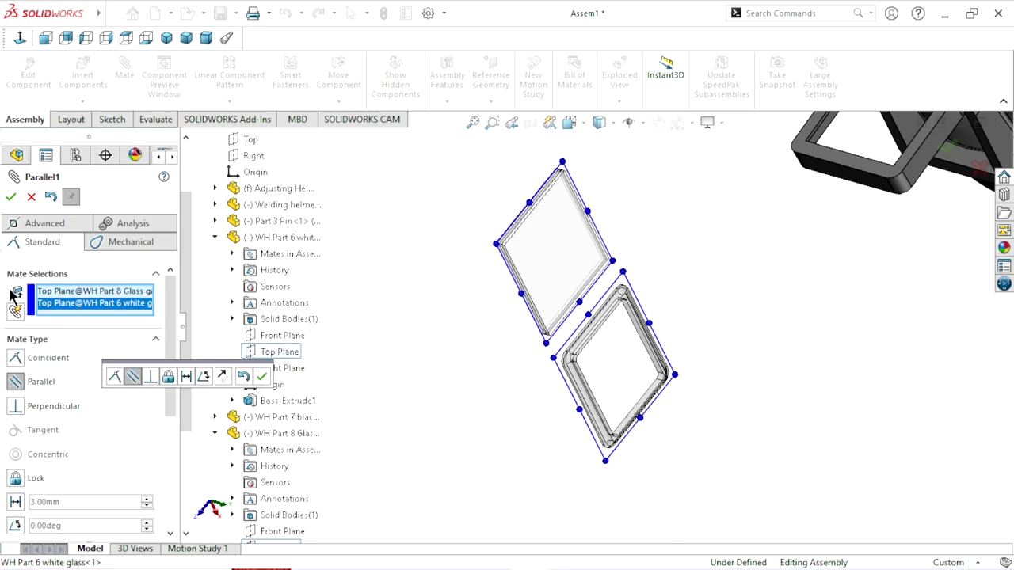
click(261, 377)
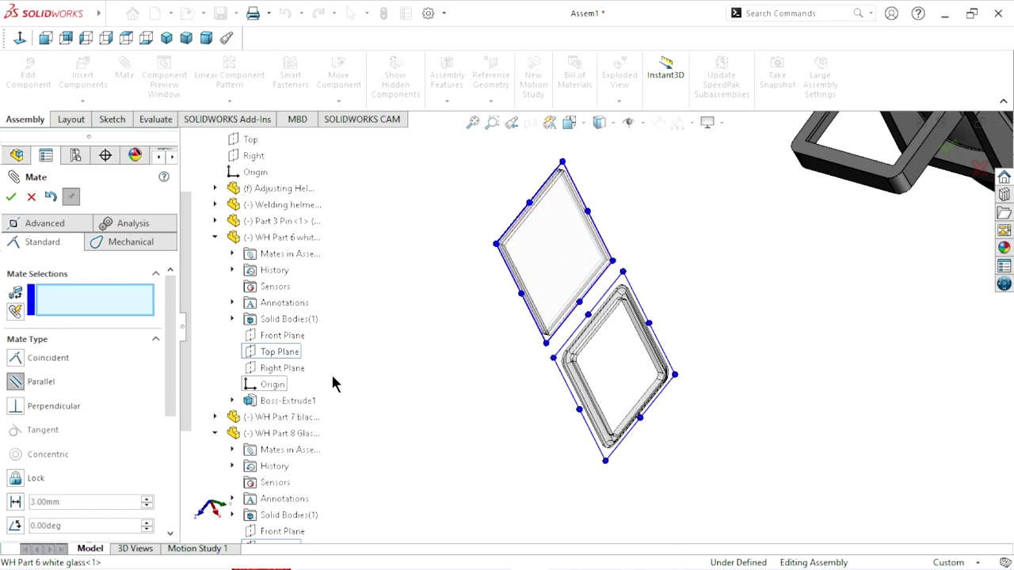
Make the white glass's and glass guard's Right Planes coincident.
click(283, 369)
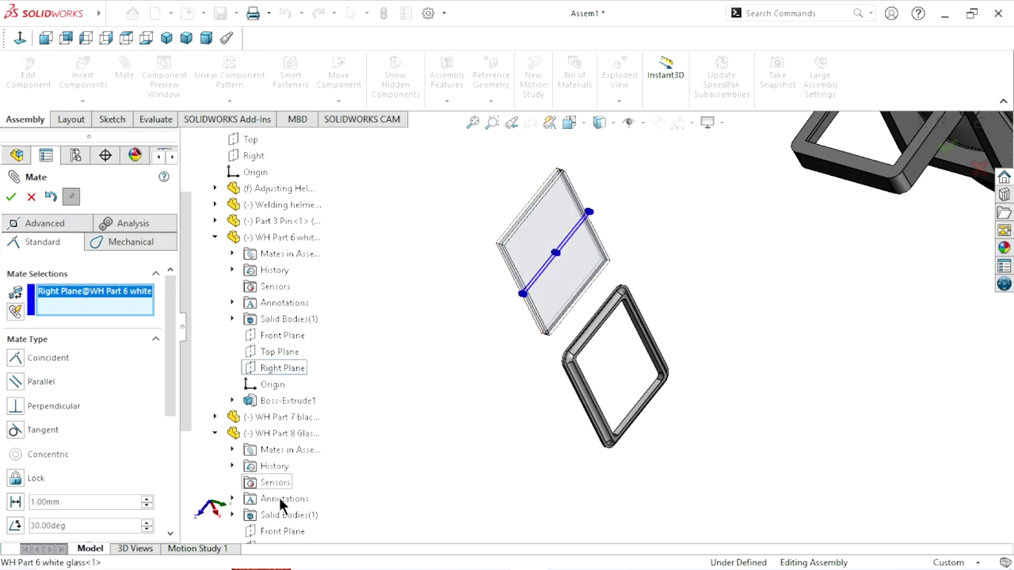
scroll(278, 507, down, 3)
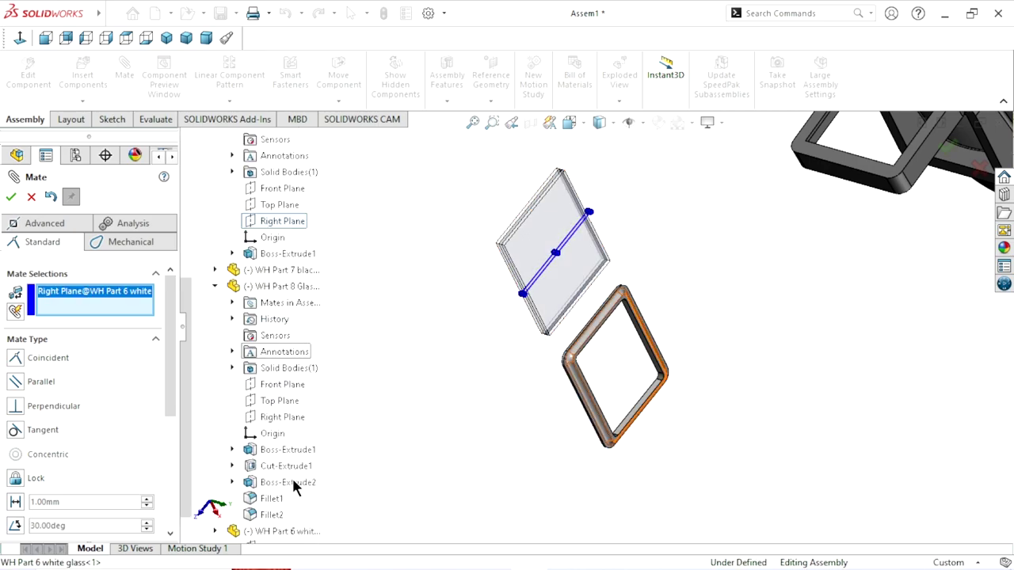
click(286, 420)
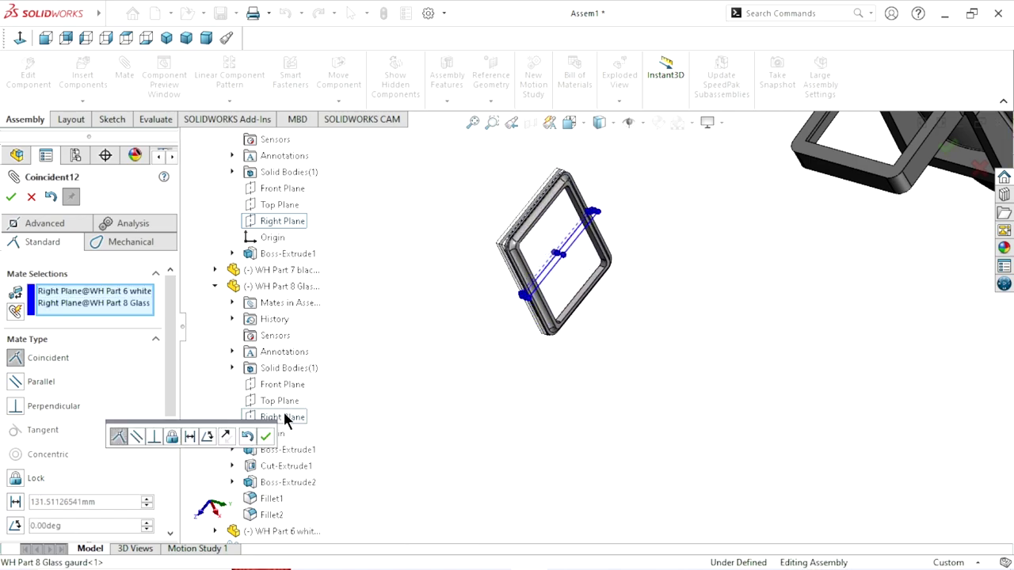
click(265, 436)
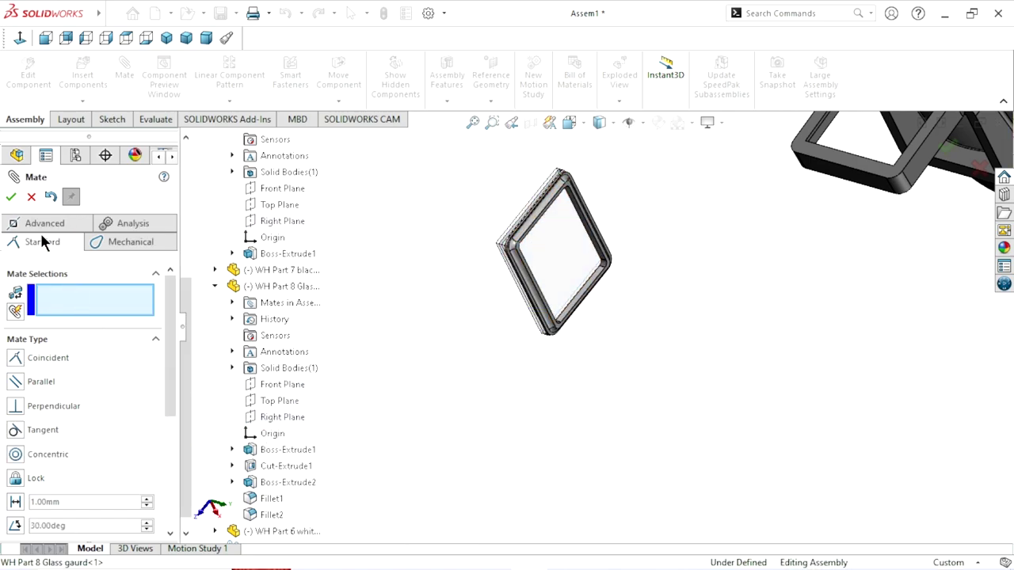
Close the previous mate and start a new mate on WH Part 6 white glass<2>.
key(Escape)
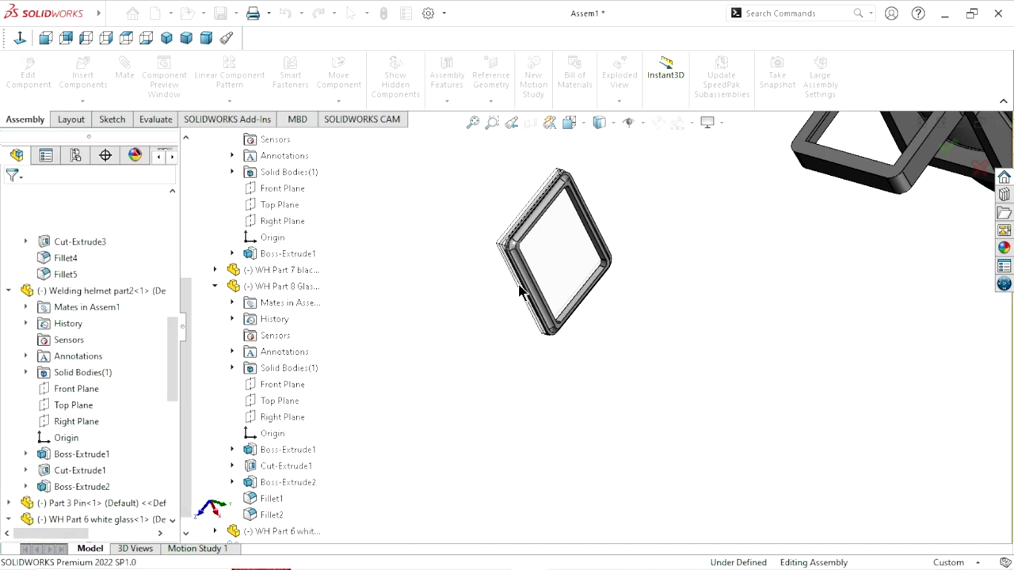
scroll(608, 342, up, 3)
scroll(743, 311, down, 3)
mouse_move(743, 311)
middle_down()
mouse_move(426, 436)
mouse_move(464, 430)
mouse_move(505, 406)
mouse_move(450, 378)
middle_up()
click(511, 371)
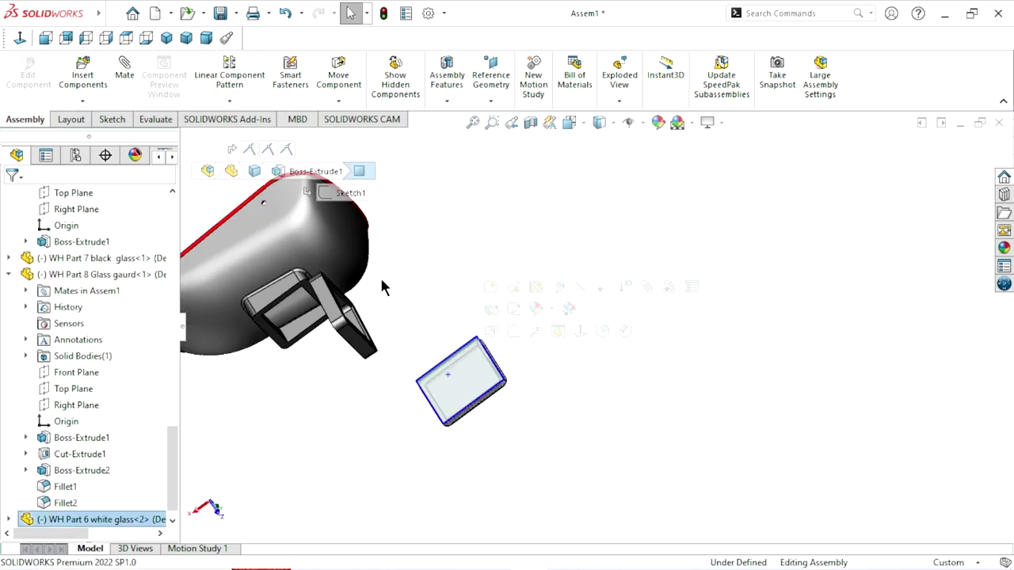
click(123, 73)
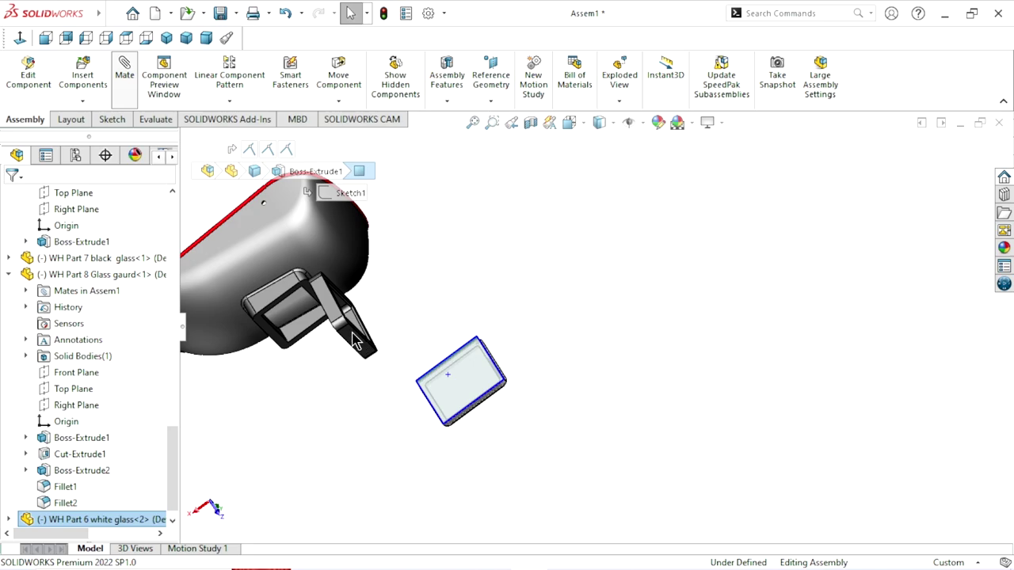
Mate the glass face coincident with the Welding helmet part2 frame face.
scroll(354, 343, down, 3)
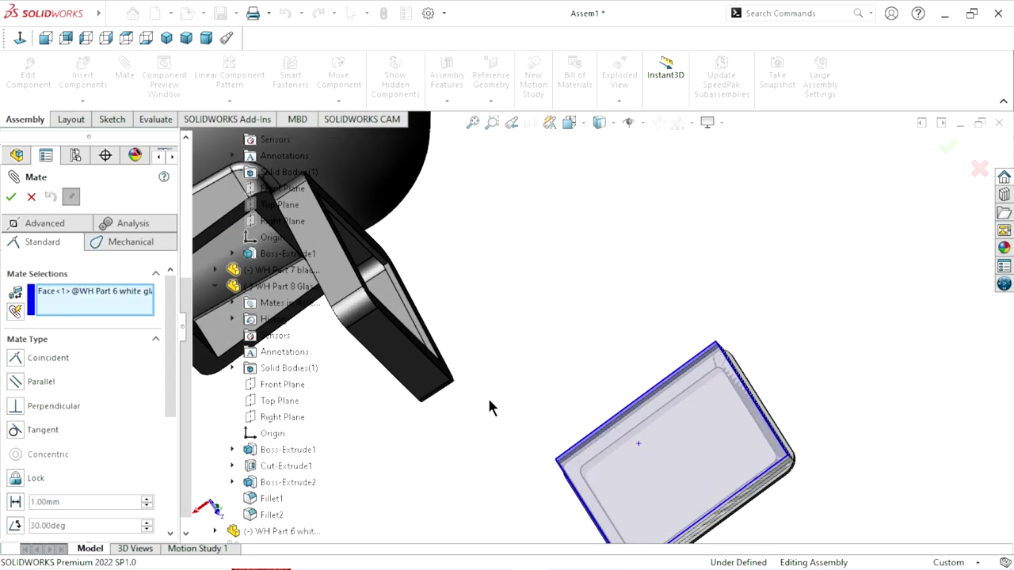
mouse_move(441, 242)
middle_down()
mouse_move(505, 221)
mouse_move(404, 340)
middle_up()
scroll(402, 331, down, 3)
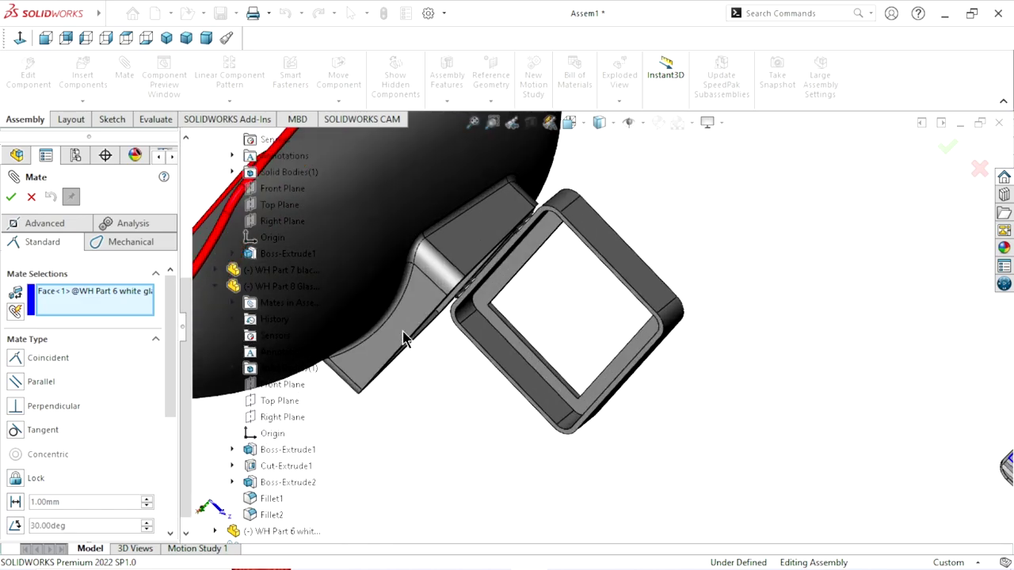
scroll(210, 147, up, 5)
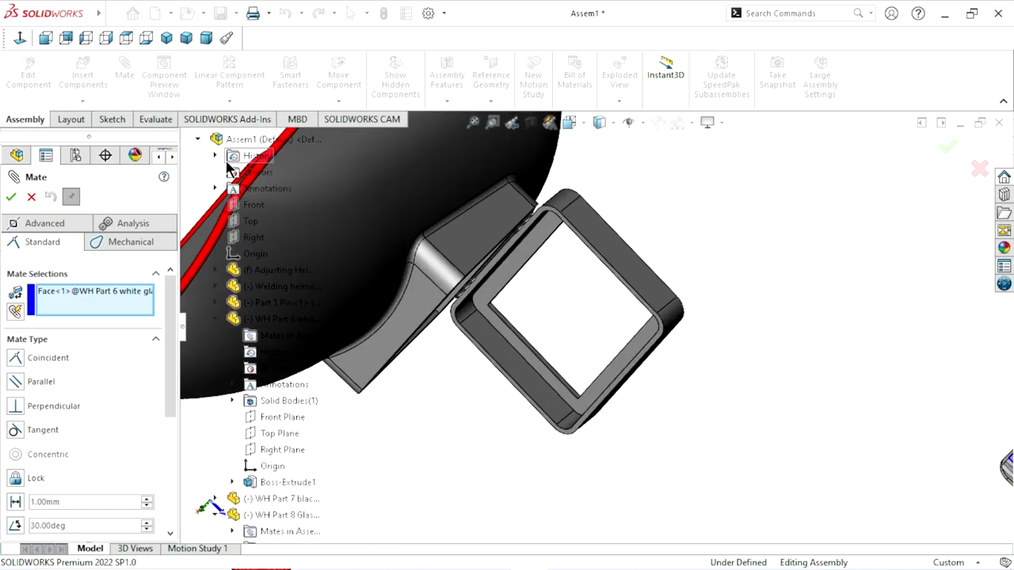
click(198, 139)
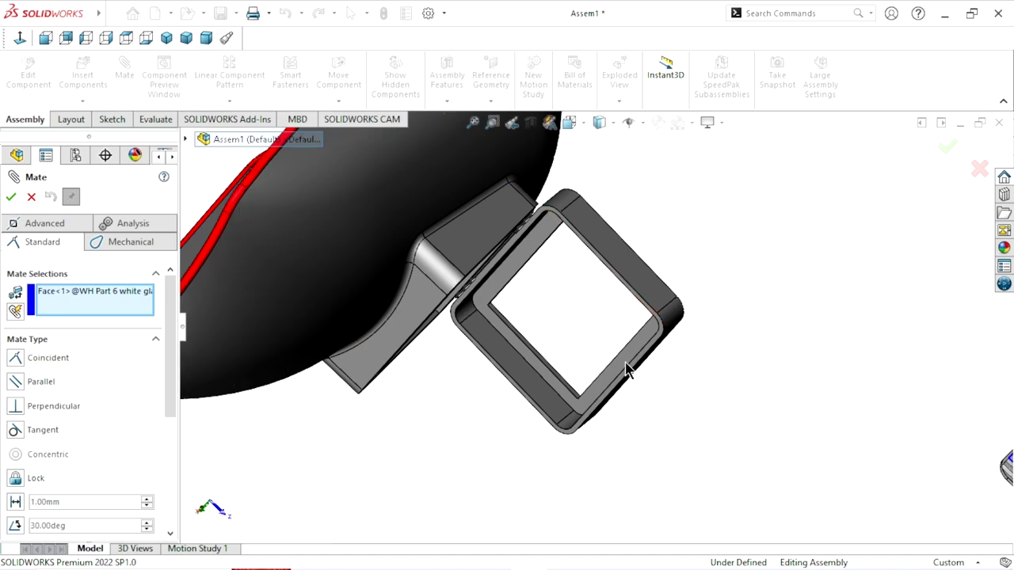
click(567, 390)
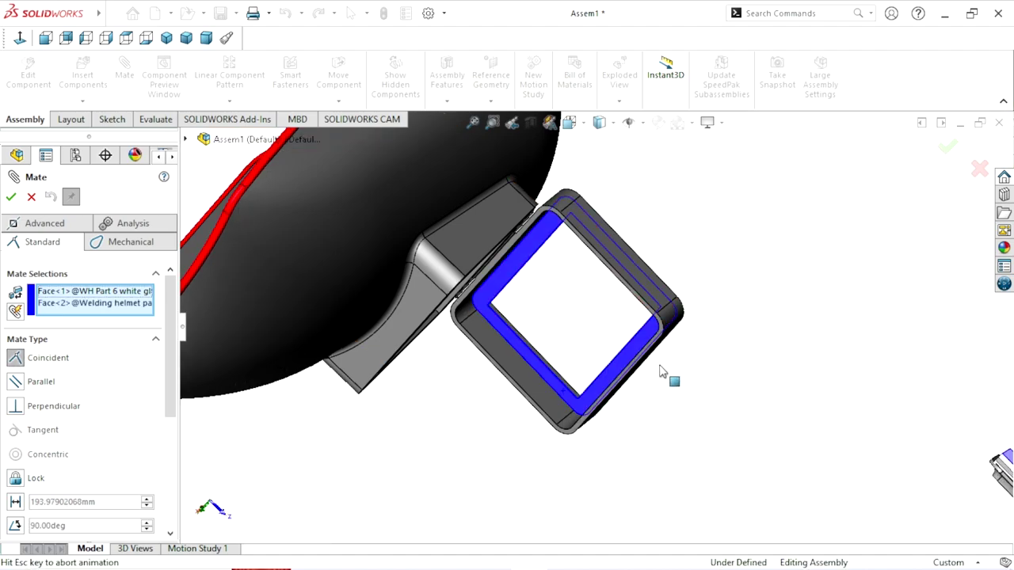
scroll(713, 415, up, 3)
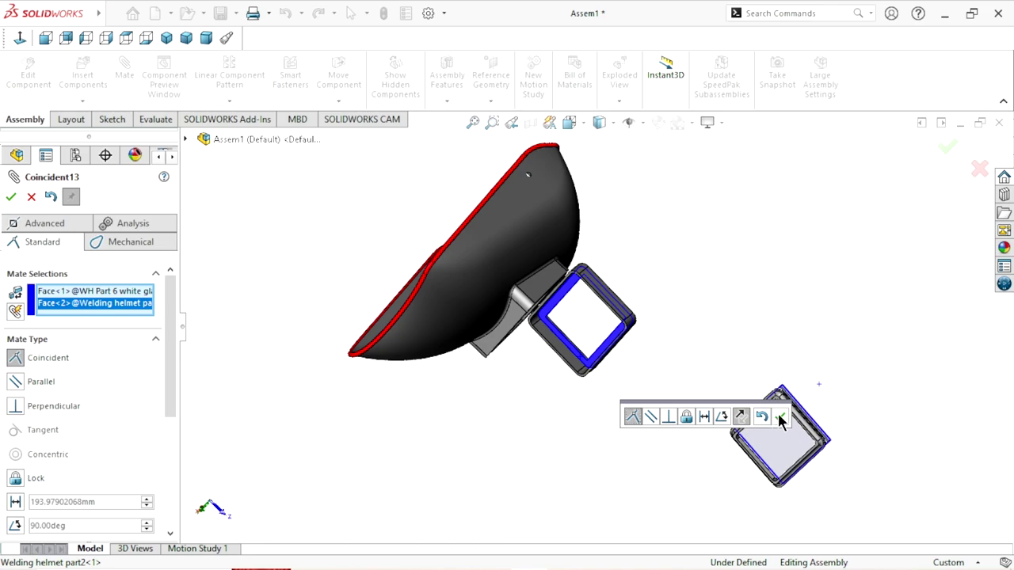
click(781, 420)
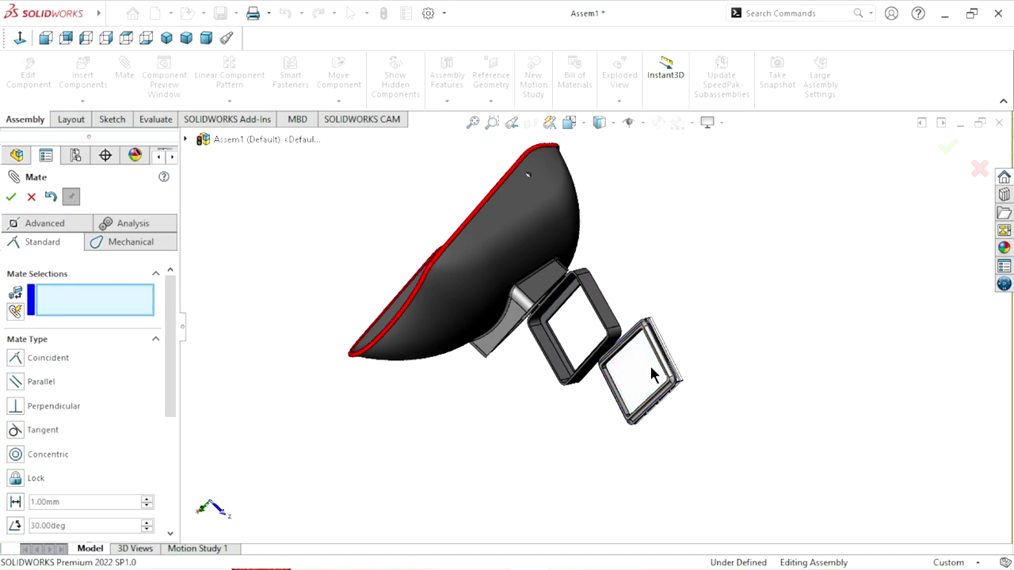
Mate Welding helmet part2's Front Plane coincident with the black glass's Right Plane.
scroll(651, 375, down, 2)
middle_drag(765, 304, 664, 333)
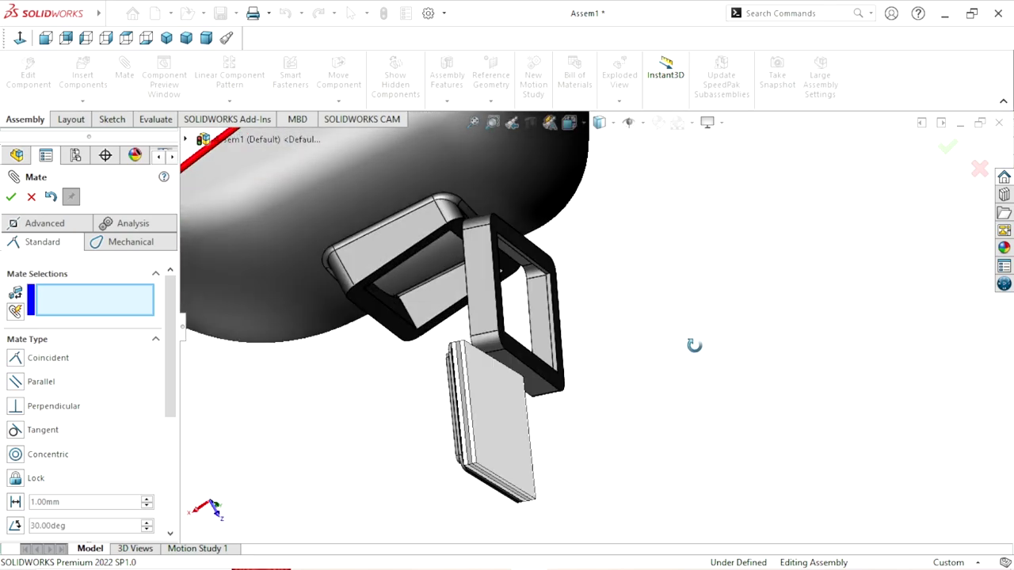
scroll(552, 356, up, 3)
scroll(552, 356, down, 3)
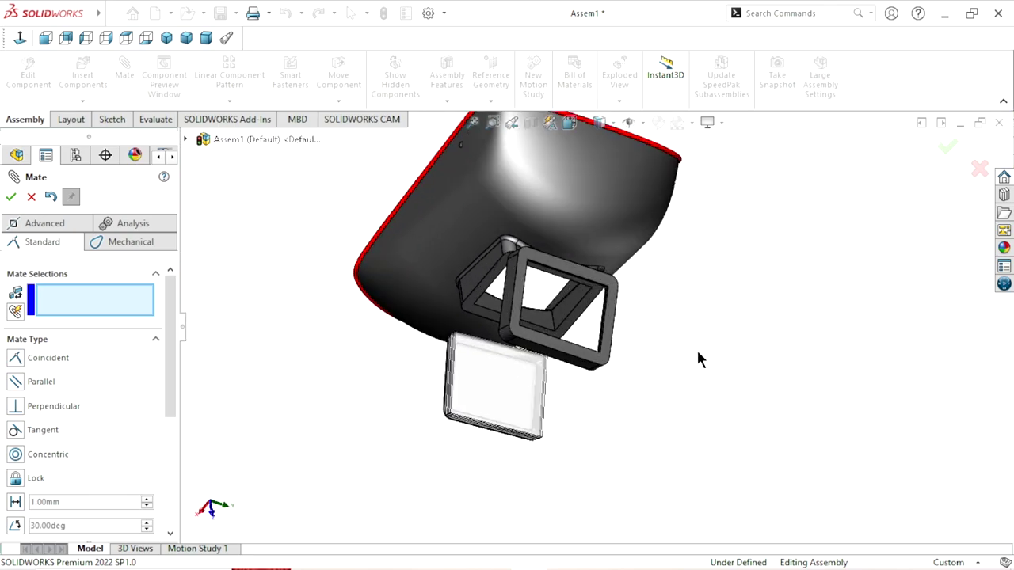
click(187, 139)
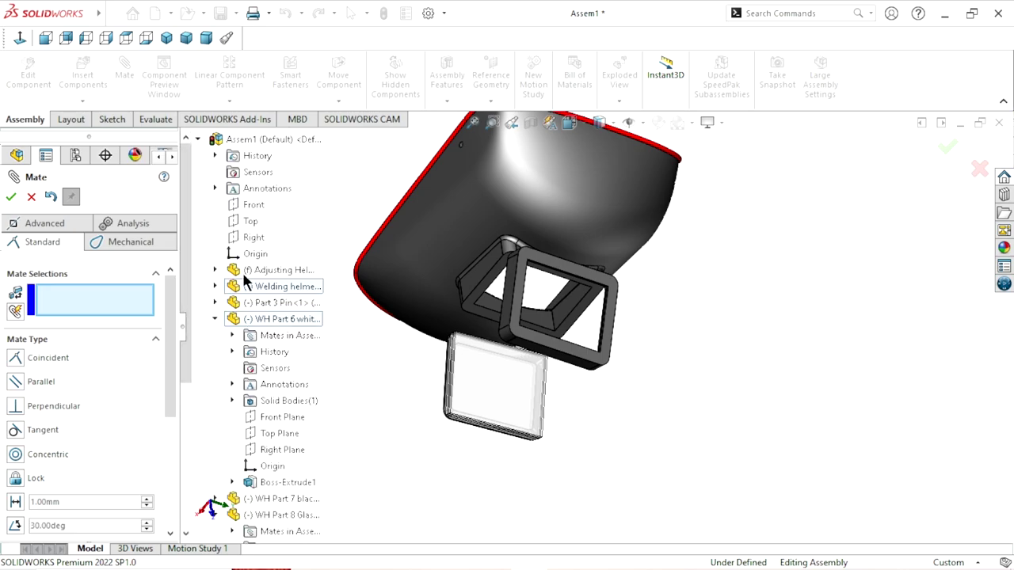
click(215, 320)
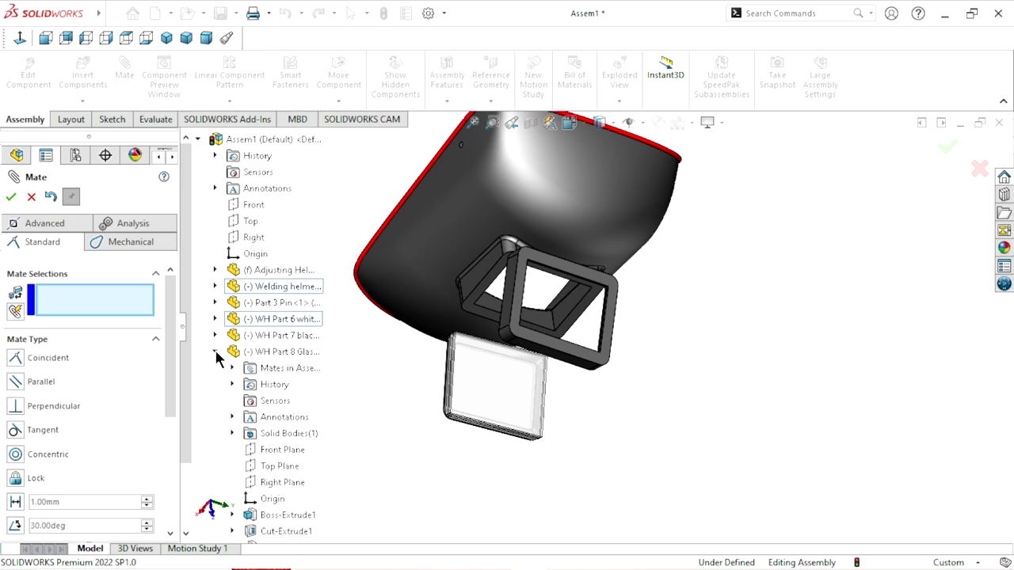
click(216, 353)
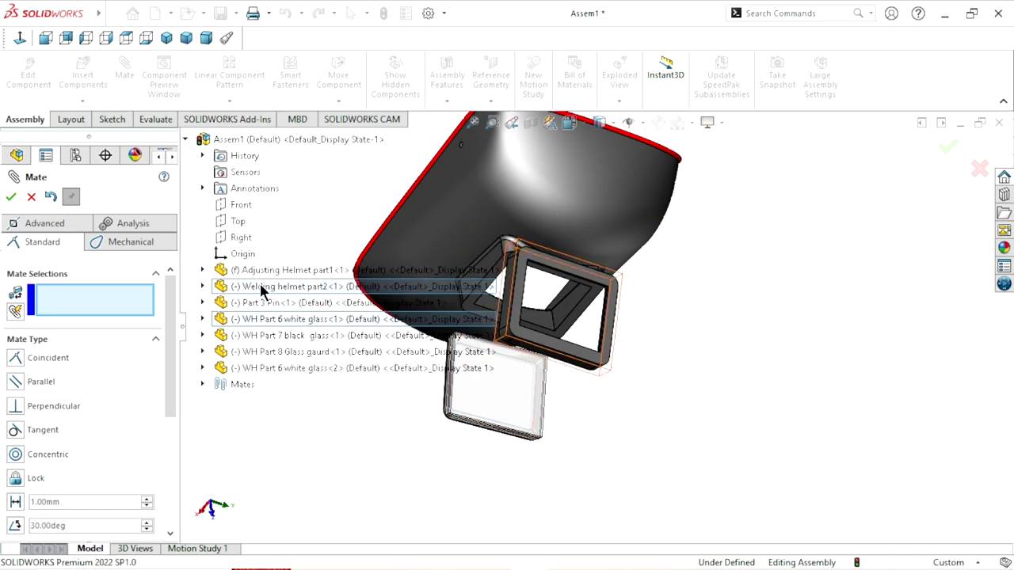
click(207, 289)
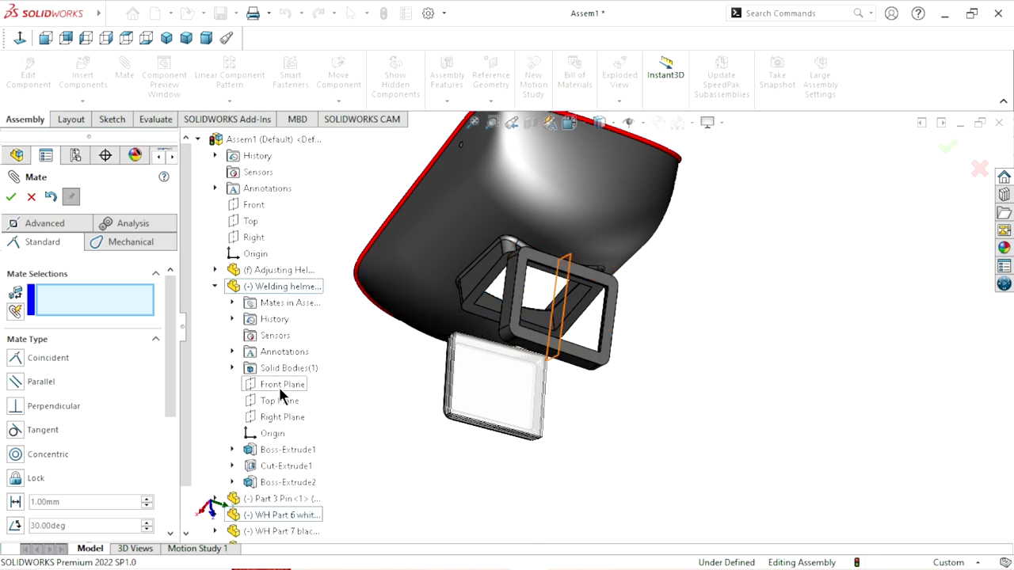
click(280, 386)
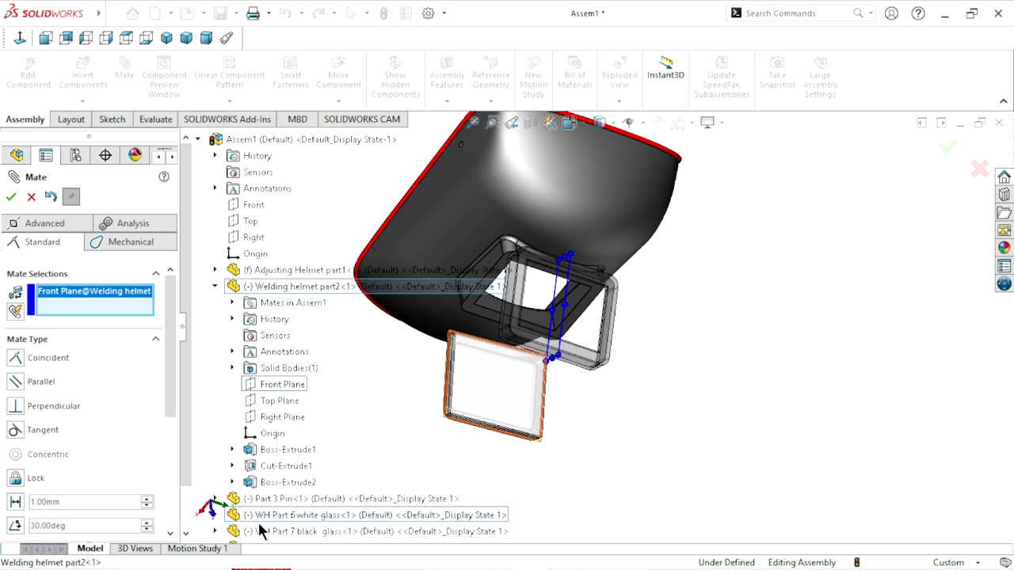
click(215, 531)
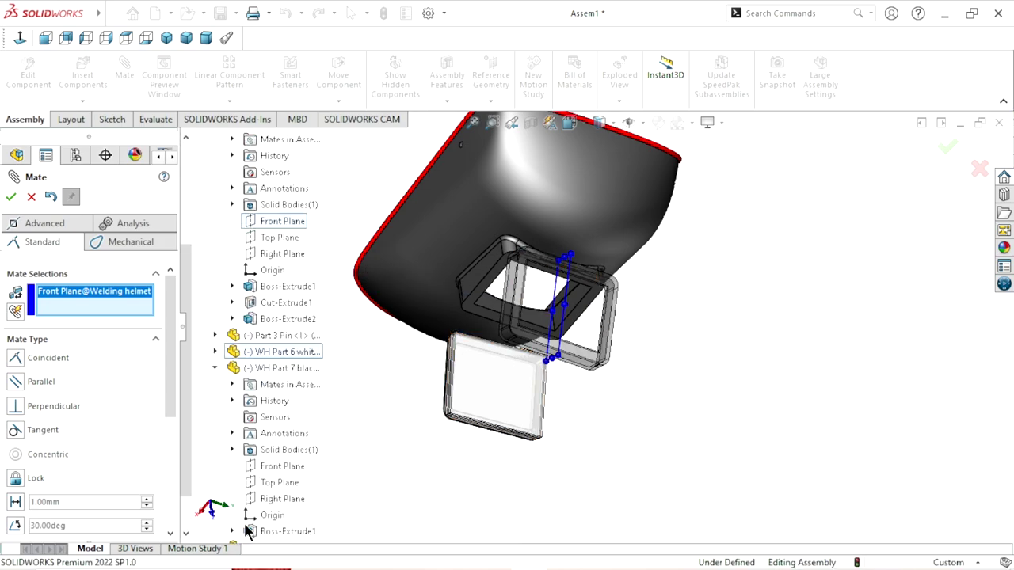
click(283, 499)
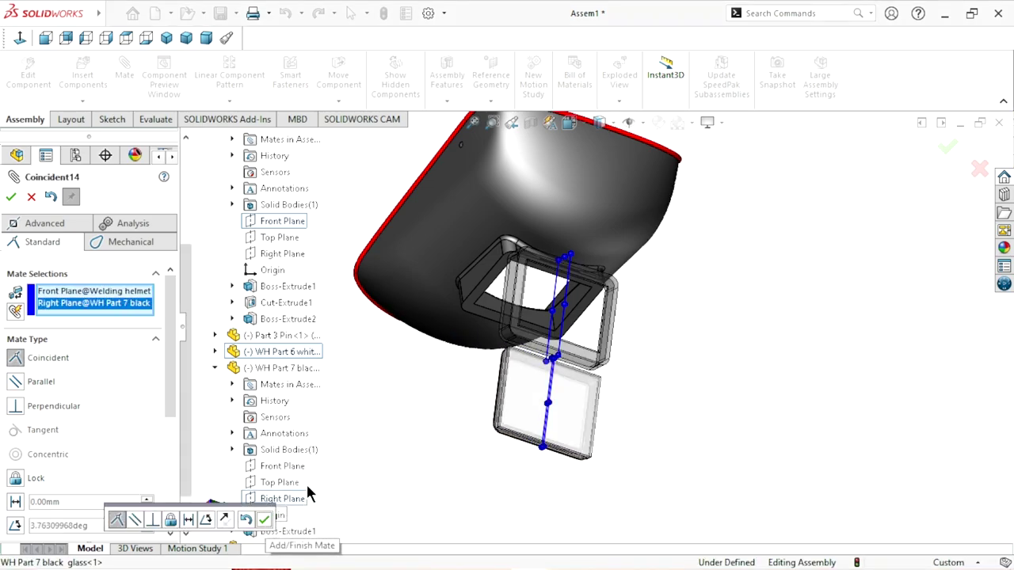
click(264, 519)
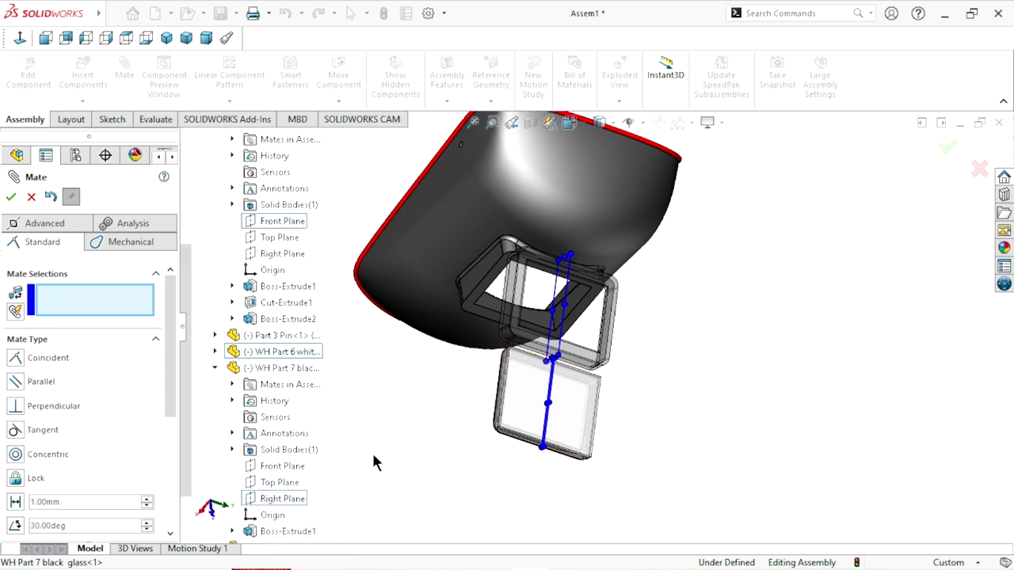
Mate the helmet's Top Plane coincident with the black glass's Front Plane, then finish mating.
click(278, 236)
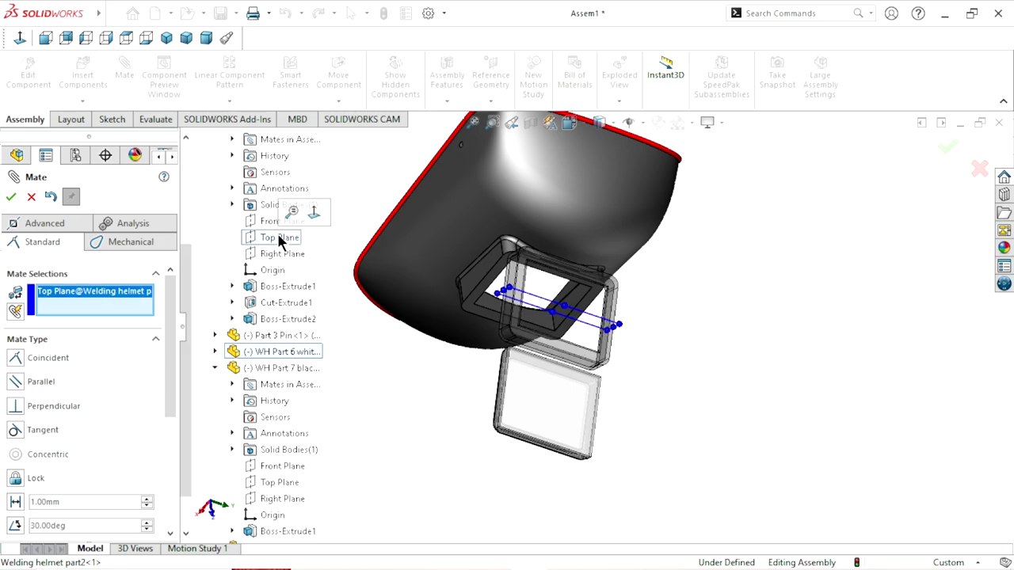
click(283, 469)
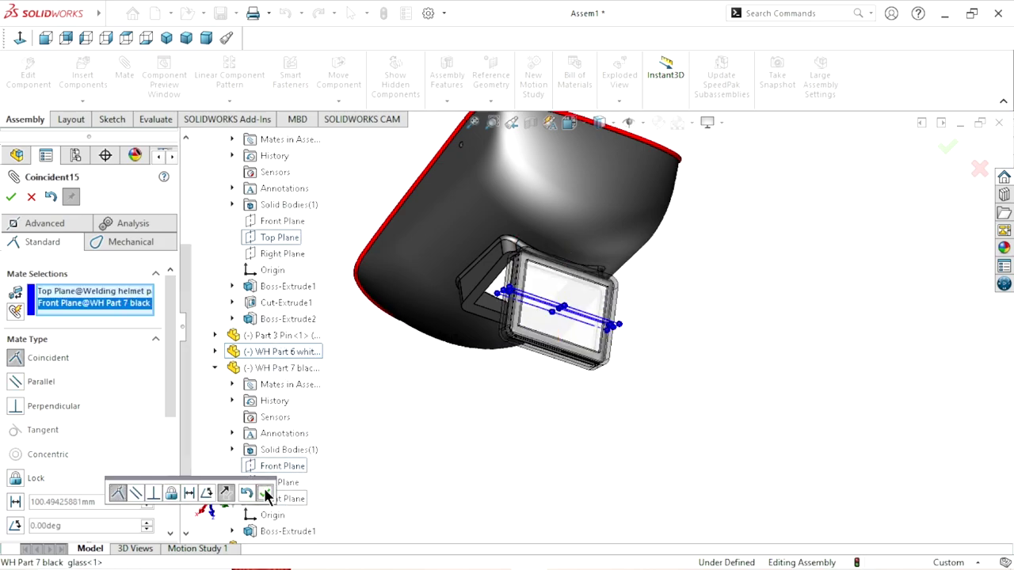
click(266, 495)
click(11, 202)
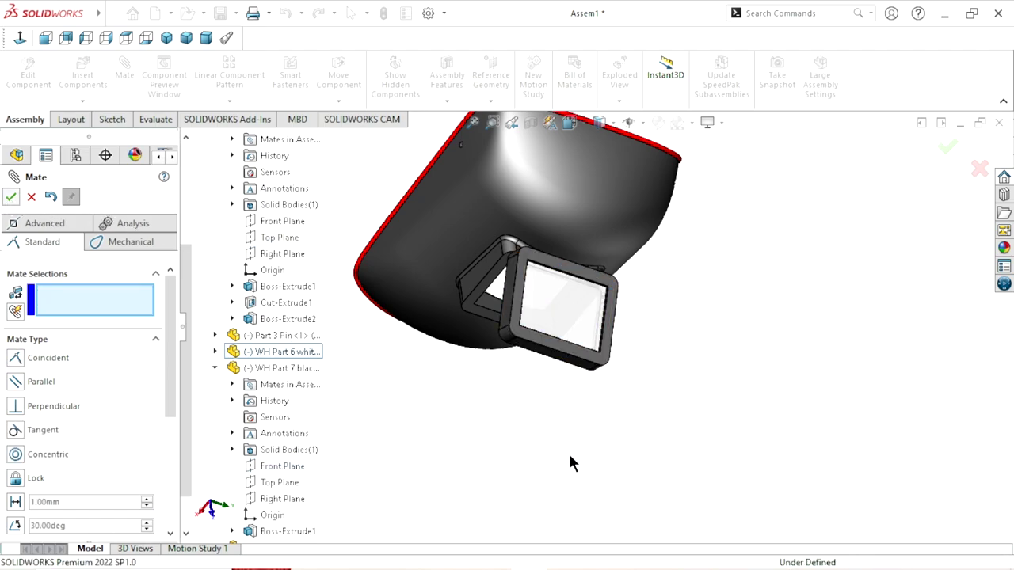
Drag the hinged glass bracket down onto the helmet shell.
scroll(605, 288, up, 5)
scroll(604, 288, down, 3)
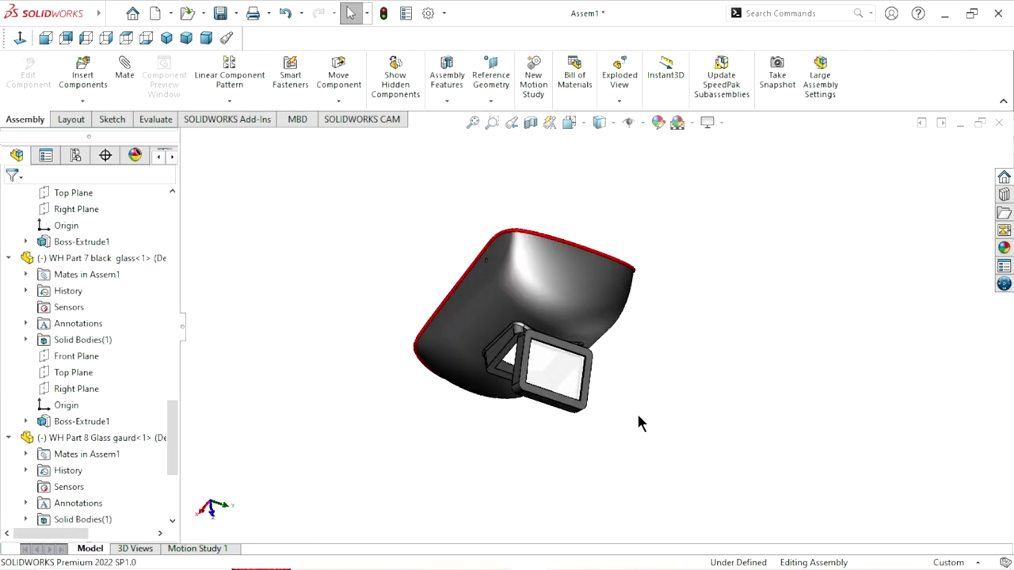
middle_drag(637, 412, 529, 314)
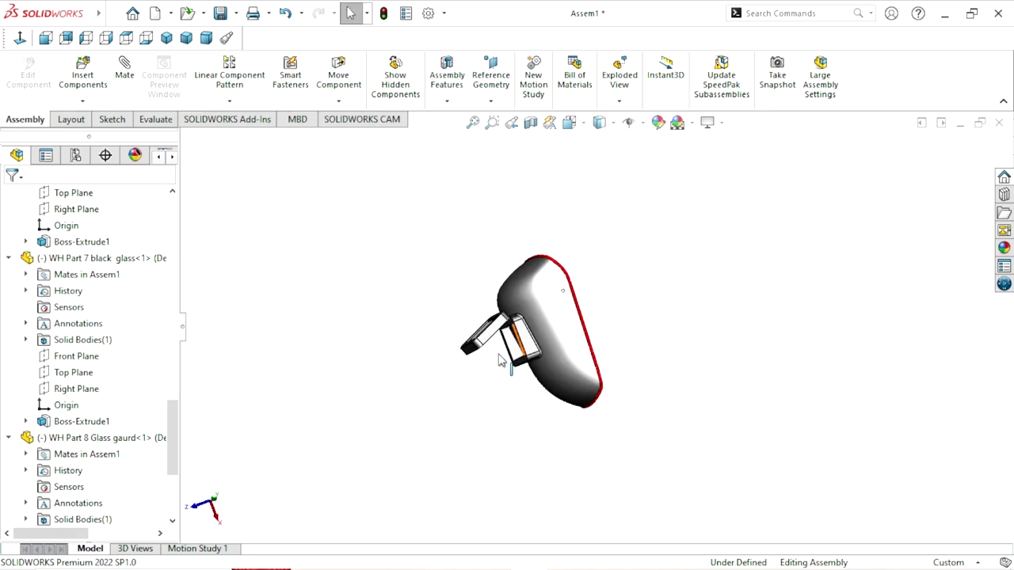
scroll(408, 344, down, 2)
scroll(408, 345, down, 2)
mouse_move(406, 345)
mouse_down()
mouse_move(576, 412)
mouse_move(545, 454)
mouse_up()
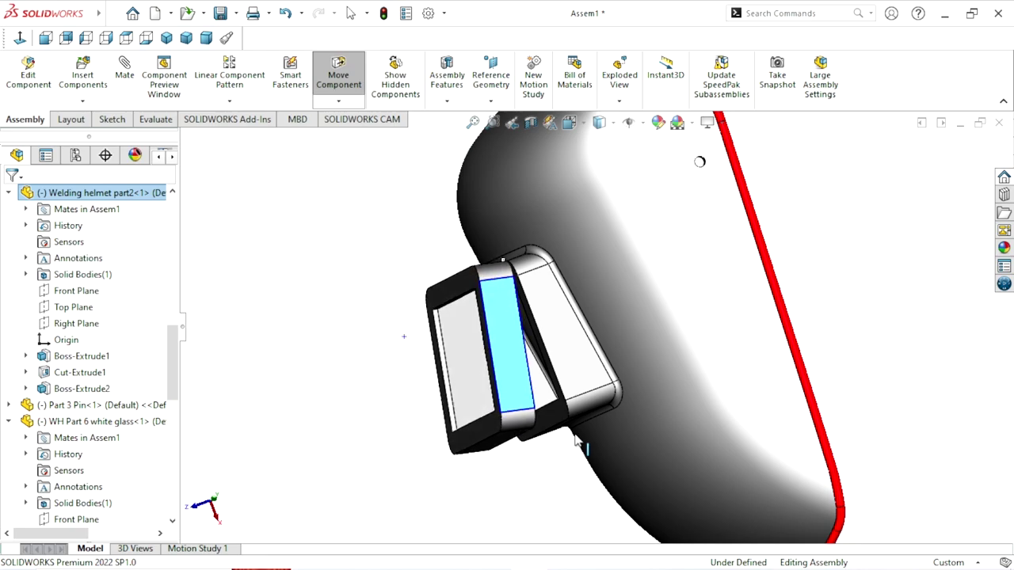
drag(545, 454, 526, 476)
key(f)
scroll(547, 416, down, 2)
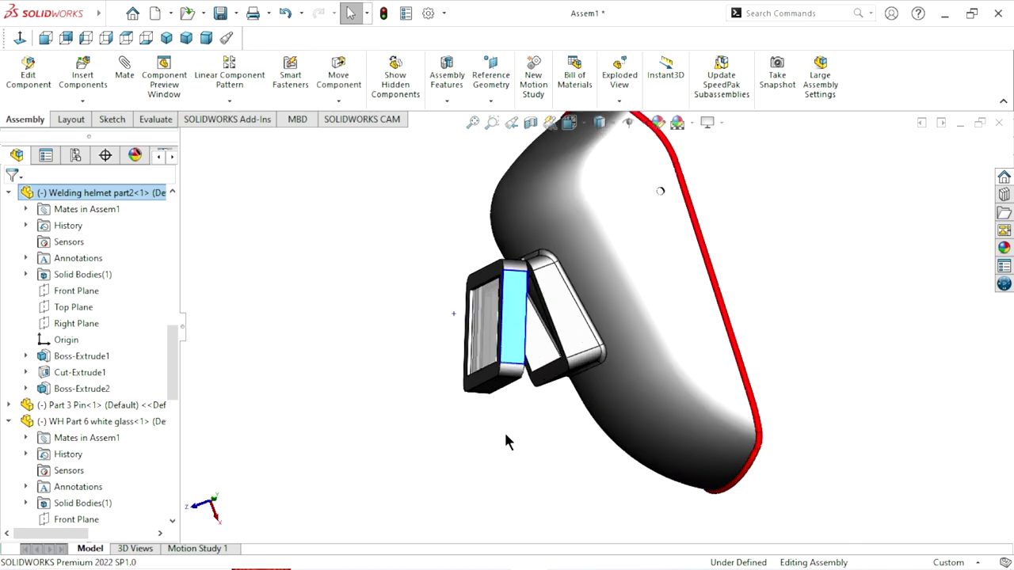
key(Escape)
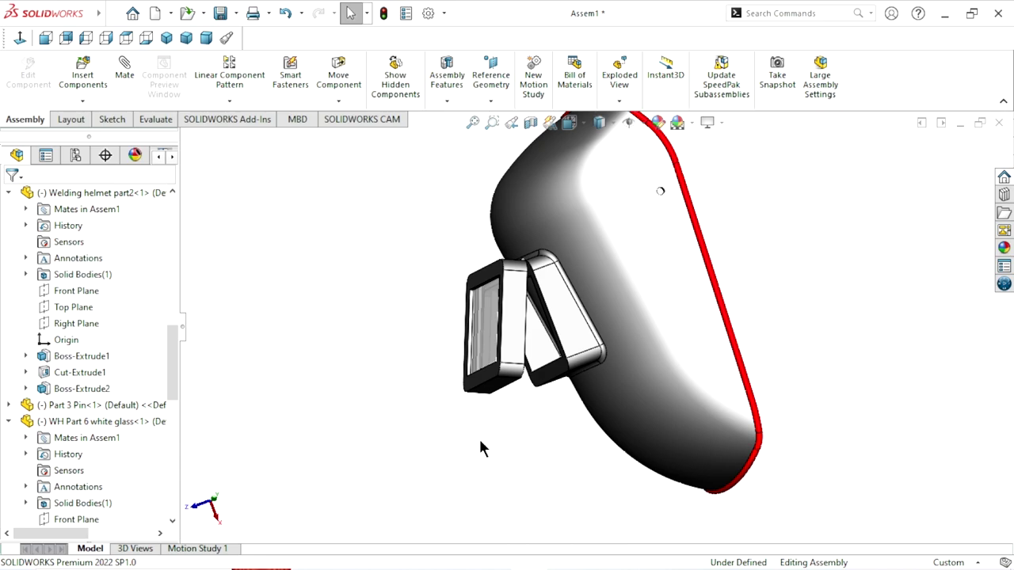
Orbit and zoom to view the whole welding helmet from the front.
scroll(512, 425, up, 3)
mouse_move(512, 425)
middle_down()
mouse_move(626, 287)
mouse_move(749, 309)
mouse_move(701, 398)
mouse_move(754, 324)
mouse_move(675, 305)
middle_up()
scroll(581, 357, down, 2)
scroll(582, 357, down, 3)
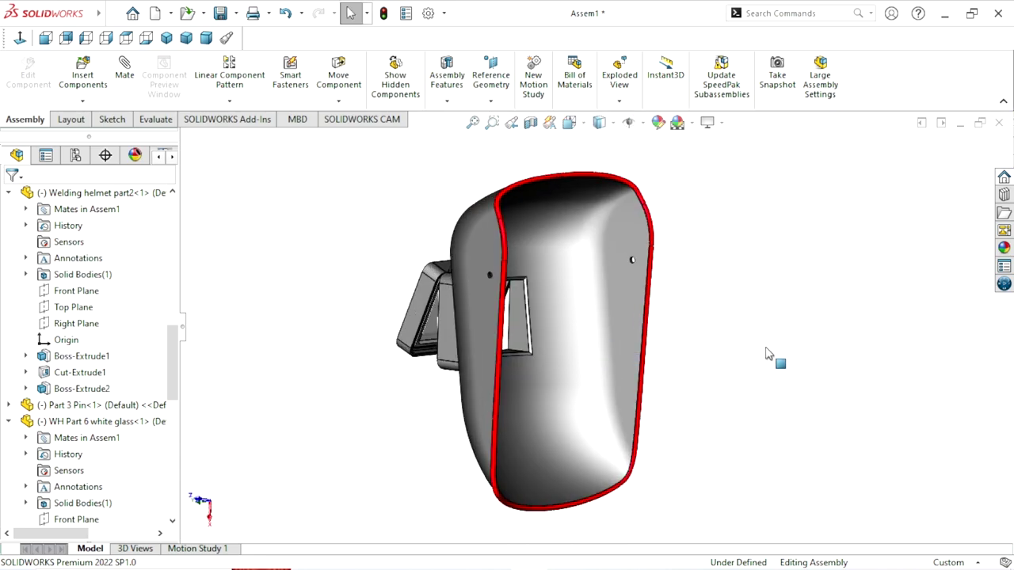
scroll(713, 333, down, 1)
scroll(651, 339, down, 1)
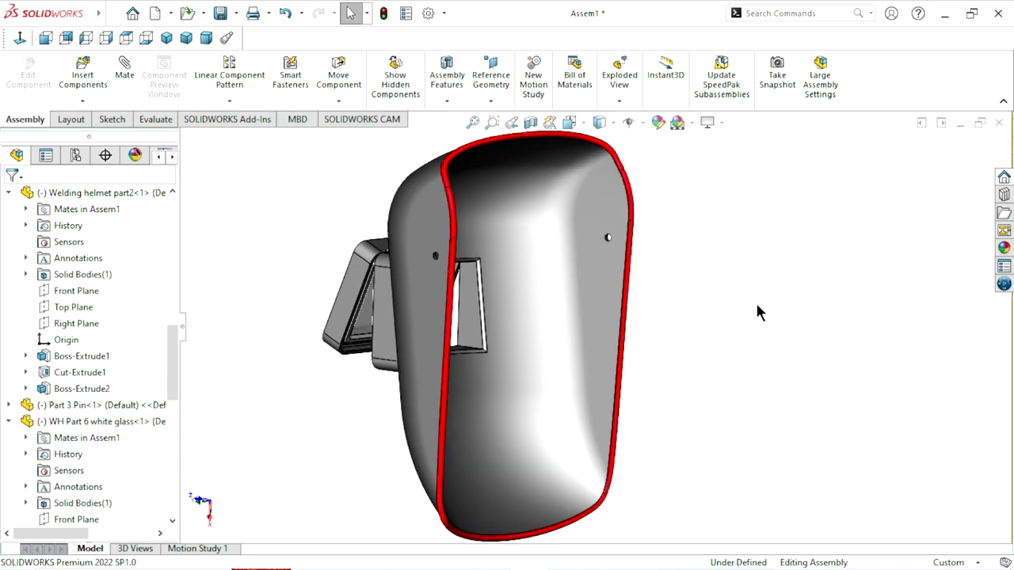
middle_drag(662, 322, 749, 282)
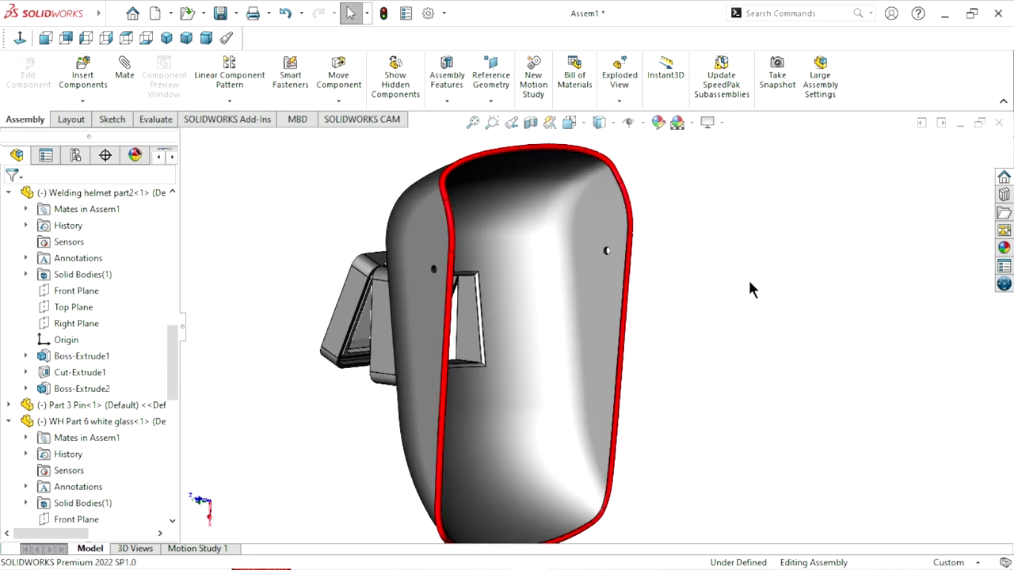
Insert the Head clamp WH Part 4 and WH Part 5 Lock parts into the assembly.
click(80, 83)
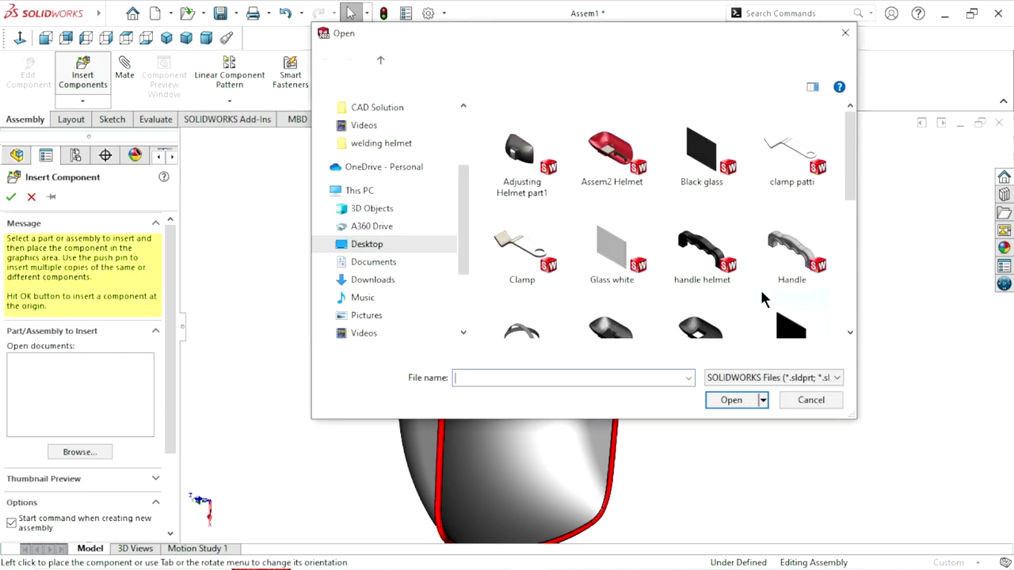
drag(850, 186, 882, 349)
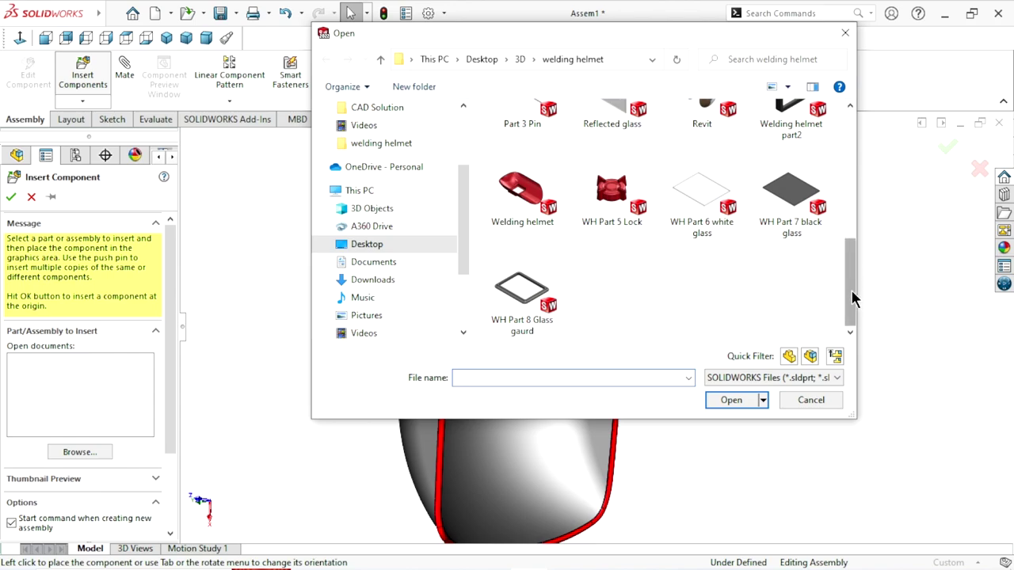
drag(853, 297, 824, 224)
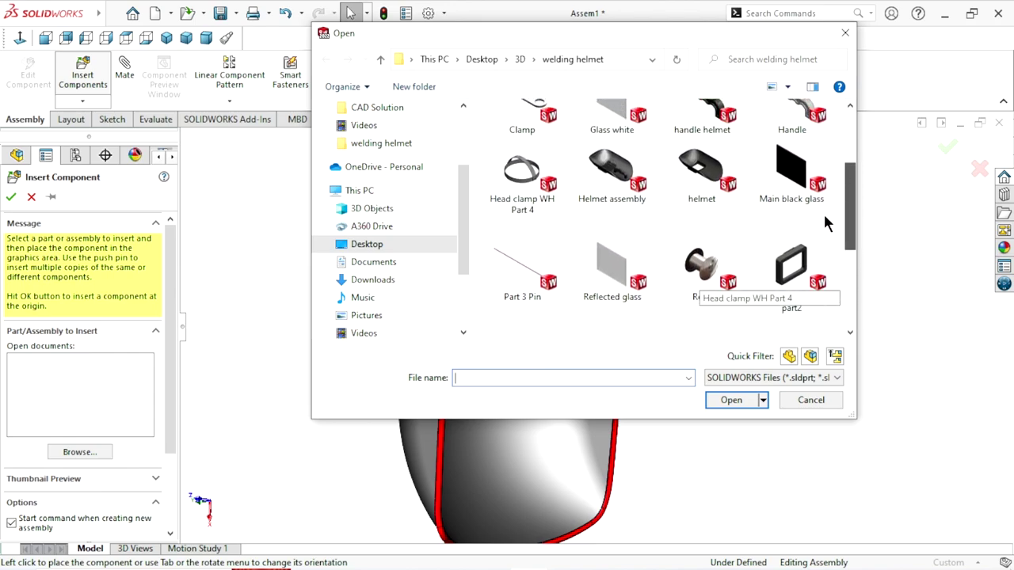
click(517, 204)
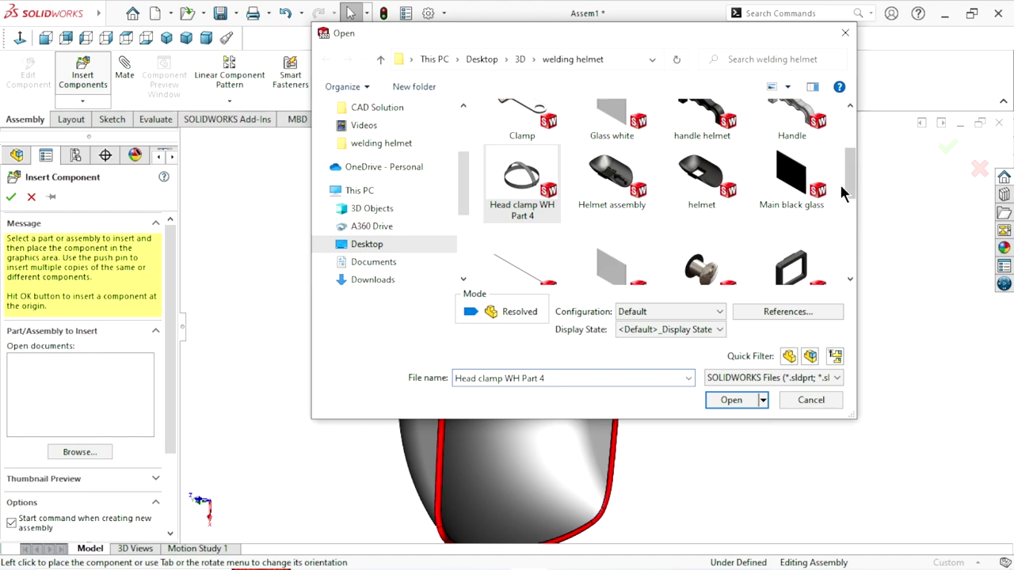
drag(852, 183, 851, 255)
ctrl+click(613, 172)
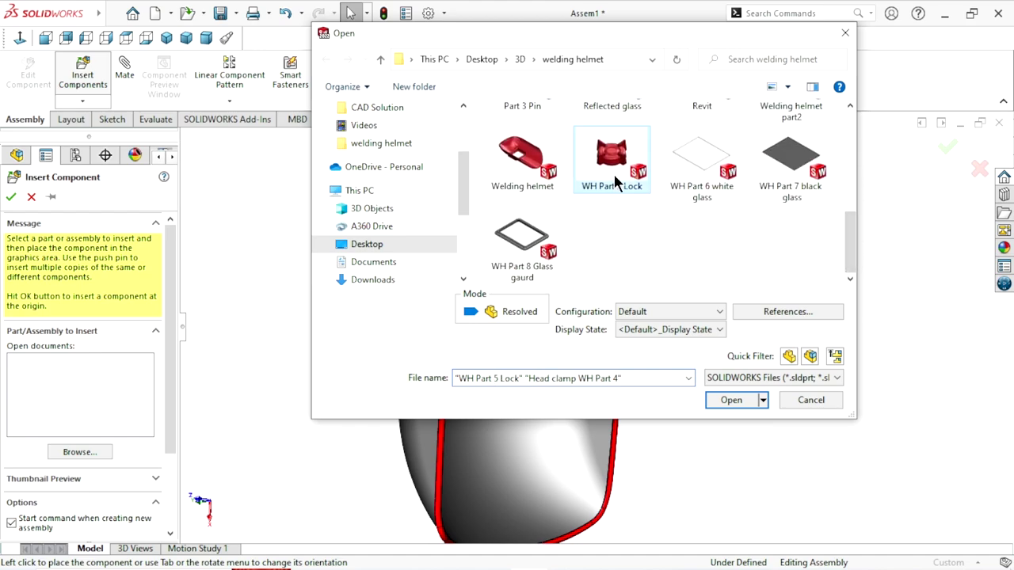
click(733, 400)
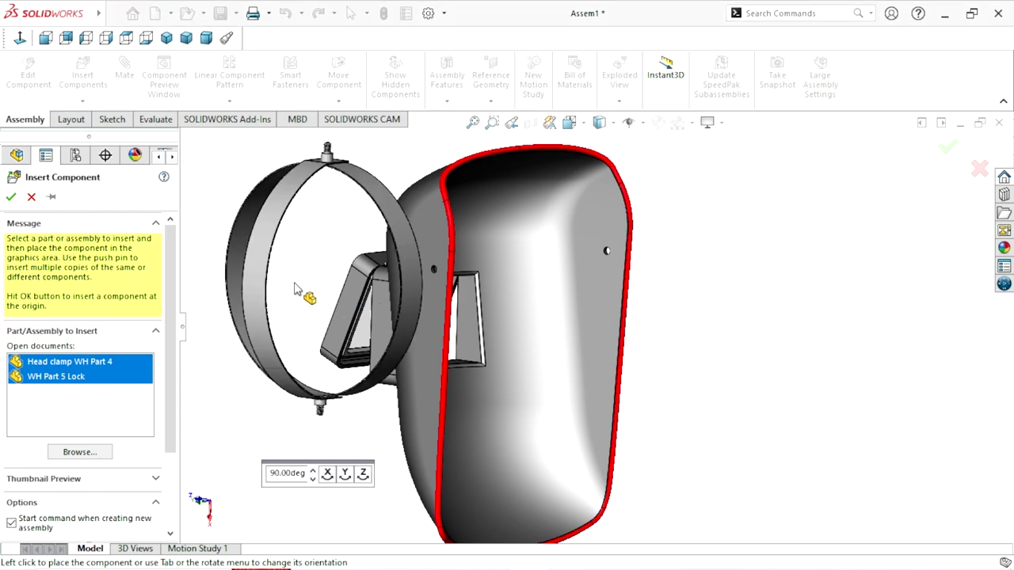
Place the head clamp ring and lock knob, then rotate the ring into a headband tilt.
click(758, 307)
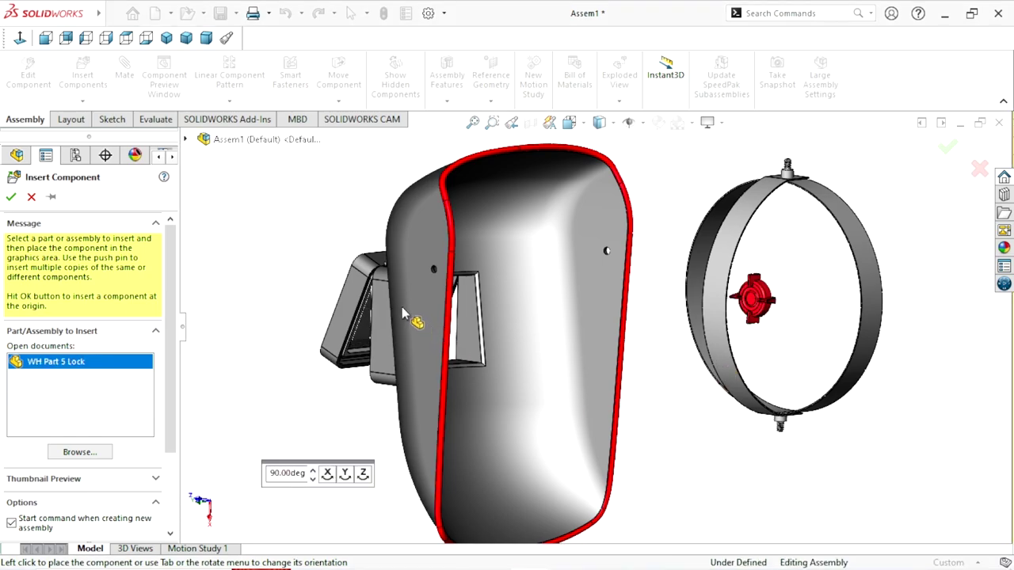
click(303, 262)
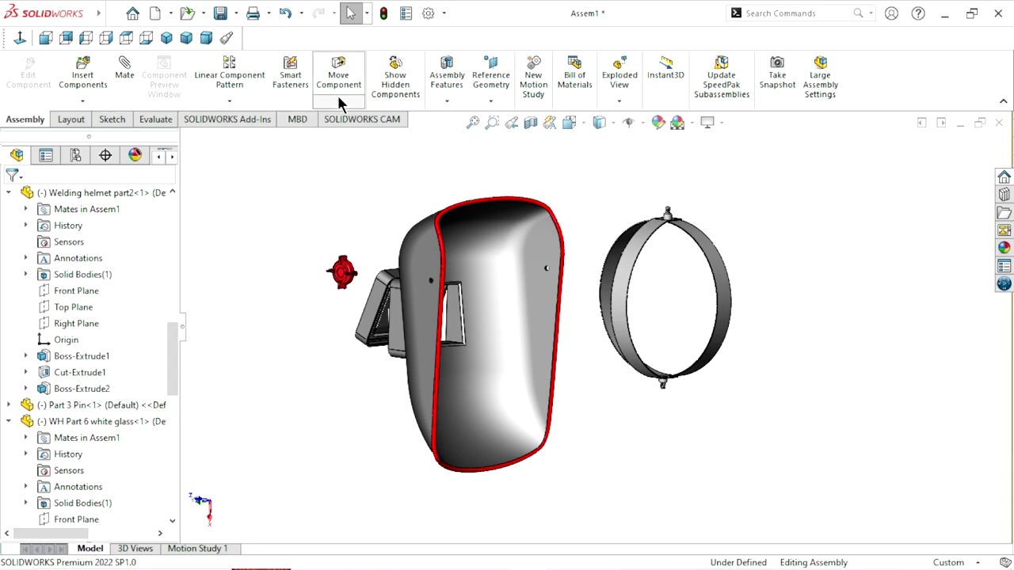
click(338, 100)
click(348, 133)
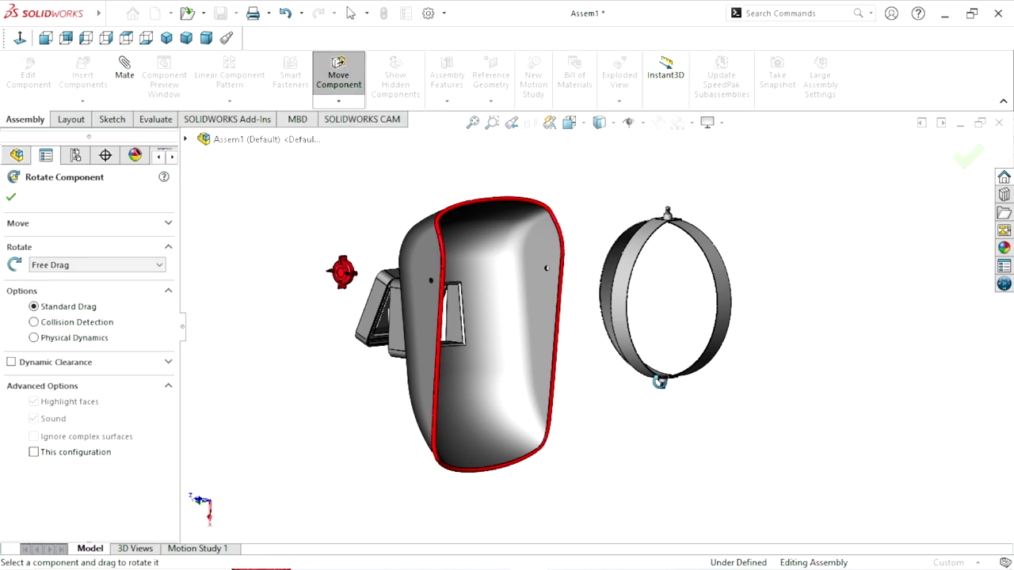
mouse_move(661, 384)
mouse_down()
mouse_move(619, 215)
mouse_move(674, 238)
mouse_up()
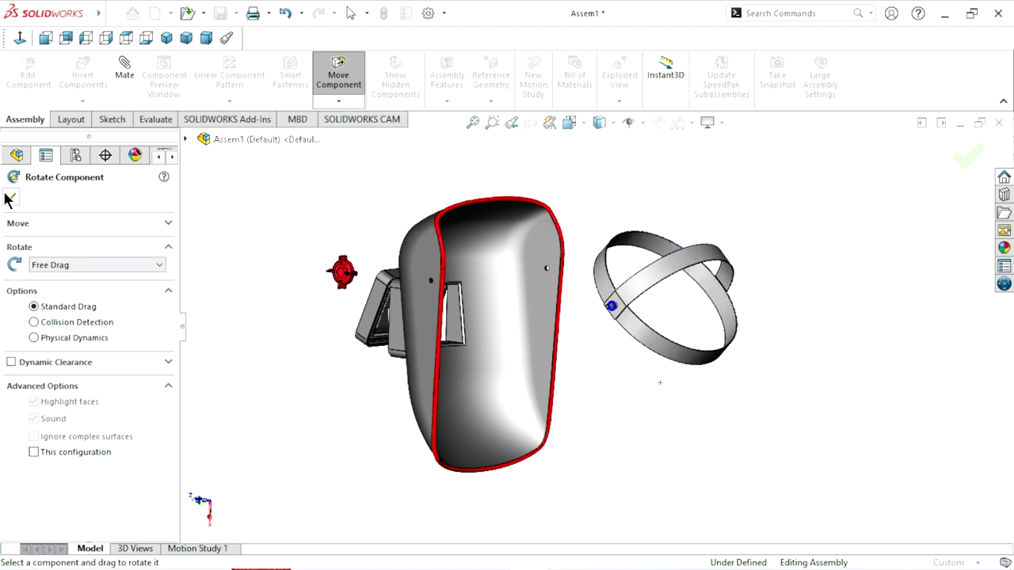
key(Escape)
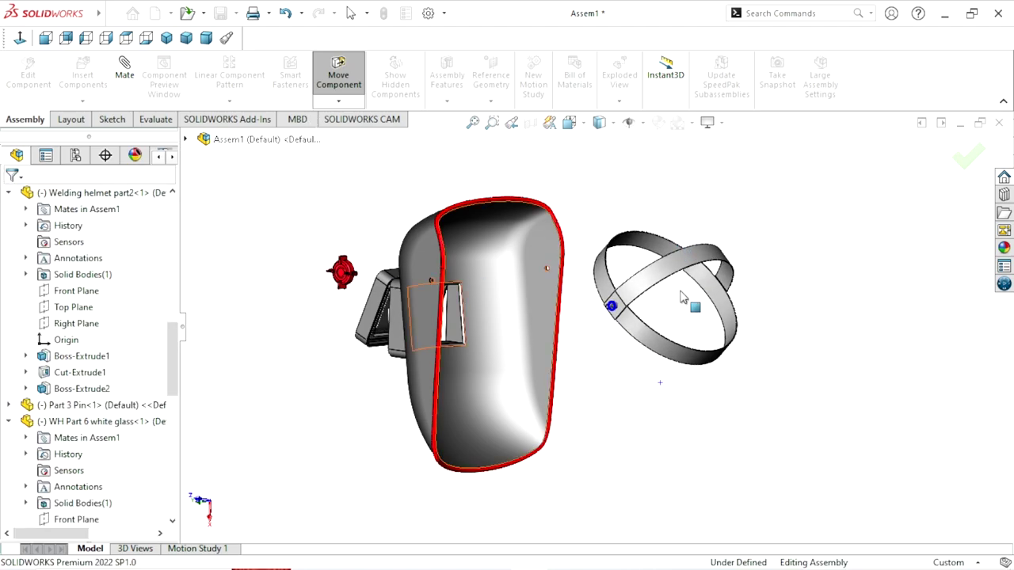
scroll(679, 323, up, 3)
scroll(630, 339, down, 5)
scroll(515, 313, down, 3)
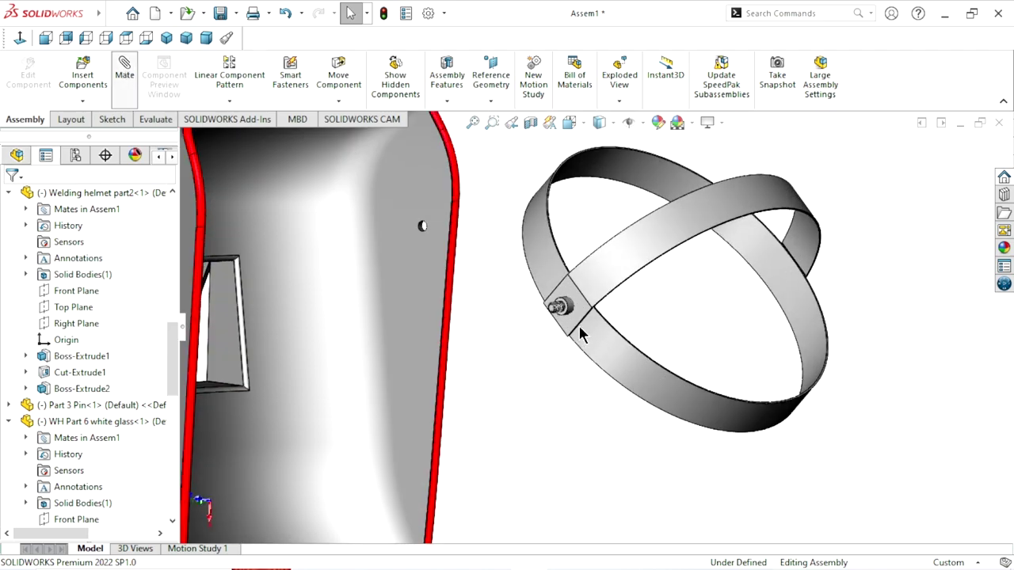
Start a new mate with the head clamp pin's round face selected.
key(m)
scroll(580, 333, down, 3)
scroll(579, 333, down, 2)
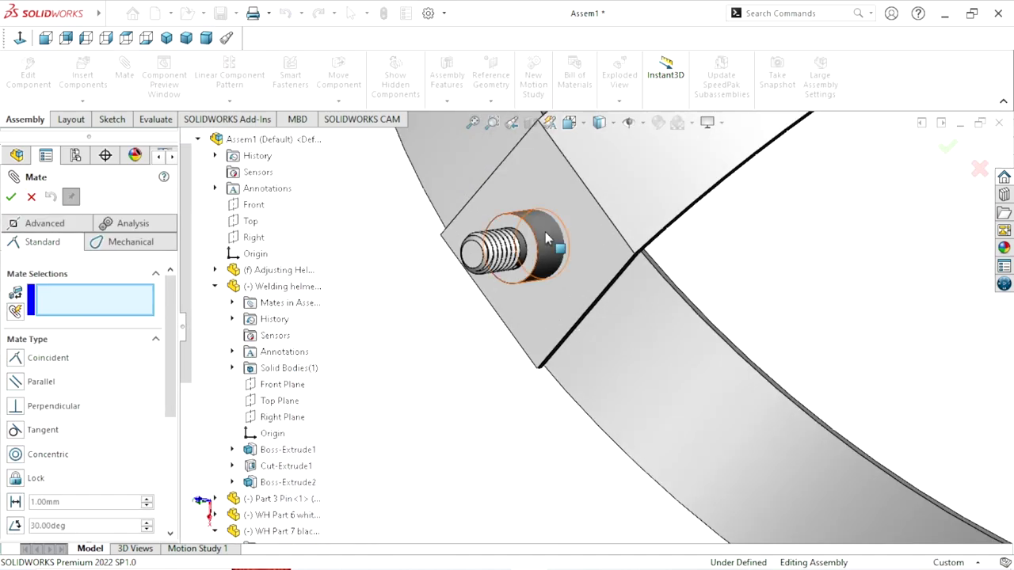
click(545, 239)
Mate the pin concentric with the helmet's 10 mm side hole.
scroll(577, 323, up, 5)
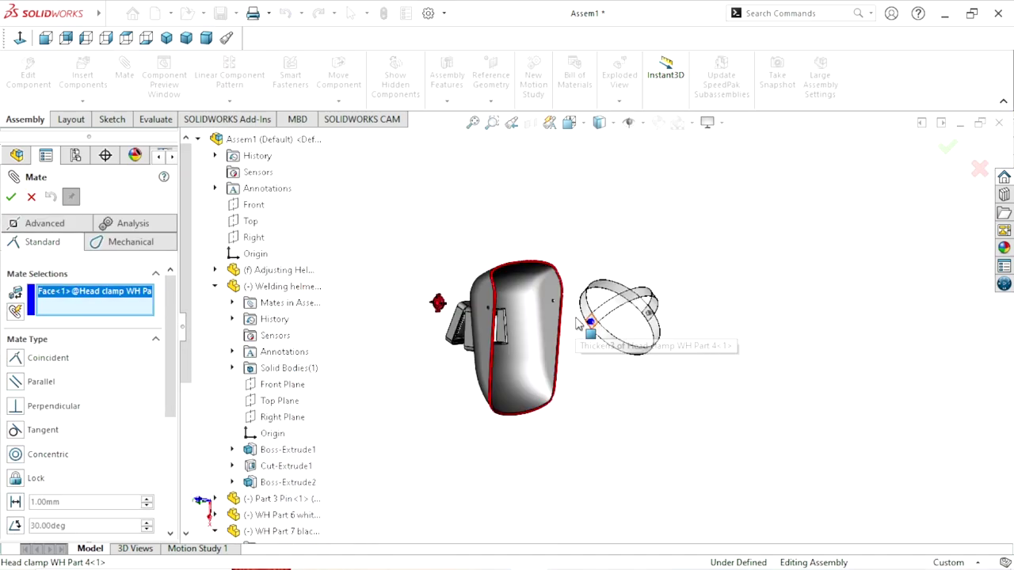
scroll(515, 321, down, 1)
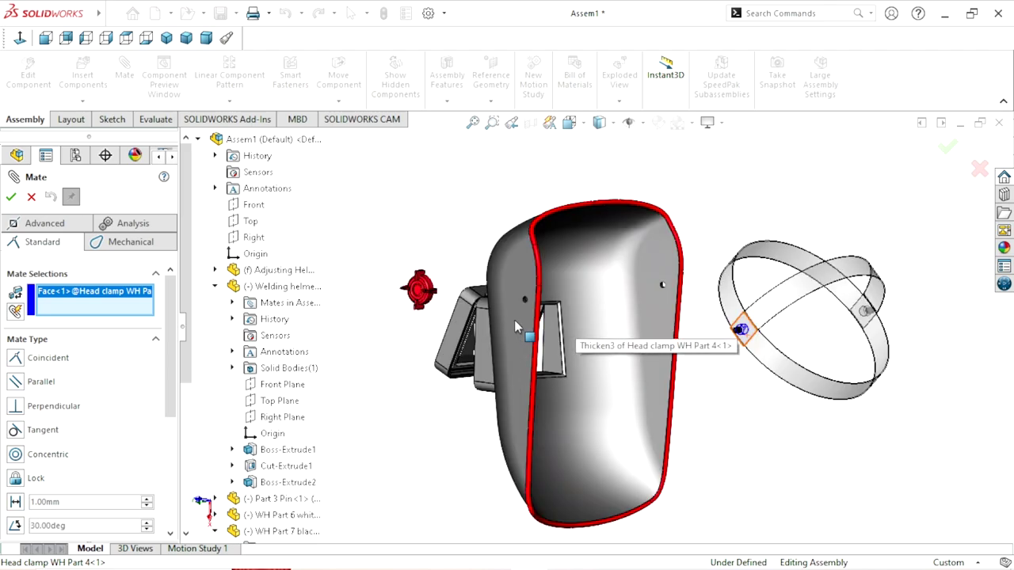
scroll(548, 302, down, 2)
scroll(554, 290, down, 2)
scroll(554, 284, down, 2)
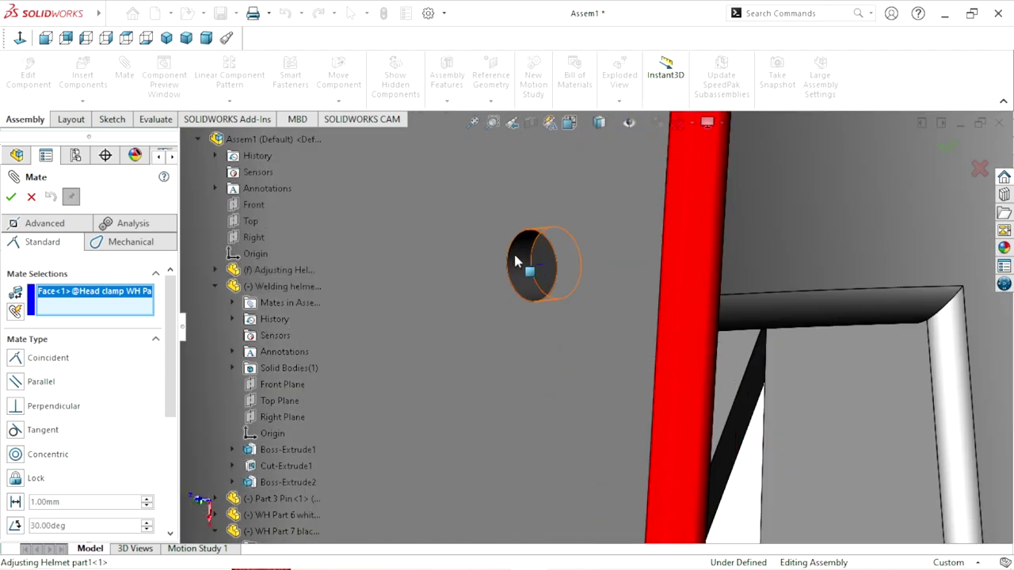
click(524, 271)
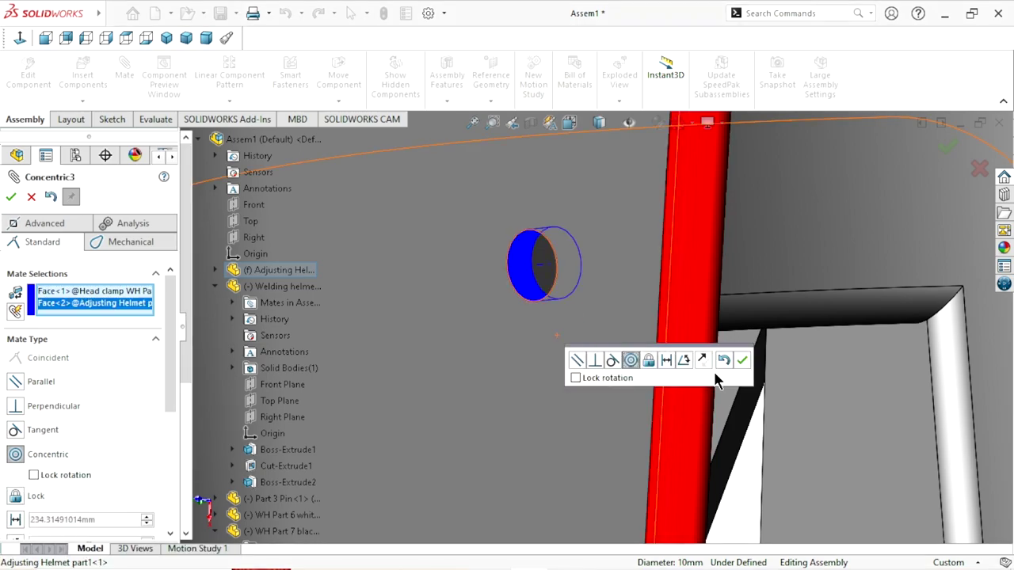
click(745, 363)
scroll(529, 358, up, 5)
scroll(591, 342, up, 3)
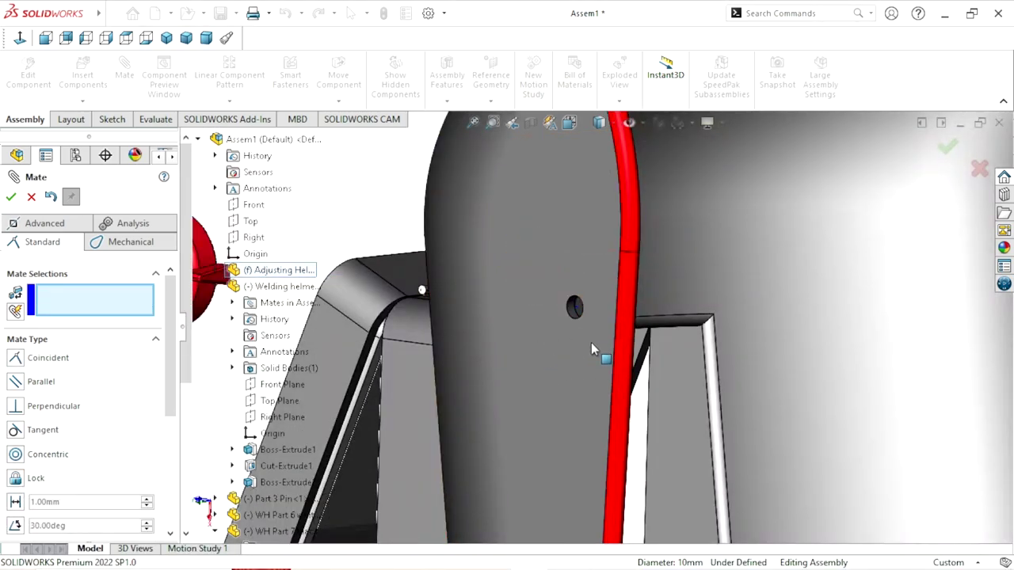
scroll(602, 352, up, 5)
scroll(697, 351, down, 2)
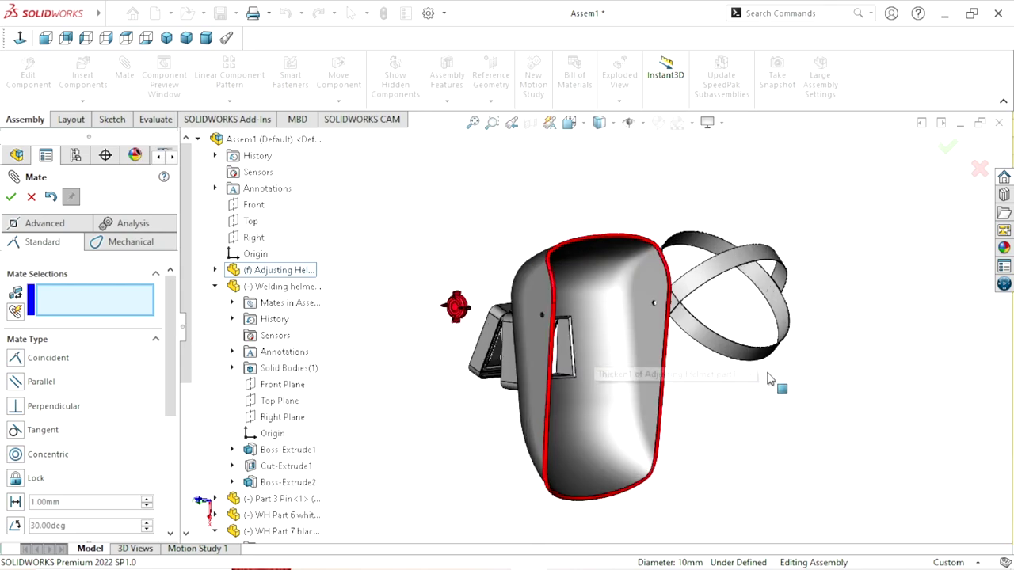
Mate Adjusting Helmet's Top Plane coincident with Head clamp's Right Plane, then close Mate.
click(215, 287)
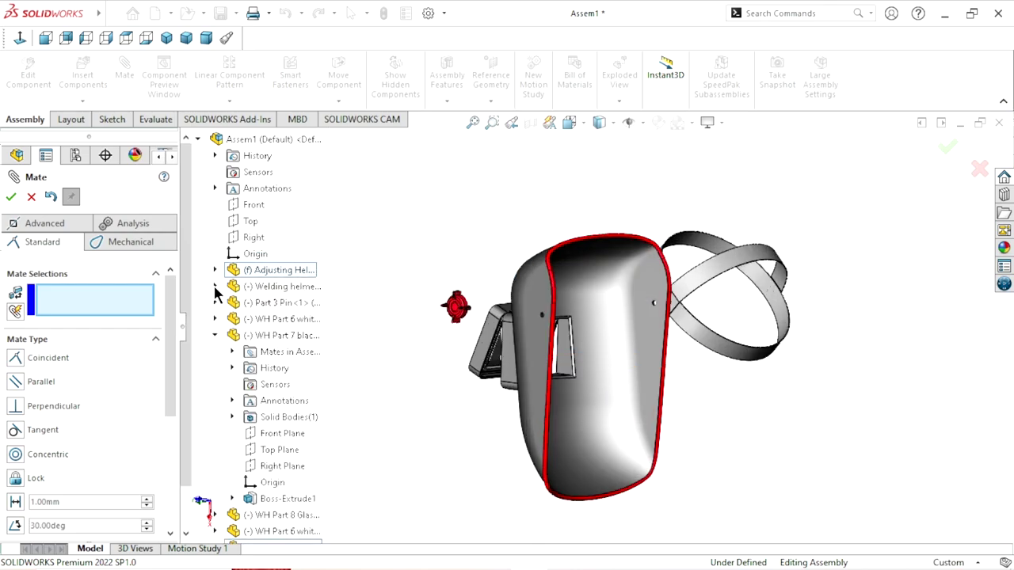
click(216, 336)
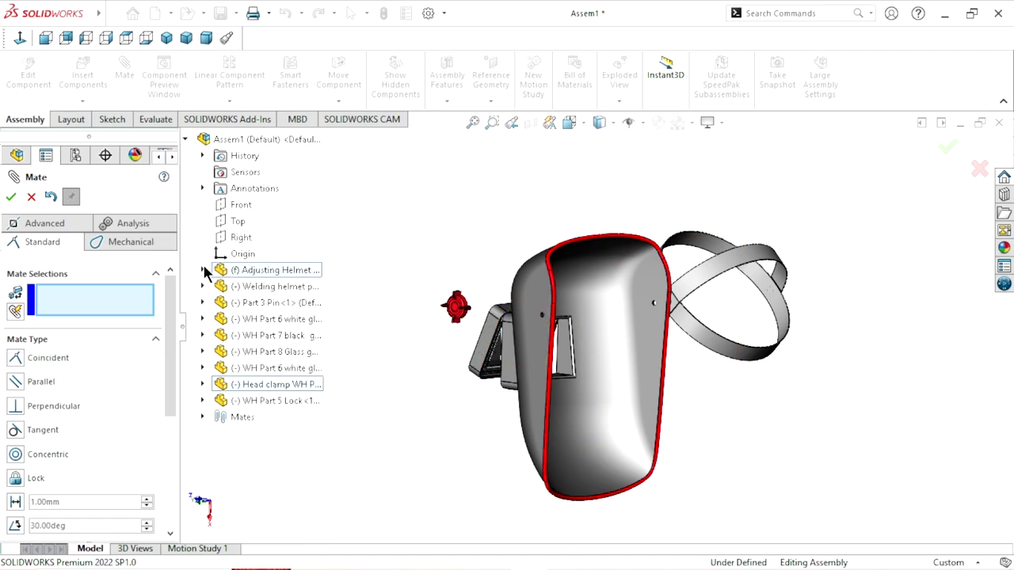
click(203, 269)
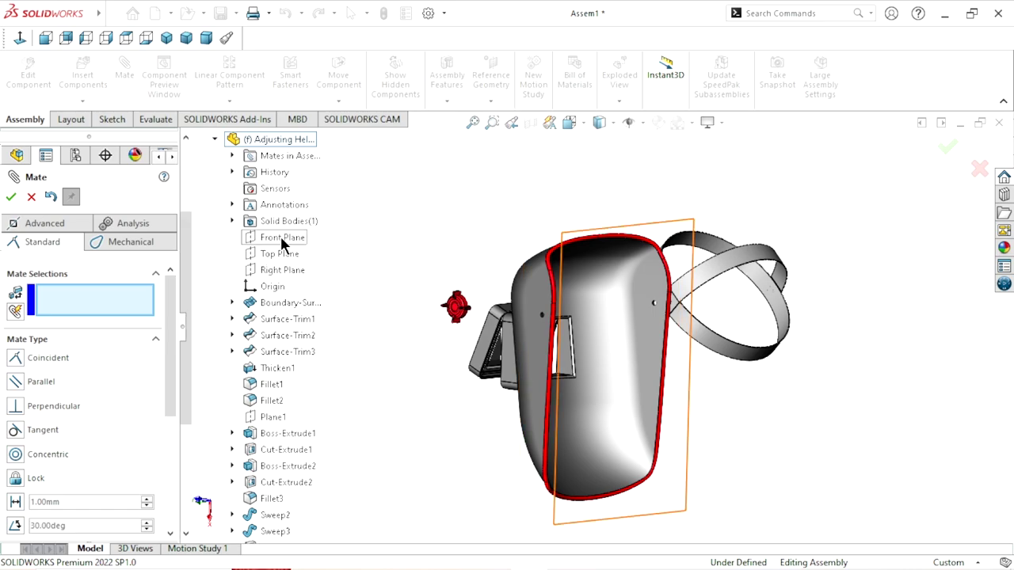
mouse_move(795, 330)
middle_down()
mouse_move(742, 392)
mouse_move(591, 379)
middle_up()
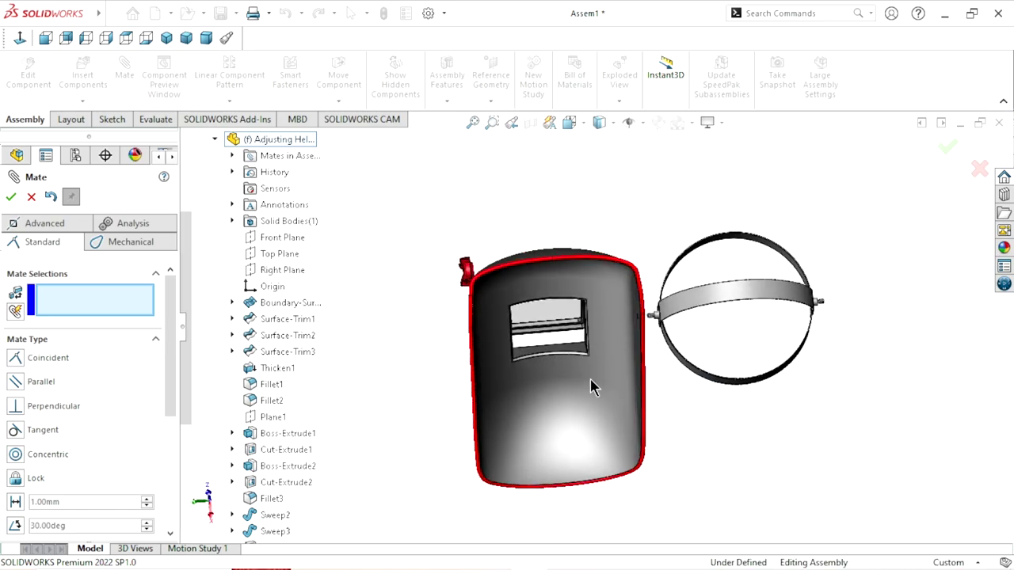
click(268, 260)
scroll(272, 443, down, 4)
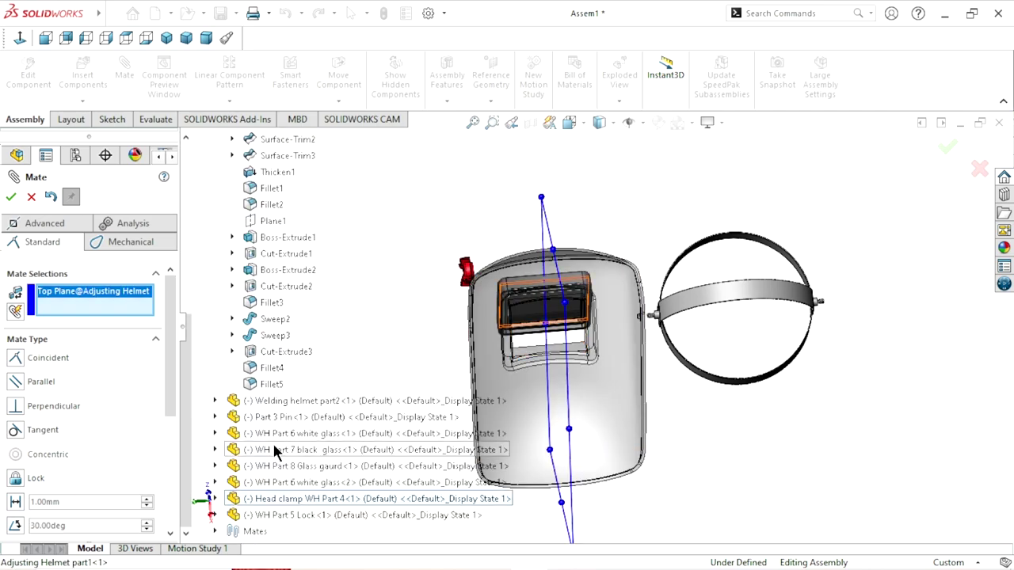
click(215, 499)
scroll(283, 370, down, 1)
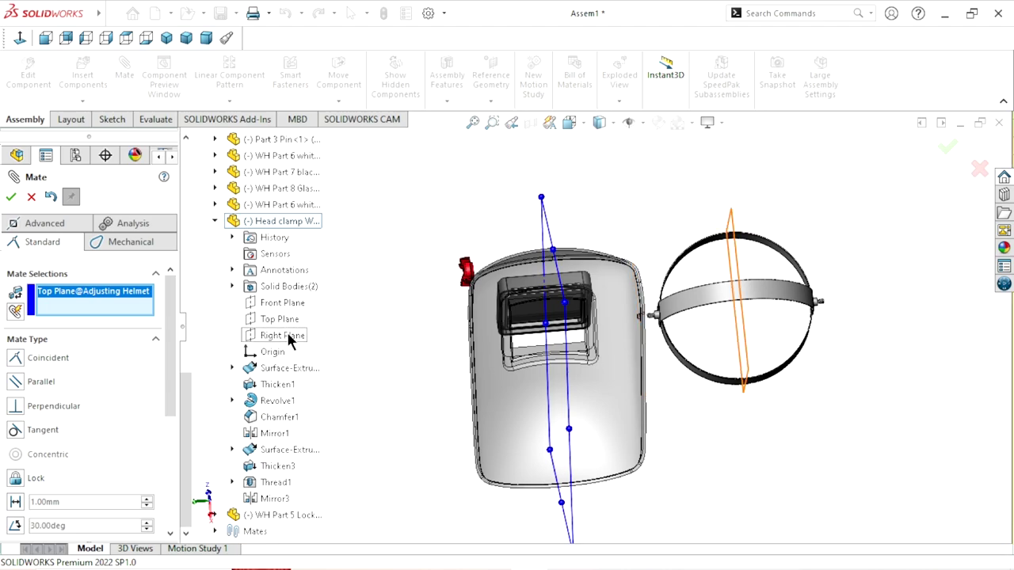
click(288, 335)
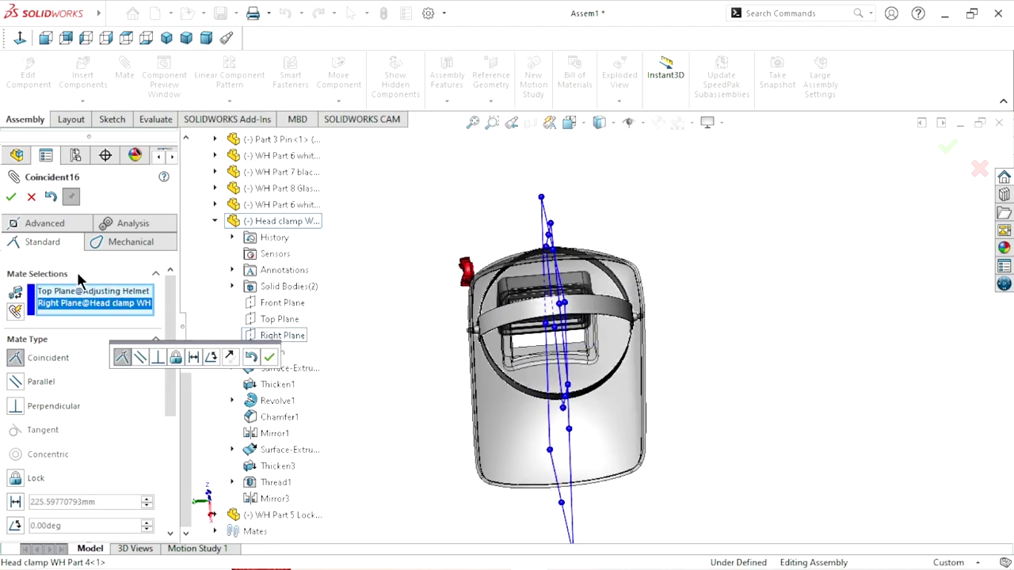
click(12, 197)
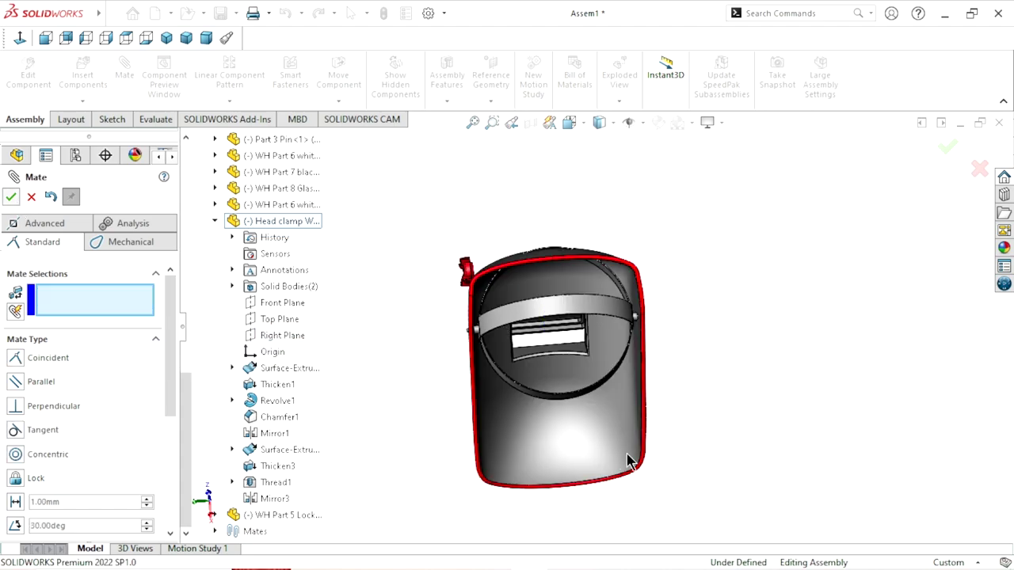
key(Escape)
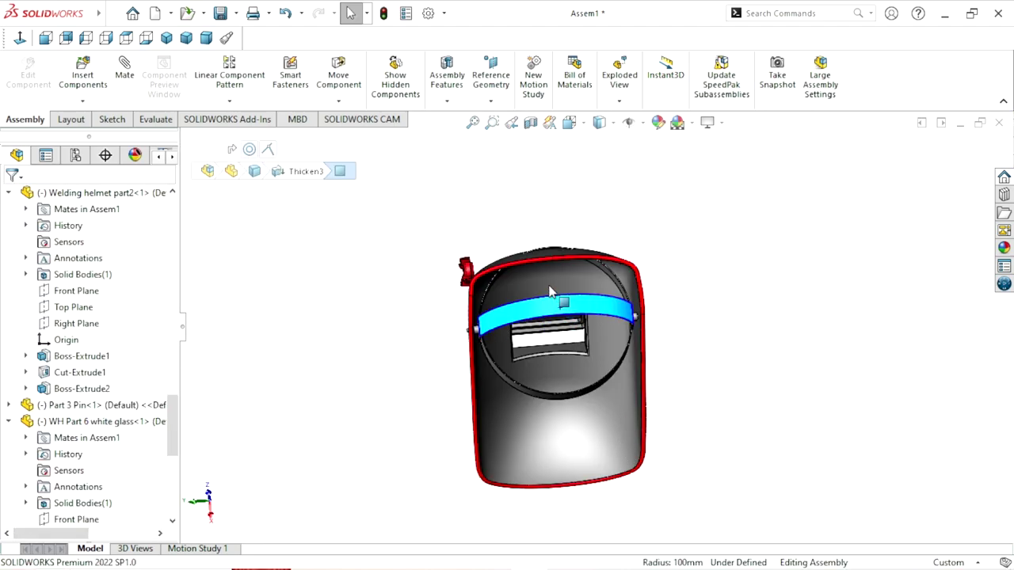
Drag the head clamp band to swing it lower inside the helmet.
drag(552, 291, 796, 341)
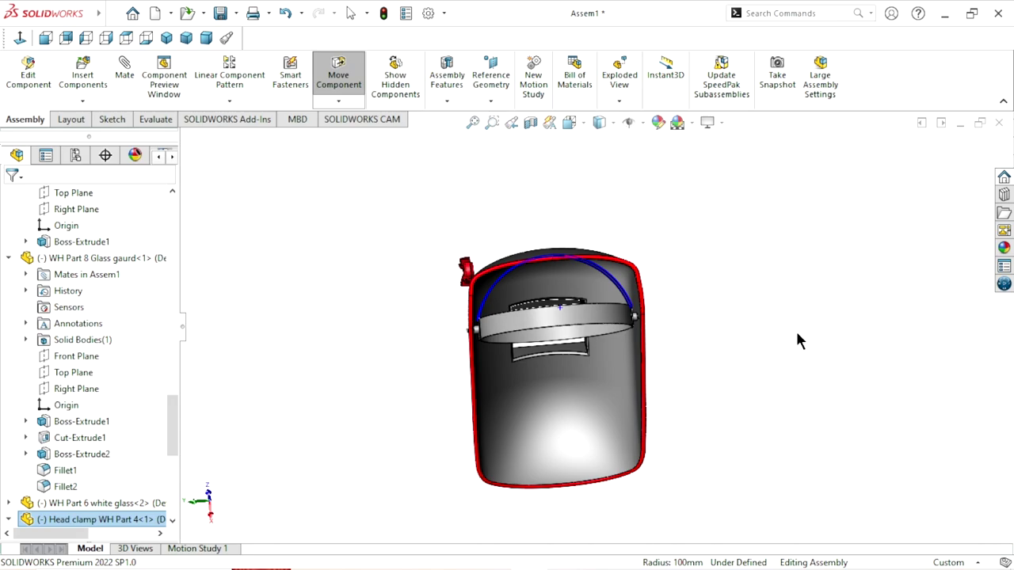
scroll(594, 331, up, 2)
scroll(586, 317, up, 2)
scroll(580, 290, up, 2)
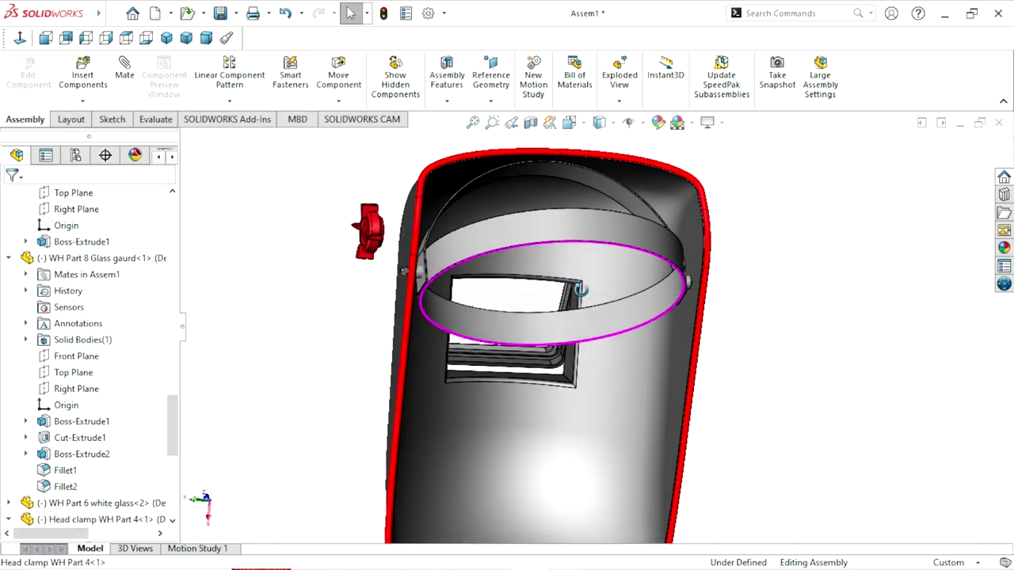
middle_drag(580, 290, 584, 290)
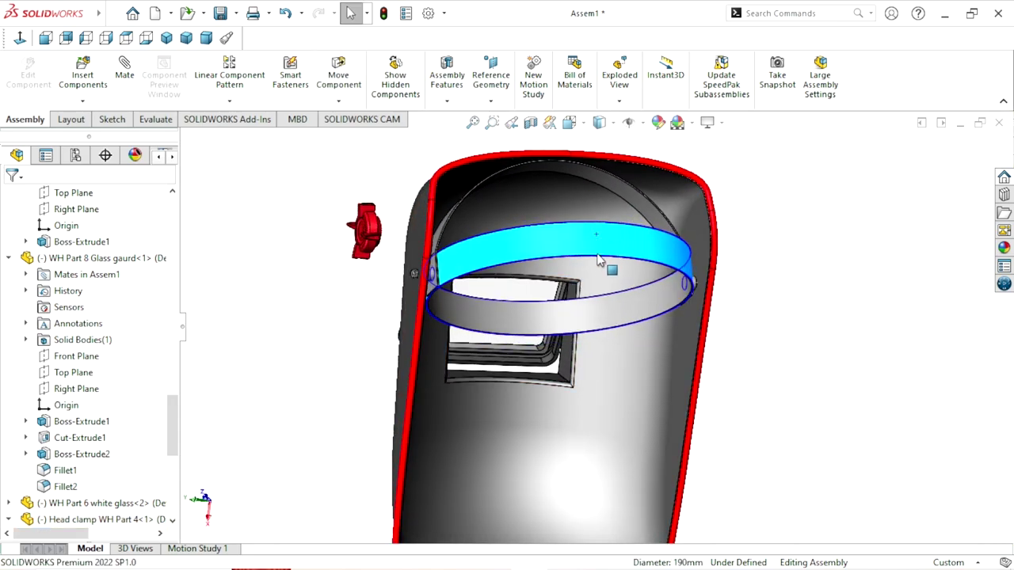
drag(600, 261, 607, 317)
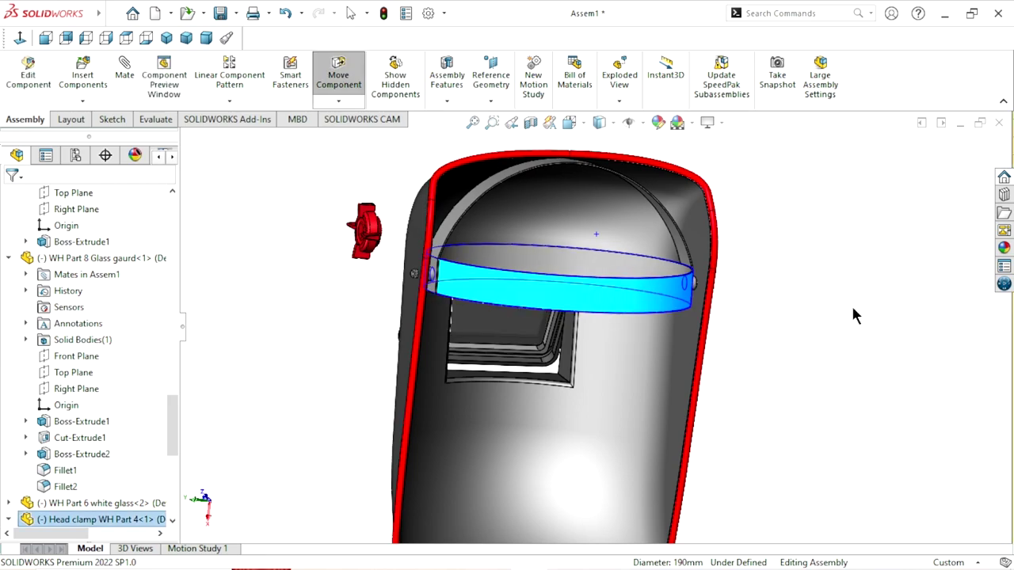
key(Escape)
scroll(664, 335, down, 3)
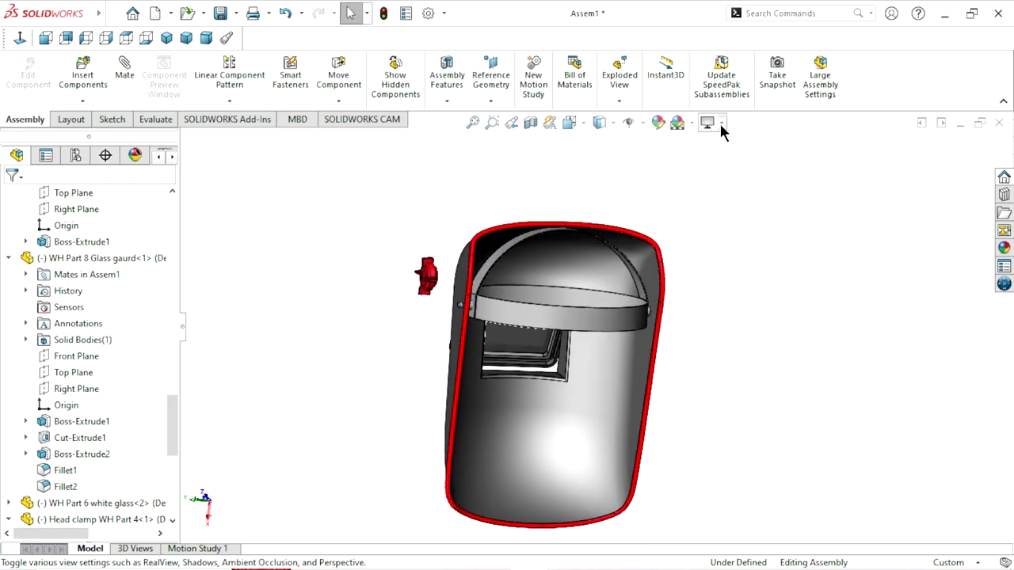
Turn on RealView Graphics and rotate the view toward the helmet front.
click(721, 125)
click(722, 144)
mouse_move(671, 347)
middle_down()
mouse_move(671, 366)
mouse_move(718, 321)
middle_up()
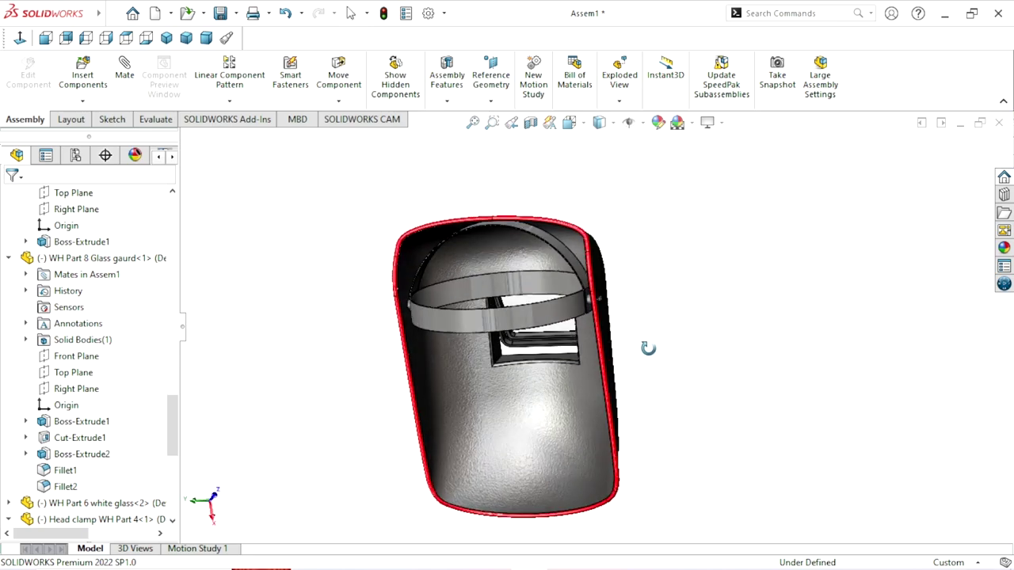
scroll(614, 331, up, 3)
scroll(614, 332, down, 5)
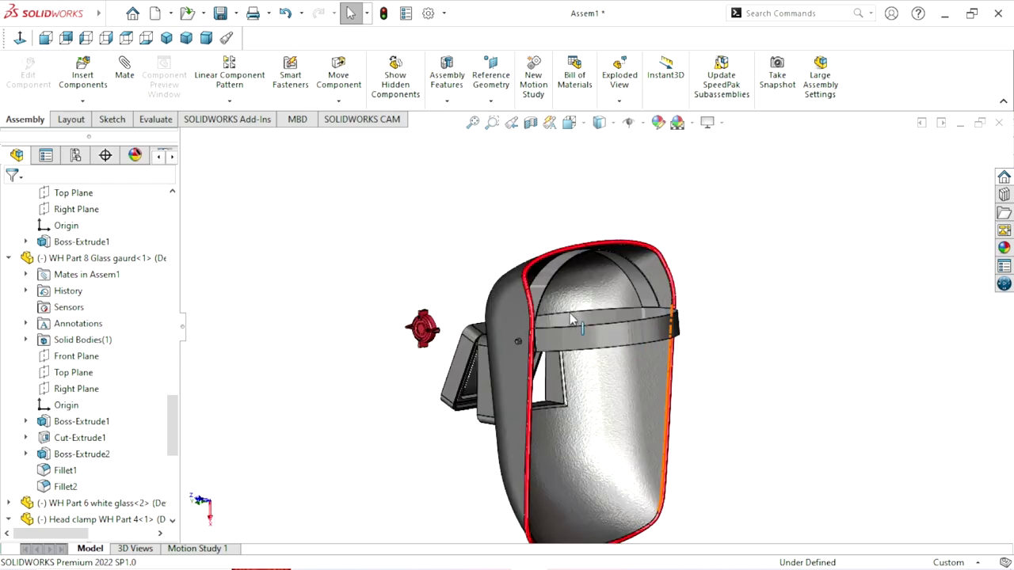
scroll(630, 331, down, 3)
Tilt the head clamp band further down and orbit to a new angle.
mouse_move(687, 353)
mouse_down()
mouse_move(683, 404)
mouse_move(674, 354)
mouse_move(690, 420)
mouse_move(680, 410)
mouse_move(679, 391)
mouse_move(716, 428)
mouse_up()
key(Escape)
mouse_move(716, 427)
middle_down()
mouse_move(590, 331)
mouse_move(473, 351)
mouse_move(532, 331)
middle_up()
scroll(591, 330, down, 3)
scroll(473, 351, down, 2)
scroll(533, 331, down, 2)
scroll(533, 332, down, 3)
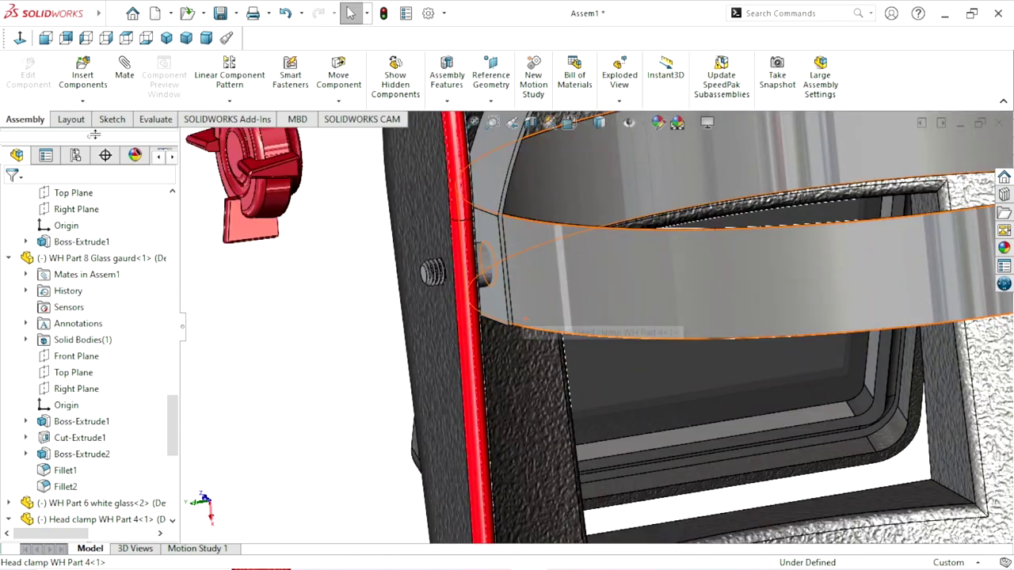
Start a mate between the head clamp's pivot face and the red lock knob's bore face.
click(556, 319)
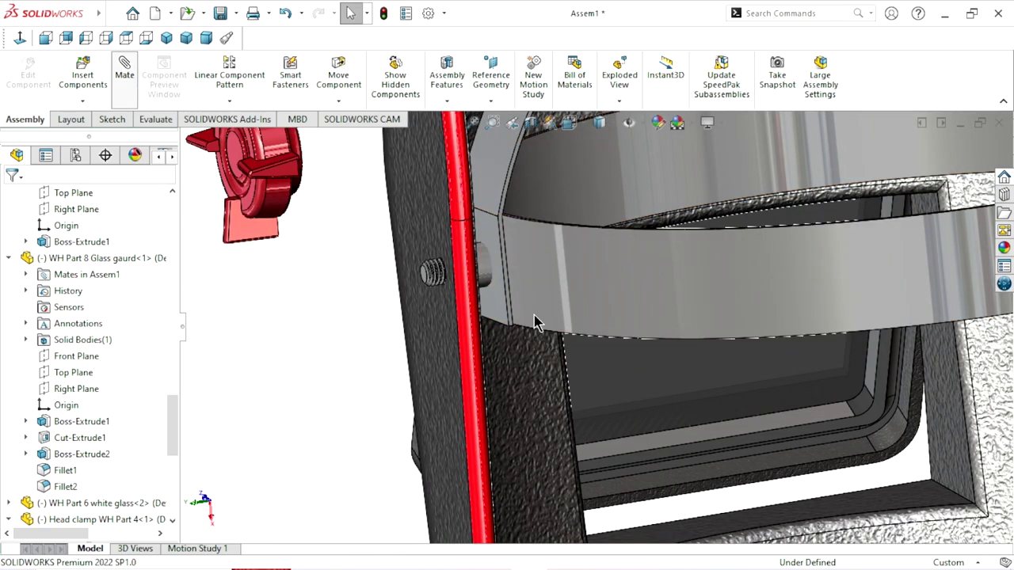
key(m)
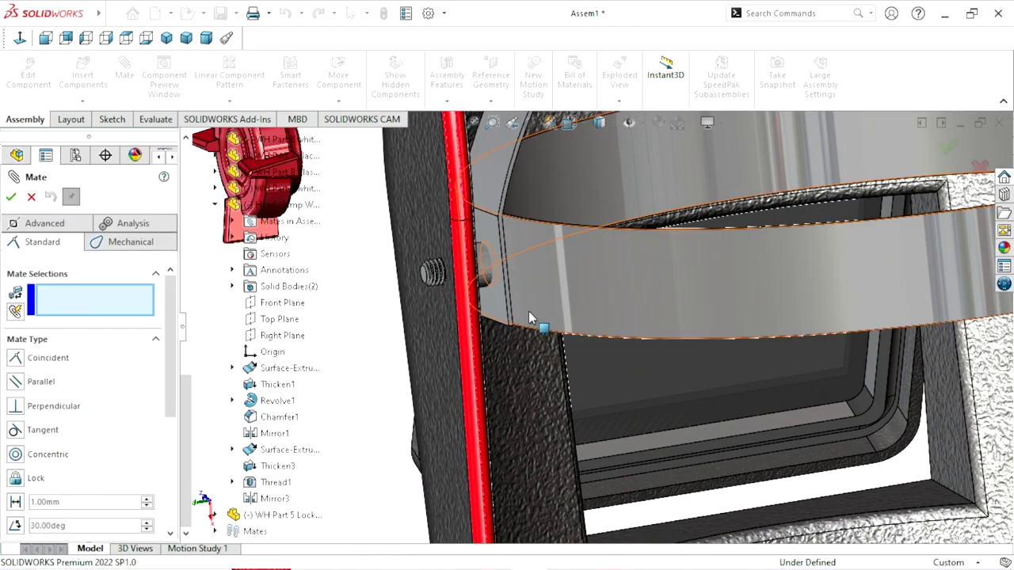
scroll(528, 311, down, 3)
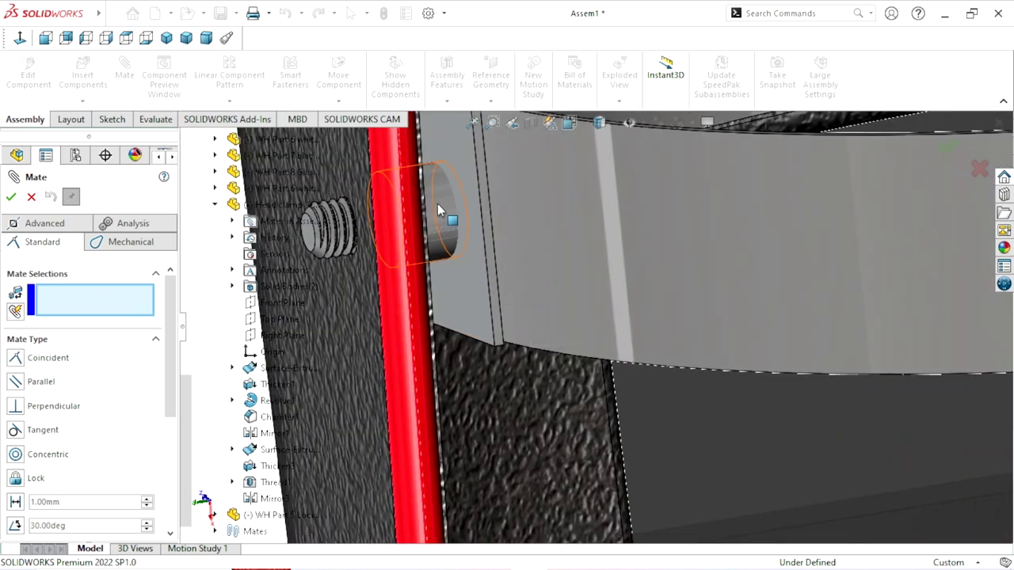
click(551, 298)
scroll(543, 301, up, 5)
scroll(457, 268, down, 2)
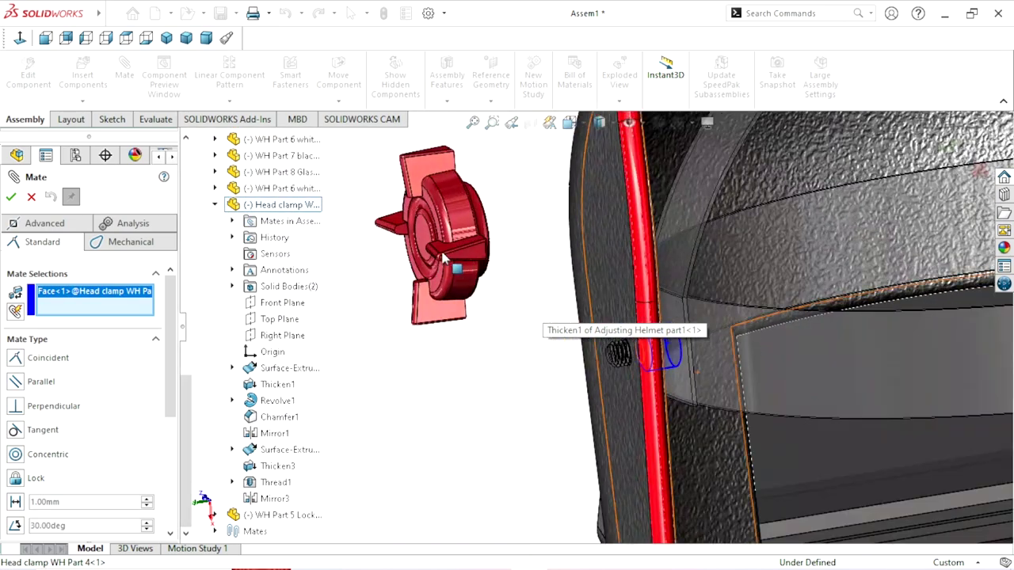
click(457, 200)
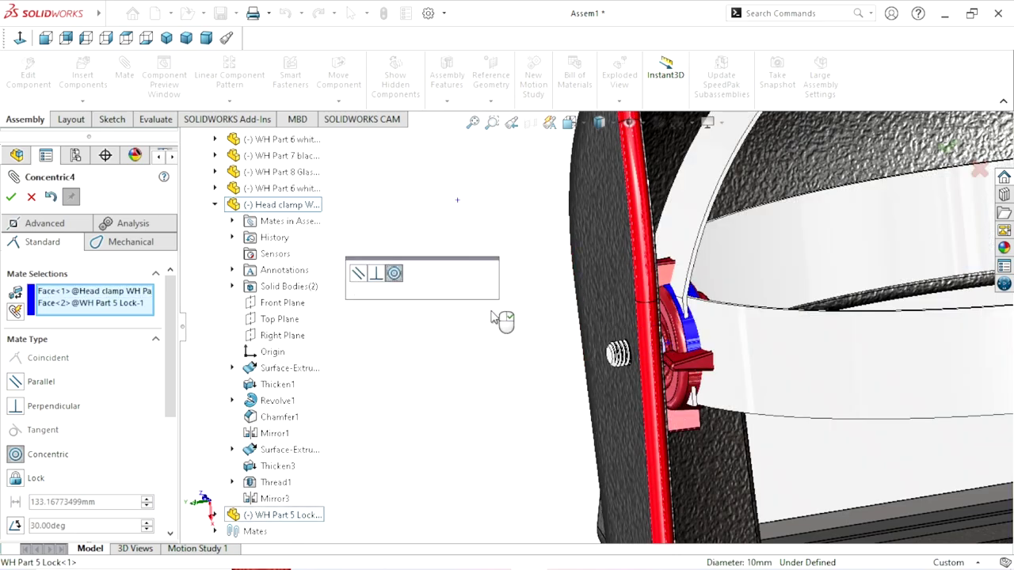
Accept the Concentric mate, pull the knob clear, and list the mechanical mate types.
click(488, 272)
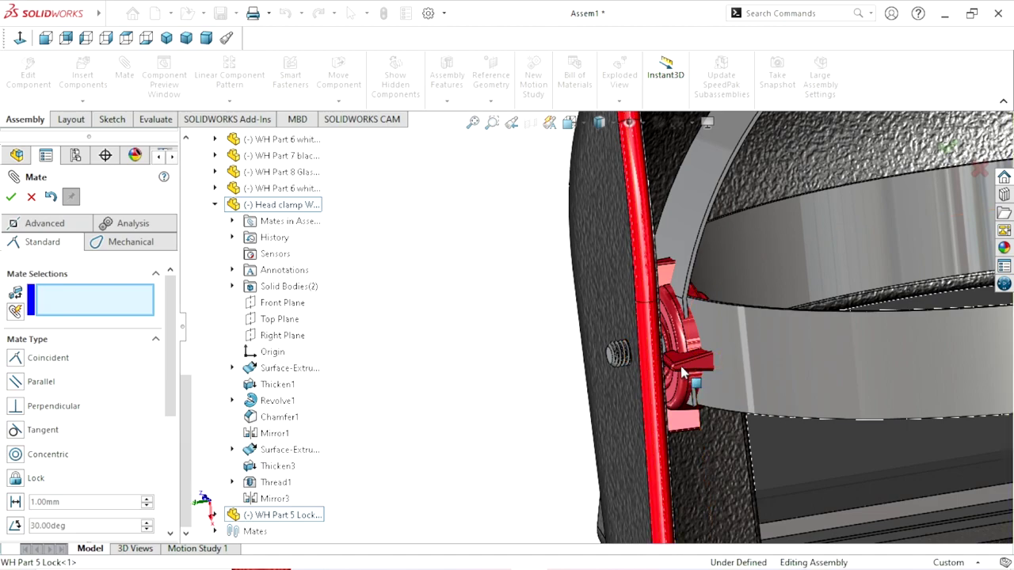
drag(683, 367, 471, 420)
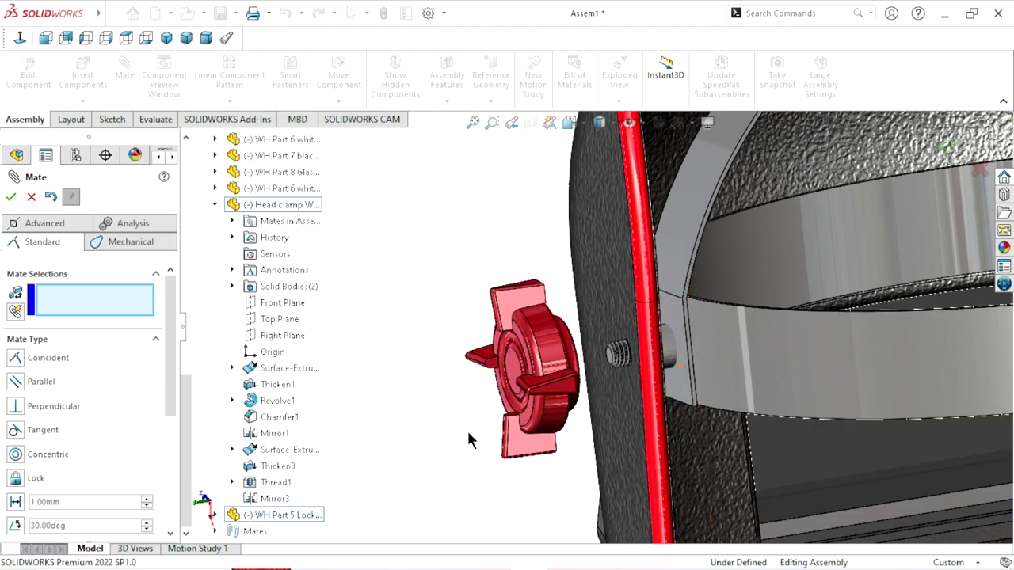
click(124, 238)
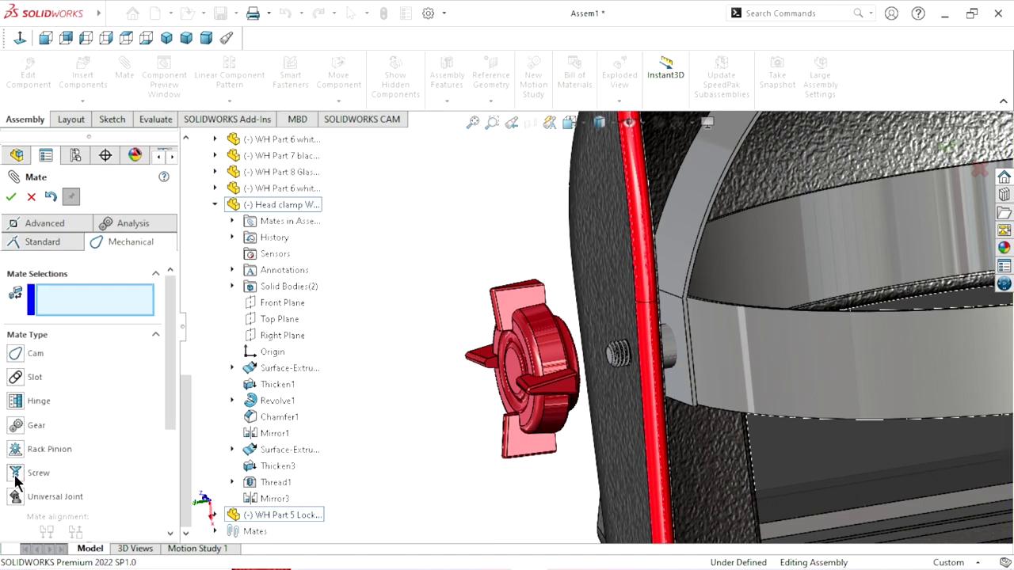
Choose the Screw mate type and select the head clamp's threaded stud face.
click(16, 473)
scroll(631, 362, down, 5)
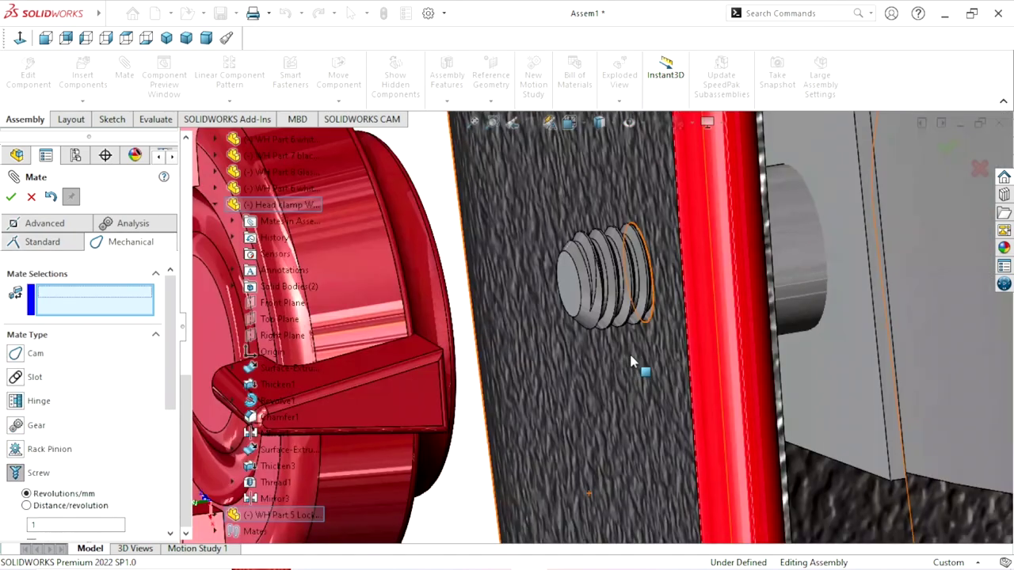
scroll(620, 252, down, 3)
scroll(595, 281, up, 2)
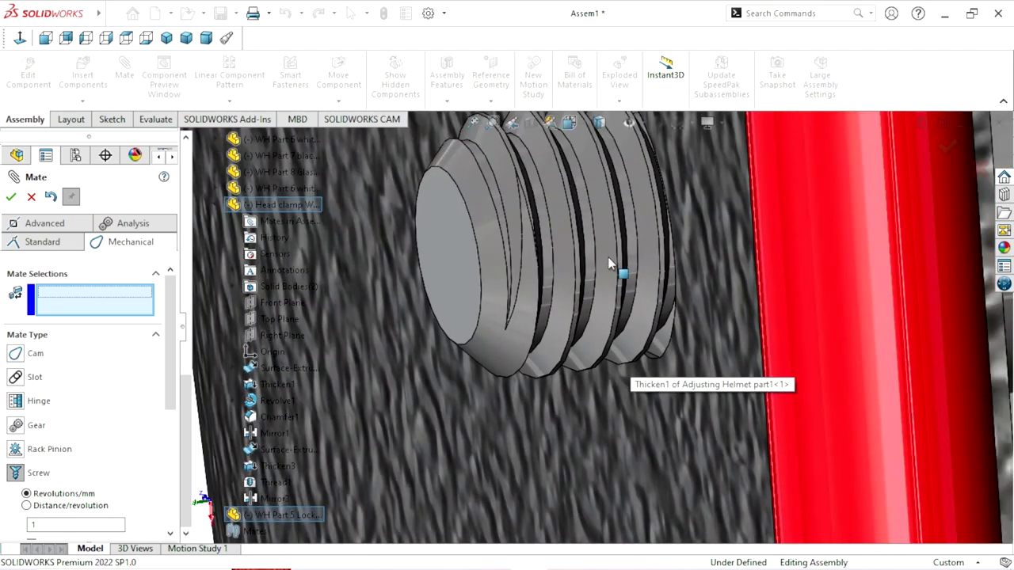
scroll(609, 258, down, 2)
scroll(567, 259, down, 1)
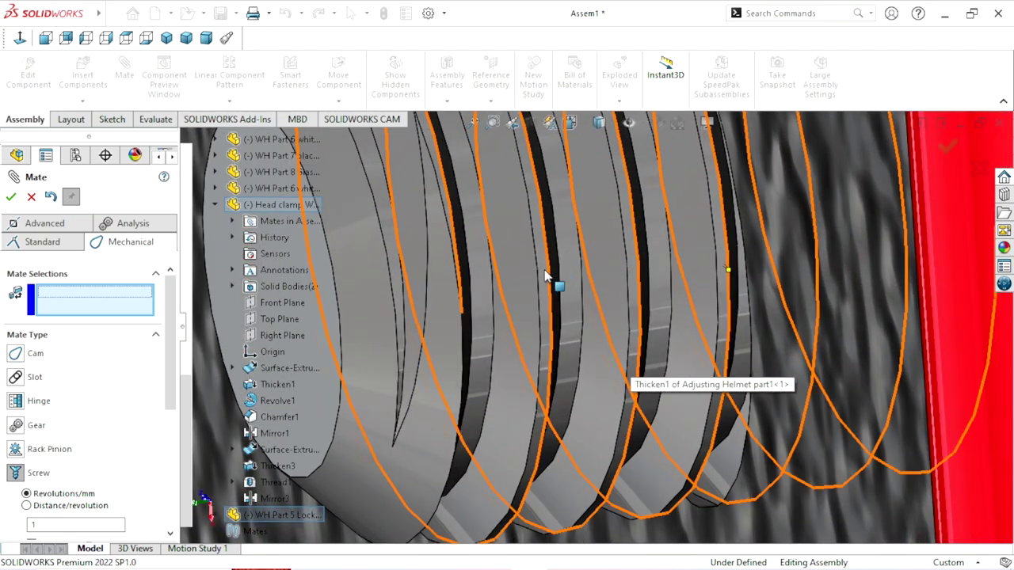
click(547, 276)
scroll(516, 325, up, 3)
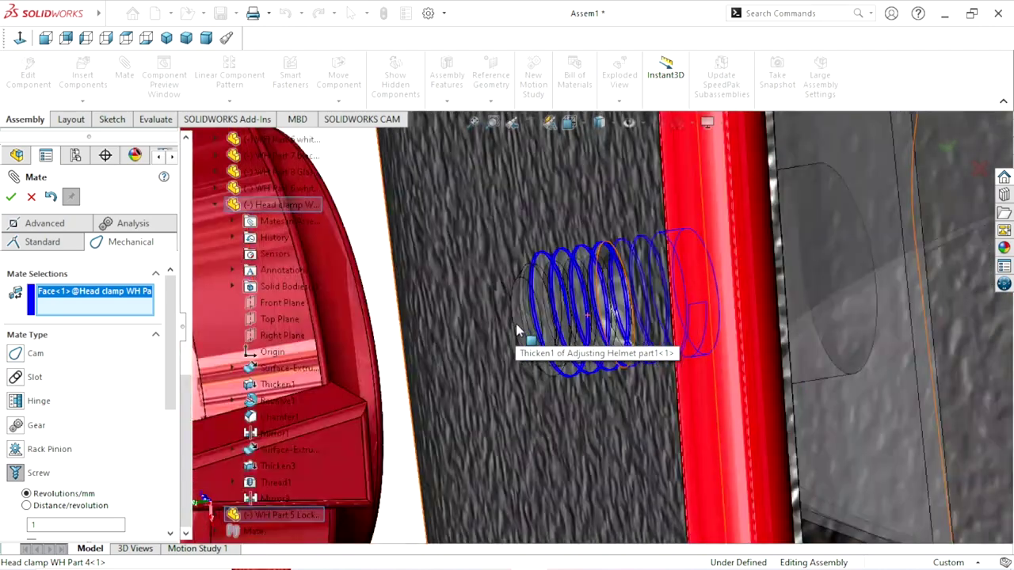
scroll(527, 357, up, 2)
Pick the lock knob's hole face as the second face and confirm the 1 rev/mm screw mate.
mouse_move(534, 385)
middle_down()
mouse_move(489, 363)
mouse_move(389, 400)
middle_up()
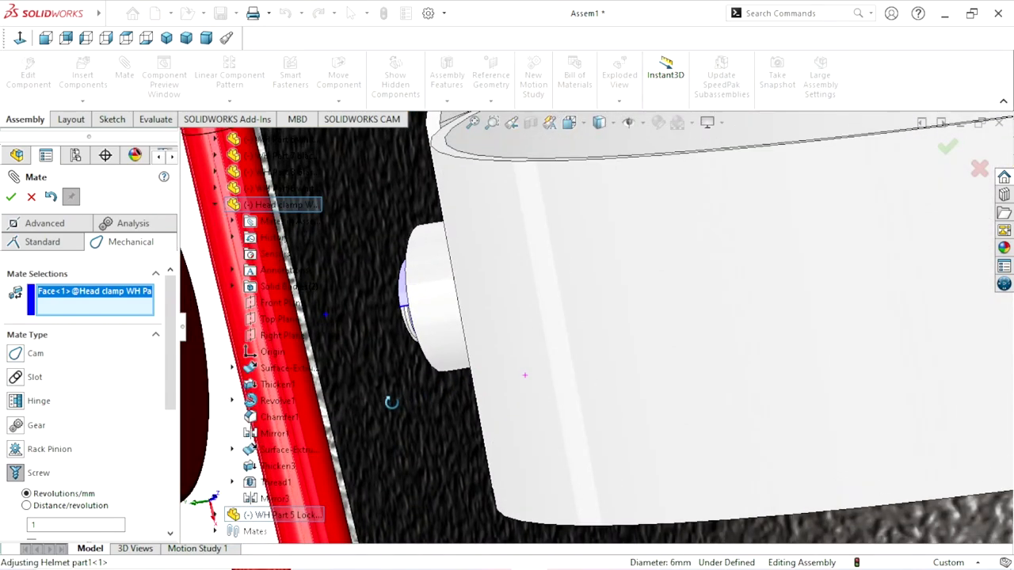
scroll(473, 381, up, 3)
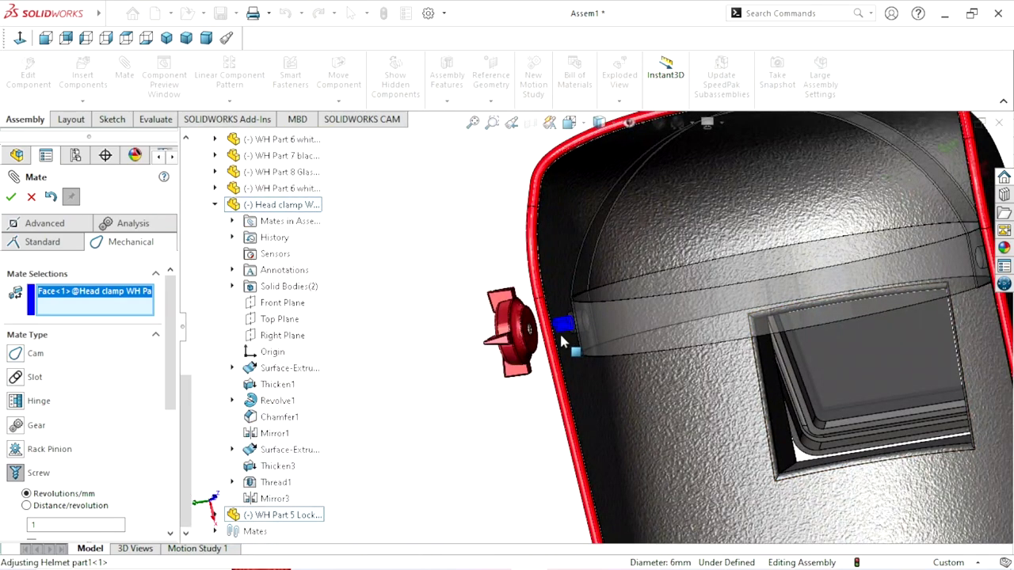
scroll(561, 342, down, 3)
scroll(432, 304, down, 3)
scroll(364, 305, down, 3)
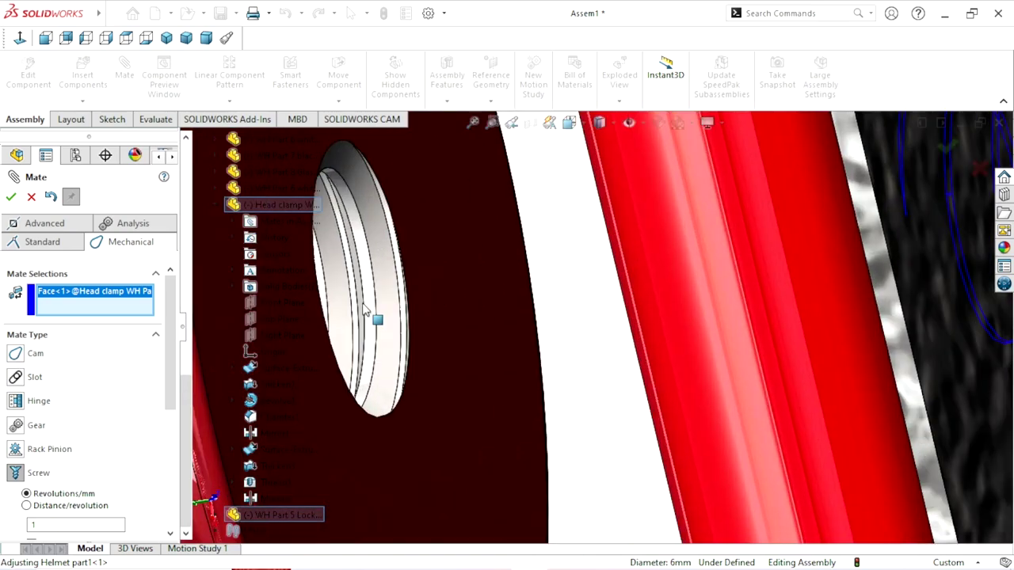
scroll(363, 316, down, 3)
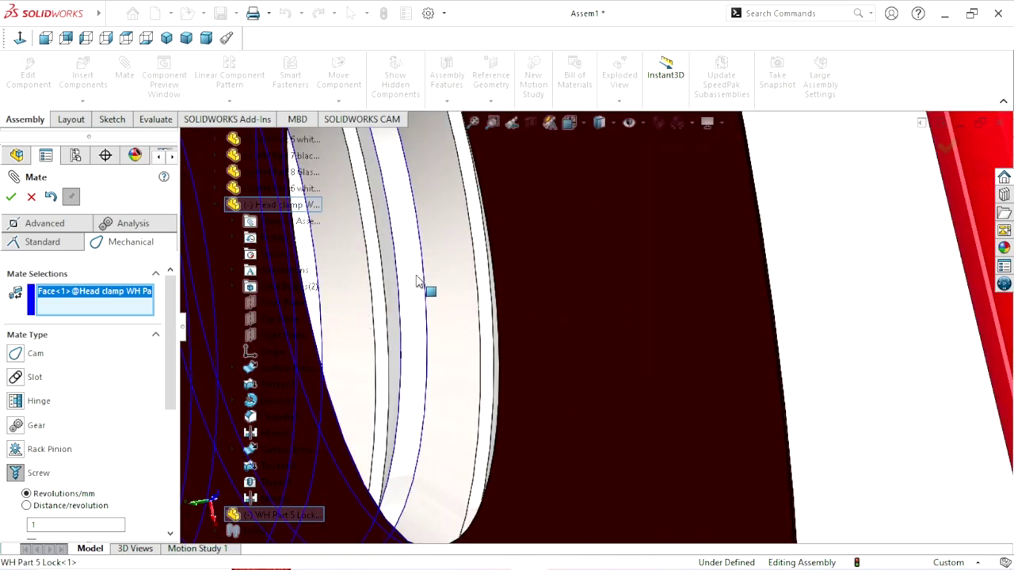
click(491, 333)
scroll(499, 333, up, 3)
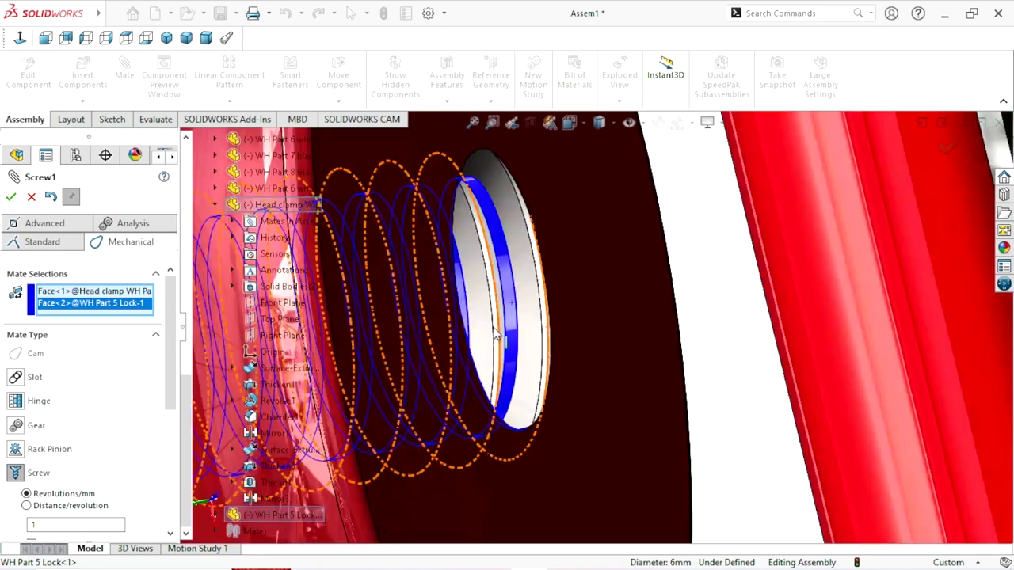
scroll(741, 335, up, 3)
scroll(737, 340, up, 2)
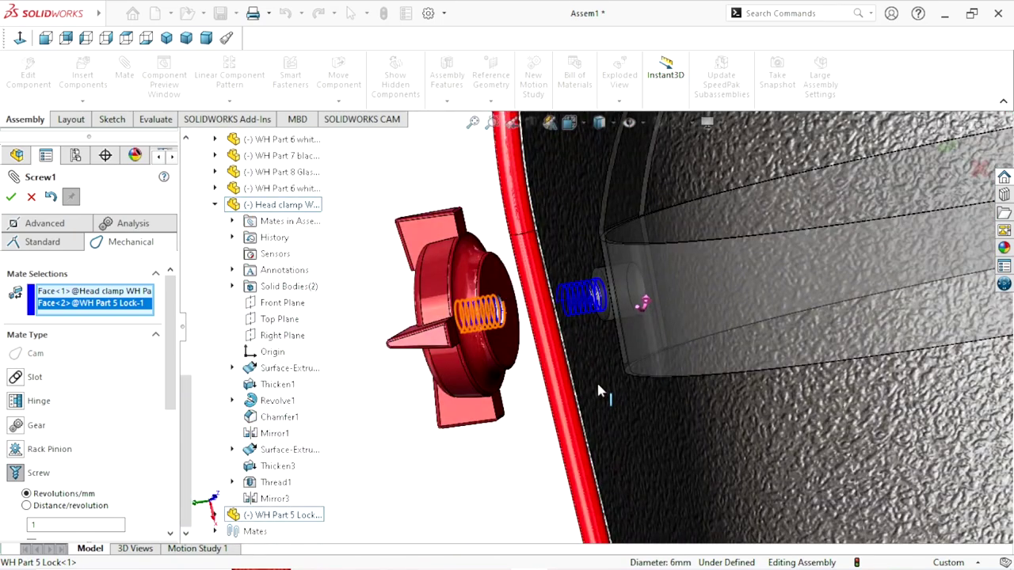
mouse_move(611, 391)
middle_down()
mouse_move(662, 394)
mouse_move(589, 385)
middle_up()
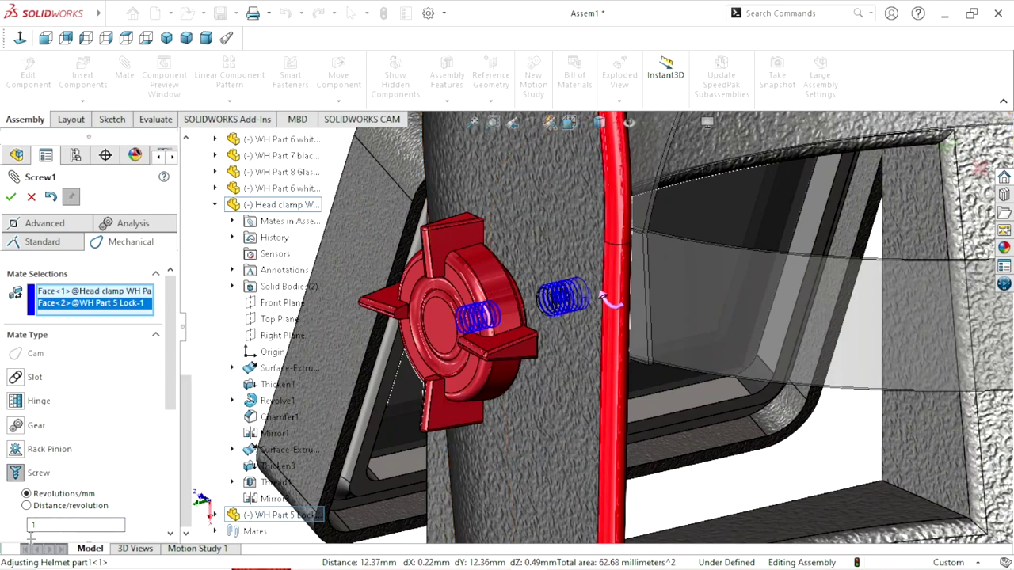
click(11, 196)
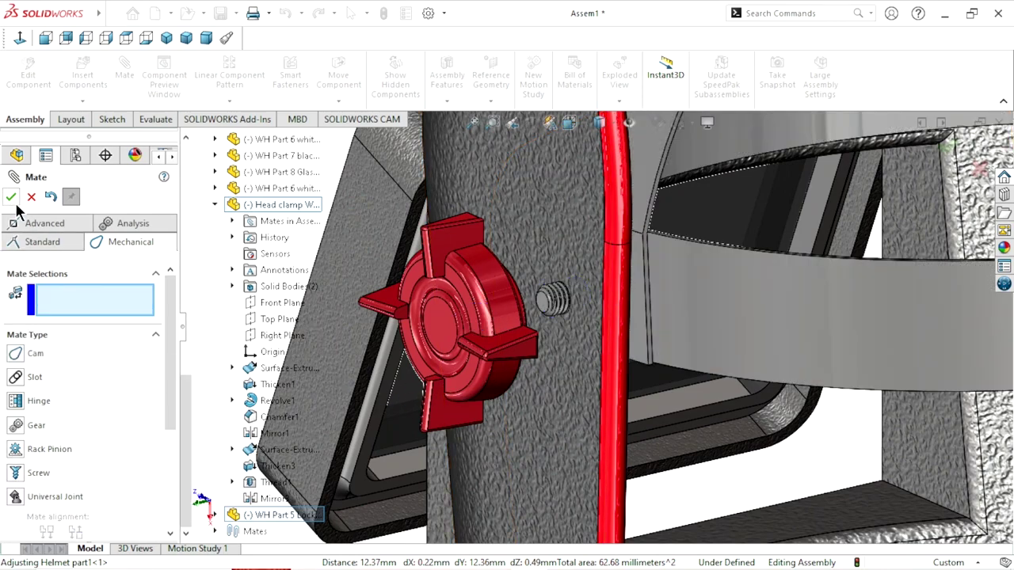
Browse the Standard and Advanced mate types, try Distance, then return to Standard mates.
click(61, 238)
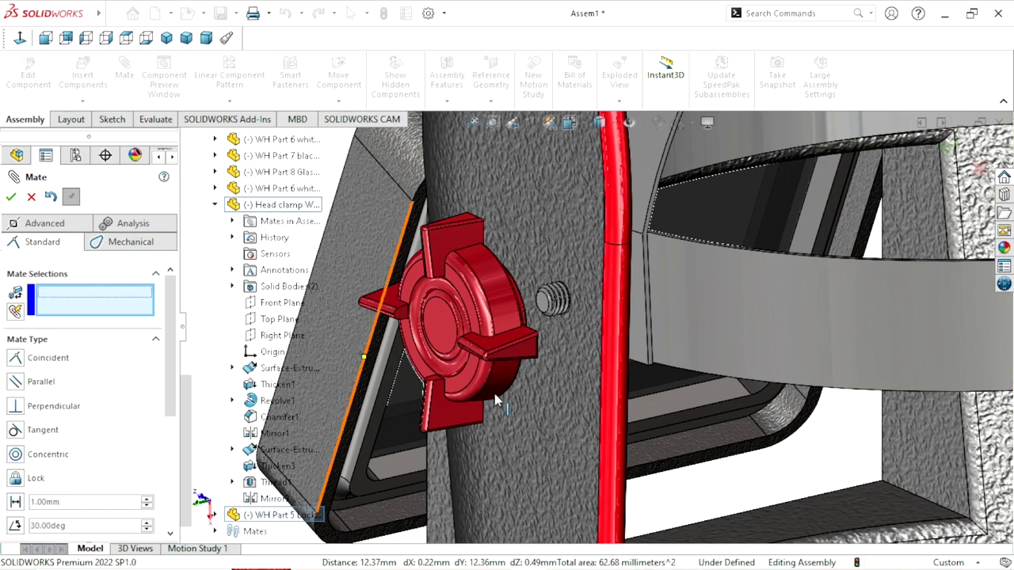
click(32, 225)
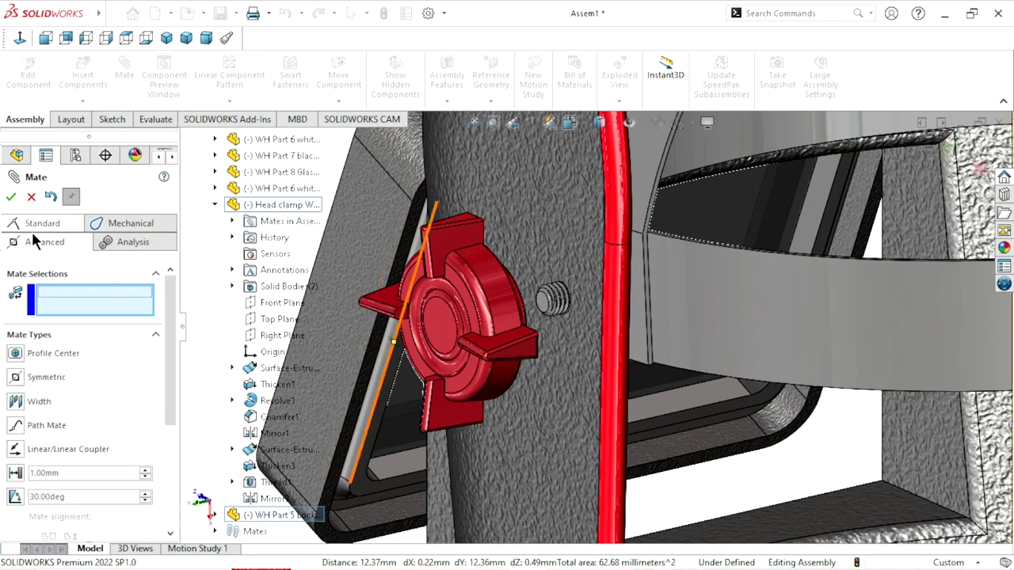
click(18, 474)
scroll(559, 366, up, 5)
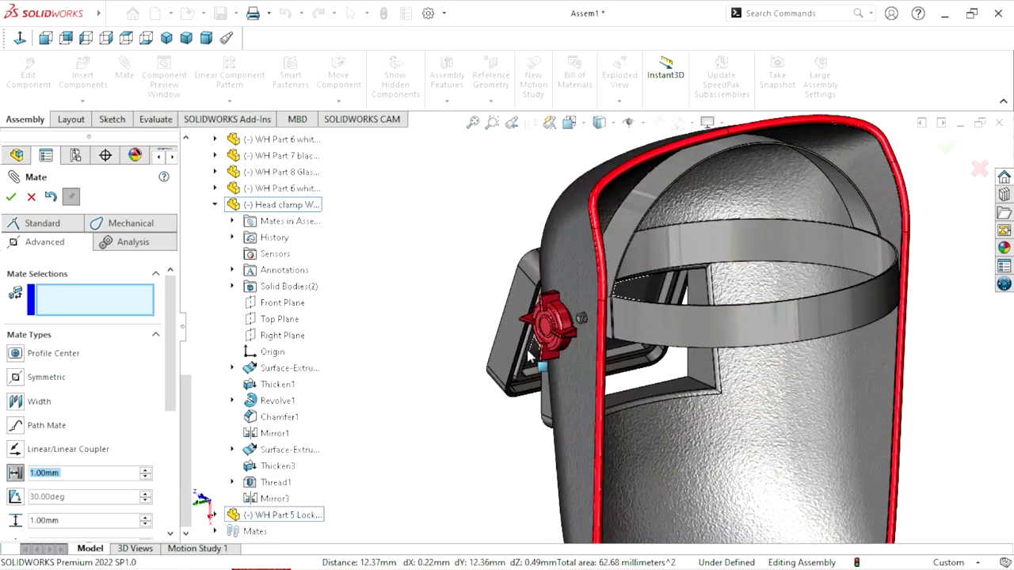
mouse_move(615, 387)
middle_down()
mouse_move(644, 434)
mouse_move(665, 412)
middle_up()
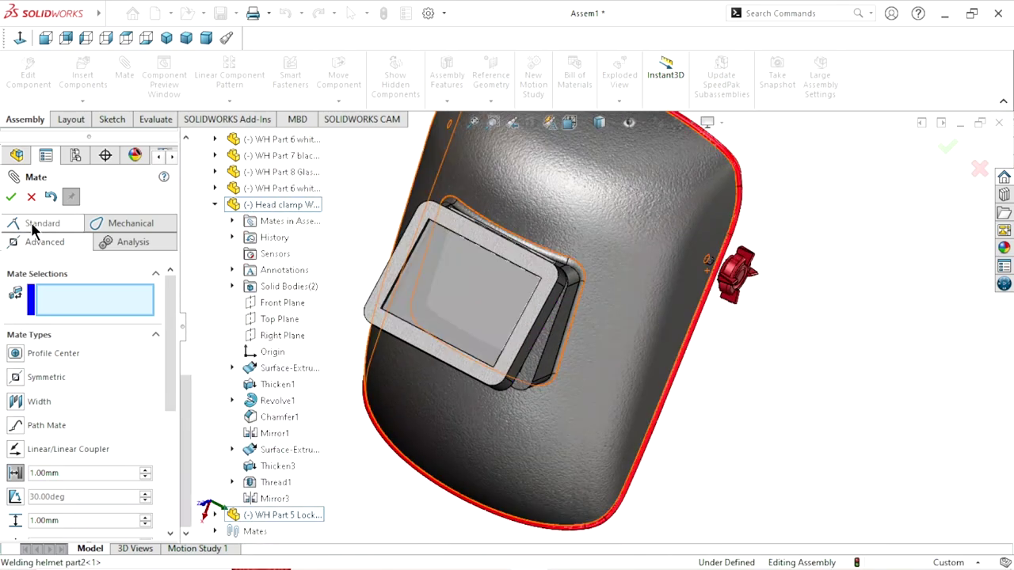
click(31, 222)
scroll(737, 293, down, 3)
scroll(678, 256, down, 3)
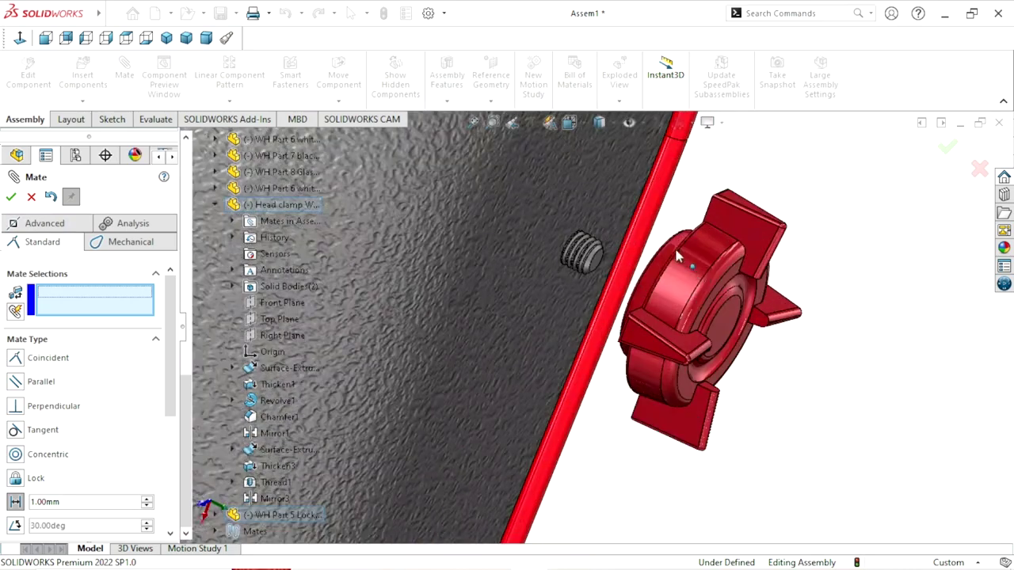
scroll(639, 273, down, 3)
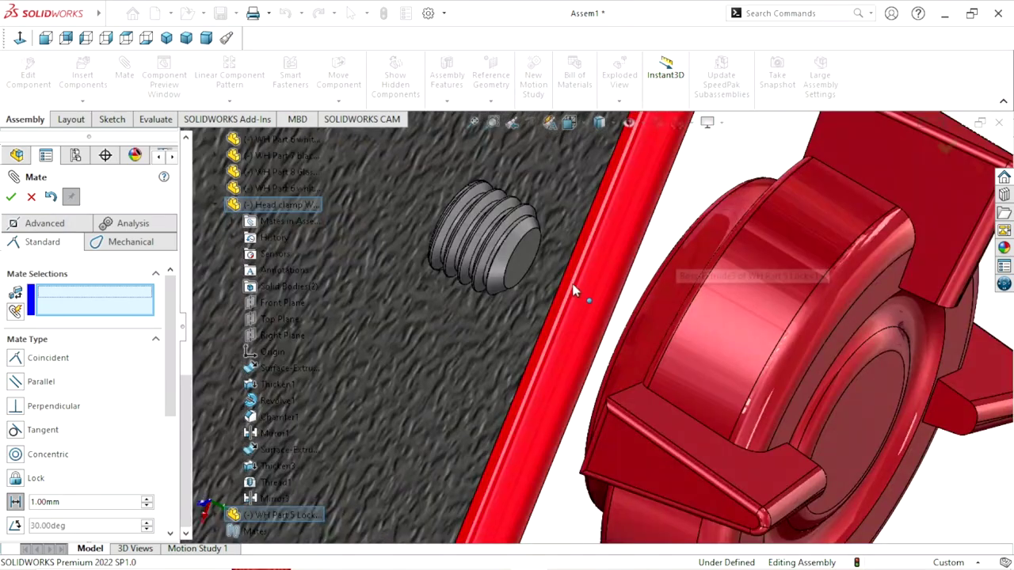
Select the stud's end face and the lock knob's round face for a distance mate.
click(528, 272)
scroll(643, 318, up, 3)
middle_drag(646, 316, 558, 314)
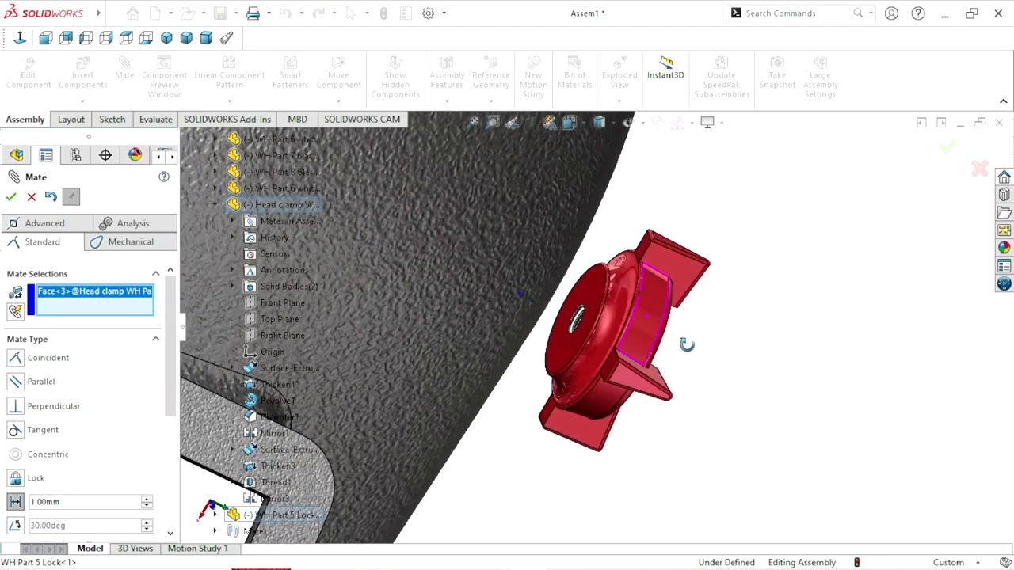
click(603, 293)
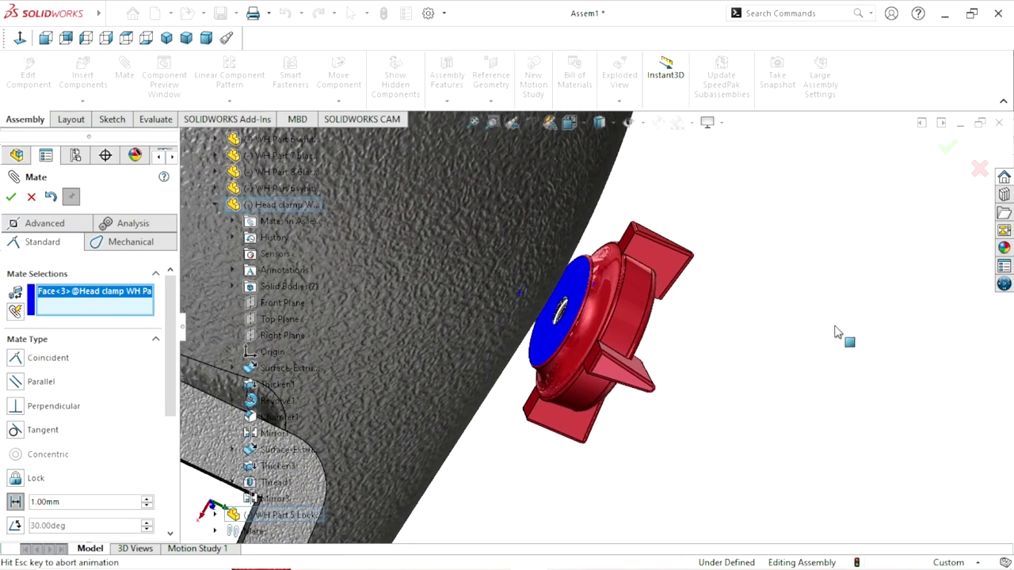
mouse_move(709, 313)
middle_down()
mouse_move(683, 293)
mouse_move(550, 332)
middle_up()
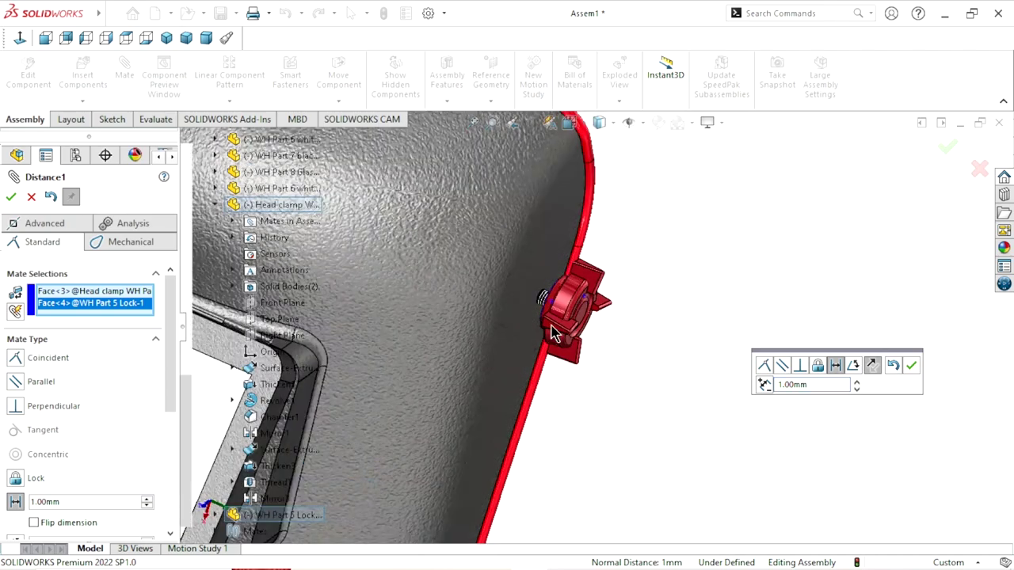
scroll(550, 328, down, 3)
scroll(550, 322, down, 3)
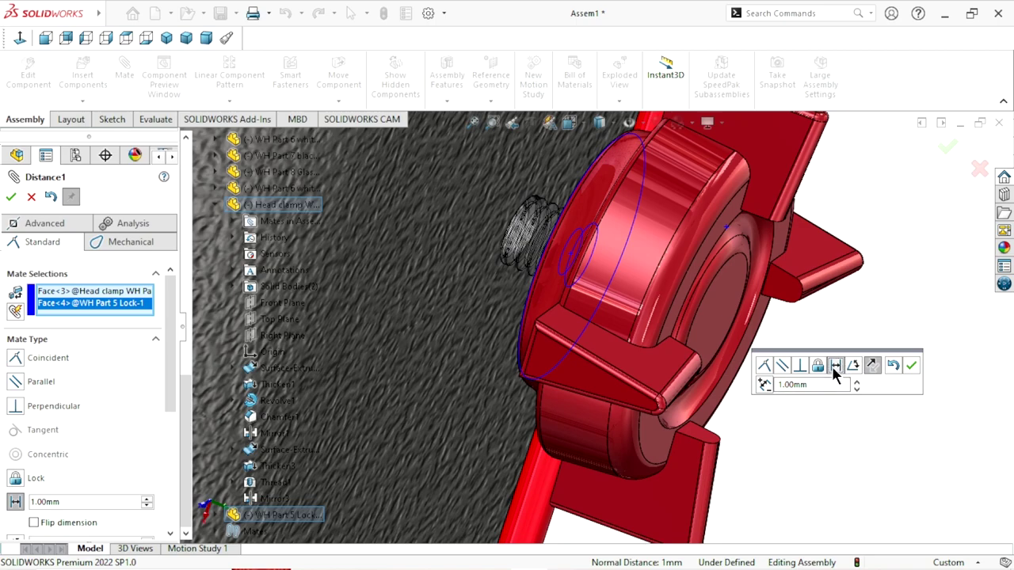
Flip the dimension, set the distance to 4 mm, and confirm the mate.
scroll(806, 459, down, 2)
scroll(804, 458, up, 5)
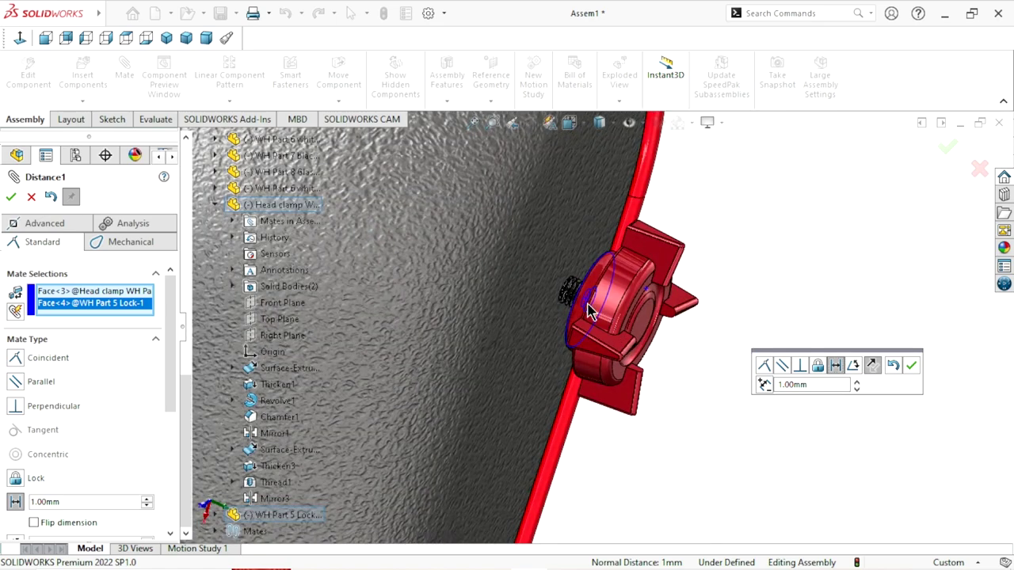
scroll(588, 310, down, 4)
middle_drag(671, 391, 675, 387)
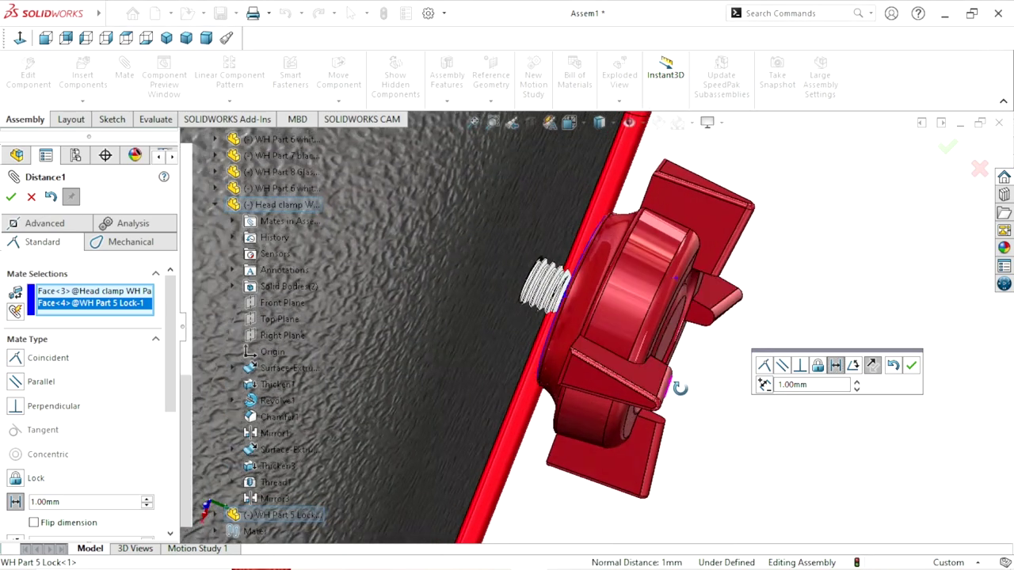
click(766, 384)
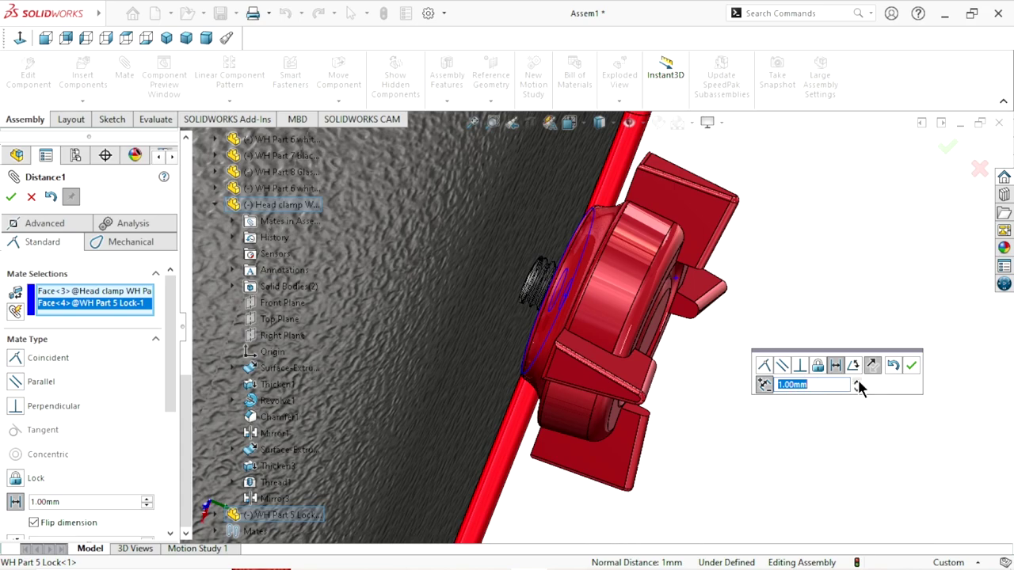
scroll(856, 380, up, 10)
text(4)
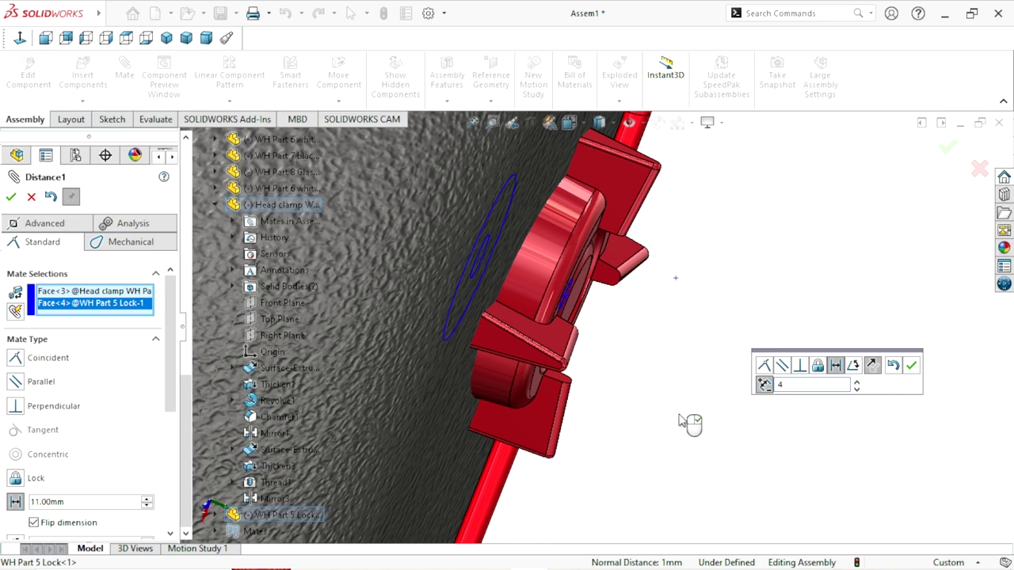
key(Return)
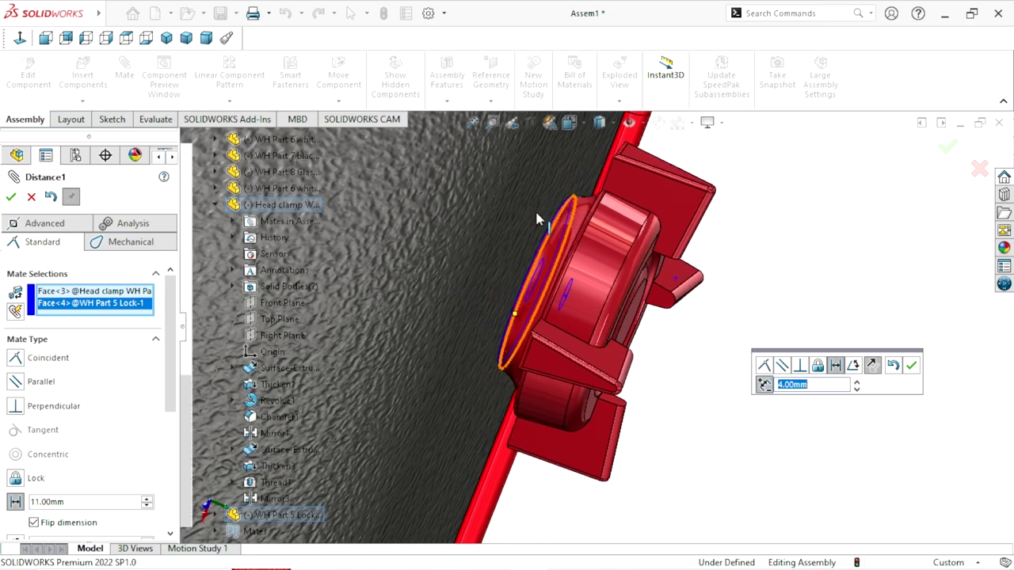
mouse_move(536, 219)
middle_down()
mouse_move(548, 227)
mouse_move(380, 199)
mouse_move(341, 246)
mouse_move(356, 235)
mouse_move(369, 245)
middle_up()
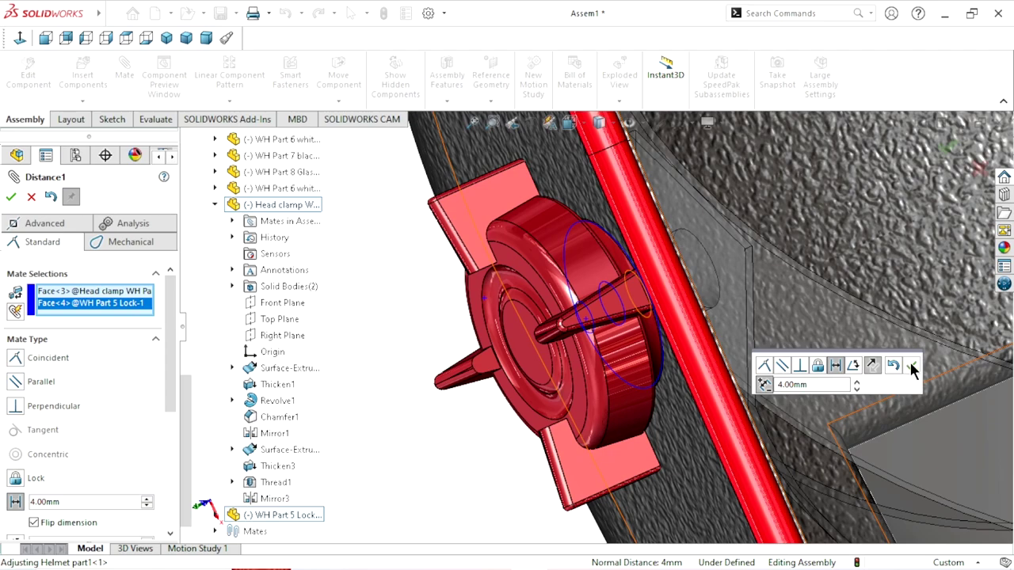
click(911, 366)
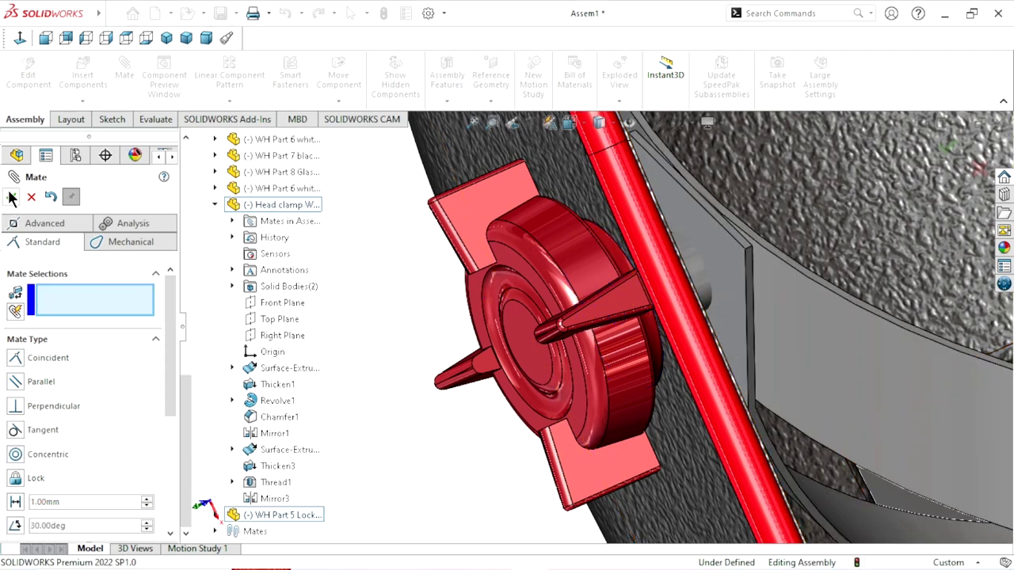
Close the Mate tool and drag the head-band to test how it moves inside the helmet.
key(Escape)
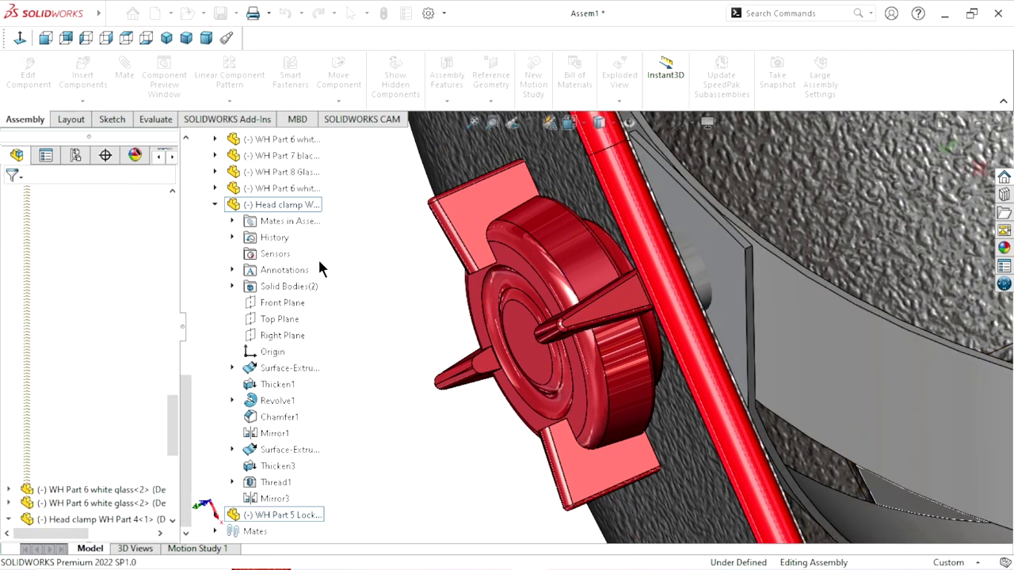
scroll(475, 341, up, 5)
scroll(739, 344, up, 2)
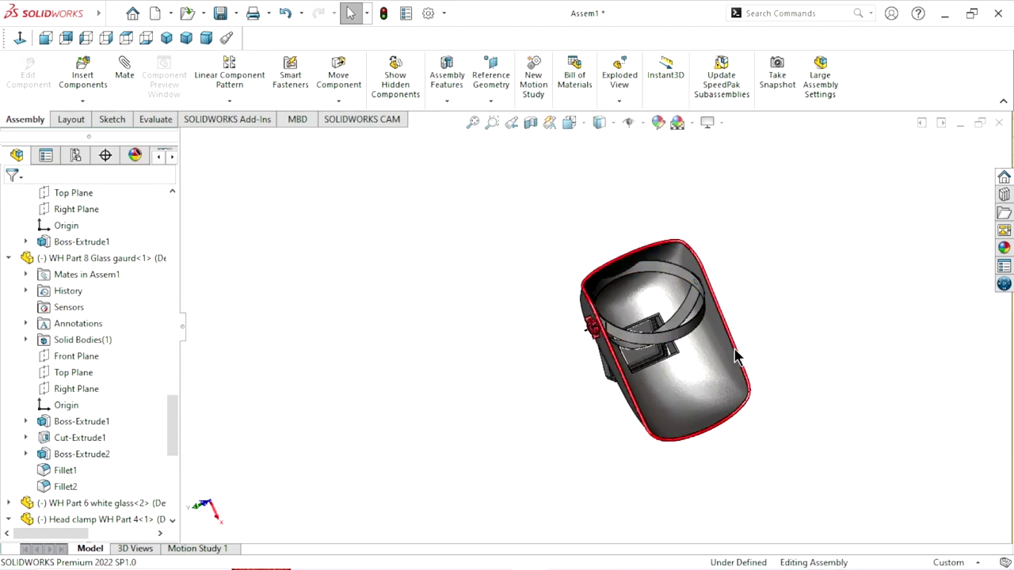
mouse_move(739, 344)
middle_down()
mouse_move(710, 330)
mouse_move(777, 297)
middle_up()
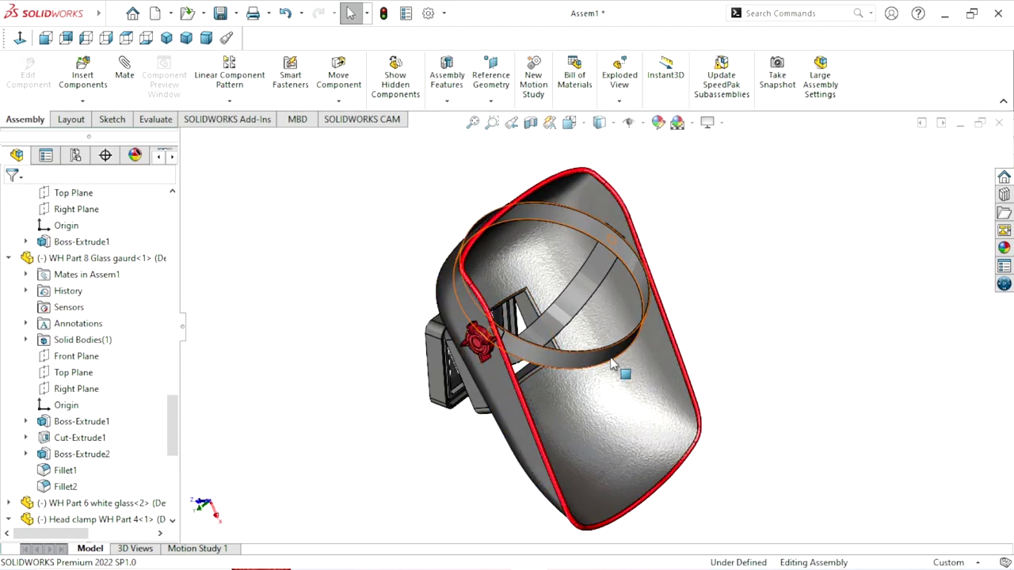
mouse_move(622, 353)
mouse_down()
mouse_move(557, 303)
mouse_move(463, 202)
mouse_move(415, 174)
mouse_move(613, 382)
mouse_move(600, 340)
mouse_move(543, 279)
mouse_move(562, 297)
mouse_up()
click(740, 235)
scroll(621, 326, up, 3)
mouse_move(621, 326)
middle_down()
mouse_move(609, 327)
mouse_move(708, 235)
mouse_move(680, 293)
mouse_move(573, 284)
middle_up()
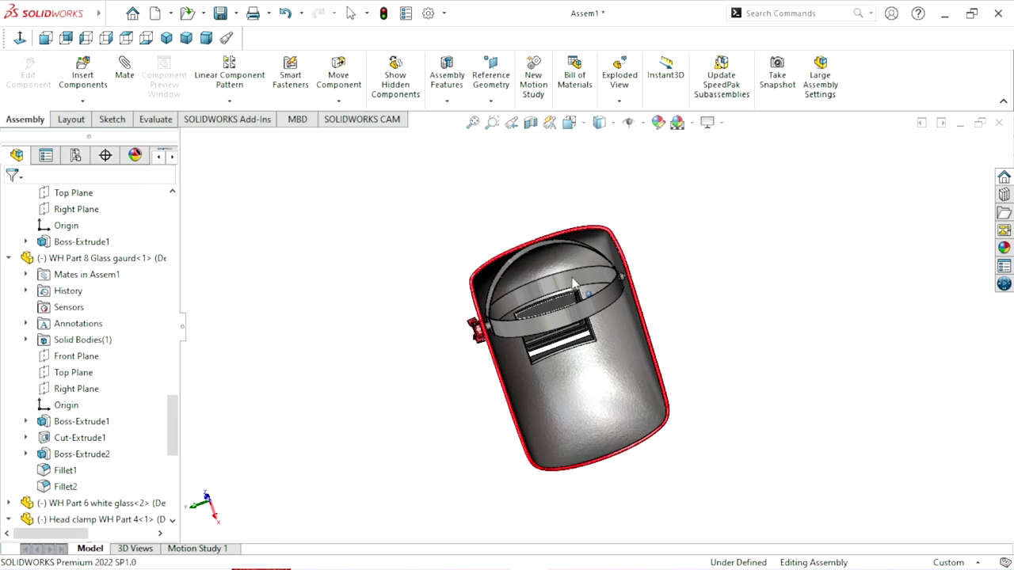
scroll(529, 258, down, 3)
scroll(590, 333, down, 2)
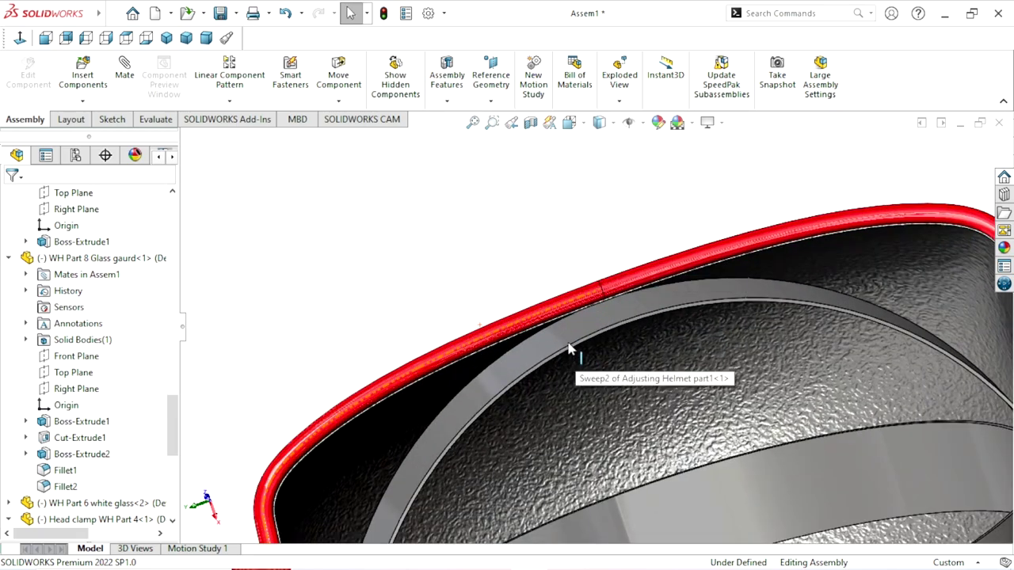
mouse_move(560, 342)
mouse_down()
mouse_move(533, 330)
mouse_move(543, 338)
mouse_up()
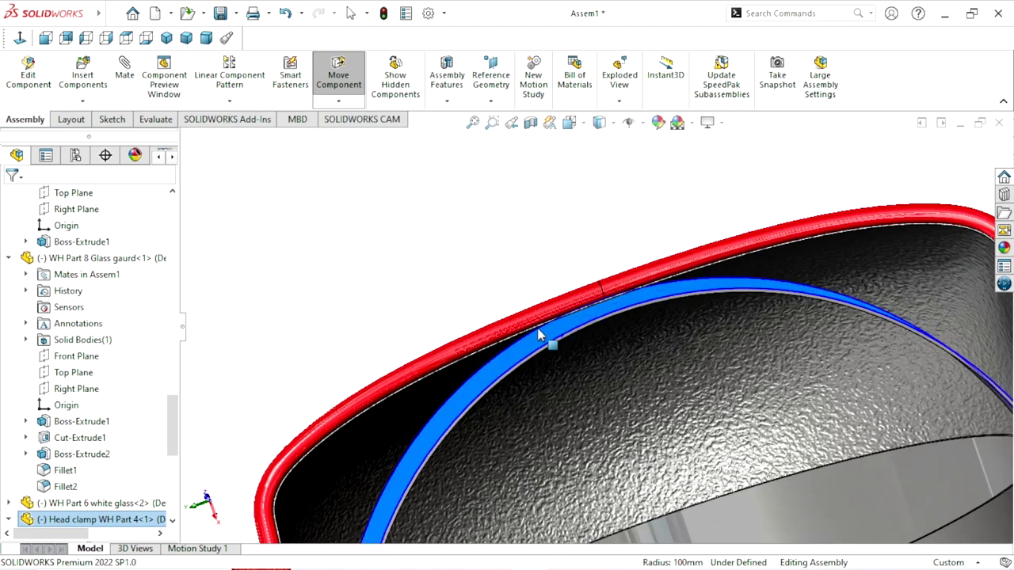
click(473, 281)
Orbit to a side view and select the Adjusting Helmet part1 shell.
scroll(627, 356, up, 5)
scroll(627, 361, down, 3)
scroll(590, 412, up, 6)
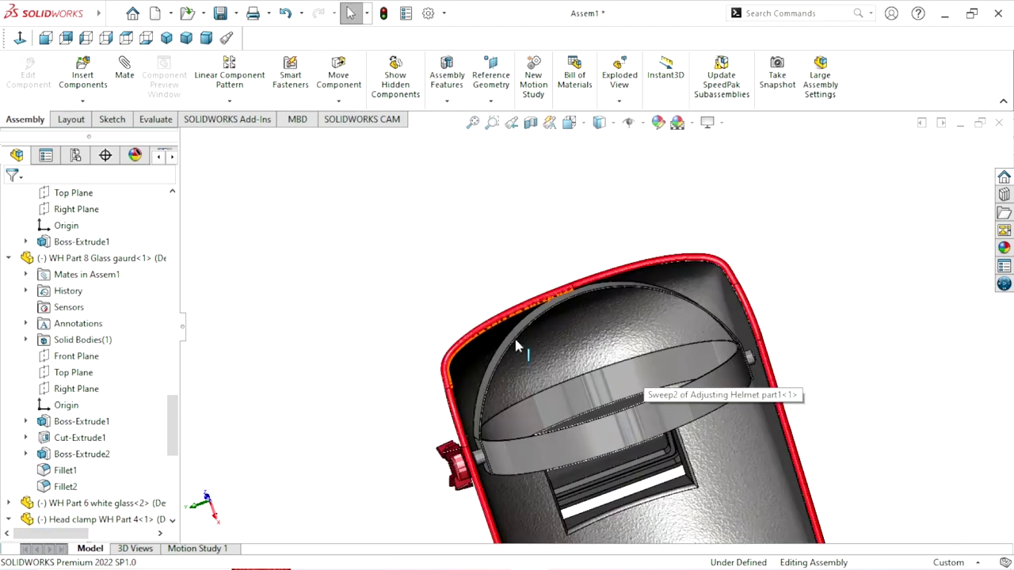
middle_drag(584, 432, 663, 407)
scroll(626, 388, down, 3)
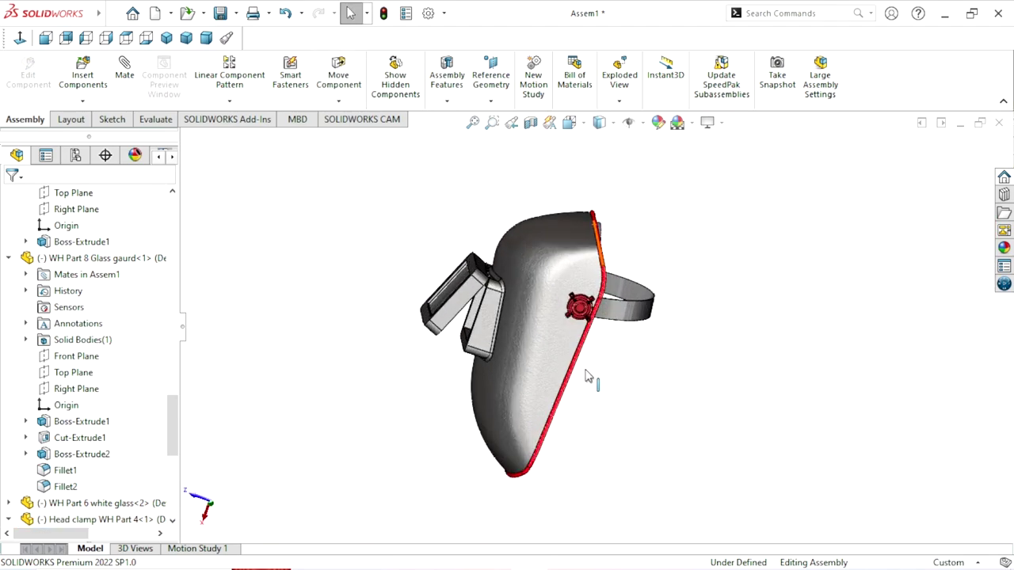
scroll(547, 384, down, 3)
click(494, 384)
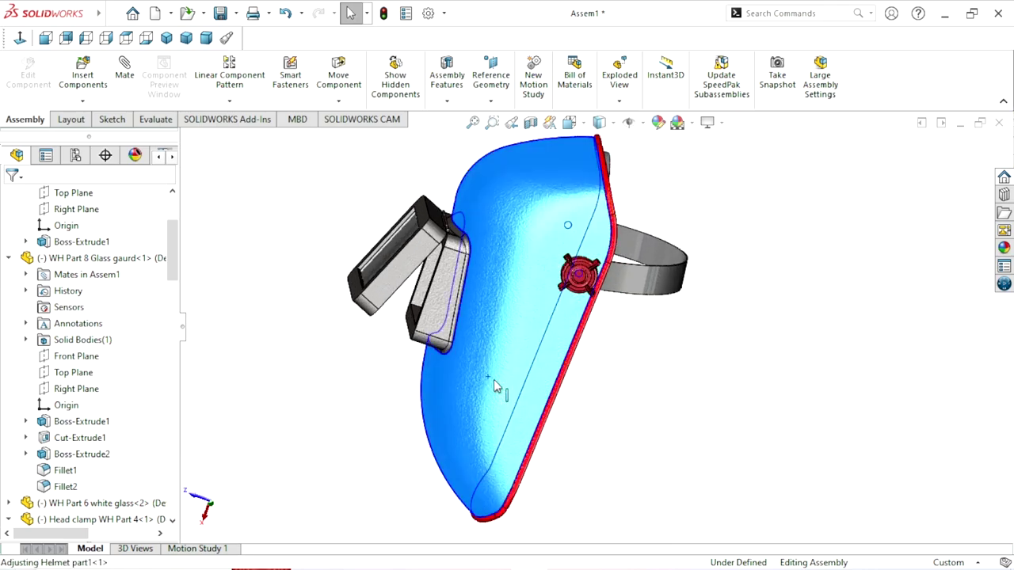
Edit Adjusting Helmet part1 in place, rebuilding and saving the assembly as 'Helmet2 assembly' first.
right_click(493, 379)
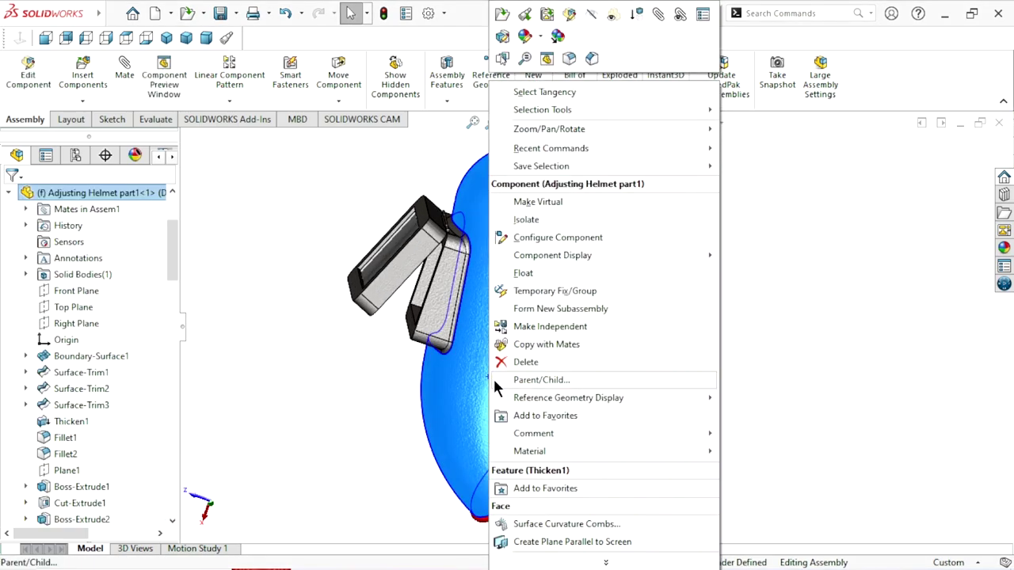
click(576, 13)
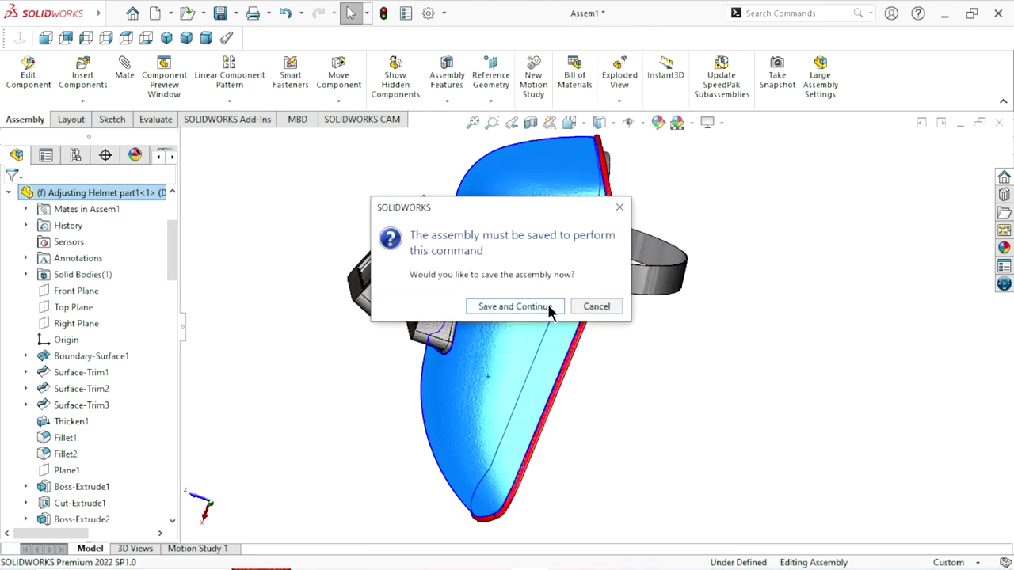
click(551, 309)
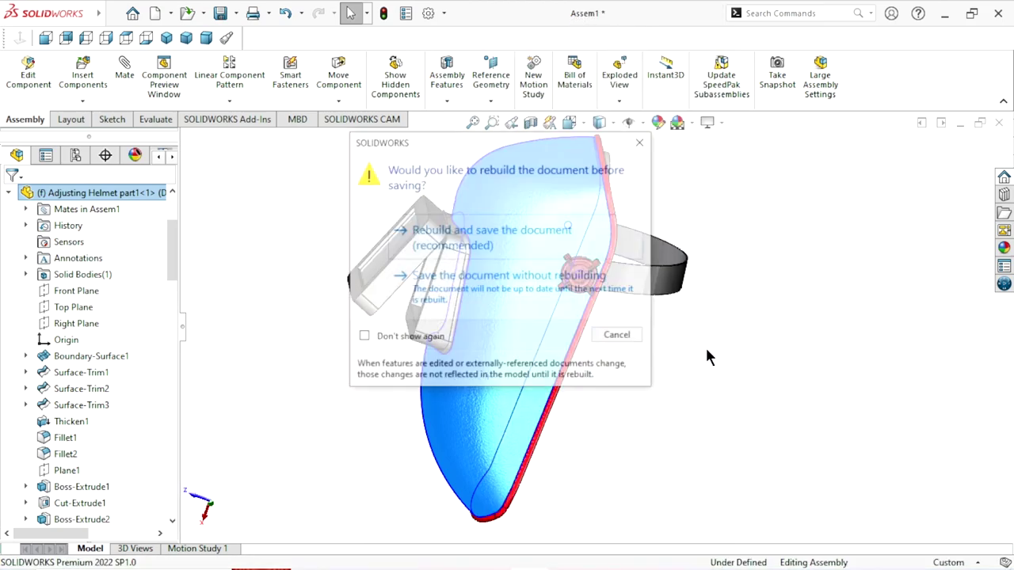
click(440, 249)
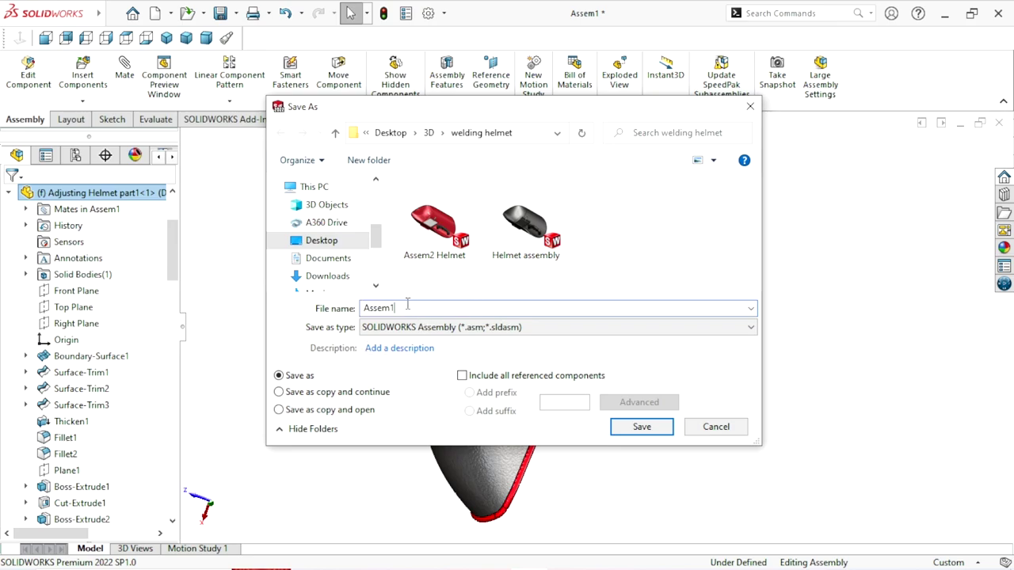
text(H)
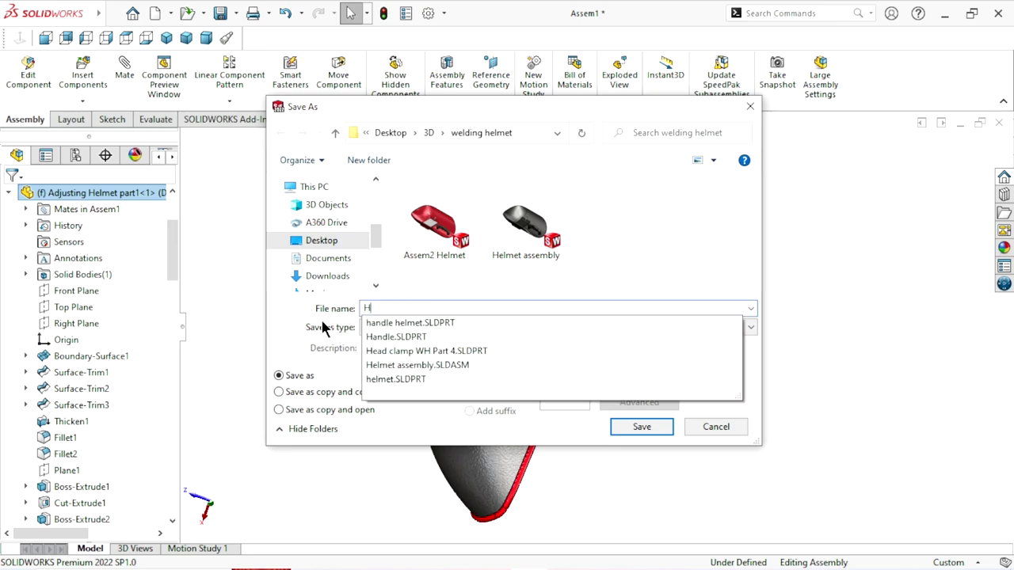
text(elmet)
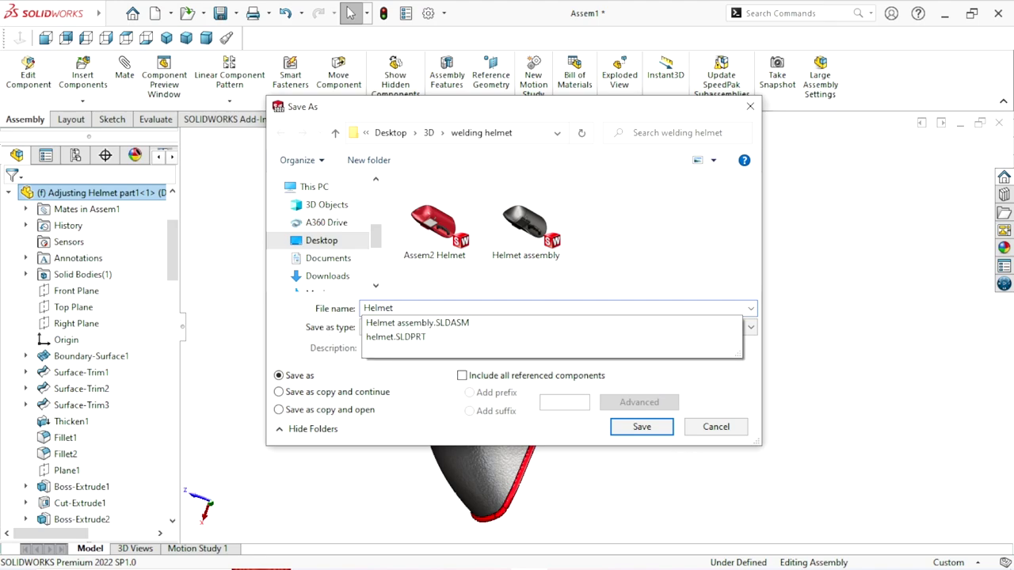
text(2 assembly)
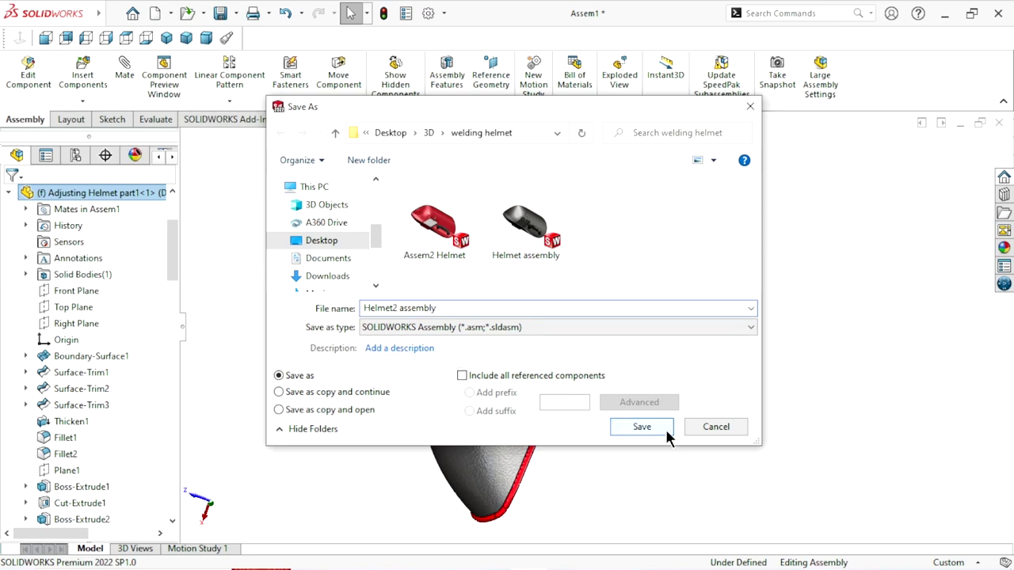
click(642, 427)
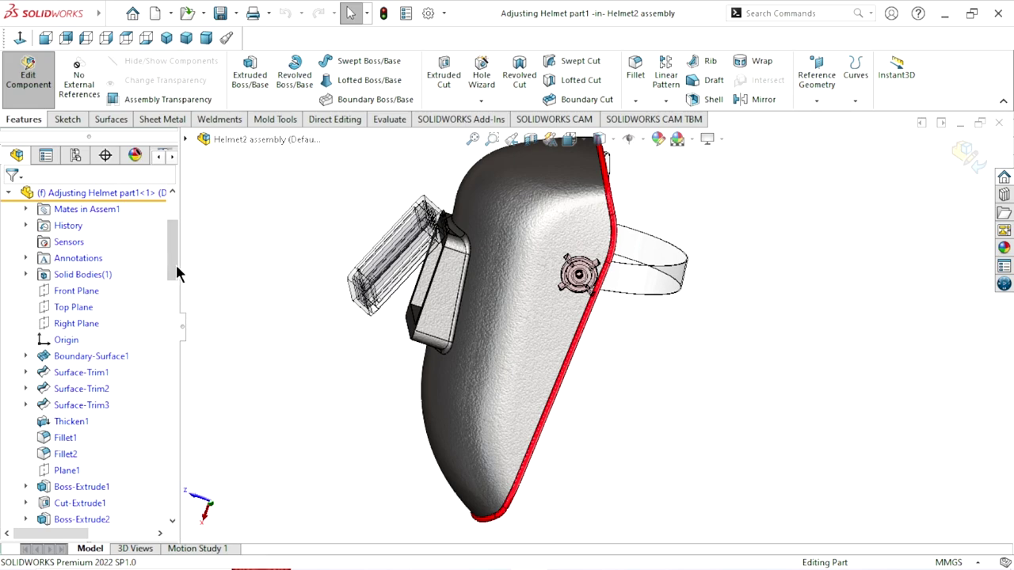
Expand Cut-Extrude3 in the FeatureManager tree and edit its Sketch10.
drag(176, 265, 175, 307)
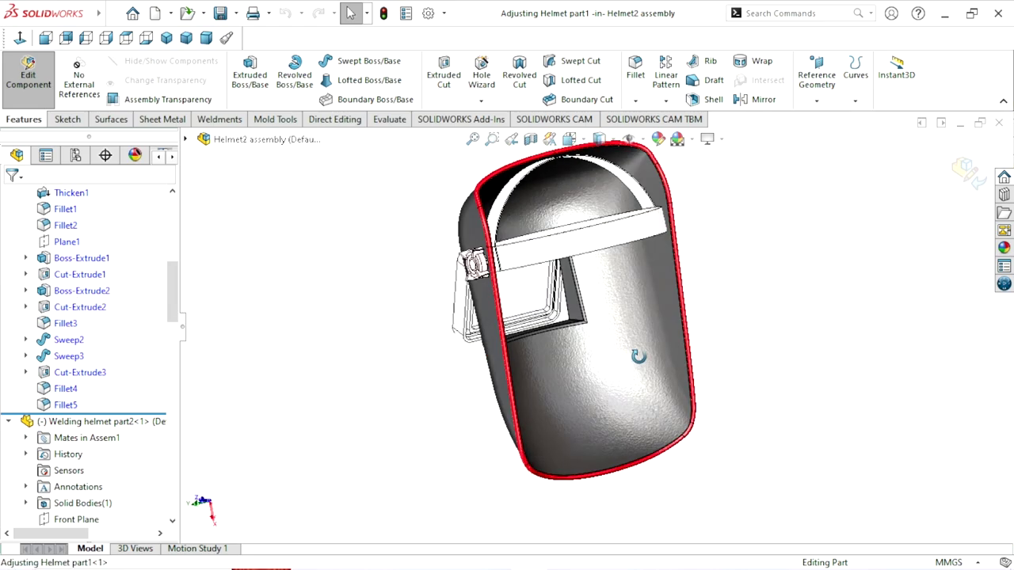
middle_drag(369, 331, 553, 279)
scroll(552, 278, up, 3)
scroll(552, 279, up, 1)
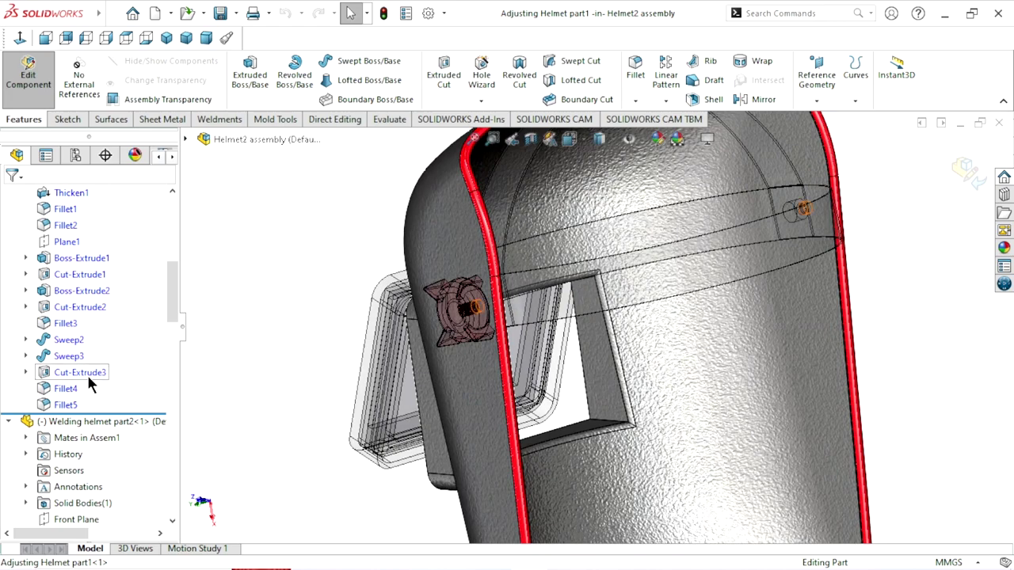
click(26, 373)
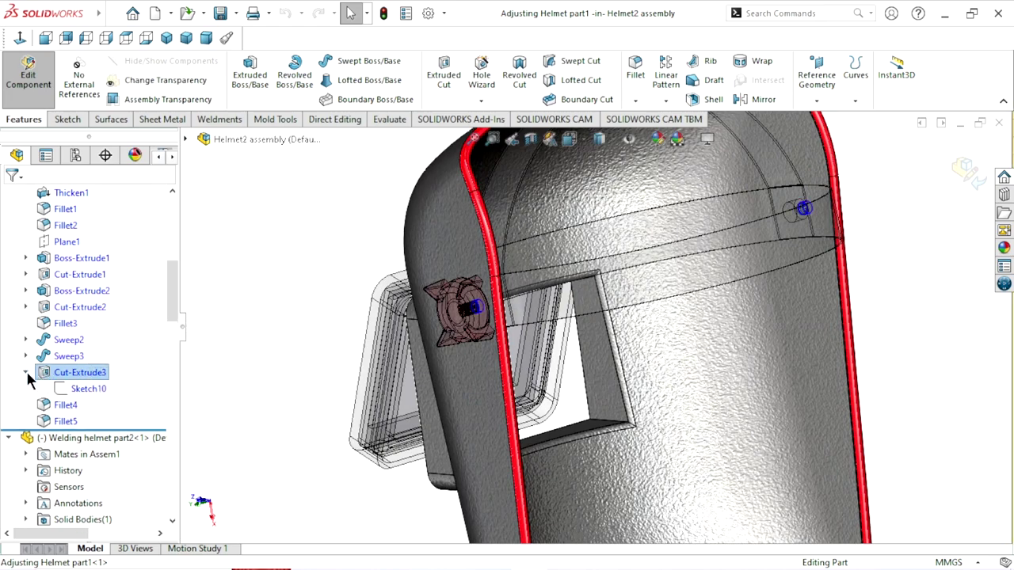
click(82, 389)
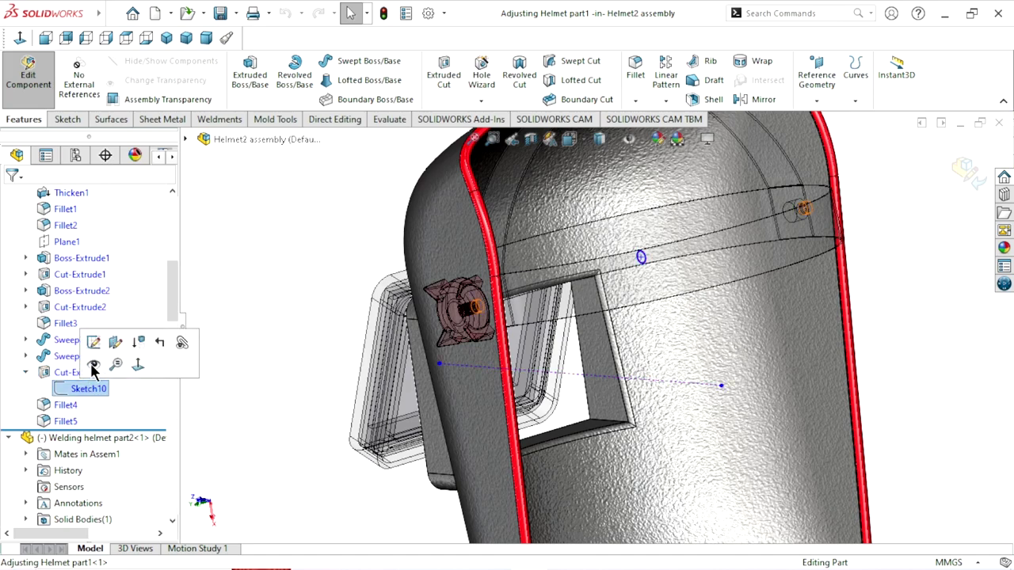
click(97, 340)
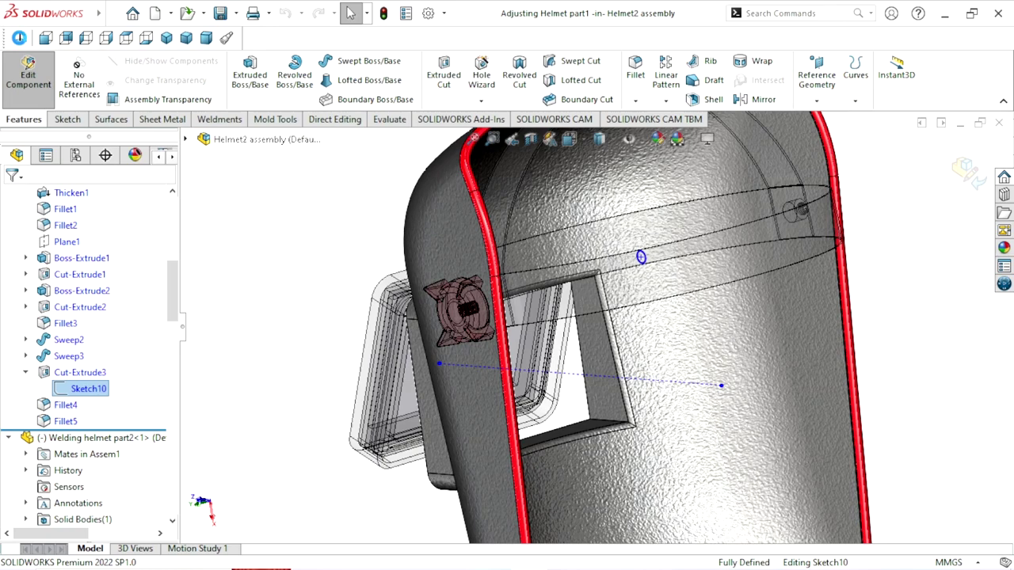
View Sketch10 Normal To and change the hole's 60.00 position dimension to 50.
click(20, 40)
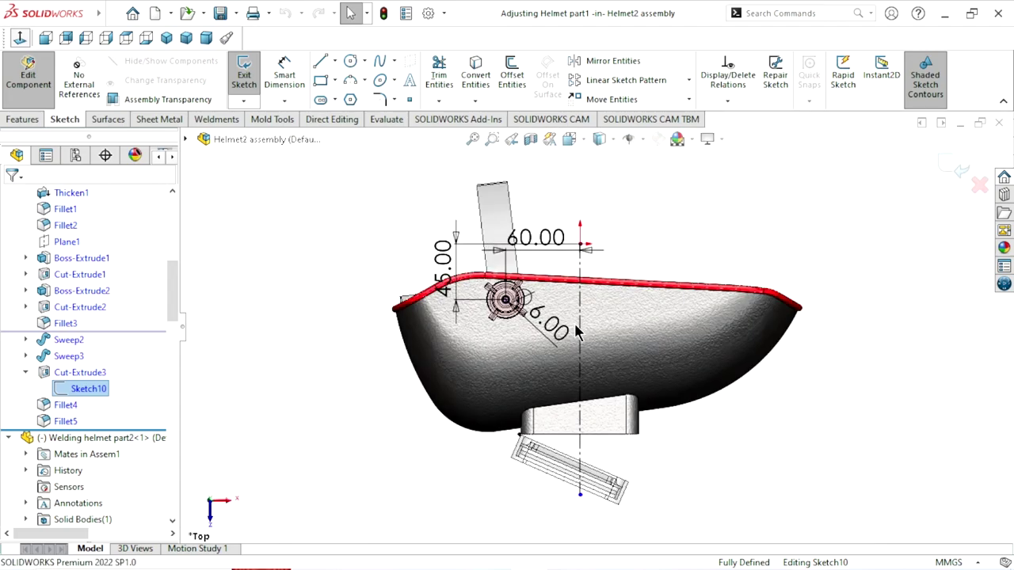
scroll(538, 261, down, 5)
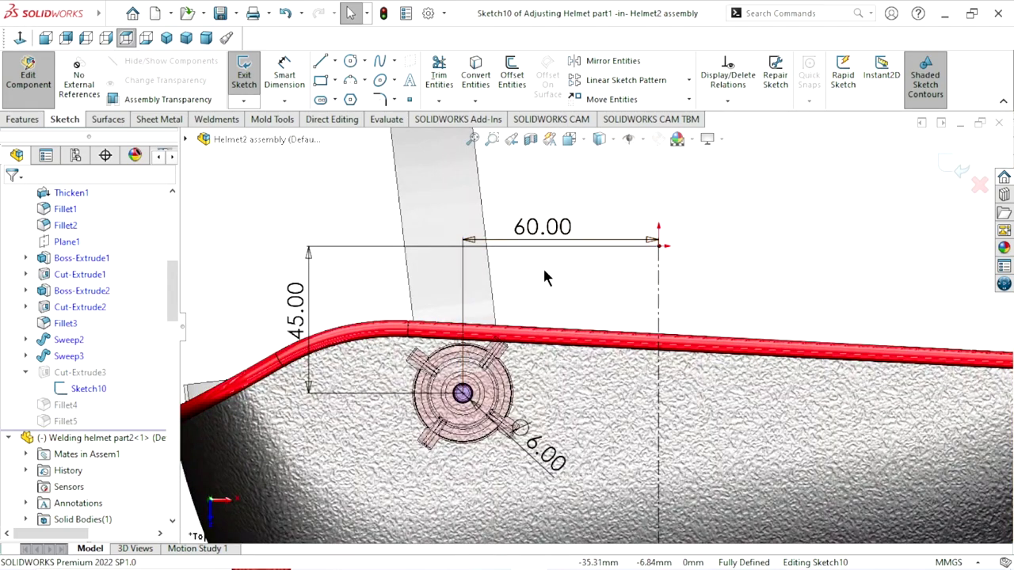
double_click(553, 229)
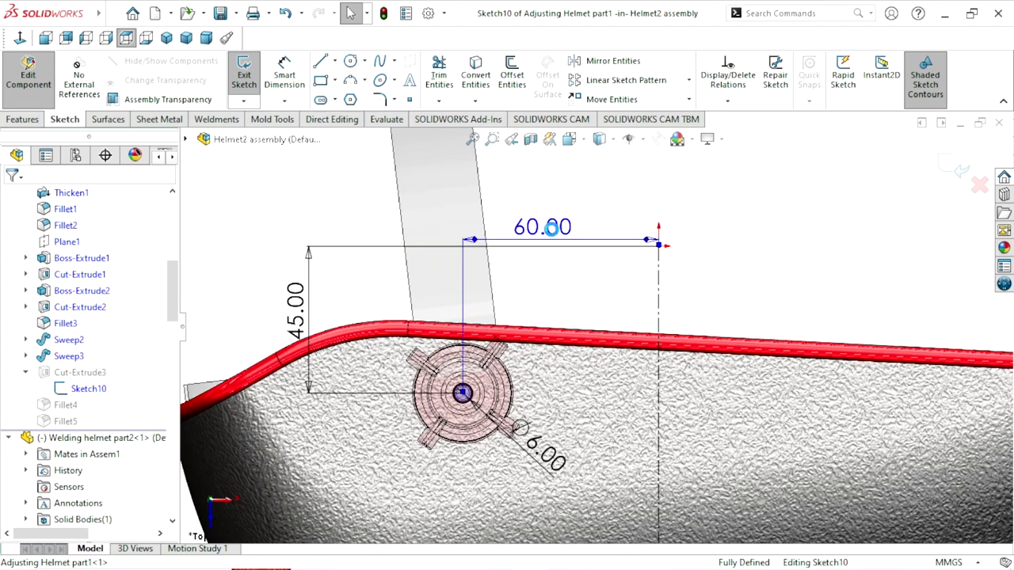
text(50)
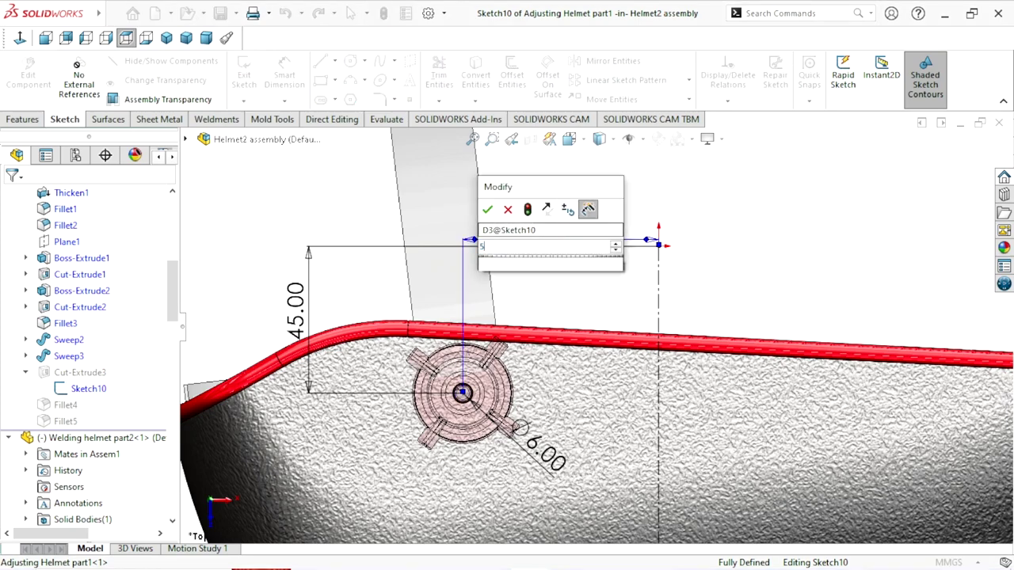
click(489, 211)
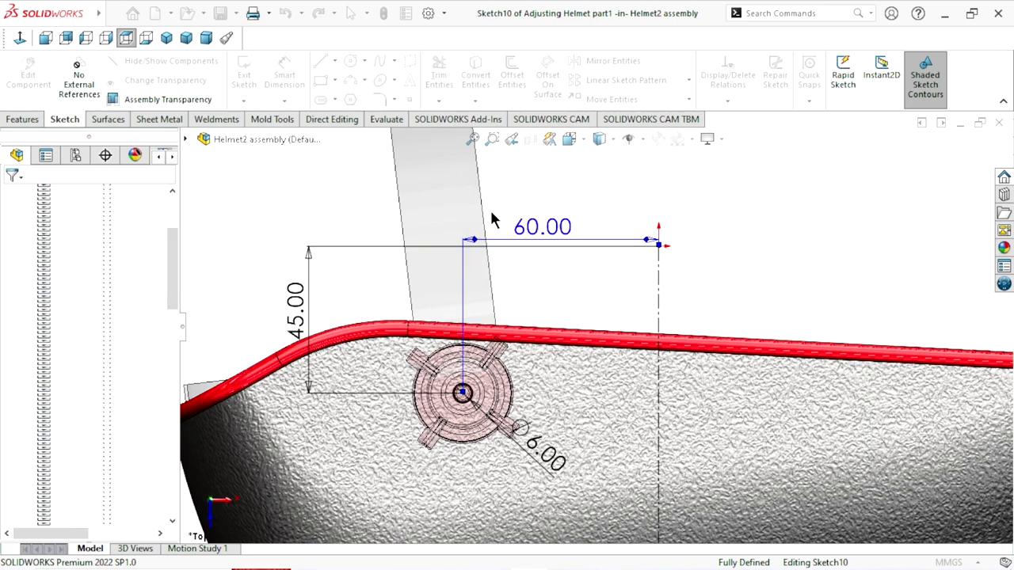
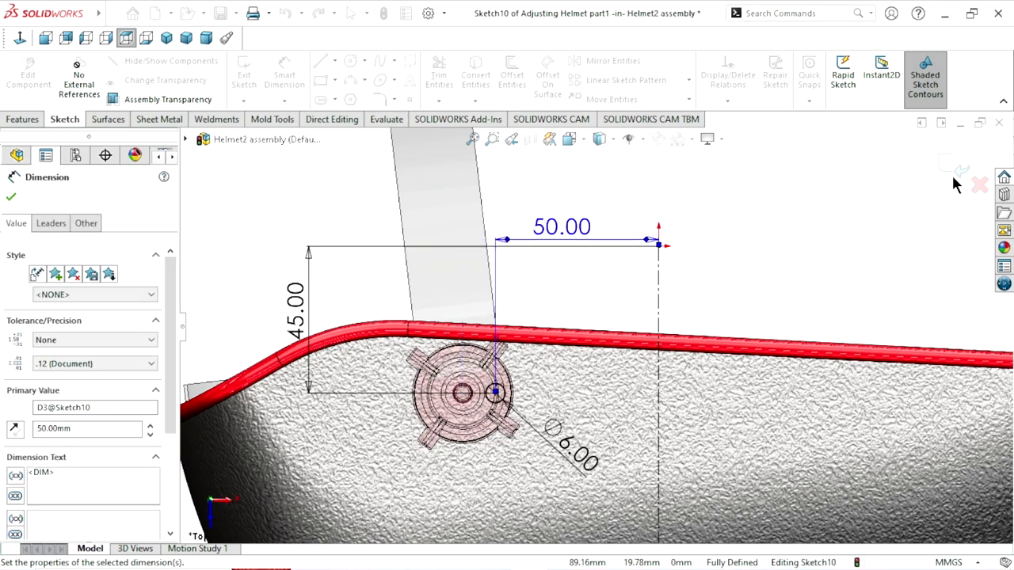
Confirm the 50 mm dimension, exit the knob sketch and return to the zoomed-to-fit Helmet2 assembly.
click(959, 171)
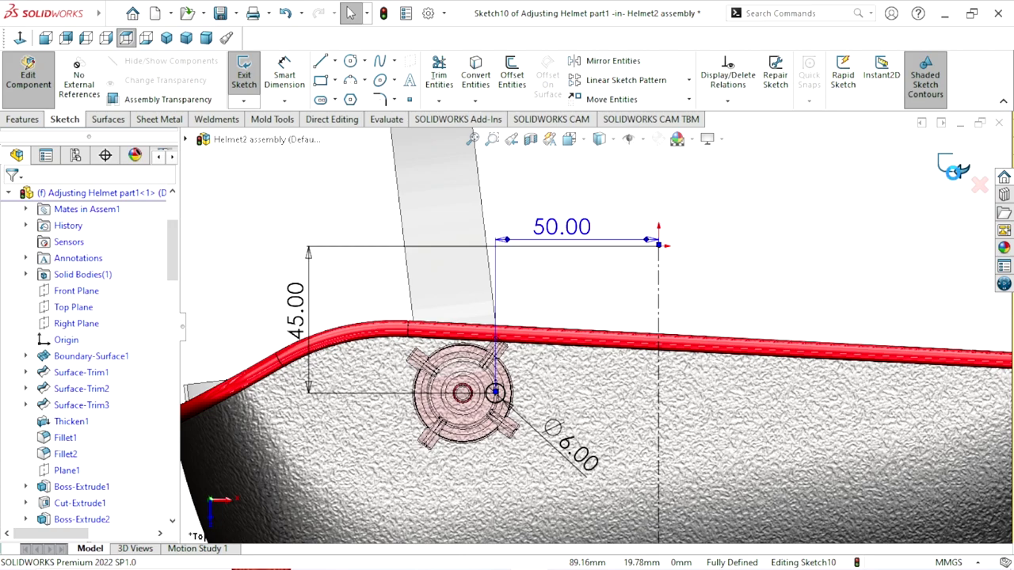
click(955, 176)
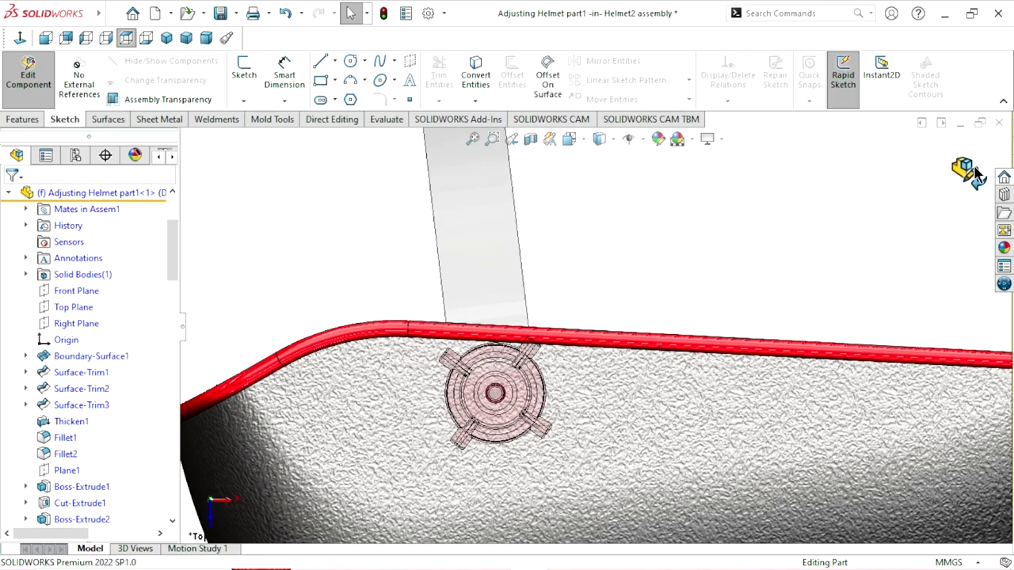
click(974, 175)
key(ctrl+7)
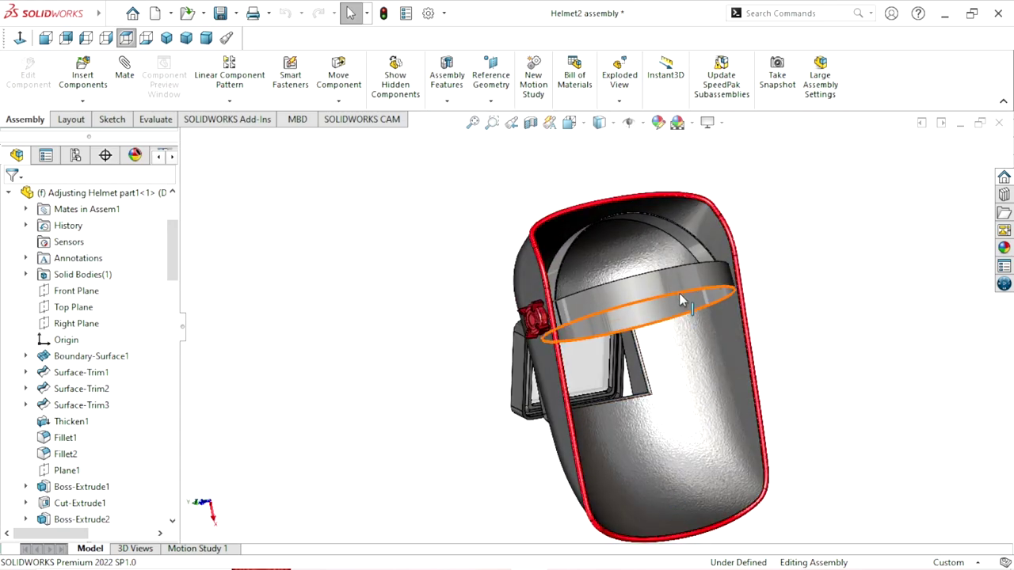
Move the headband slightly upward inside the helmet shell.
middle_drag(679, 520, 673, 305)
drag(567, 327, 569, 379)
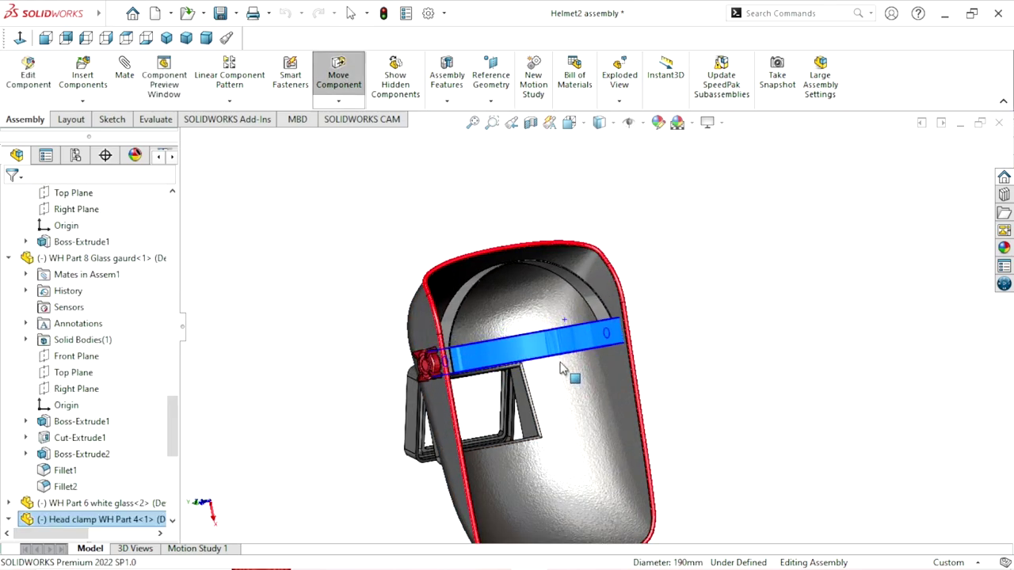
drag(569, 379, 527, 270)
scroll(527, 270, down, 5)
scroll(543, 337, up, 5)
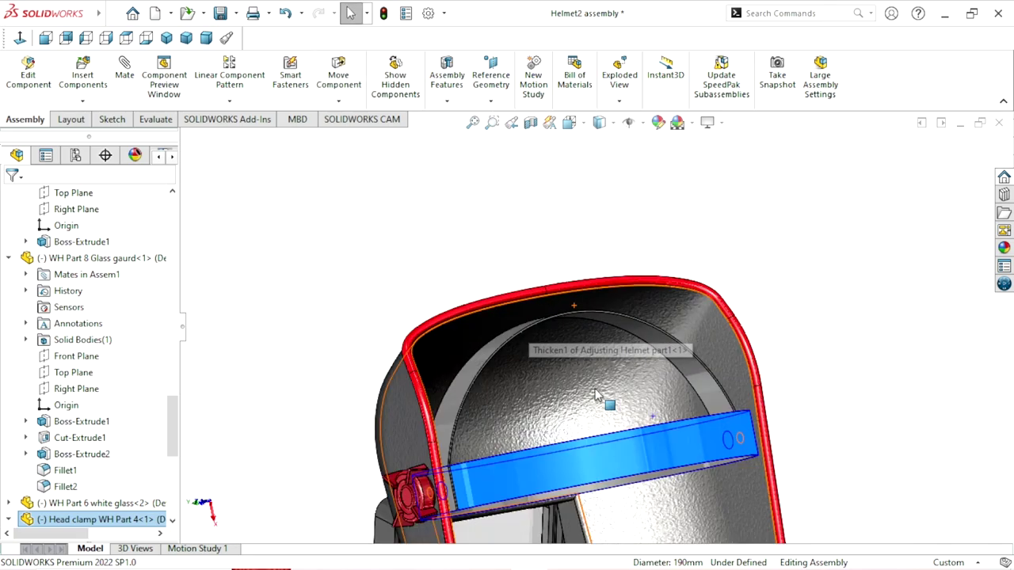
Clear the headband selection and orbit the helmet round to a side view.
middle_drag(599, 396, 622, 458)
scroll(623, 458, up, 2)
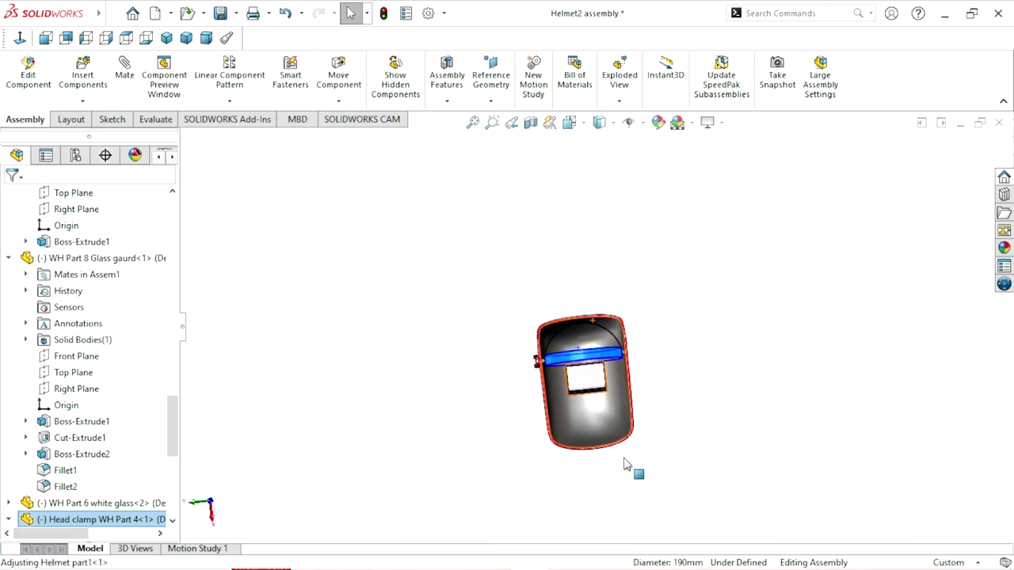
scroll(613, 400, down, 2)
scroll(613, 396, down, 2)
scroll(642, 378, down, 1)
click(757, 333)
mouse_move(757, 333)
middle_down()
mouse_move(797, 344)
mouse_move(704, 393)
mouse_move(682, 372)
middle_up()
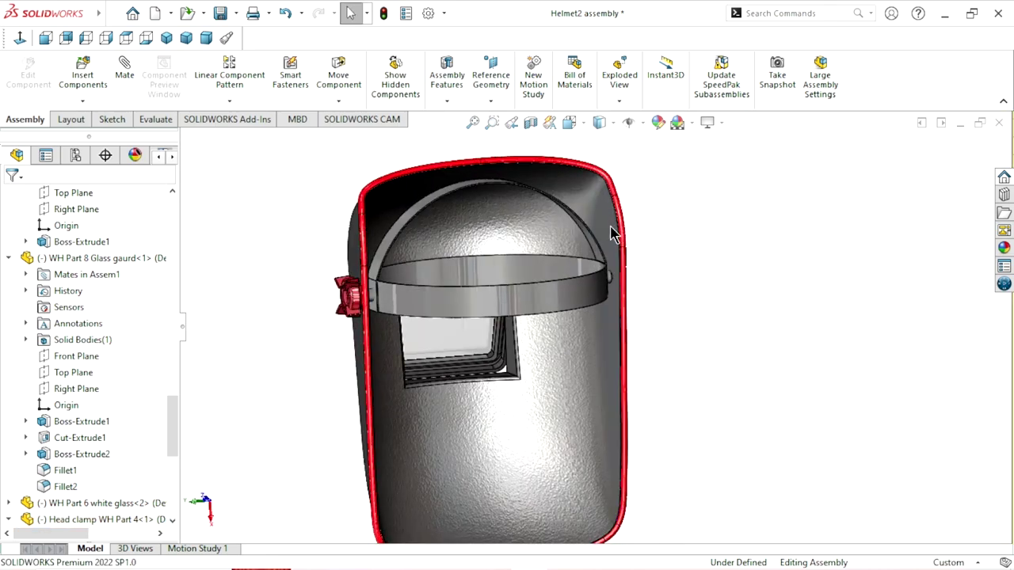
Start Mirror Components and choose the Top plane from the flyout tree as mirror plane.
click(232, 102)
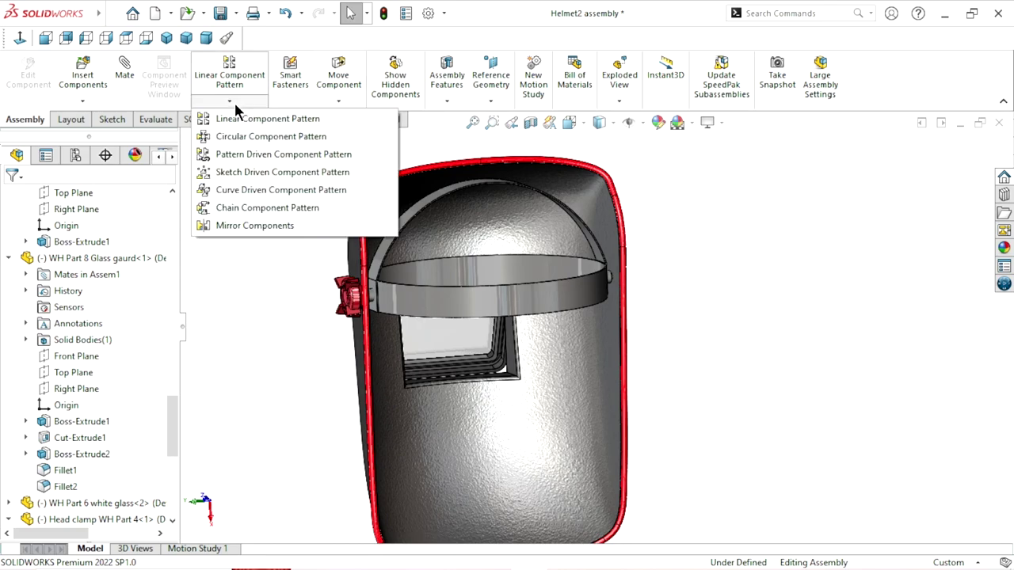
click(237, 227)
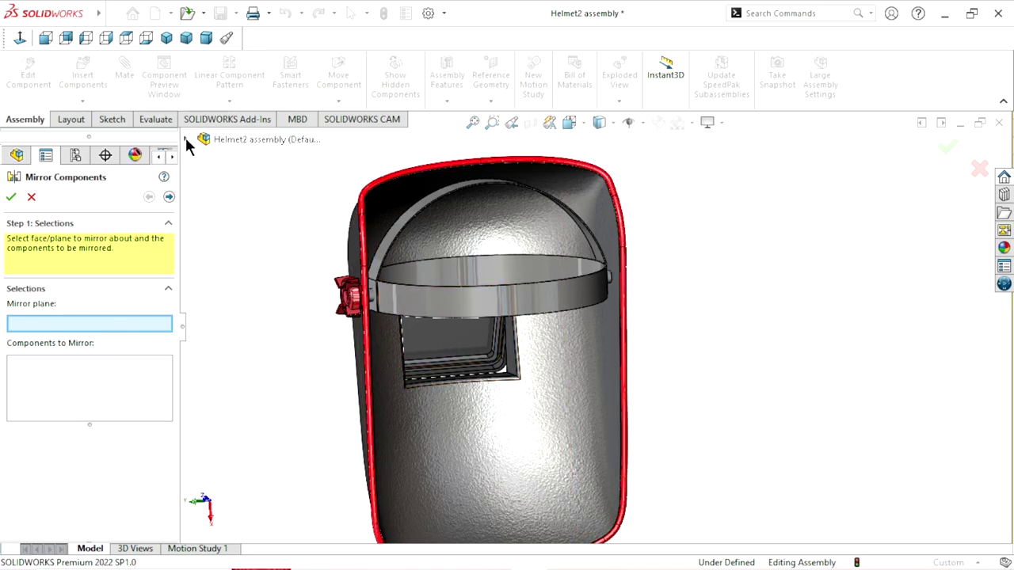
click(185, 138)
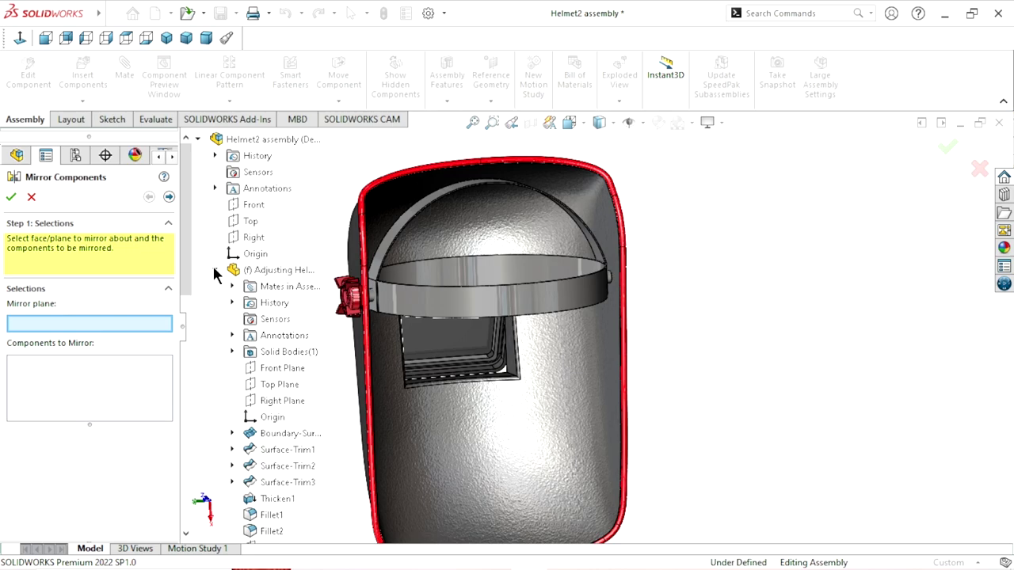
click(215, 271)
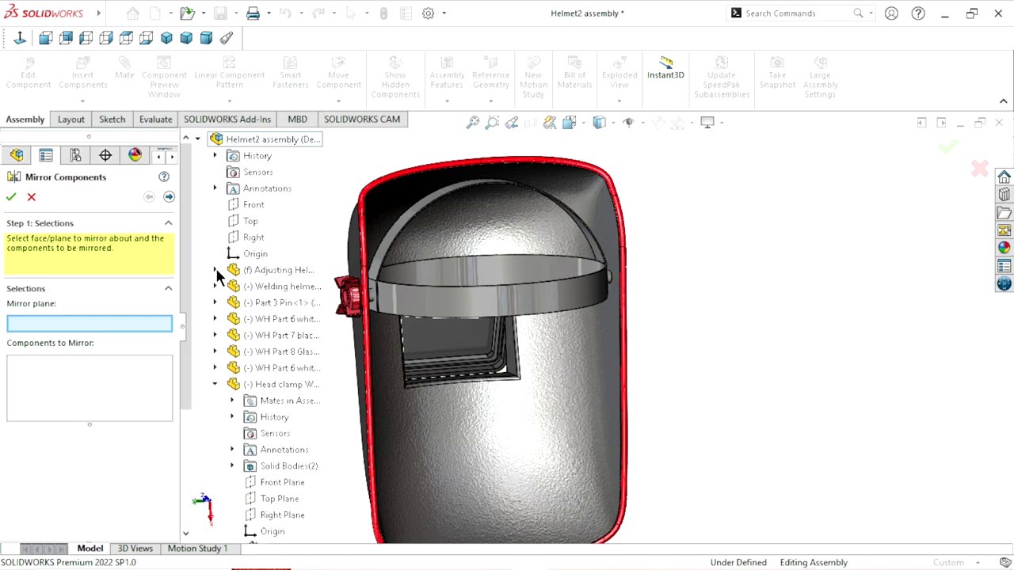
click(214, 385)
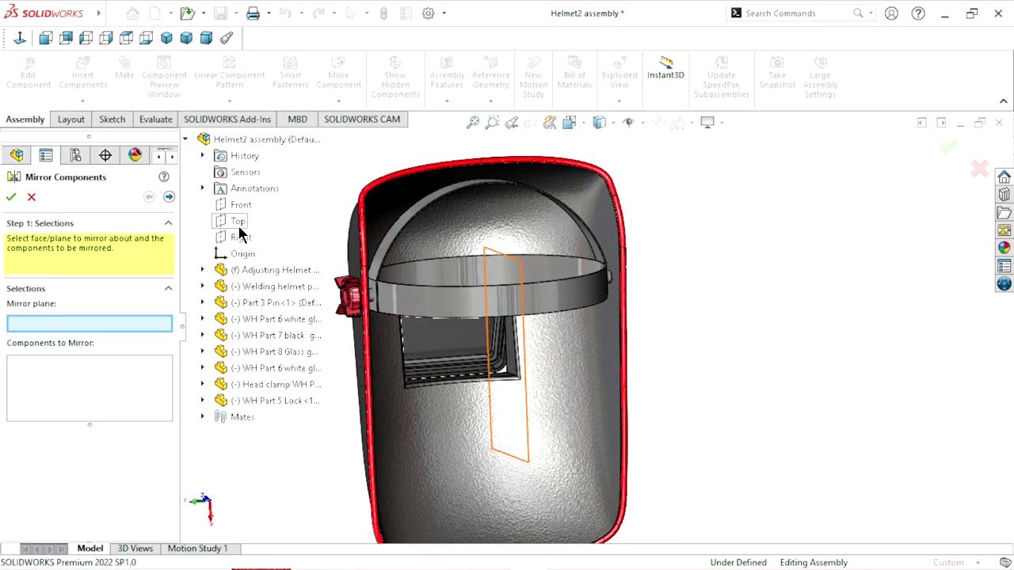
click(239, 221)
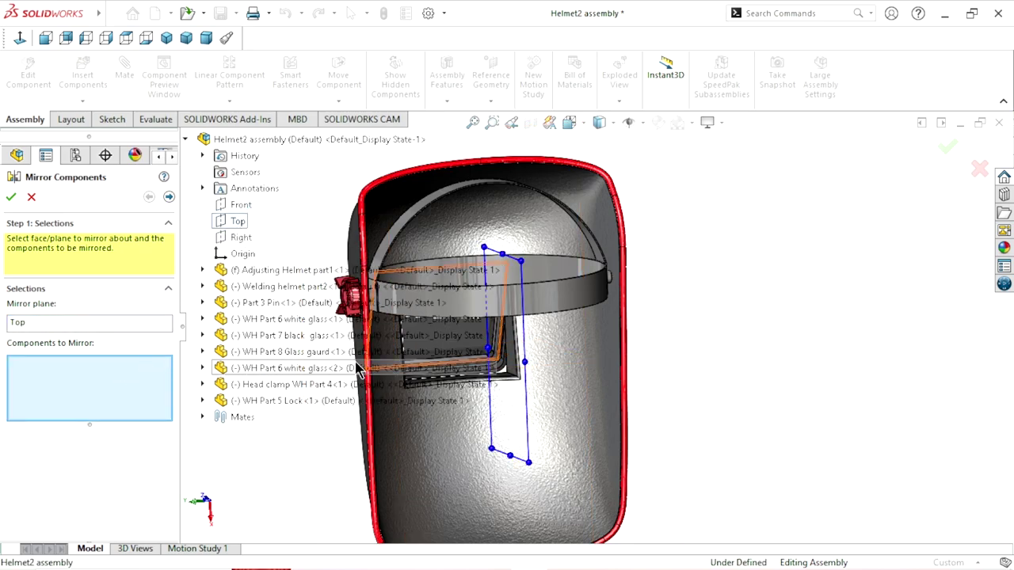
Add WH Part 5 Lock-1 as the component to mirror and accept it.
click(277, 402)
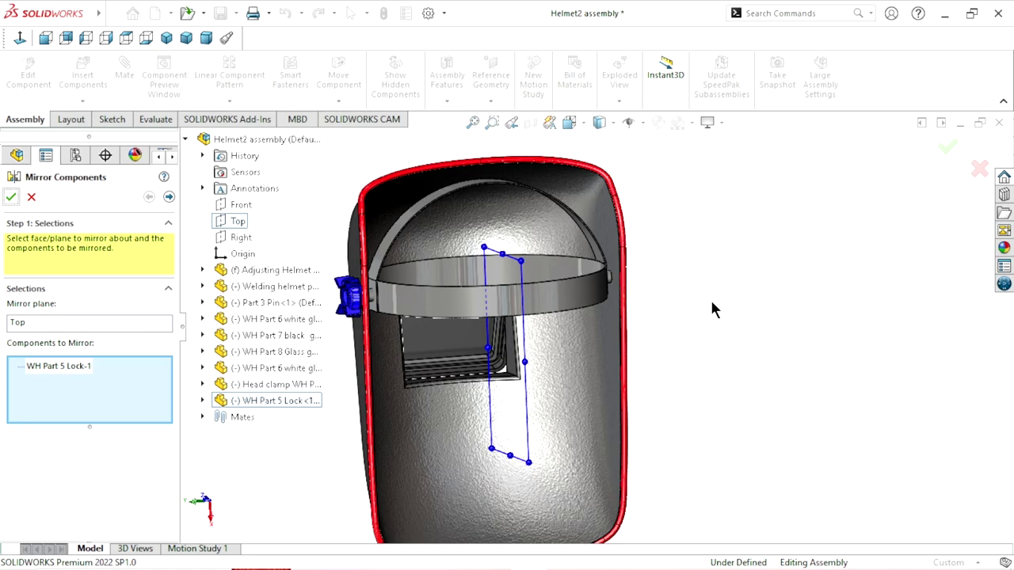
key(Return)
mouse_move(716, 306)
middle_down()
mouse_move(593, 329)
mouse_move(723, 312)
middle_up()
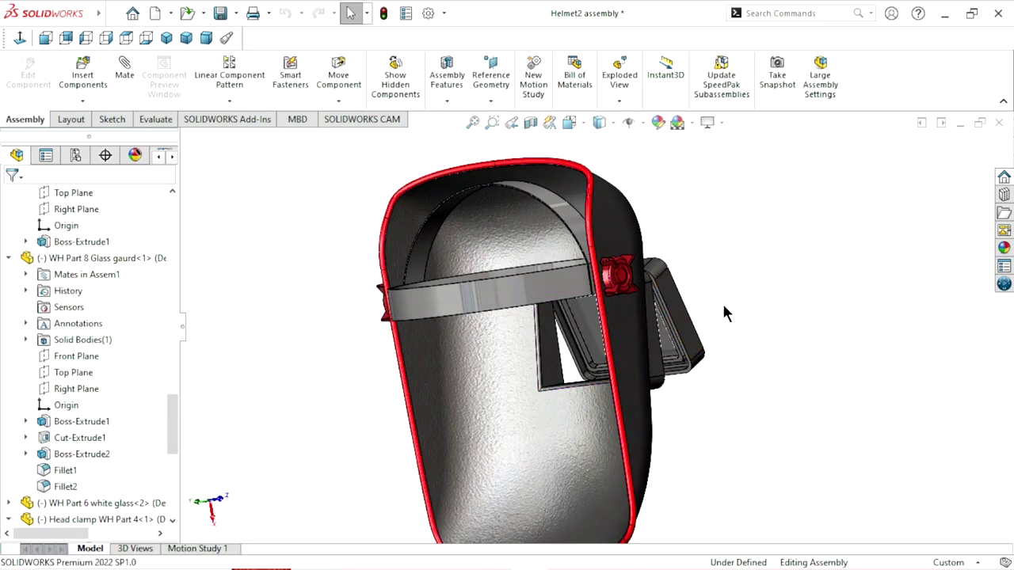
Zoom in on the visor and swing the visor glass on its hinge to test its movement.
key(ctrl+1)
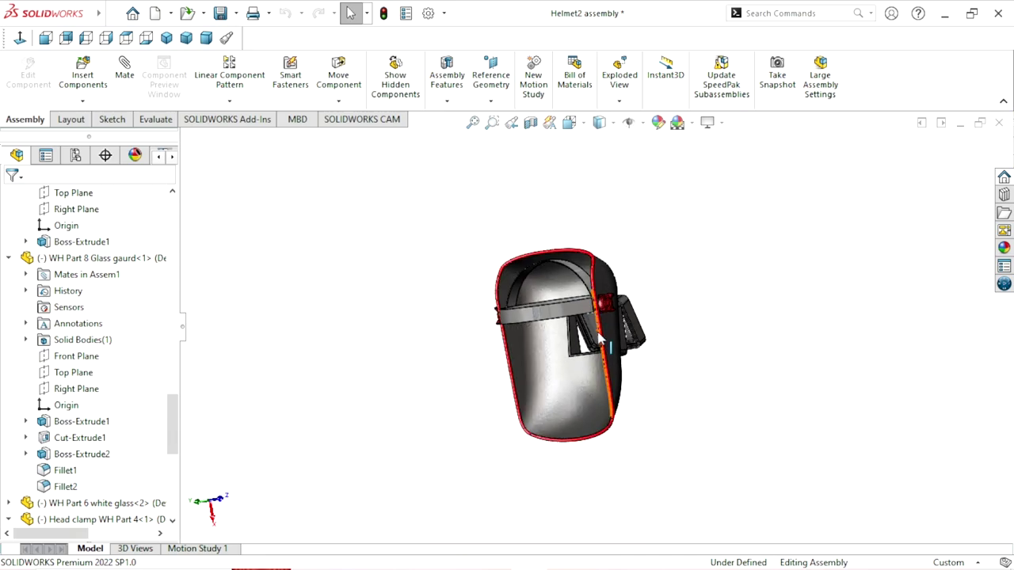
mouse_move(525, 368)
middle_down()
mouse_move(684, 344)
mouse_move(641, 415)
mouse_move(615, 407)
middle_up()
scroll(559, 344, down, 3)
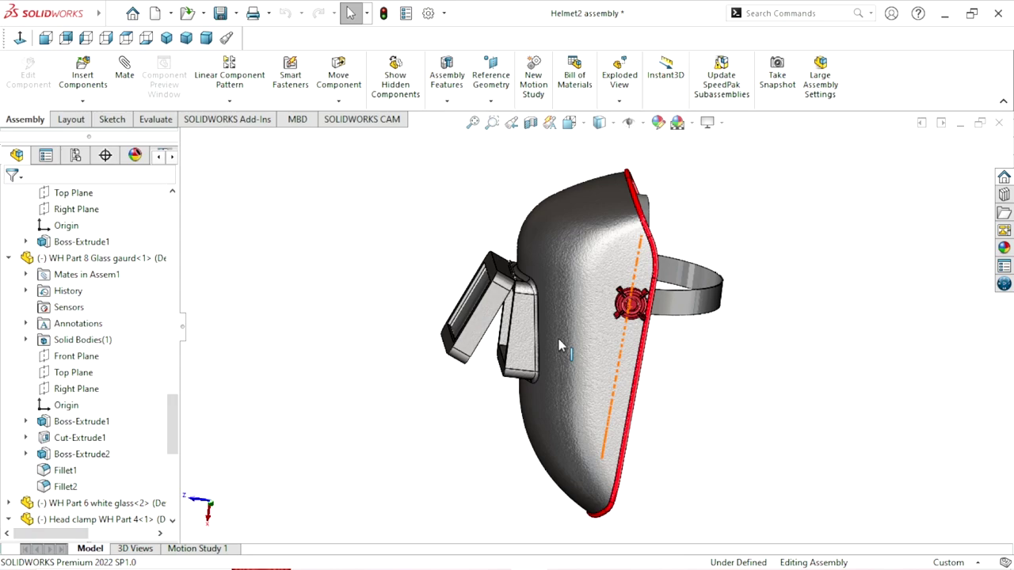
scroll(538, 337, down, 5)
click(464, 376)
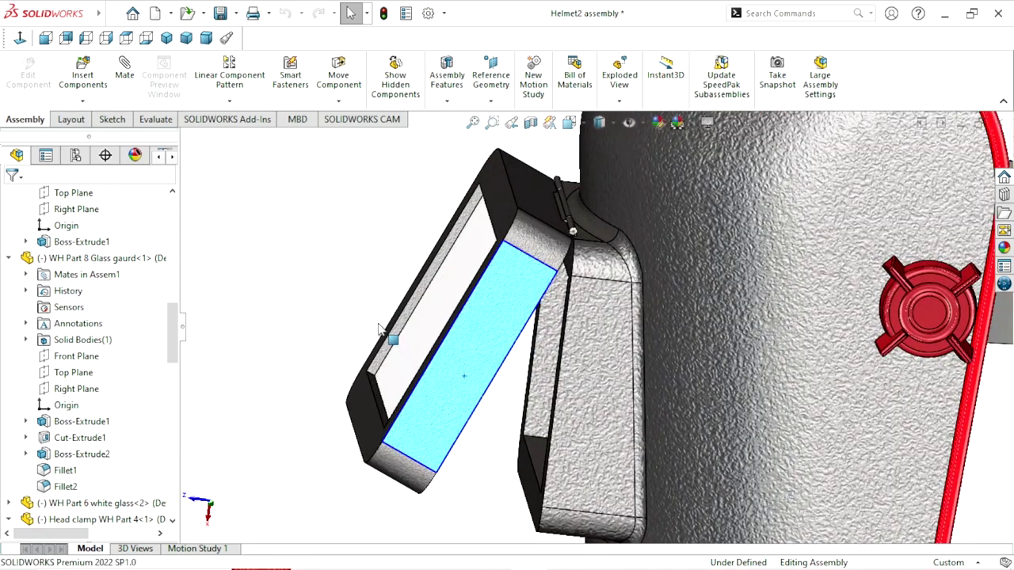
mouse_move(379, 329)
mouse_down()
mouse_move(596, 450)
mouse_move(332, 317)
mouse_move(464, 450)
mouse_move(656, 407)
mouse_move(367, 383)
mouse_move(276, 269)
mouse_move(282, 373)
mouse_up()
key(Escape)
scroll(630, 420, up, 3)
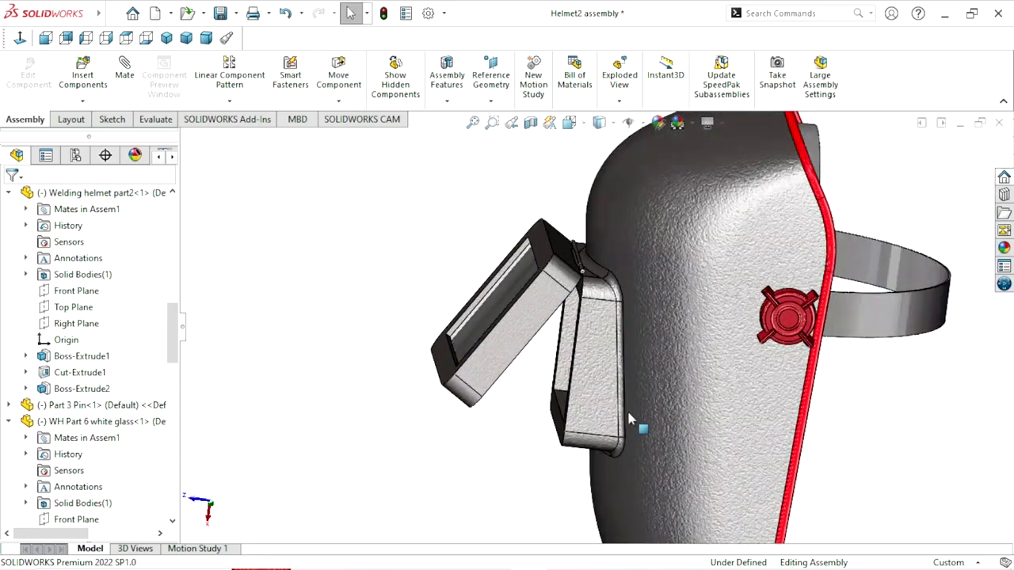
scroll(630, 420, down, 2)
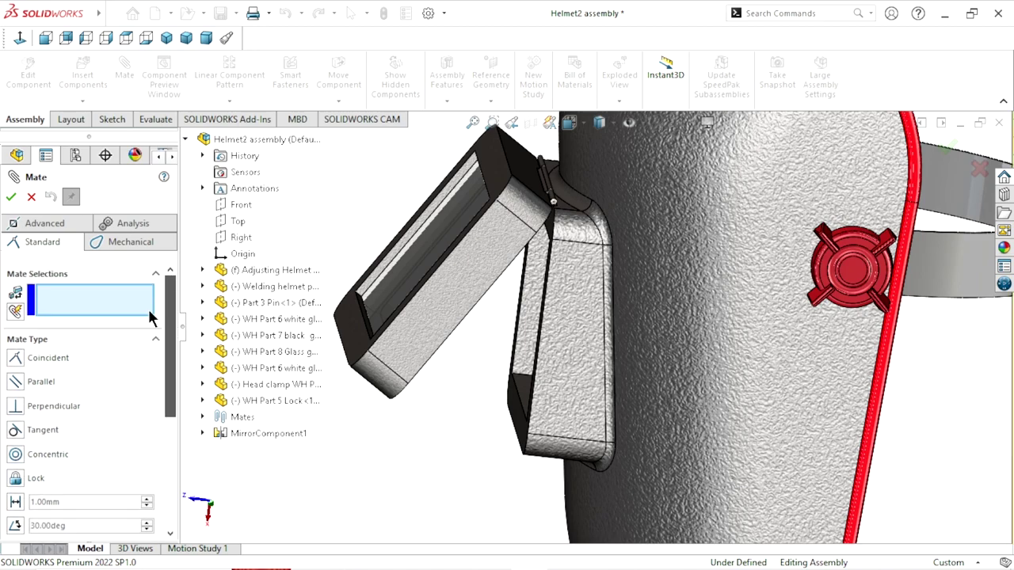
Switch to advanced mate types and select the glass guard's back face for the mate.
click(50, 222)
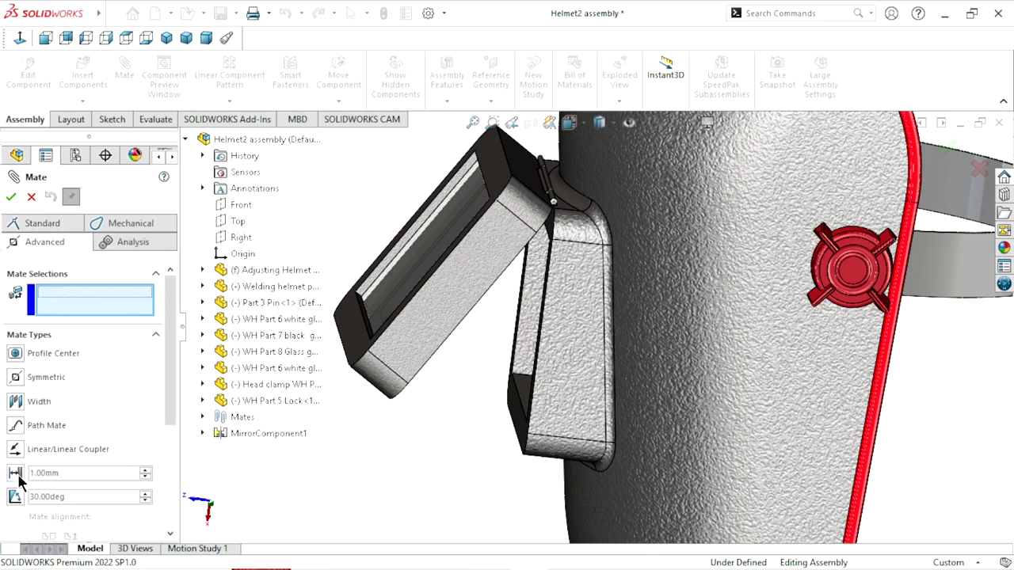
drag(171, 391, 168, 452)
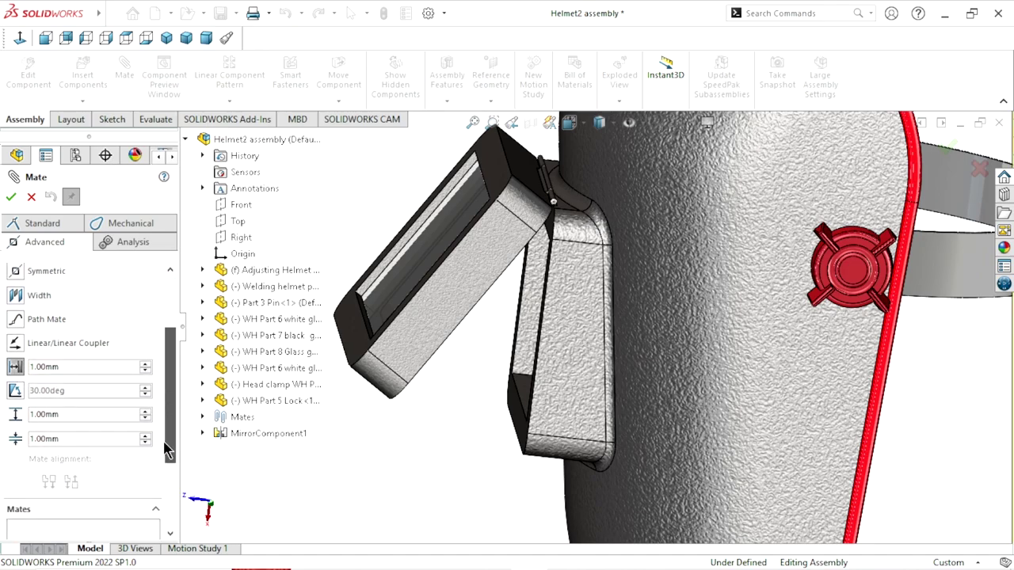
mouse_move(482, 467)
middle_down()
mouse_move(424, 370)
mouse_move(396, 396)
mouse_move(620, 374)
middle_up()
scroll(389, 384, down, 5)
scroll(389, 384, up, 5)
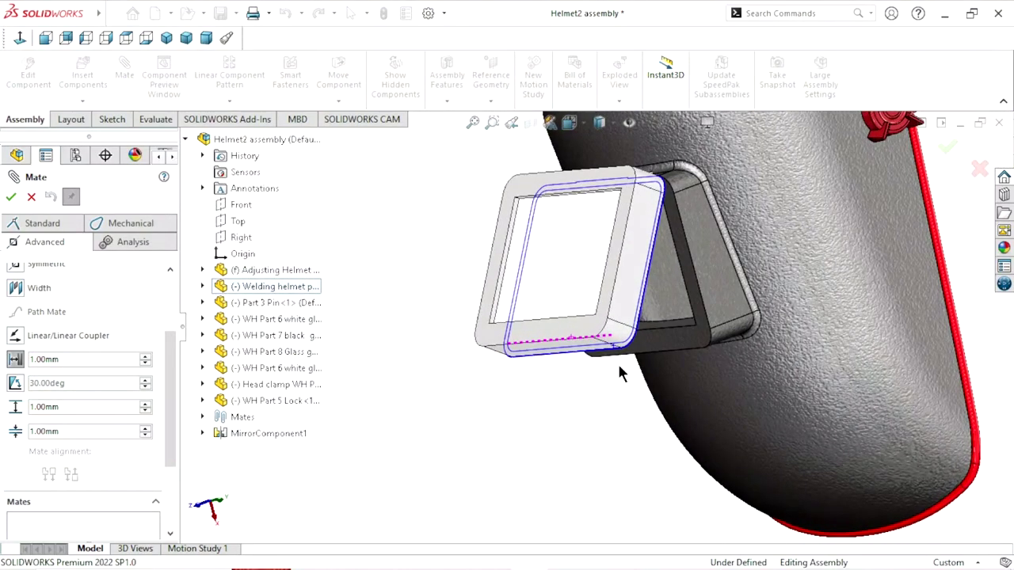
click(697, 340)
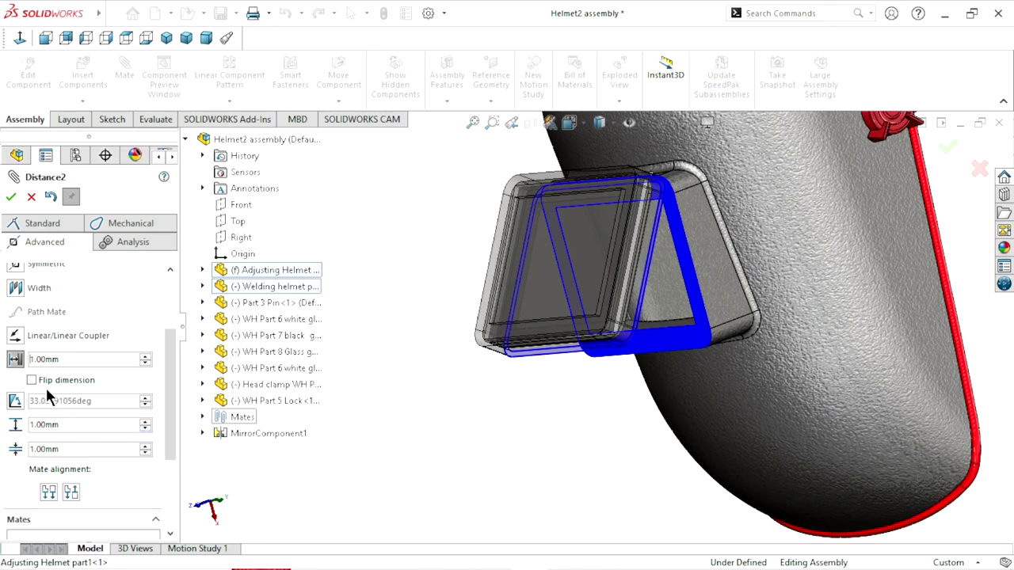
Change the limit mate to Limit Angle and set its maximum to 90 degrees.
double_click(75, 448)
click(71, 425)
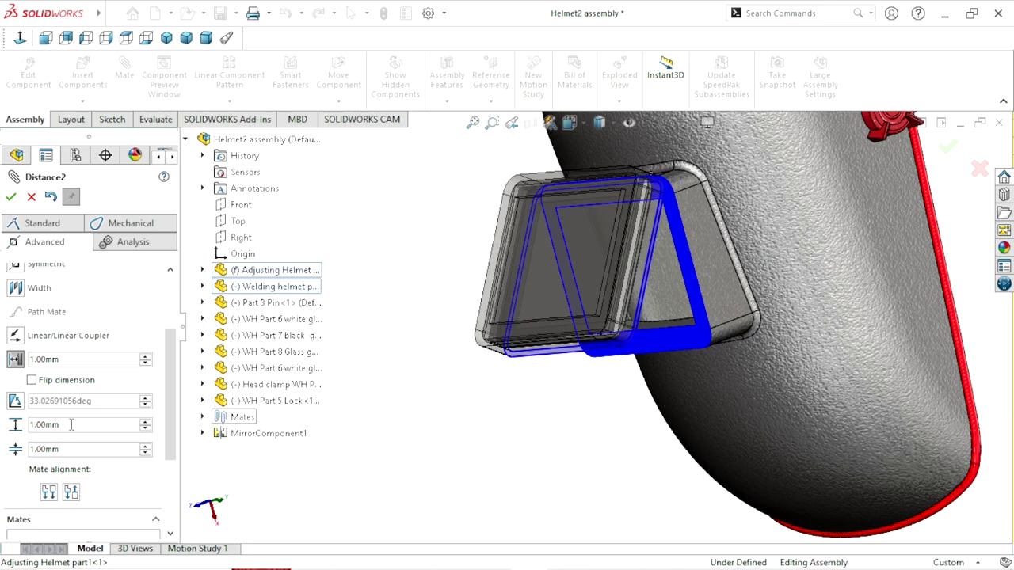
click(15, 401)
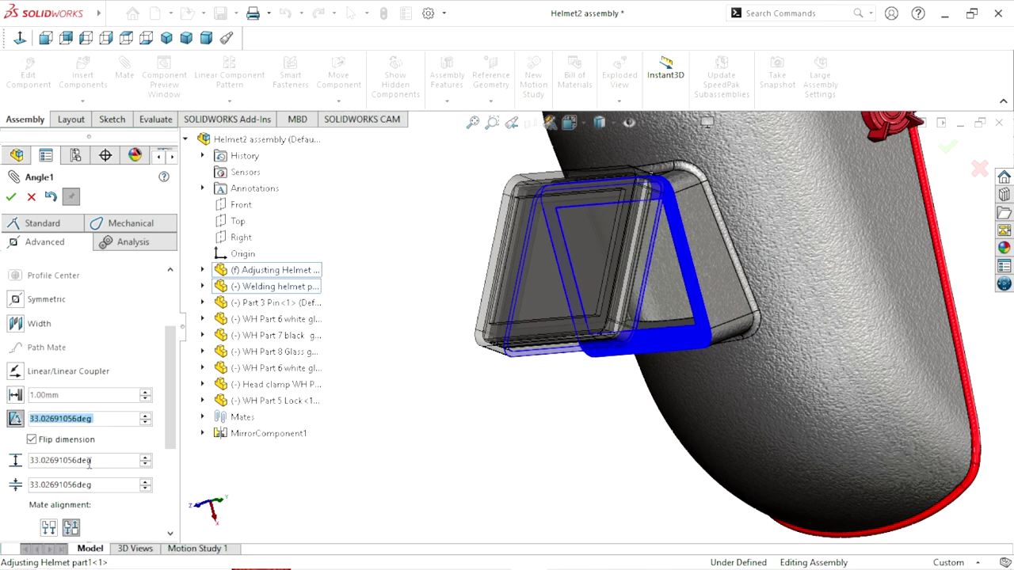
double_click(135, 461)
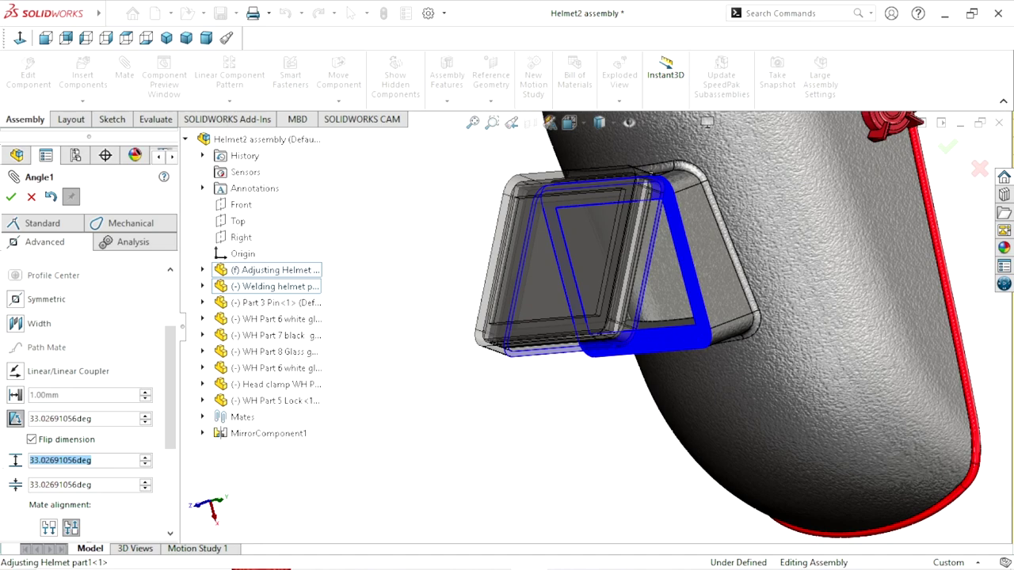
text(90)
key(Return)
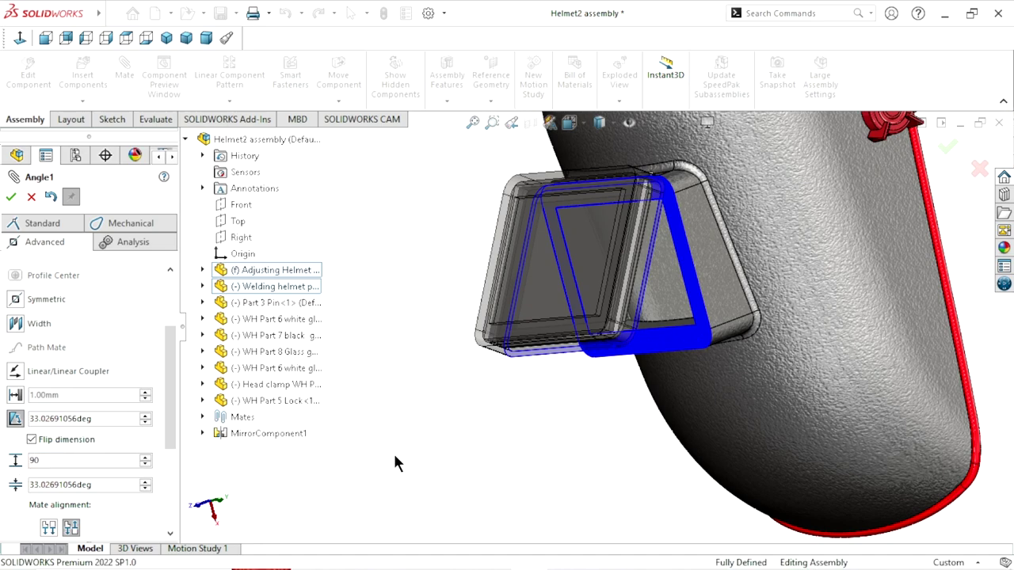
Set the limit angle's minimum value to 0 degrees.
middle_drag(490, 419, 462, 398)
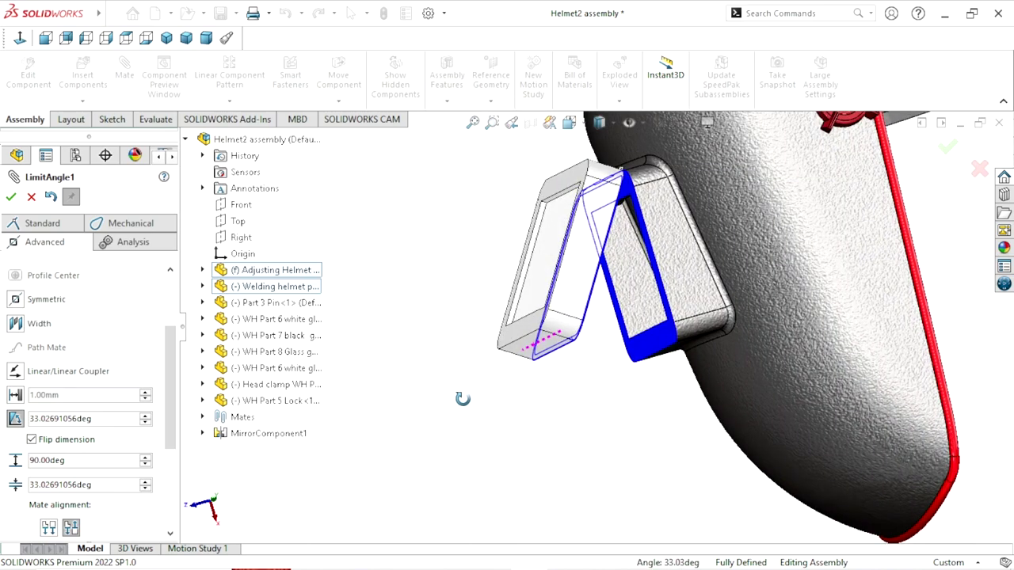
drag(93, 486, 4, 485)
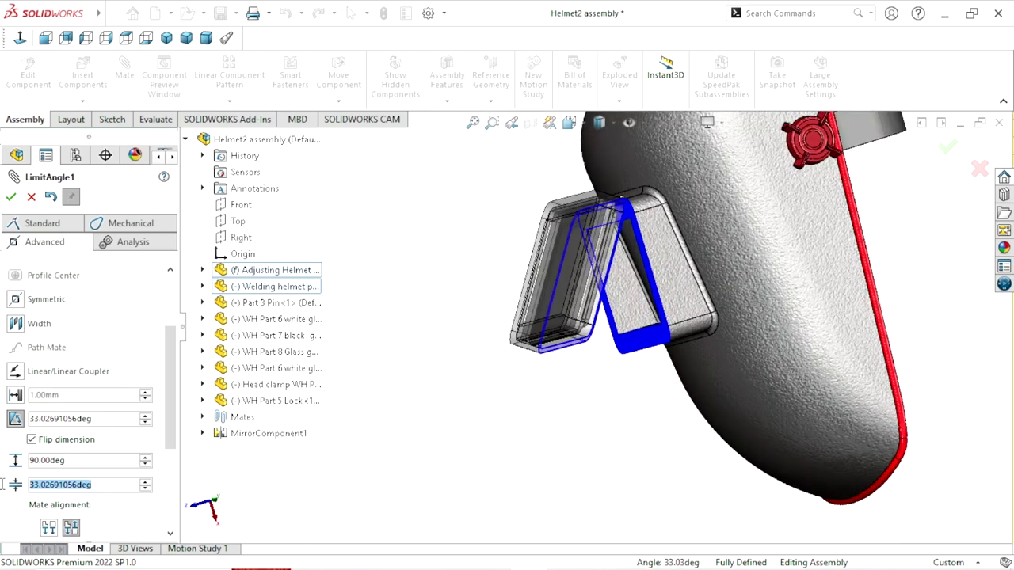
text(0)
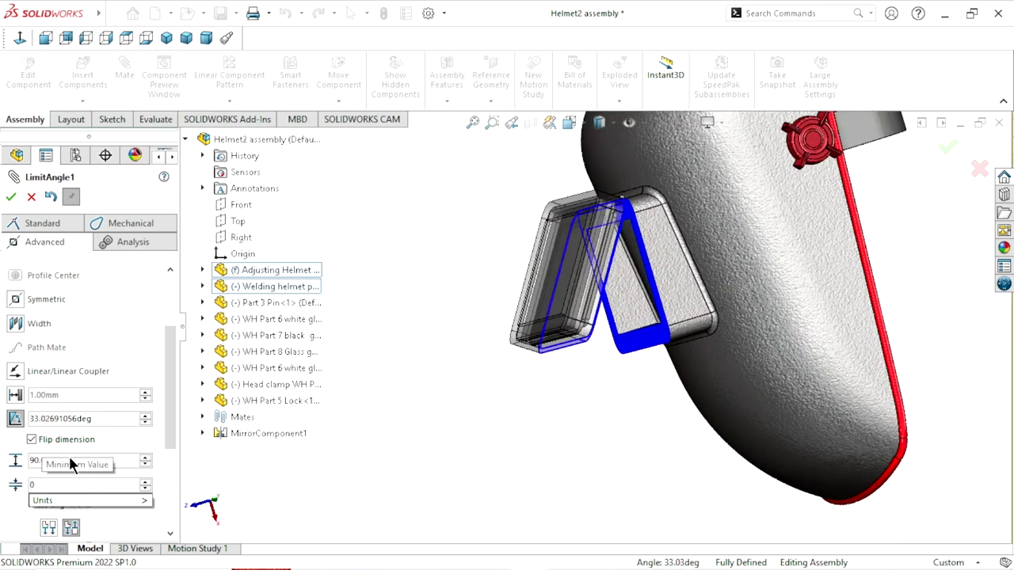
key(Return)
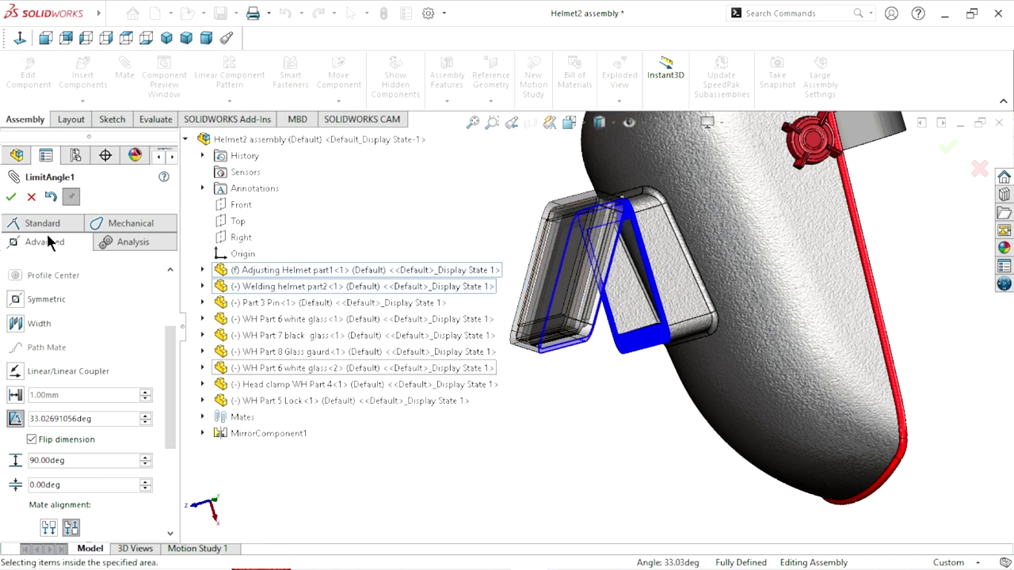
Flip the angle dimension and try both mate alignment options.
drag(170, 403, 172, 432)
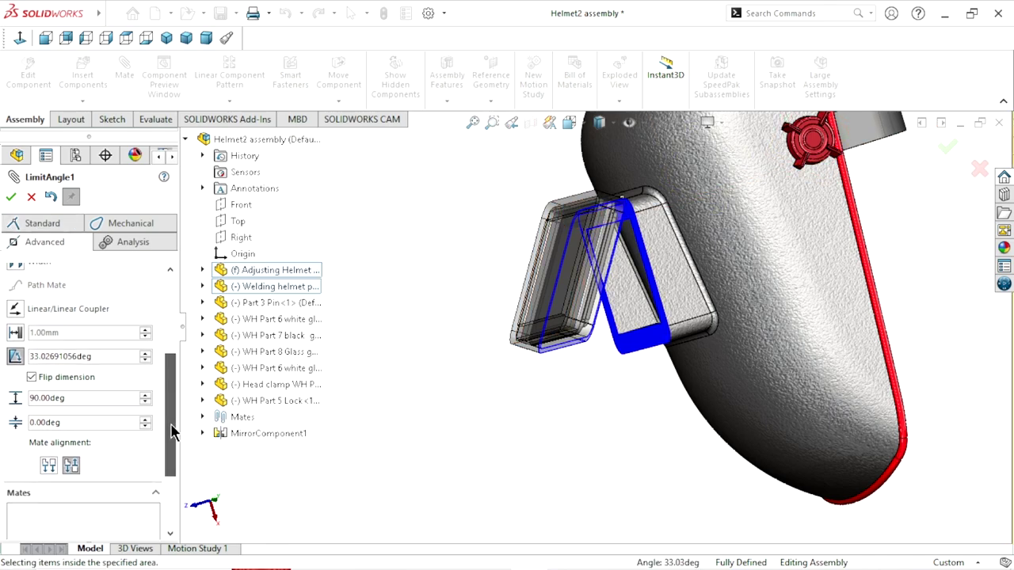
click(32, 378)
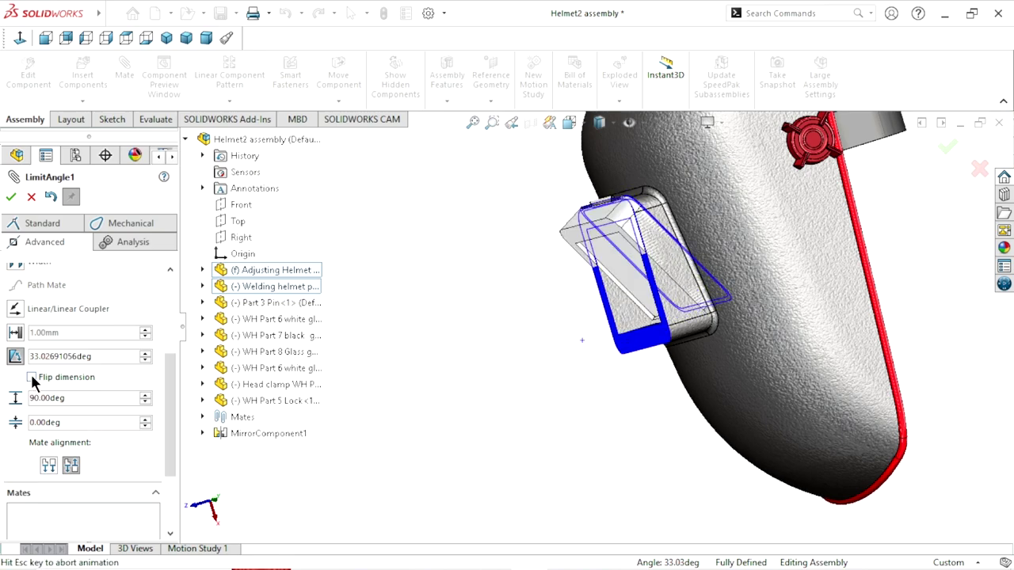
click(48, 466)
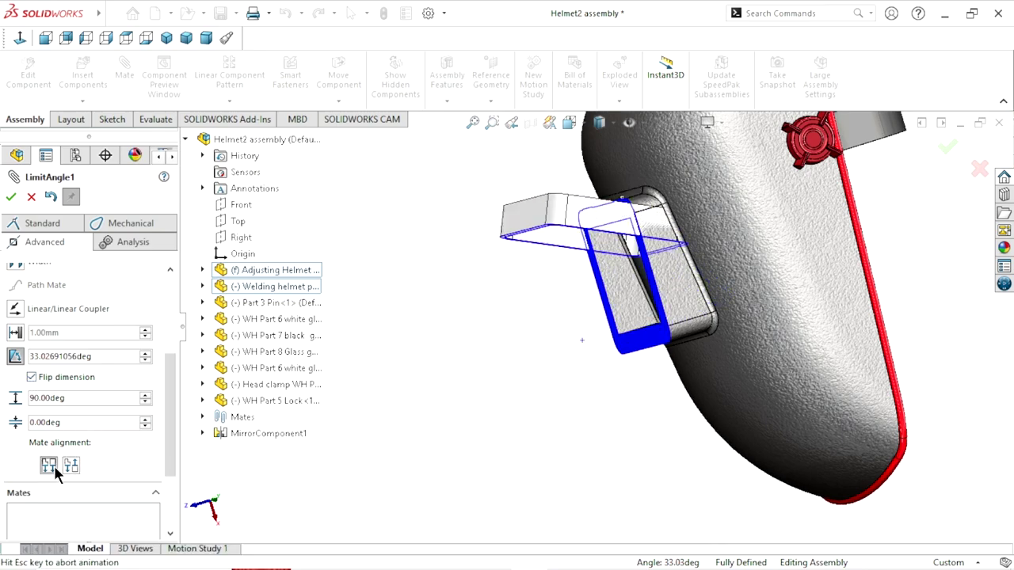
click(70, 466)
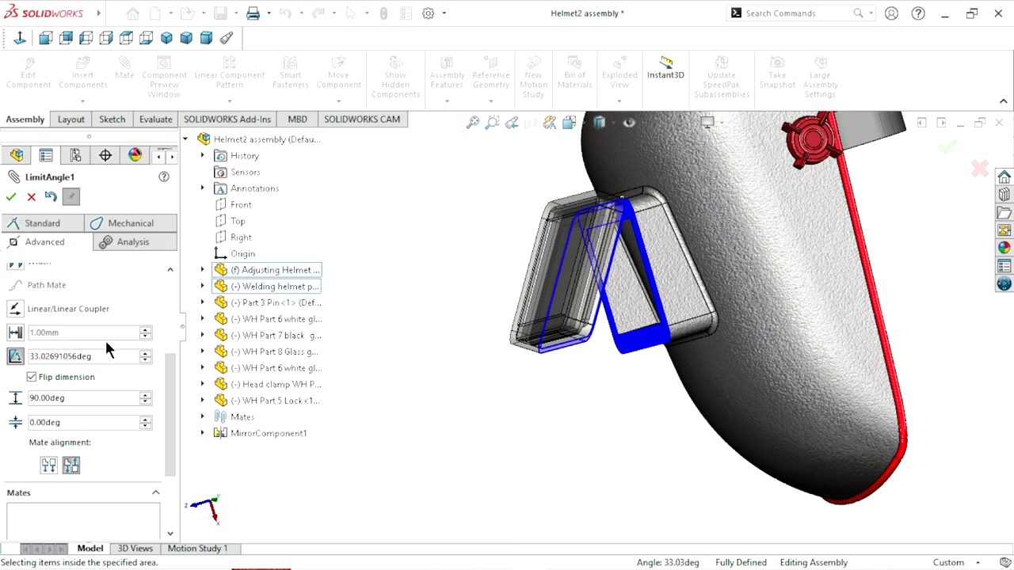
Add LimitAngle1, then reopen it and change its angle to 90 degrees.
click(12, 199)
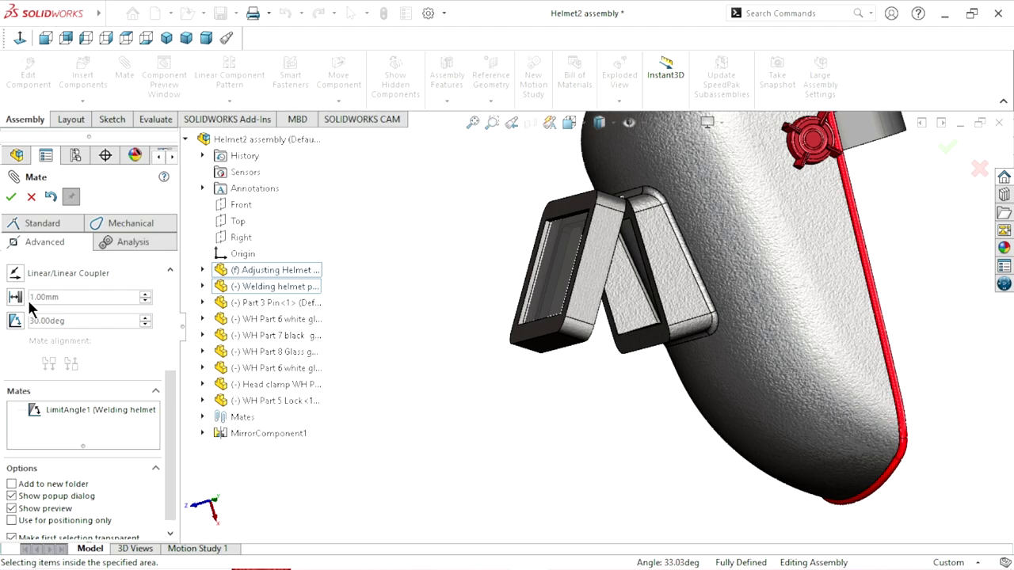
double_click(109, 412)
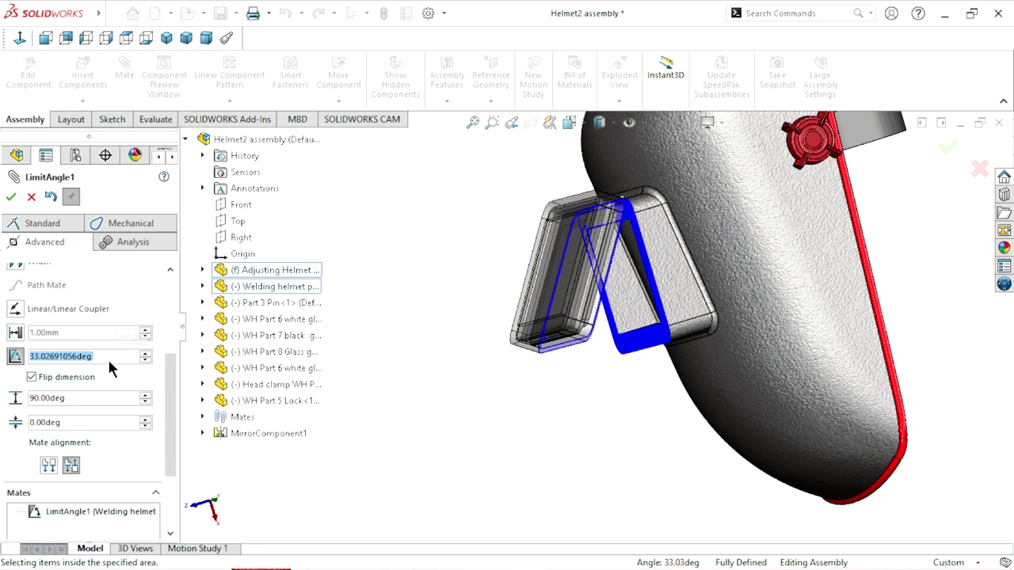
text(90)
key(Return)
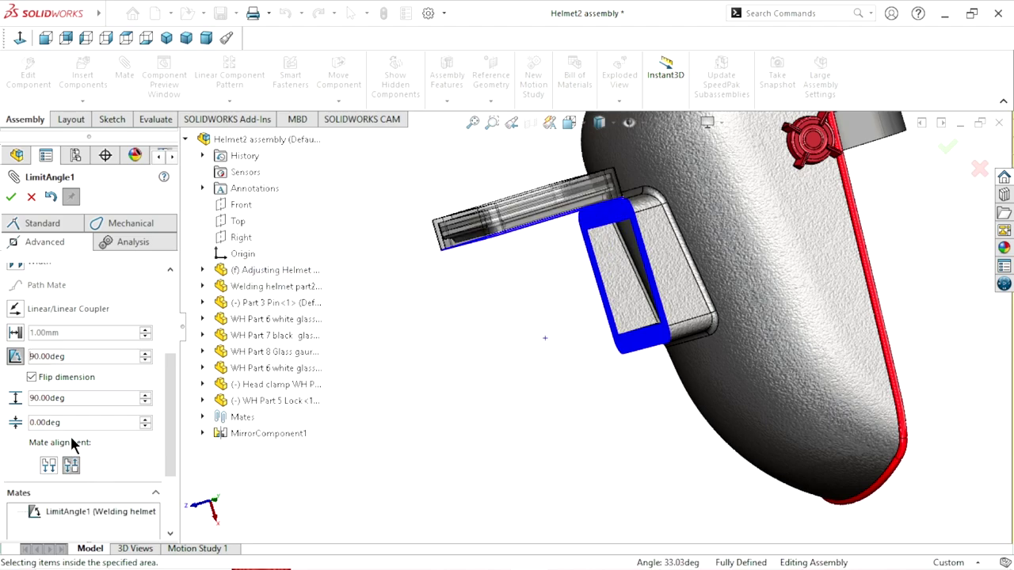
click(11, 199)
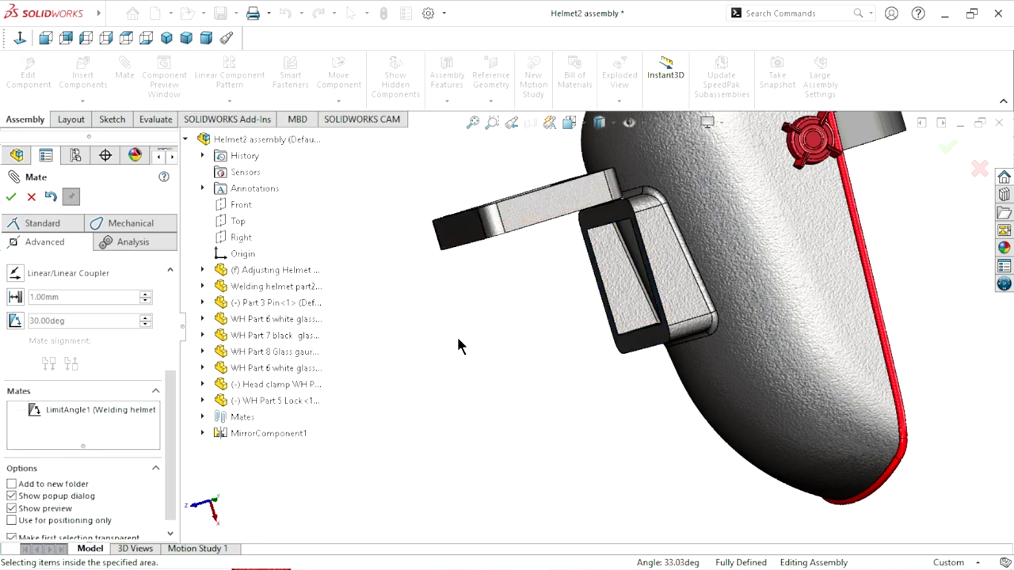
Drag the visor down and up to test its 0–90° limits, then close the Mate dialog.
drag(496, 225, 672, 337)
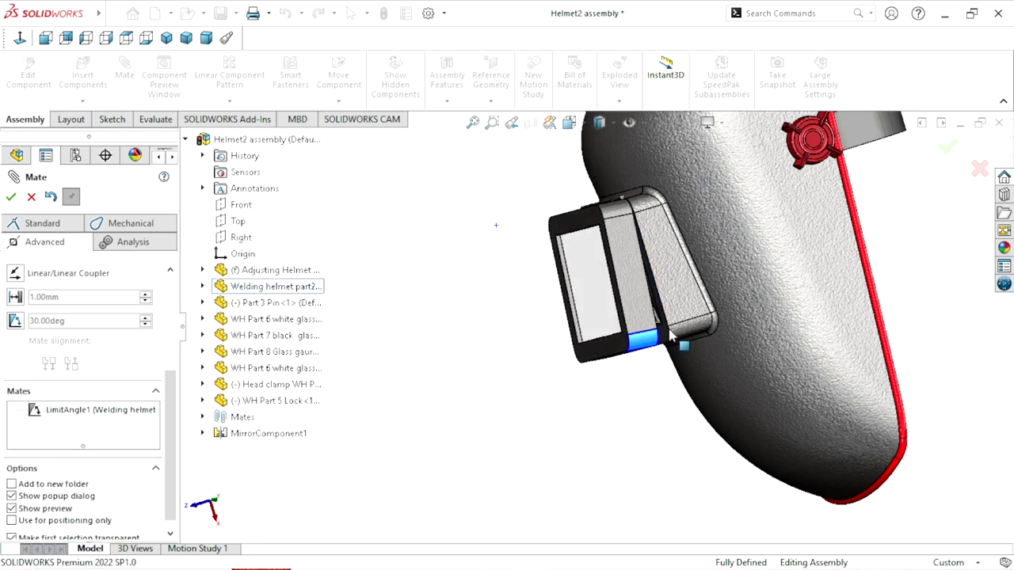
mouse_move(672, 337)
mouse_down()
mouse_move(643, 351)
mouse_move(736, 324)
mouse_move(460, 221)
mouse_move(453, 163)
mouse_move(716, 329)
mouse_move(430, 249)
mouse_up()
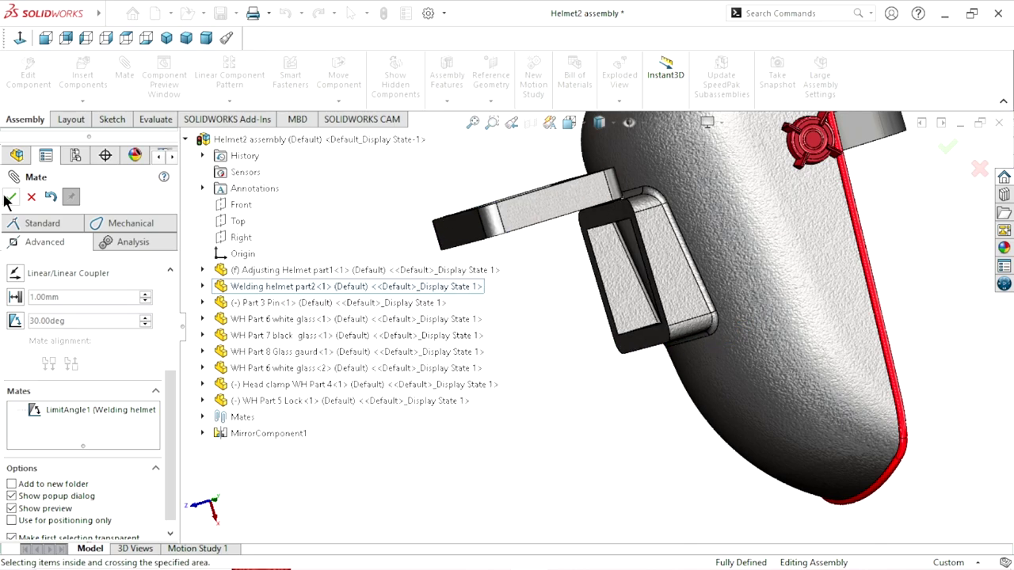
key(Return)
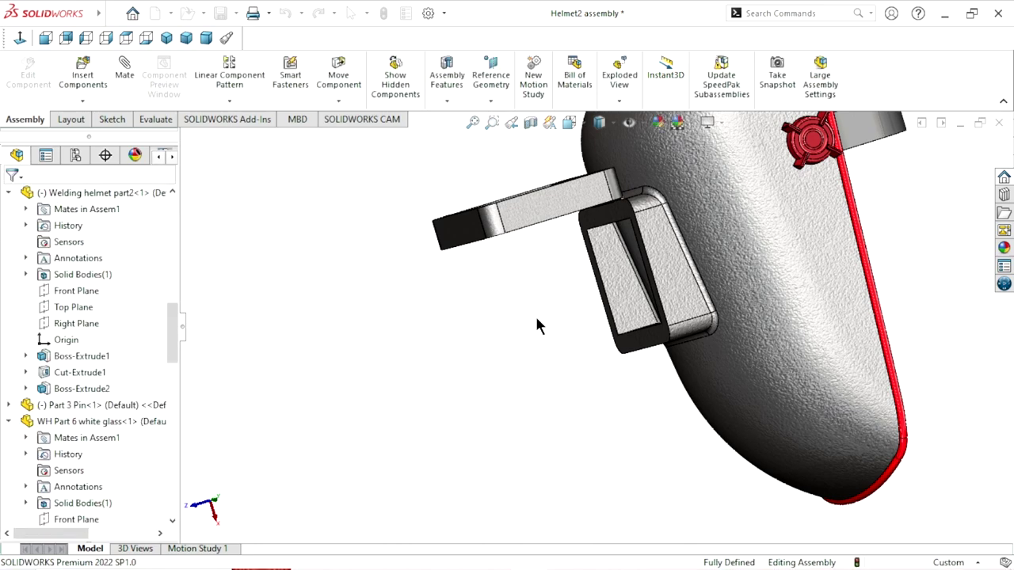
Pick the visor and swing it around its hinge, then orbit to a front view.
key(f)
scroll(689, 277, down, 2)
scroll(689, 277, down, 2)
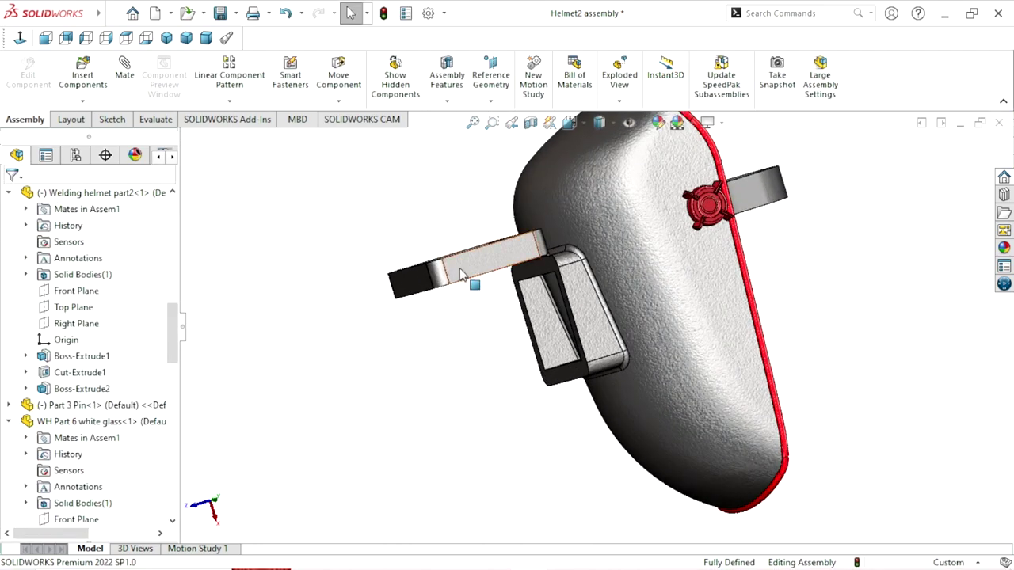
click(468, 274)
drag(555, 379, 677, 378)
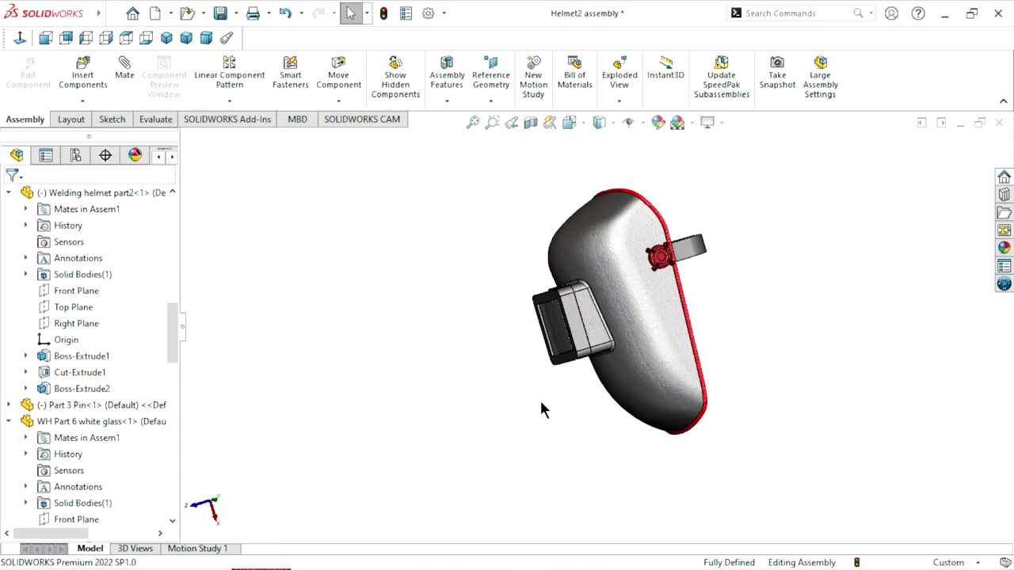
mouse_move(540, 398)
middle_down()
mouse_move(620, 366)
mouse_move(454, 316)
mouse_move(654, 310)
mouse_move(766, 383)
mouse_move(838, 330)
mouse_move(478, 345)
mouse_move(356, 177)
mouse_move(401, 261)
middle_up()
Orbit to the lens window and side, flipping the visor up again within its limits.
mouse_move(618, 438)
middle_down()
mouse_move(761, 428)
mouse_move(816, 301)
mouse_move(686, 333)
middle_up()
middle_drag(716, 275, 661, 447)
scroll(657, 400, down, 3)
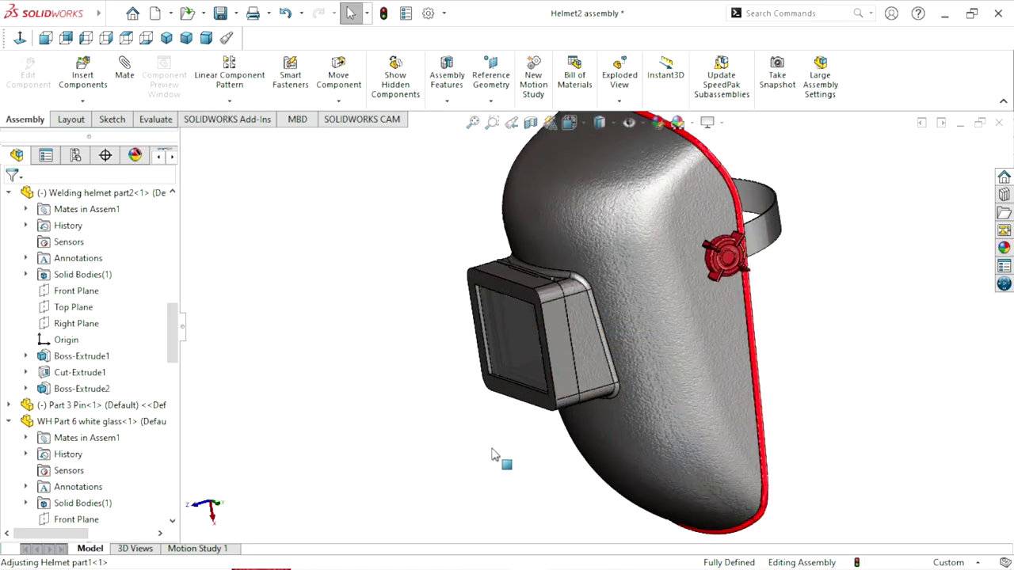
drag(486, 355, 381, 221)
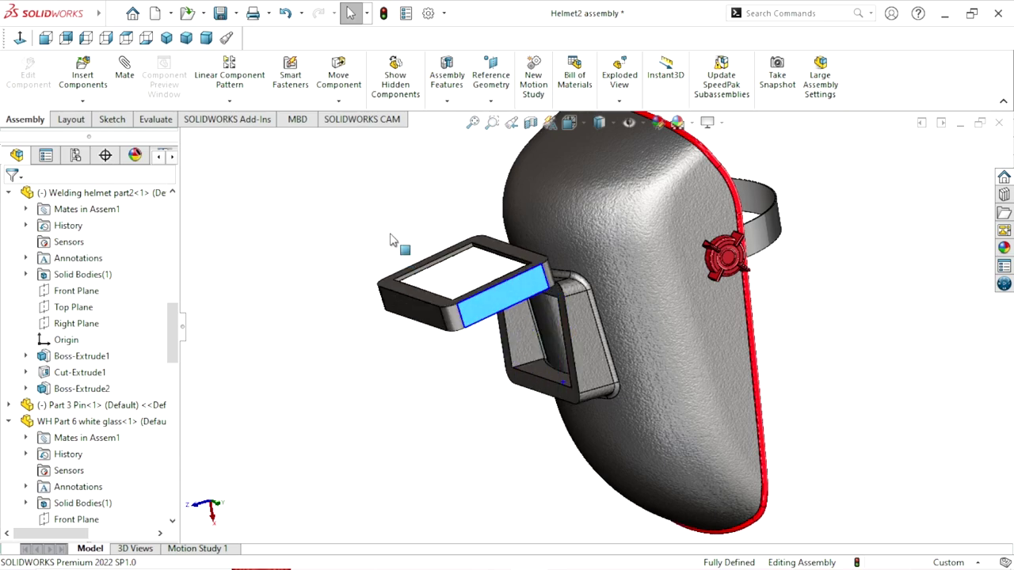
click(447, 381)
mouse_move(448, 381)
middle_down()
mouse_move(385, 333)
mouse_move(456, 364)
middle_up()
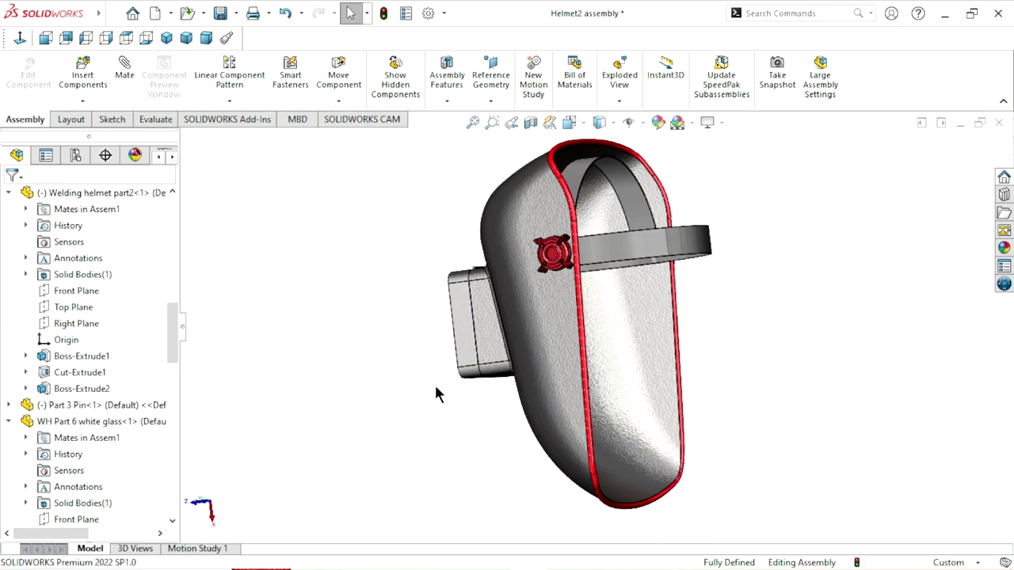
click(166, 40)
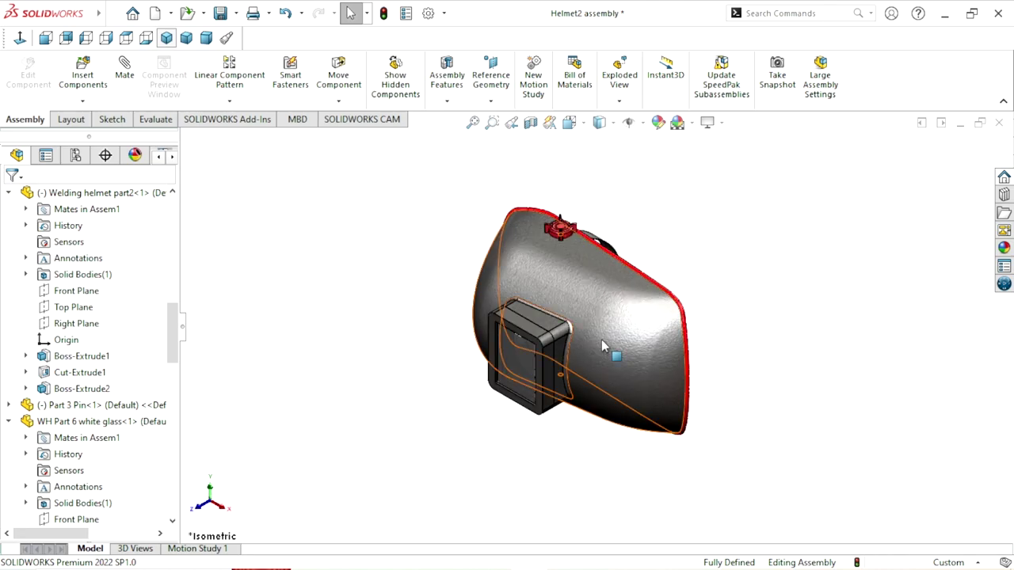
mouse_move(772, 323)
middle_down()
mouse_move(679, 351)
mouse_move(686, 358)
middle_up()
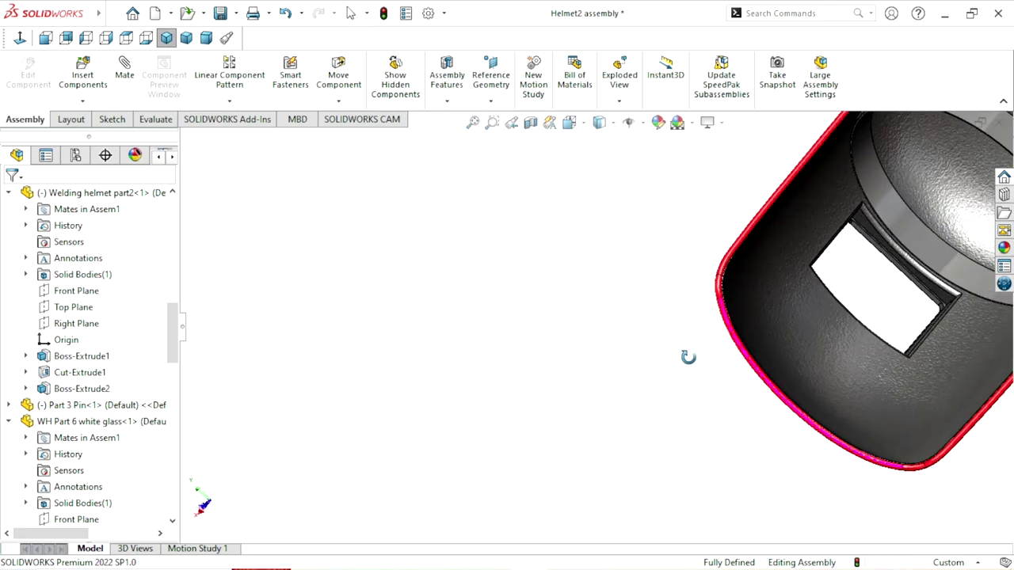
scroll(917, 309, up, 5)
scroll(630, 321, up, 2)
scroll(759, 351, down, 3)
scroll(801, 340, down, 3)
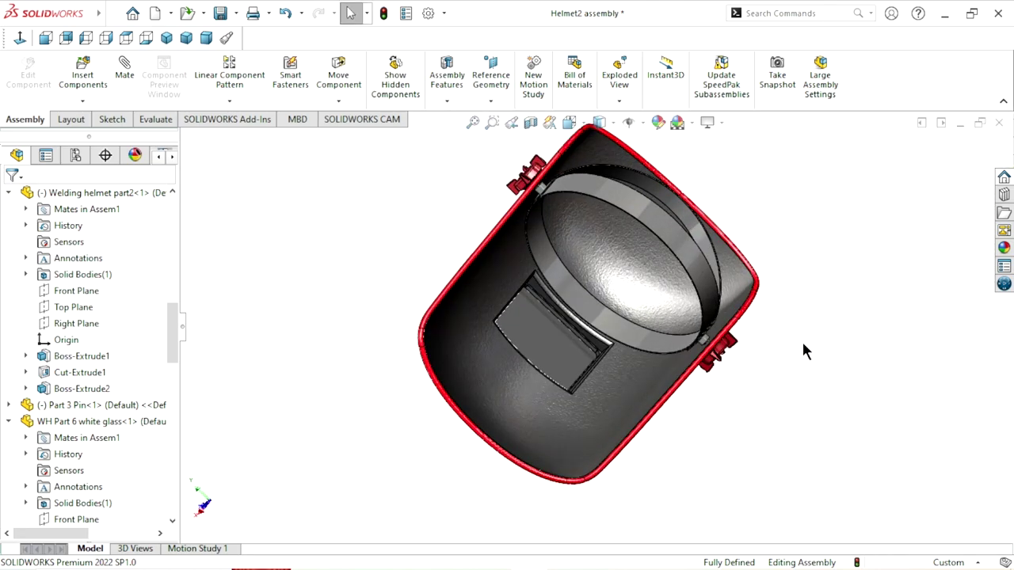
mouse_move(802, 340)
middle_down()
mouse_move(711, 256)
mouse_move(776, 312)
middle_up()
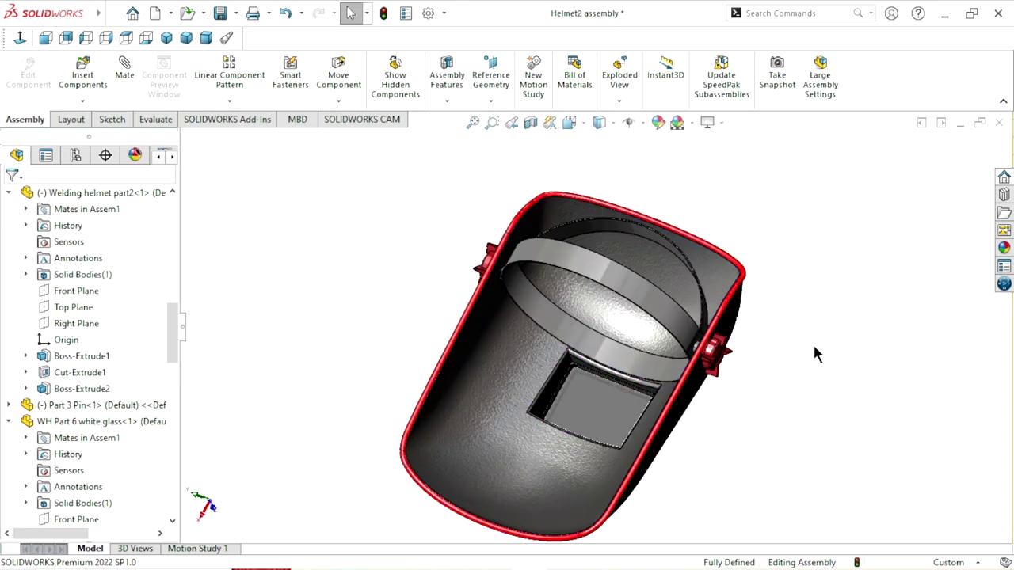
mouse_move(813, 347)
middle_down()
mouse_move(756, 429)
mouse_move(655, 363)
mouse_move(734, 413)
mouse_move(787, 416)
mouse_move(713, 478)
mouse_move(665, 455)
mouse_move(745, 433)
mouse_move(673, 409)
mouse_move(860, 419)
mouse_move(689, 369)
mouse_move(584, 419)
mouse_move(636, 343)
mouse_move(702, 418)
mouse_move(532, 402)
mouse_move(611, 380)
mouse_move(602, 470)
mouse_move(550, 335)
middle_up()
scroll(673, 409, down, 3)
scroll(559, 294, down, 2)
scroll(559, 294, down, 3)
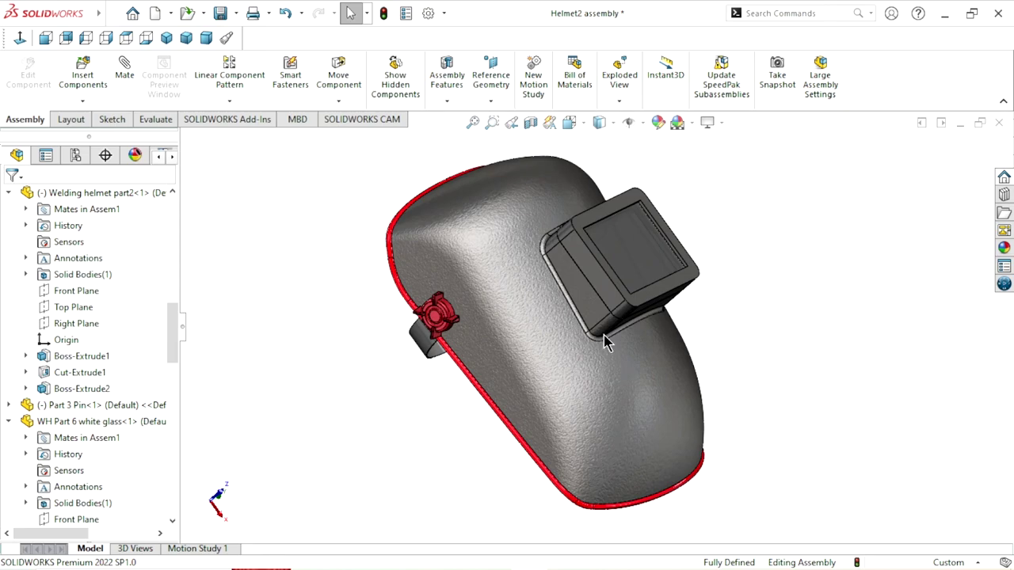
scroll(607, 340, down, 2)
scroll(809, 372, up, 2)
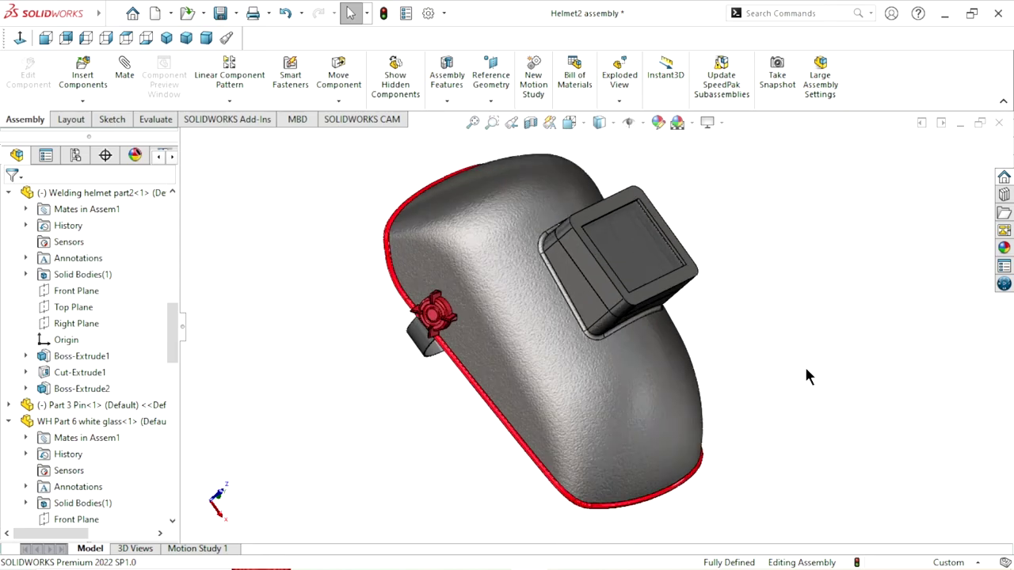